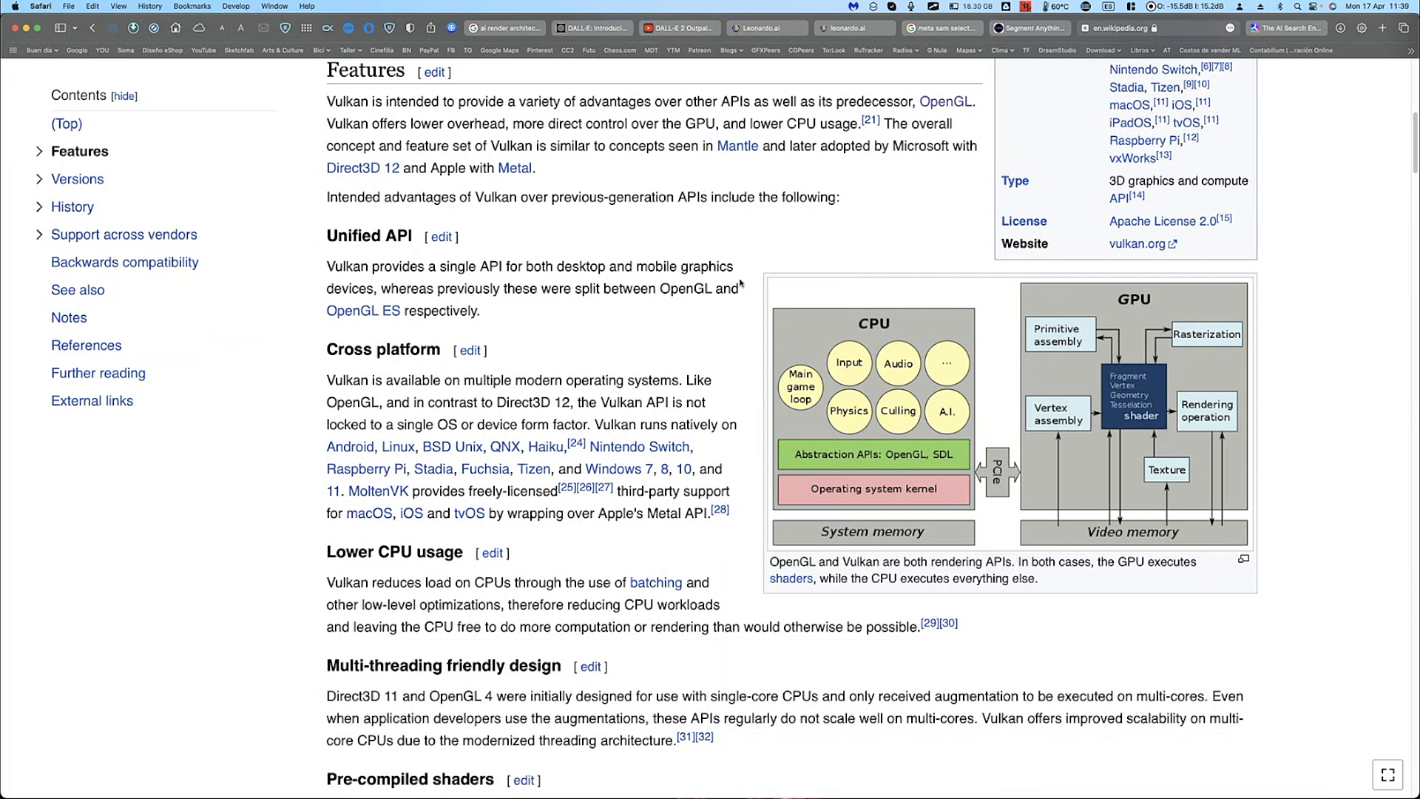
Step: Read the Features section of the Vulkan article down to the OpenGL vs. Vulkan comparison table
scroll(740, 282, "up", 1)
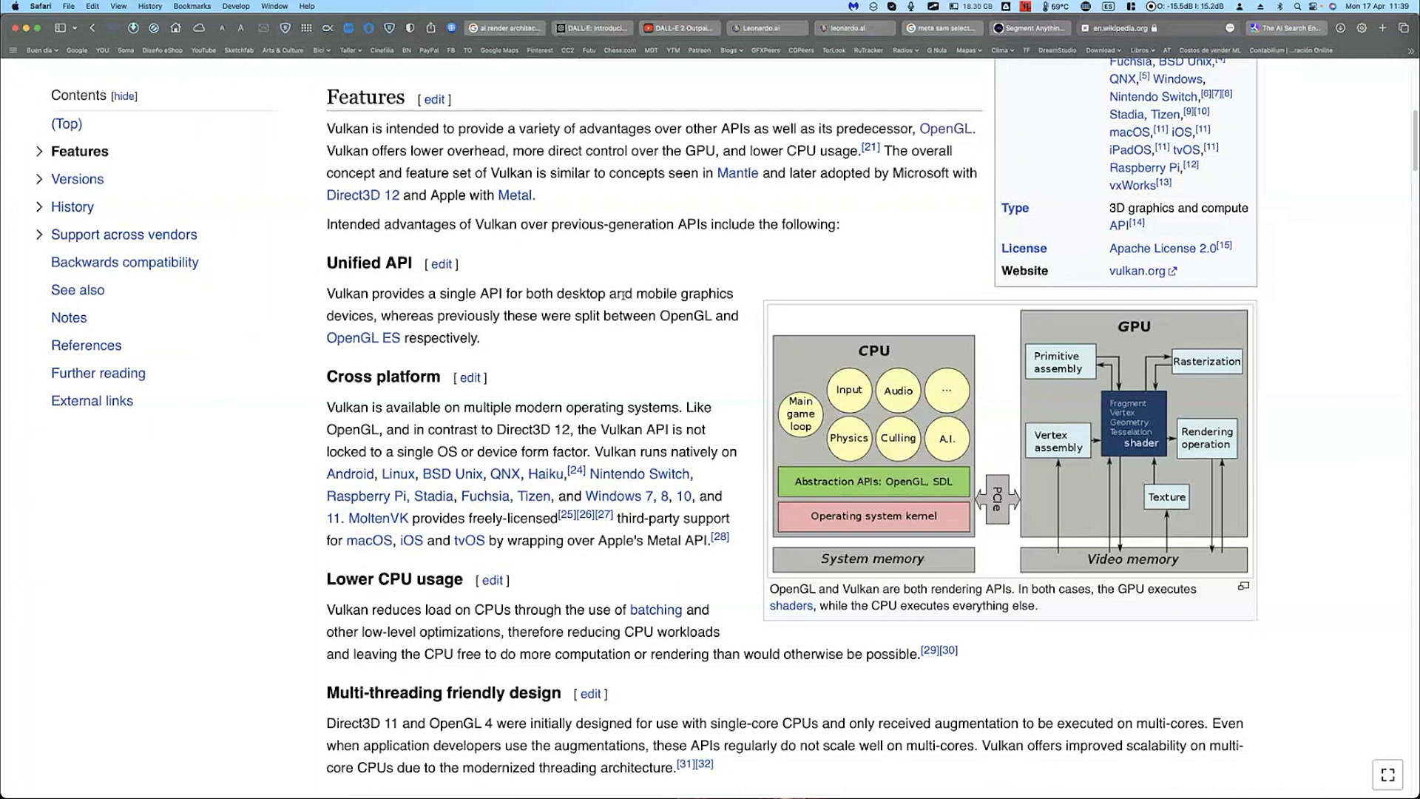
scroll(623, 295, "down", 5)
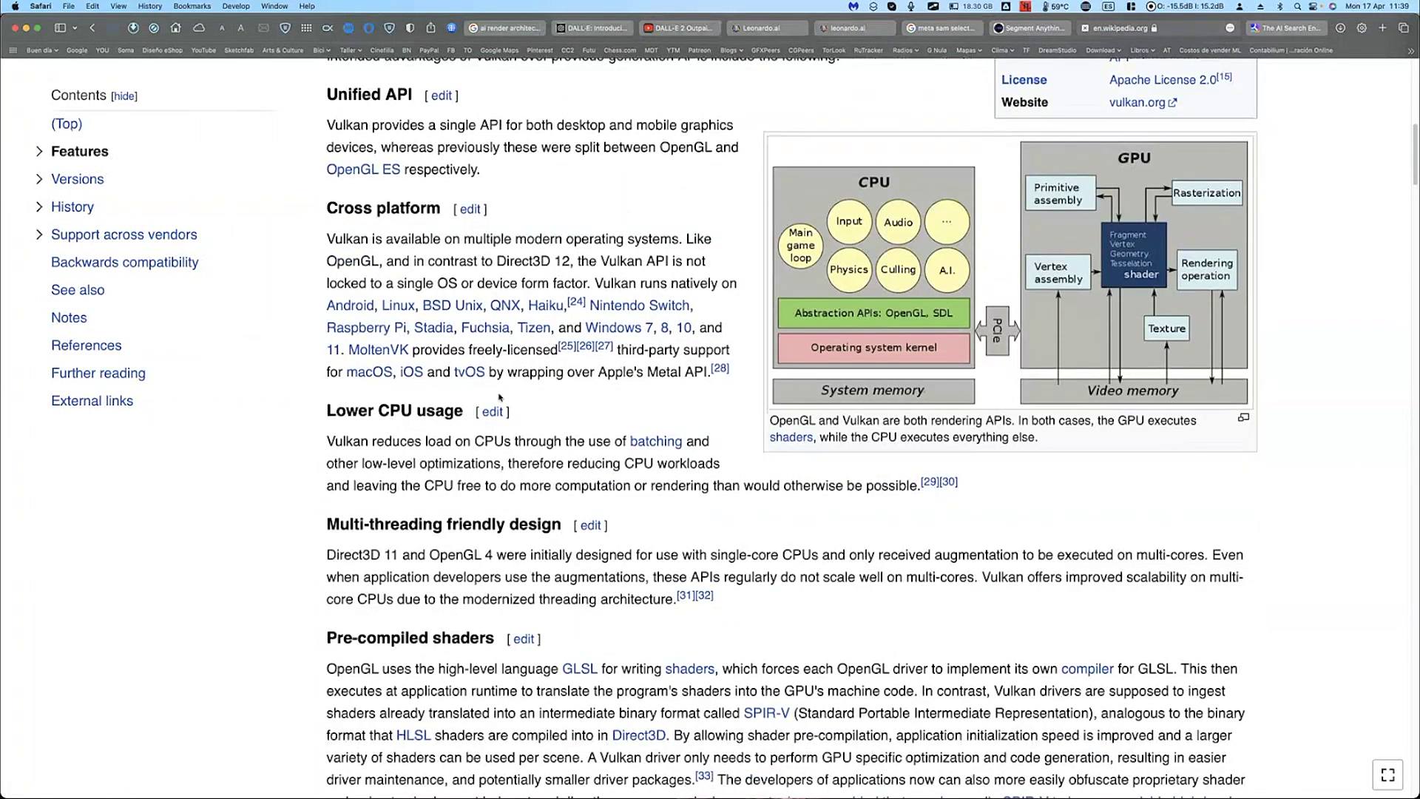
scroll(726, 431, "down", 4)
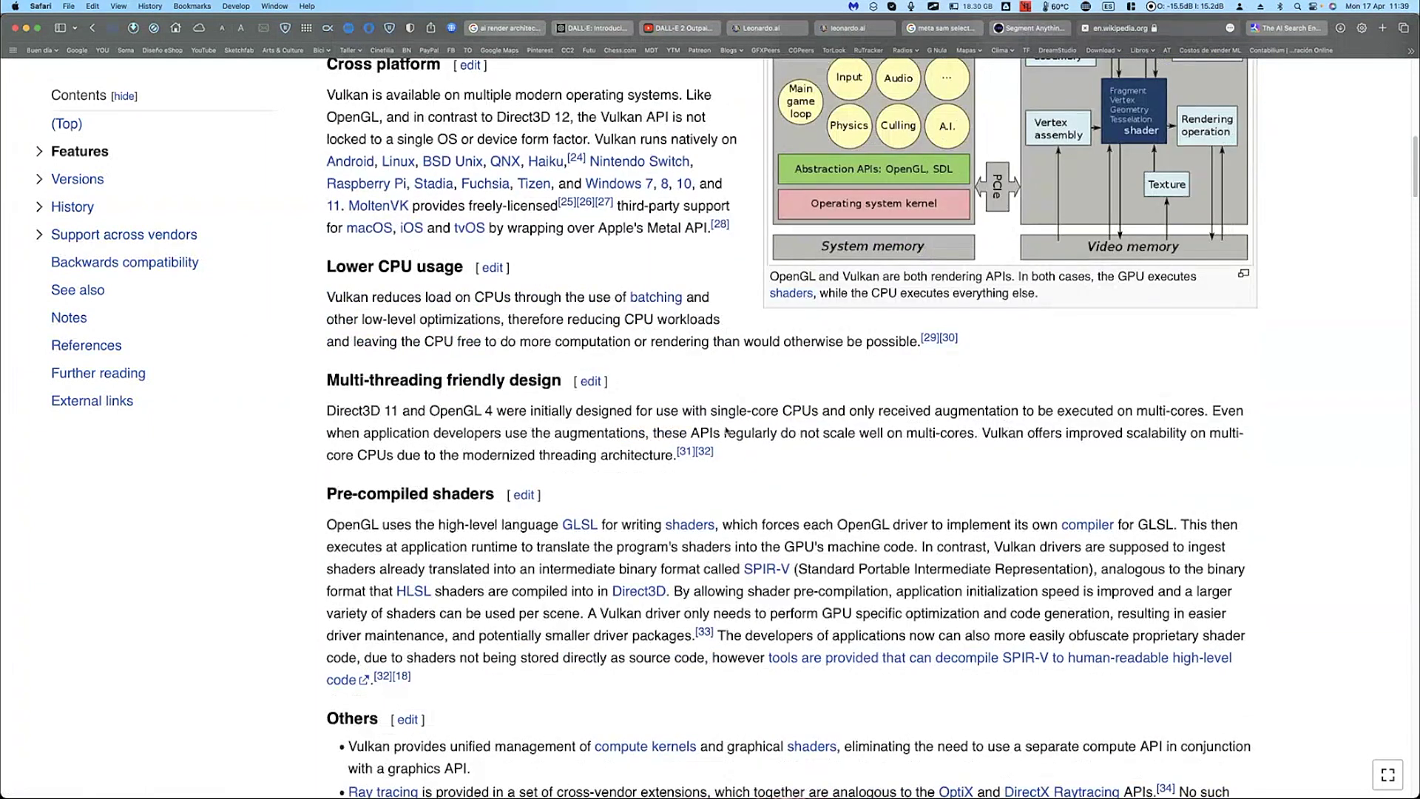
scroll(726, 431, "down", 5)
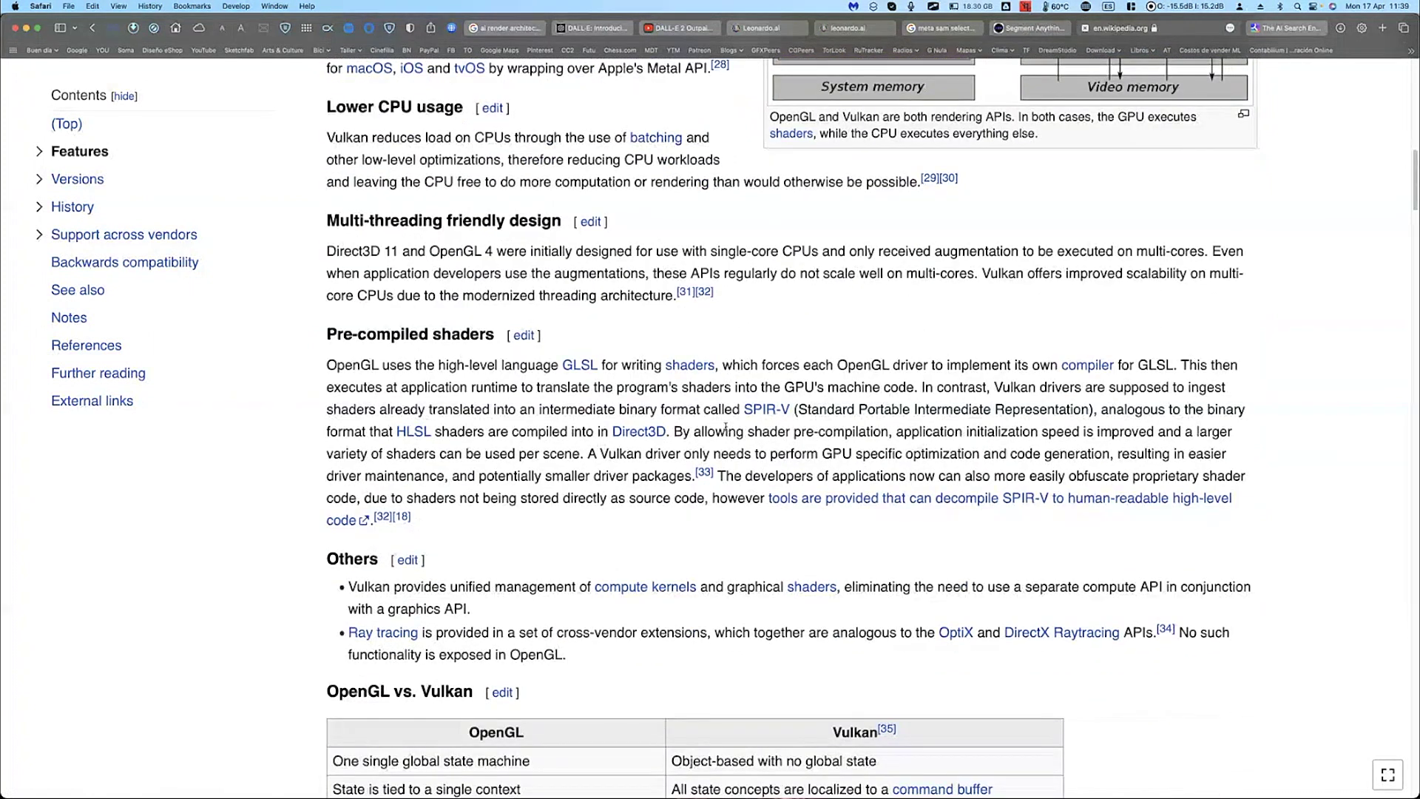
scroll(725, 427, "down", 5)
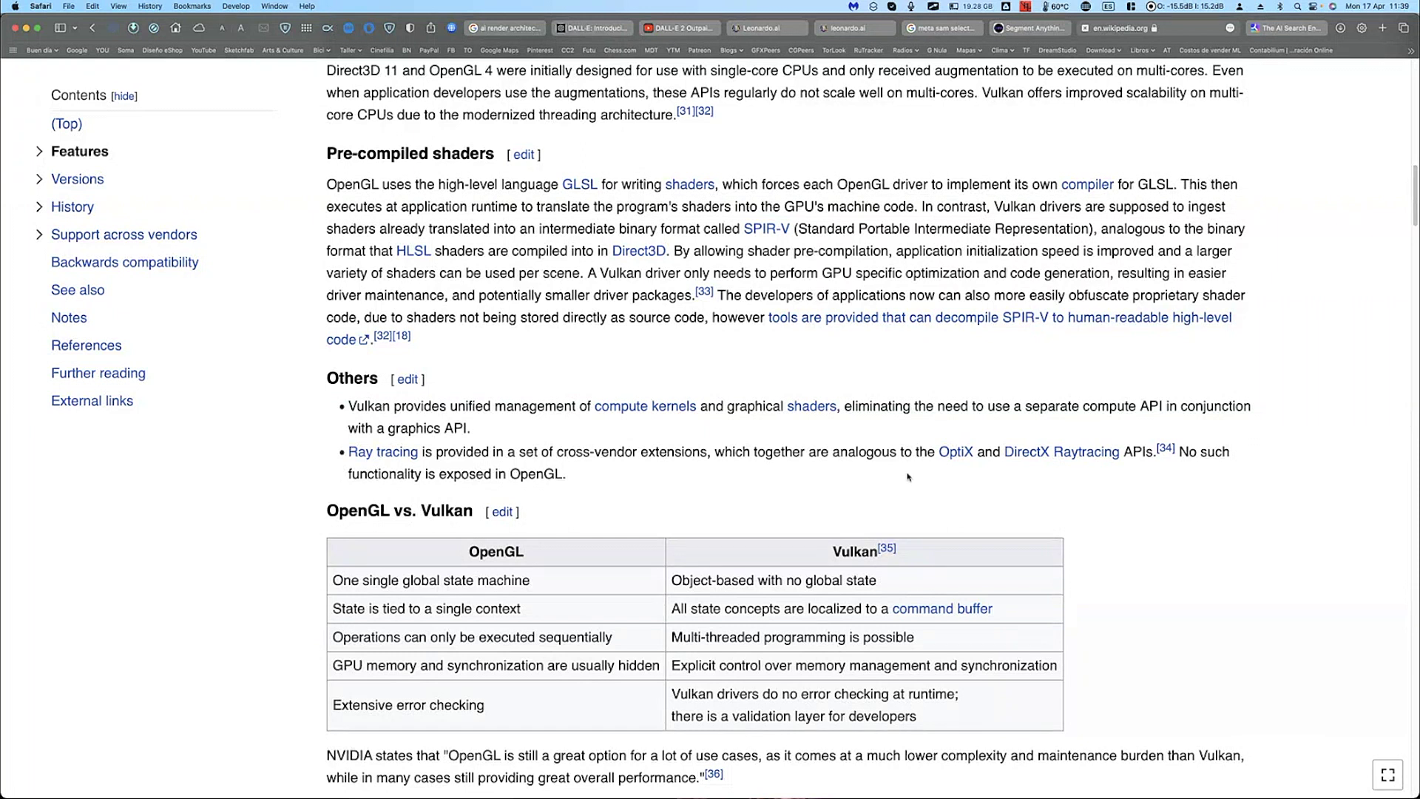
scroll(908, 477, "down", 5)
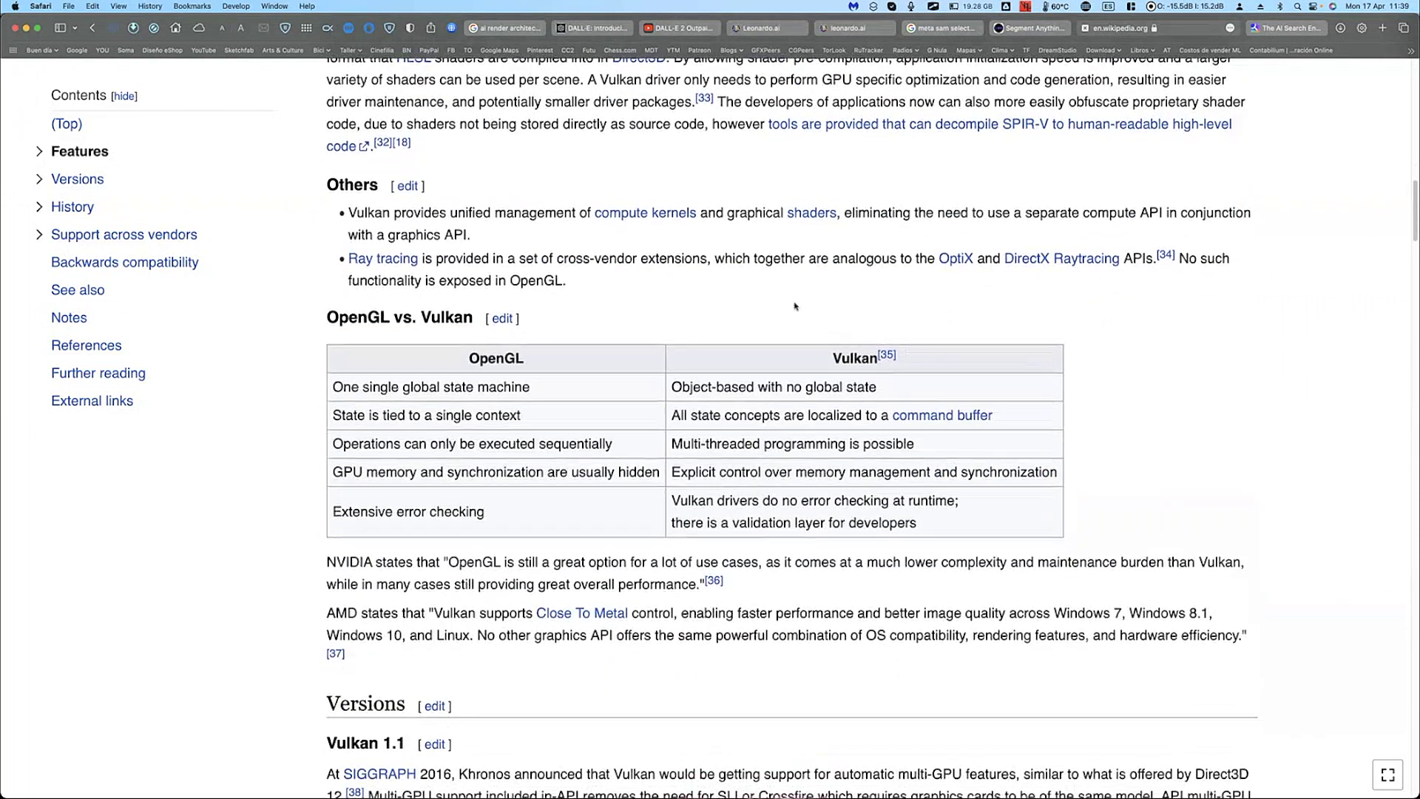
scroll(1144, 427, "down", 5)
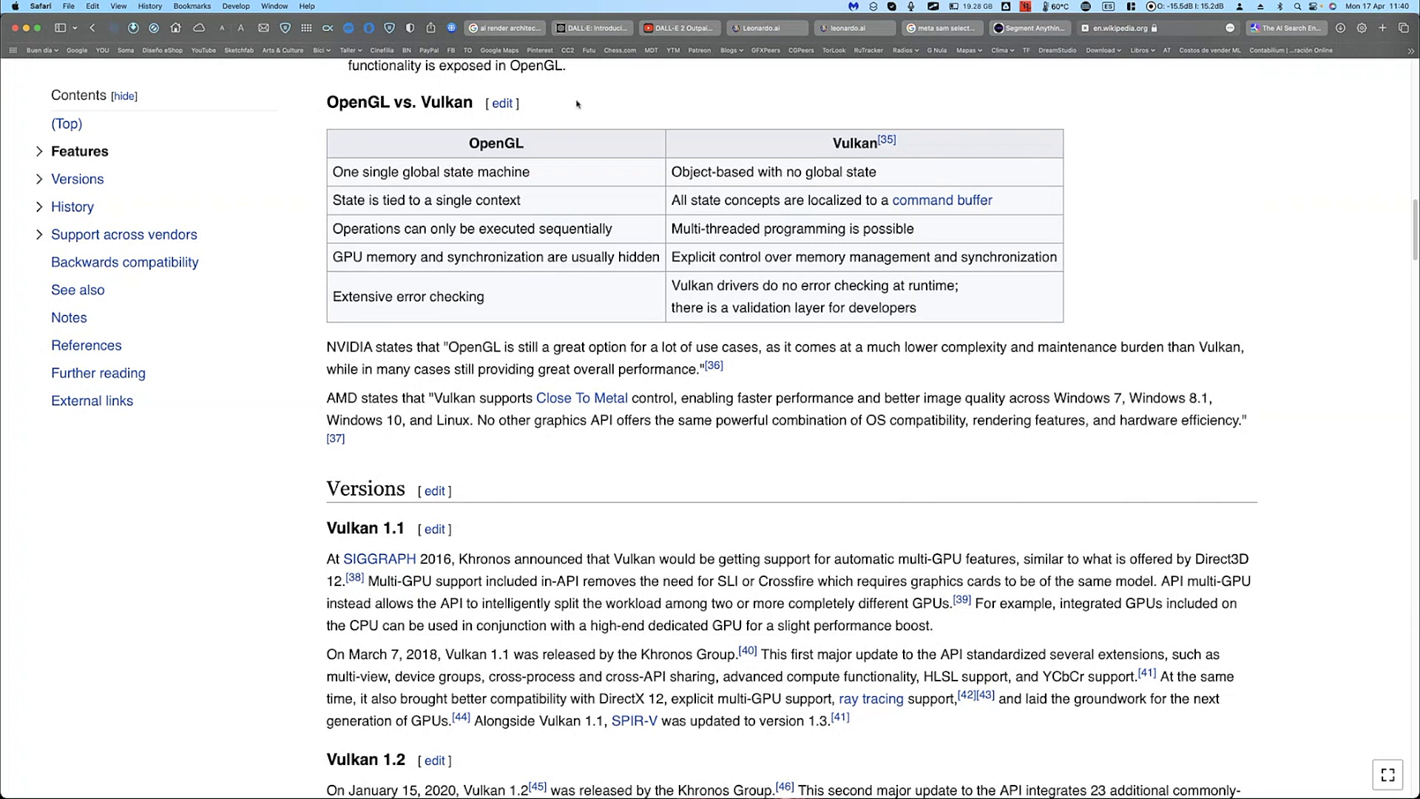
Step: Switch to LightWave Layout and set the Current Camera viewport of the Bugatti scene to VPR display mode
key("super+Tab")
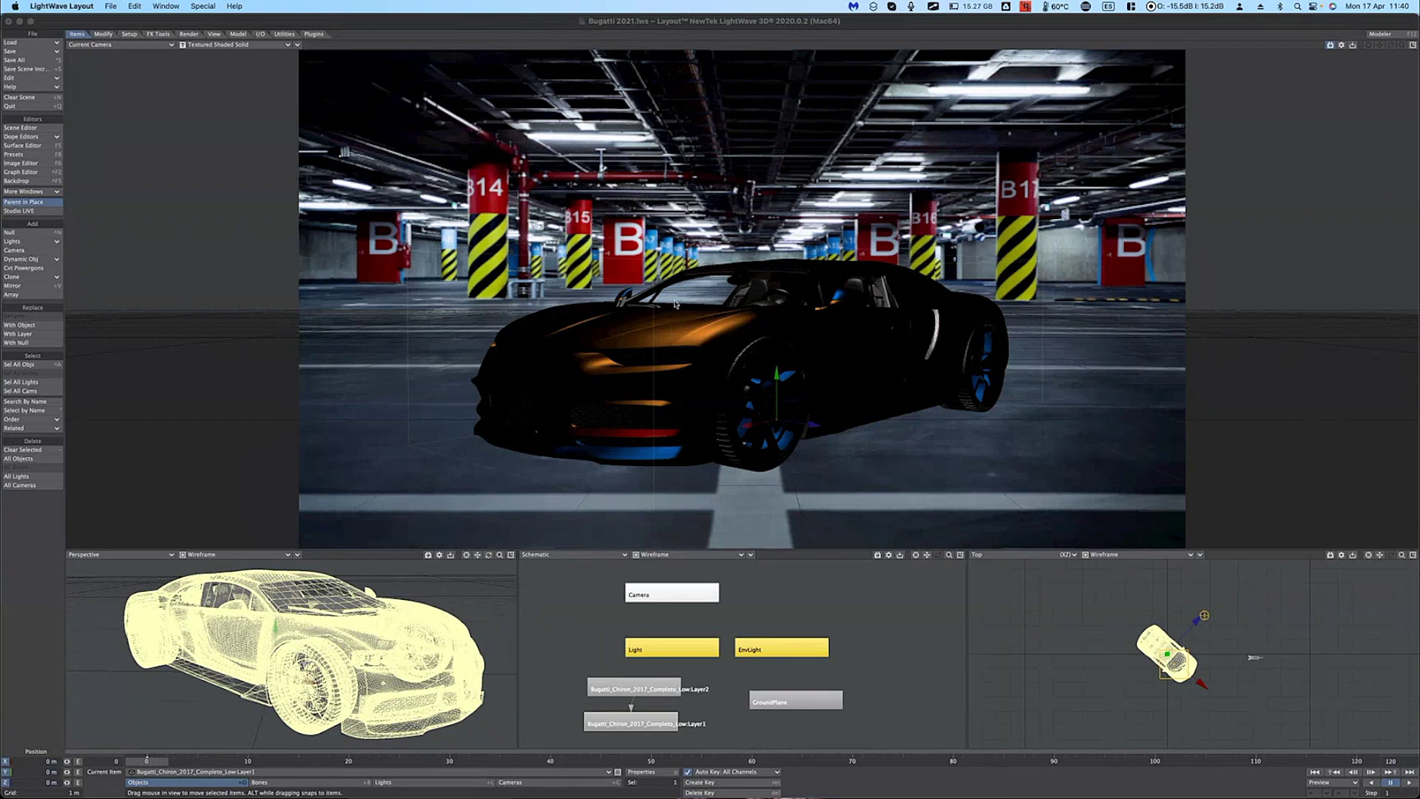
left_click(671, 46)
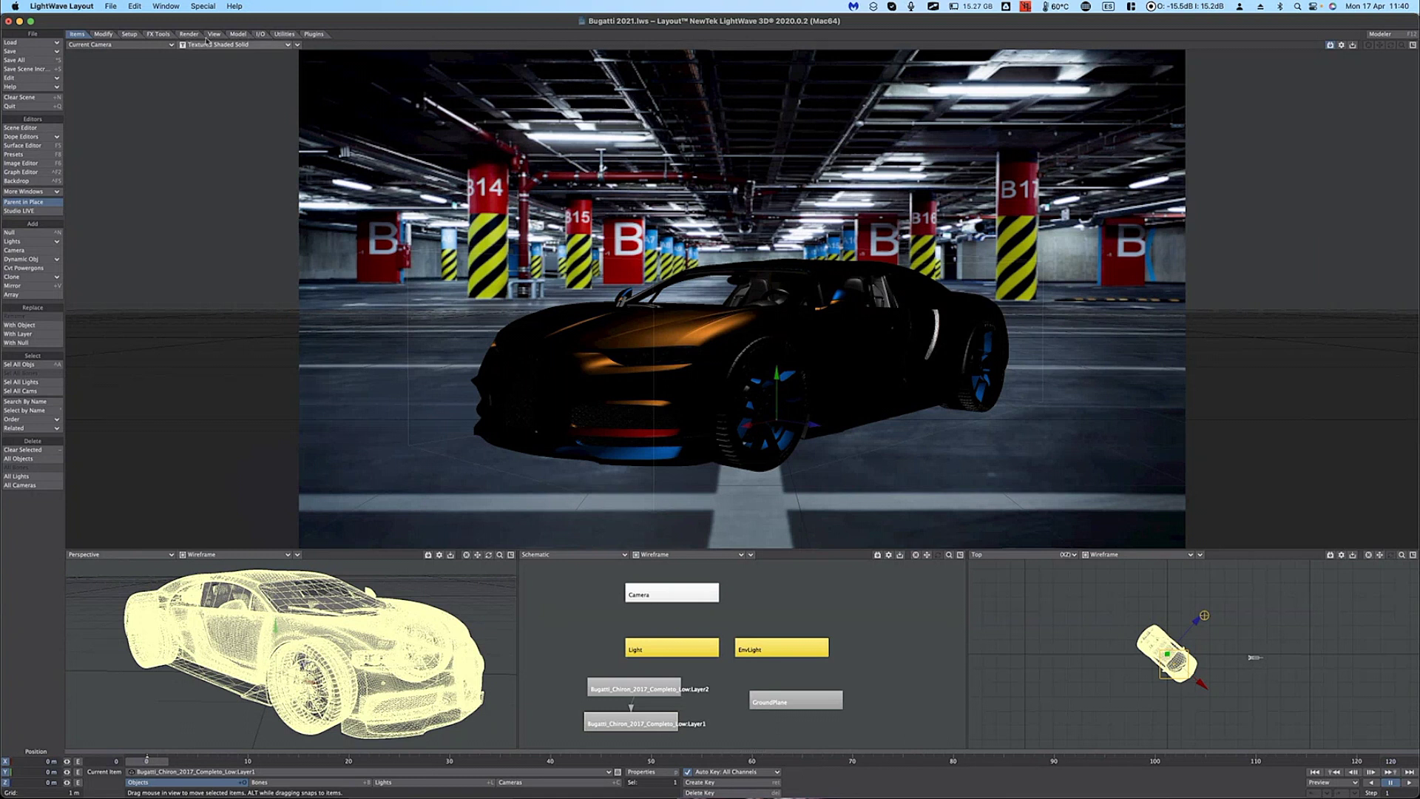
left_click(278, 48)
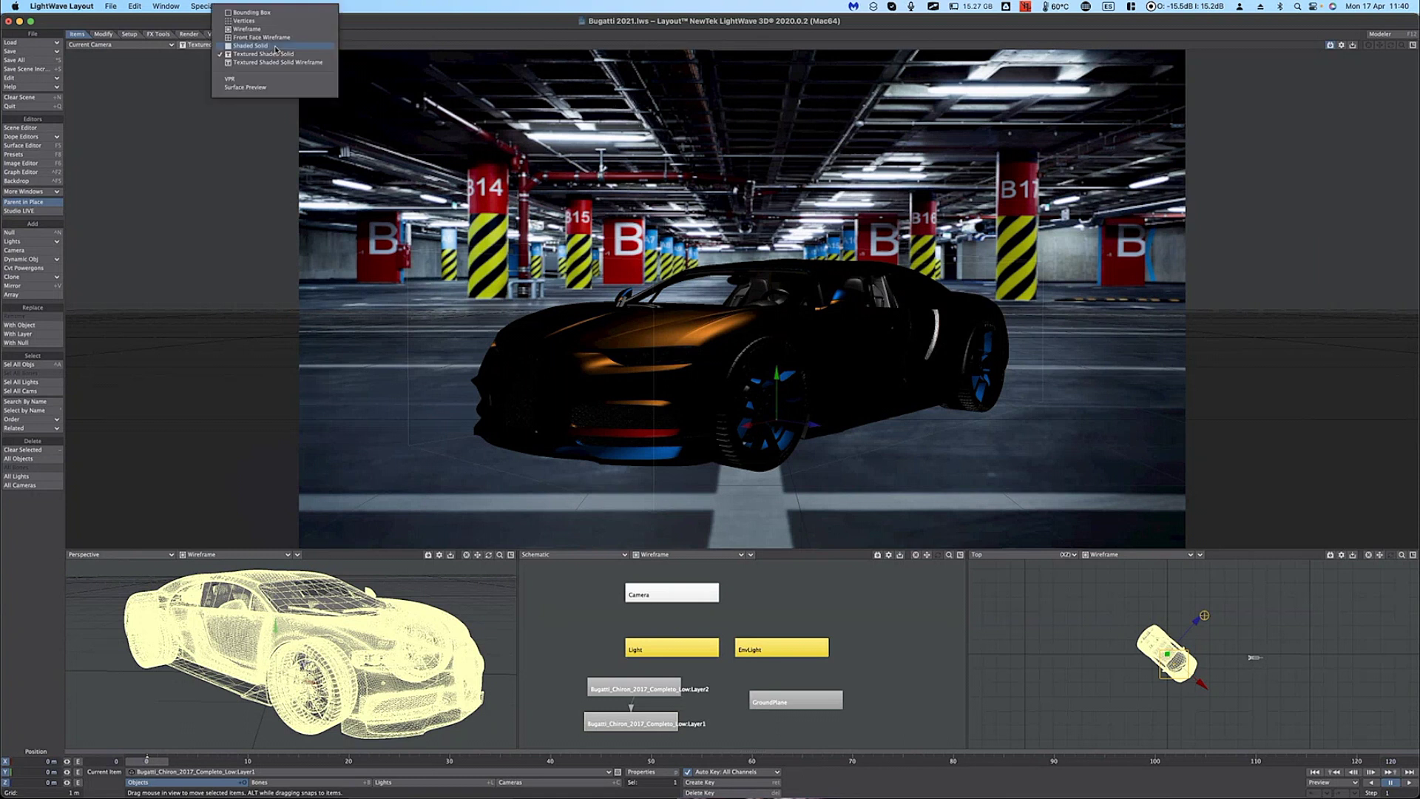
left_click(245, 81)
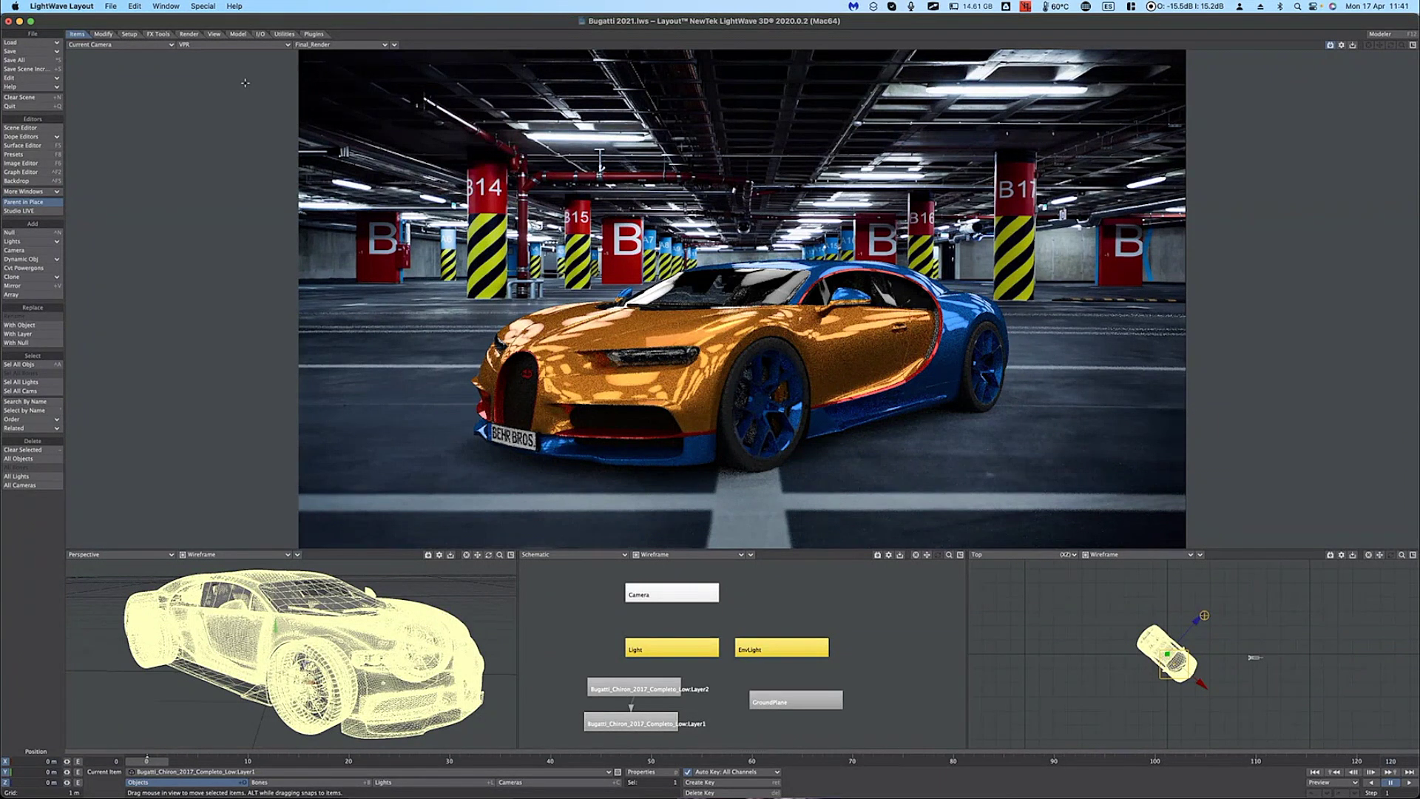
Step: Search the installed apps for "moni", open Activity Monitor and select the LightWave Layout process
key("F4")
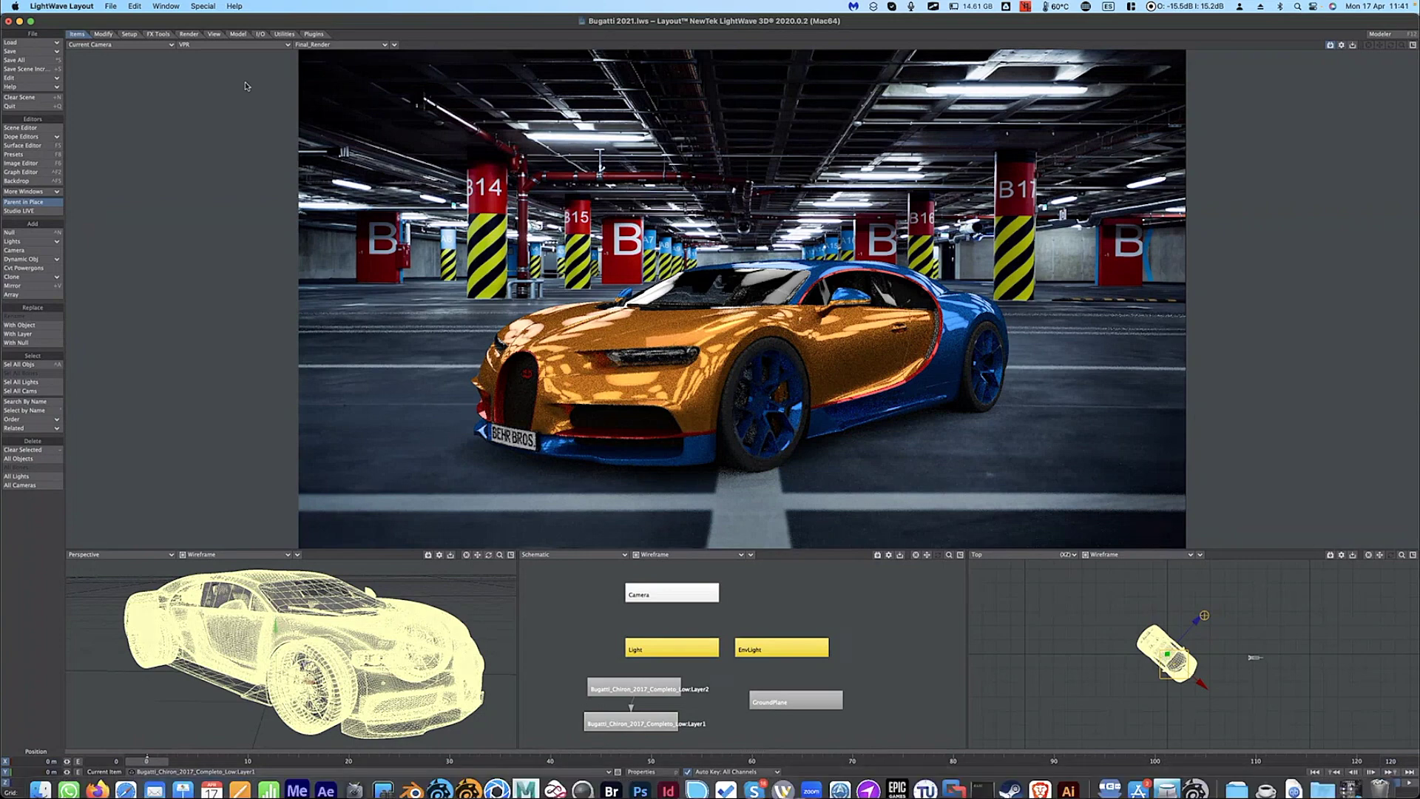
type("moni")
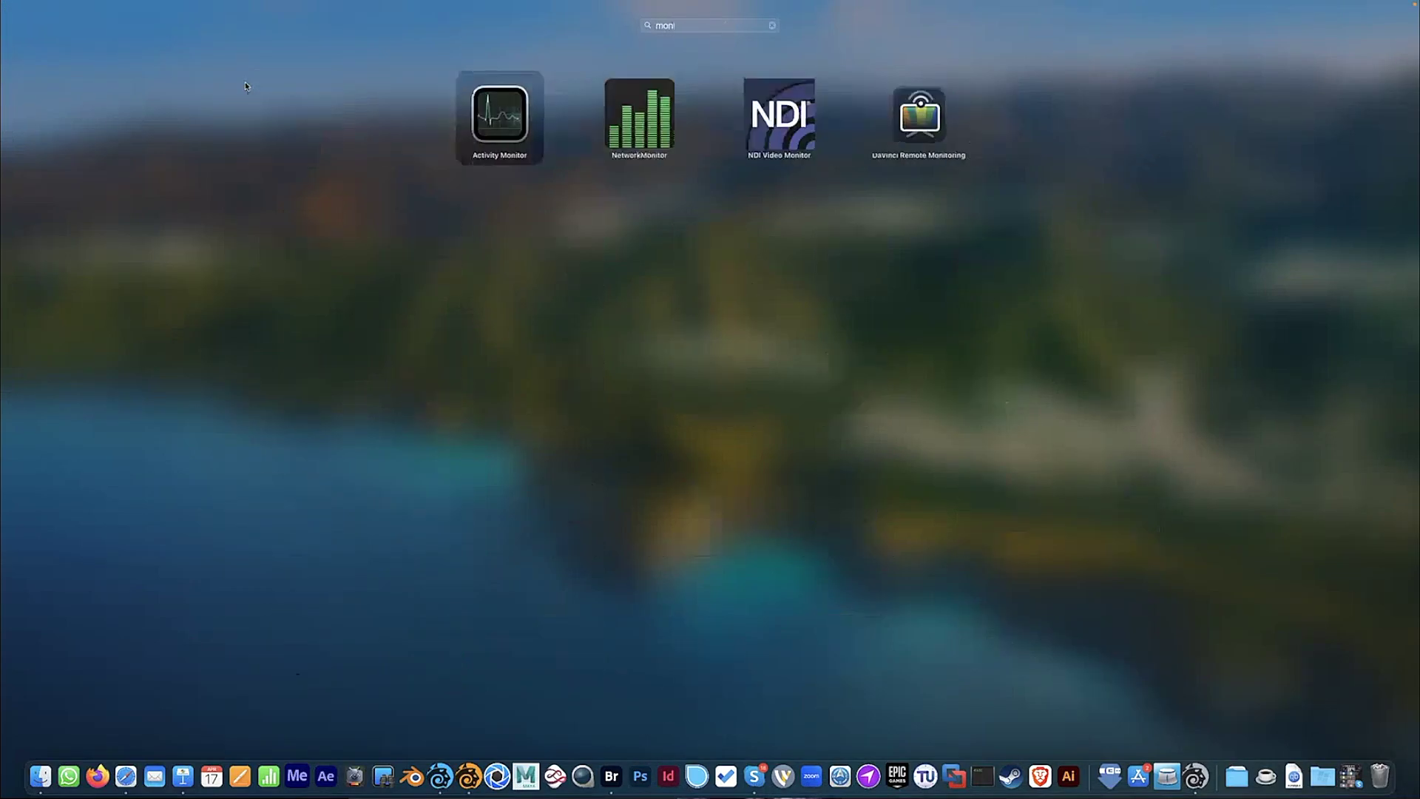
key("Return")
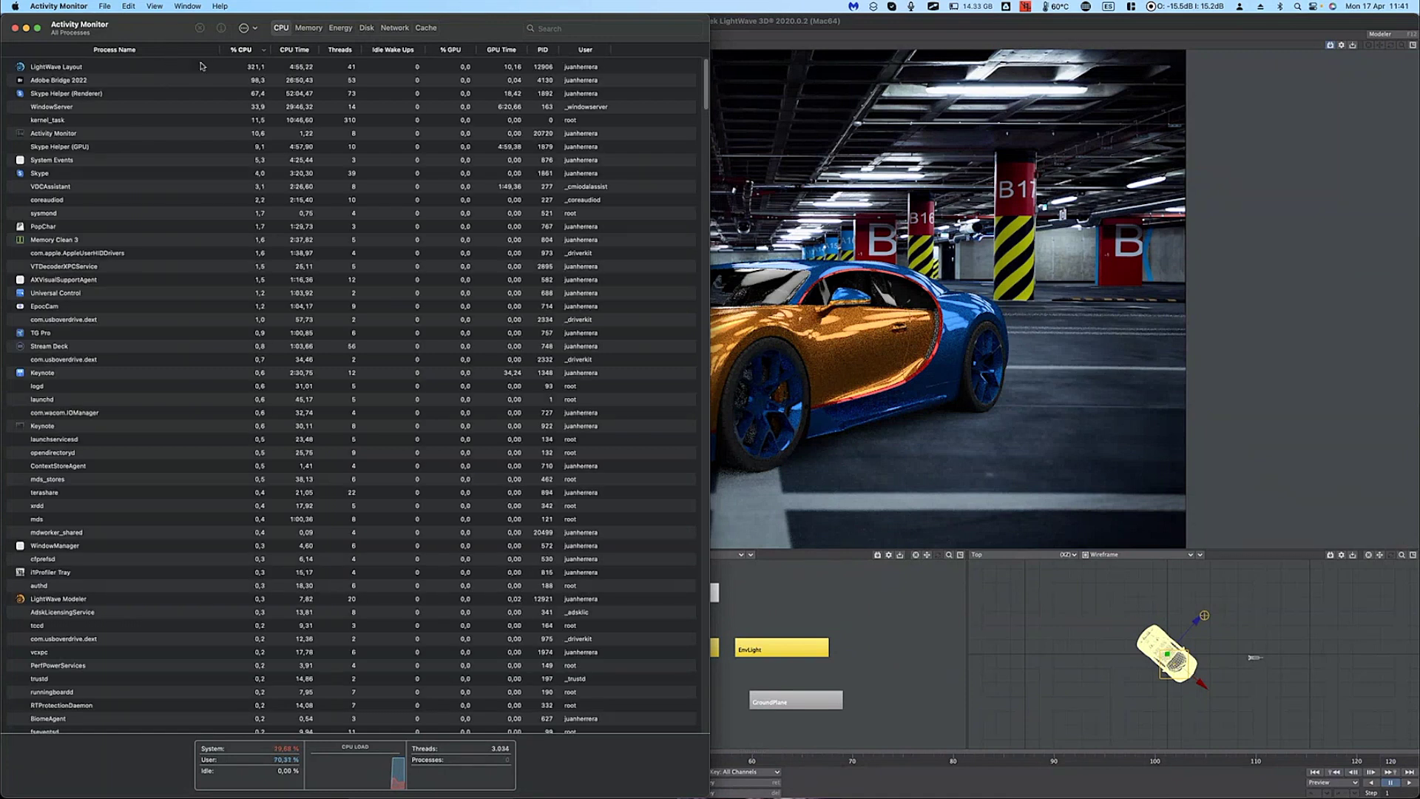
left_click(96, 68)
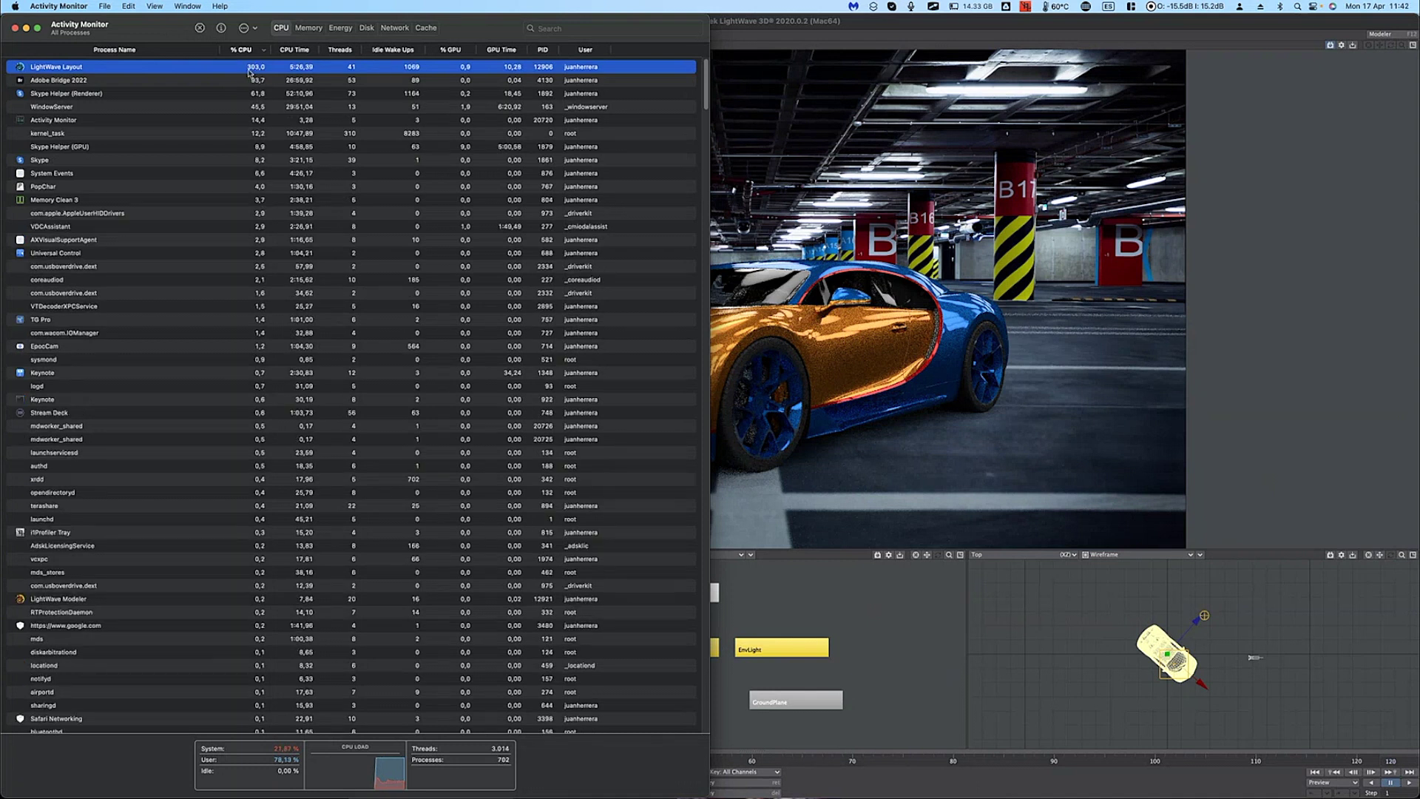
Step: Show the floating CPU Usage meter and place it beside the process list, over the garage render
left_click(186, 5)
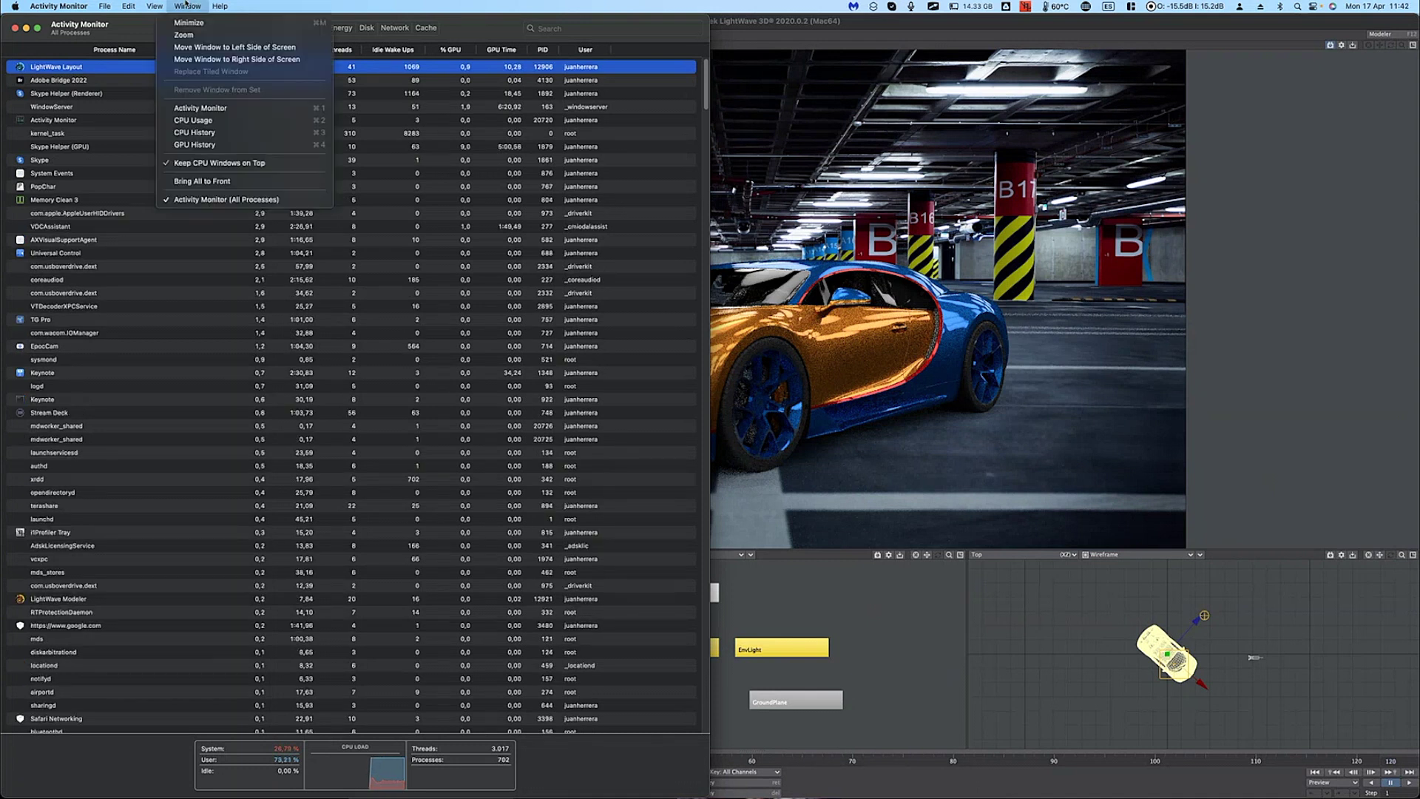
left_click(220, 120)
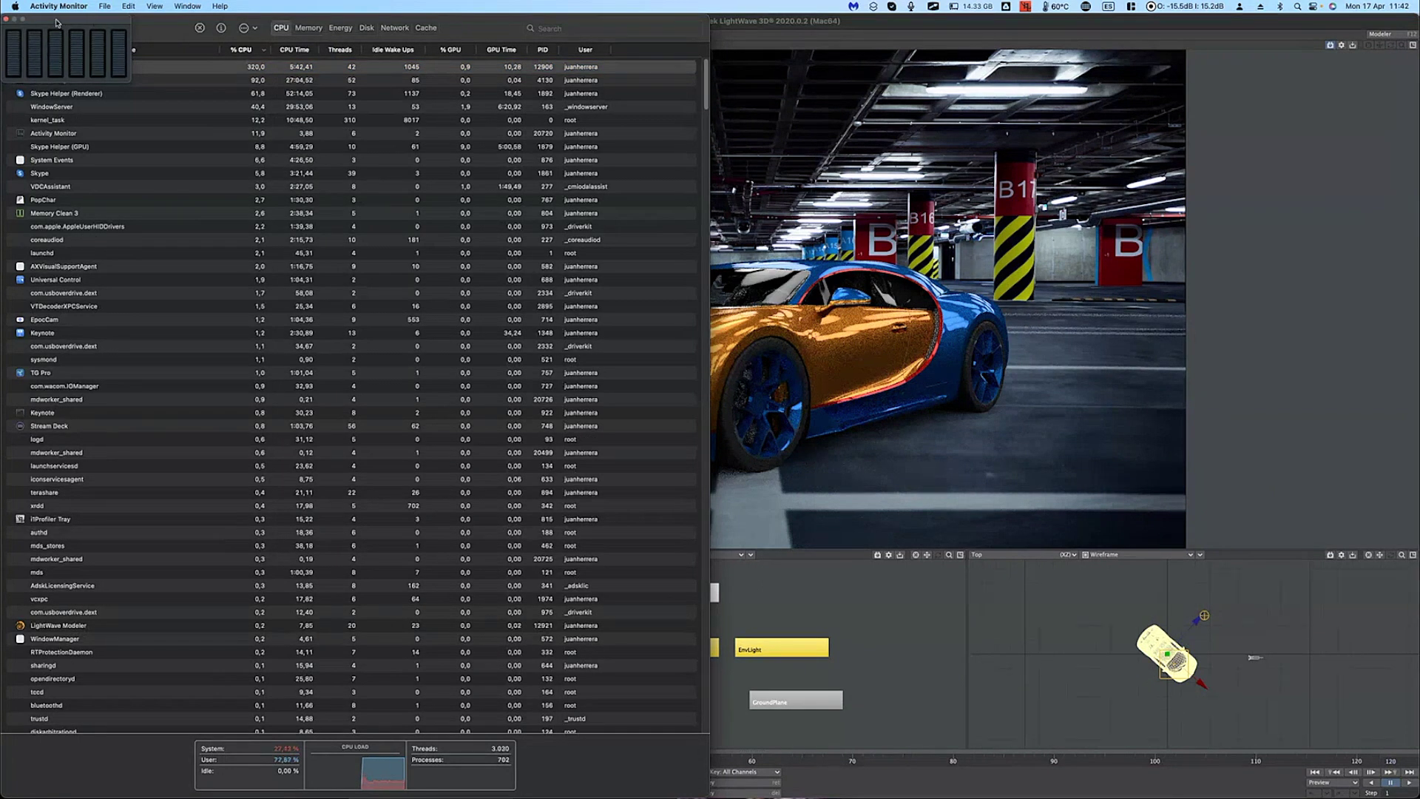
left_click_drag(55, 20, 792, 13)
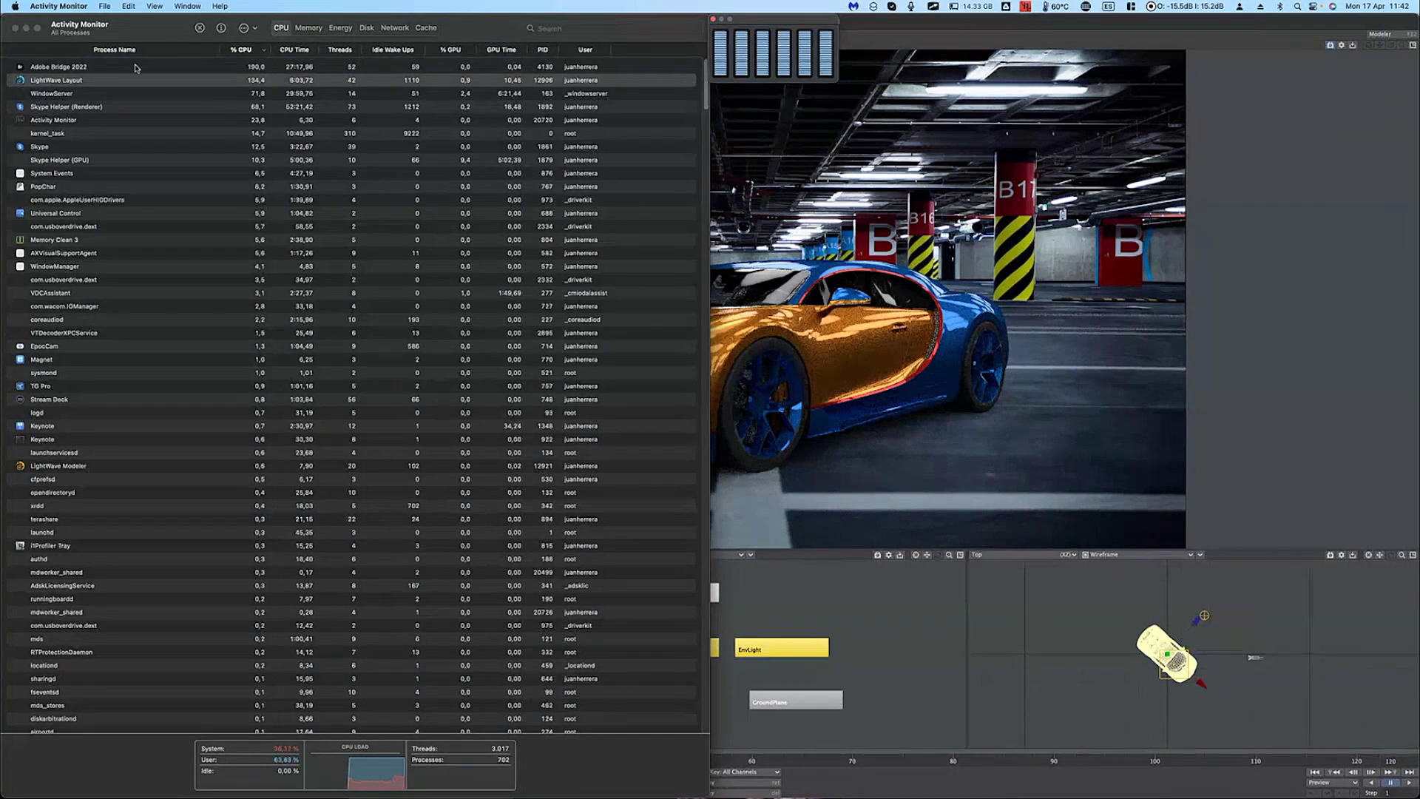
Step: Select the Adobe Bridge 2022 process, then switch to Adobe Bridge and quit it to free processor capacity
left_click(104, 68)
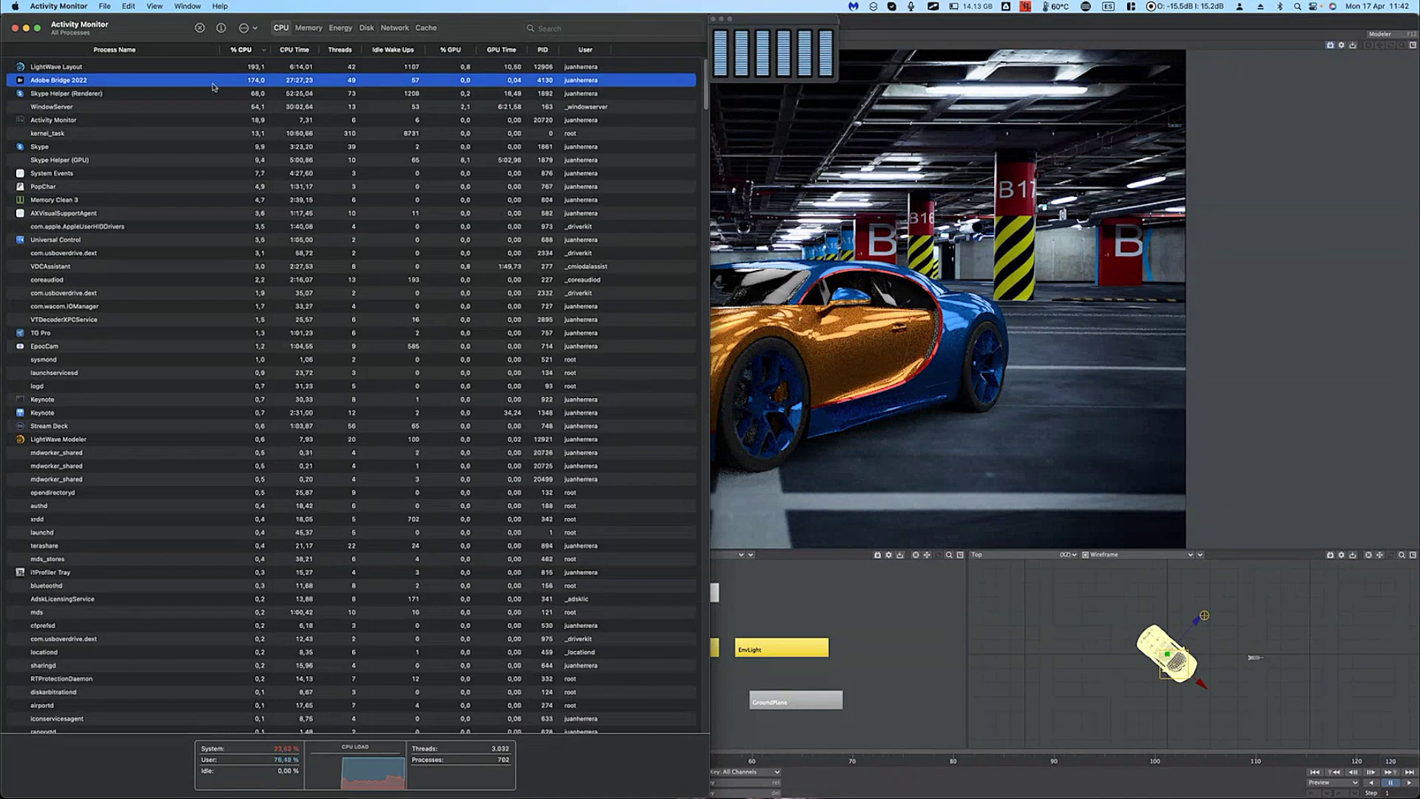
key("super+Tab")
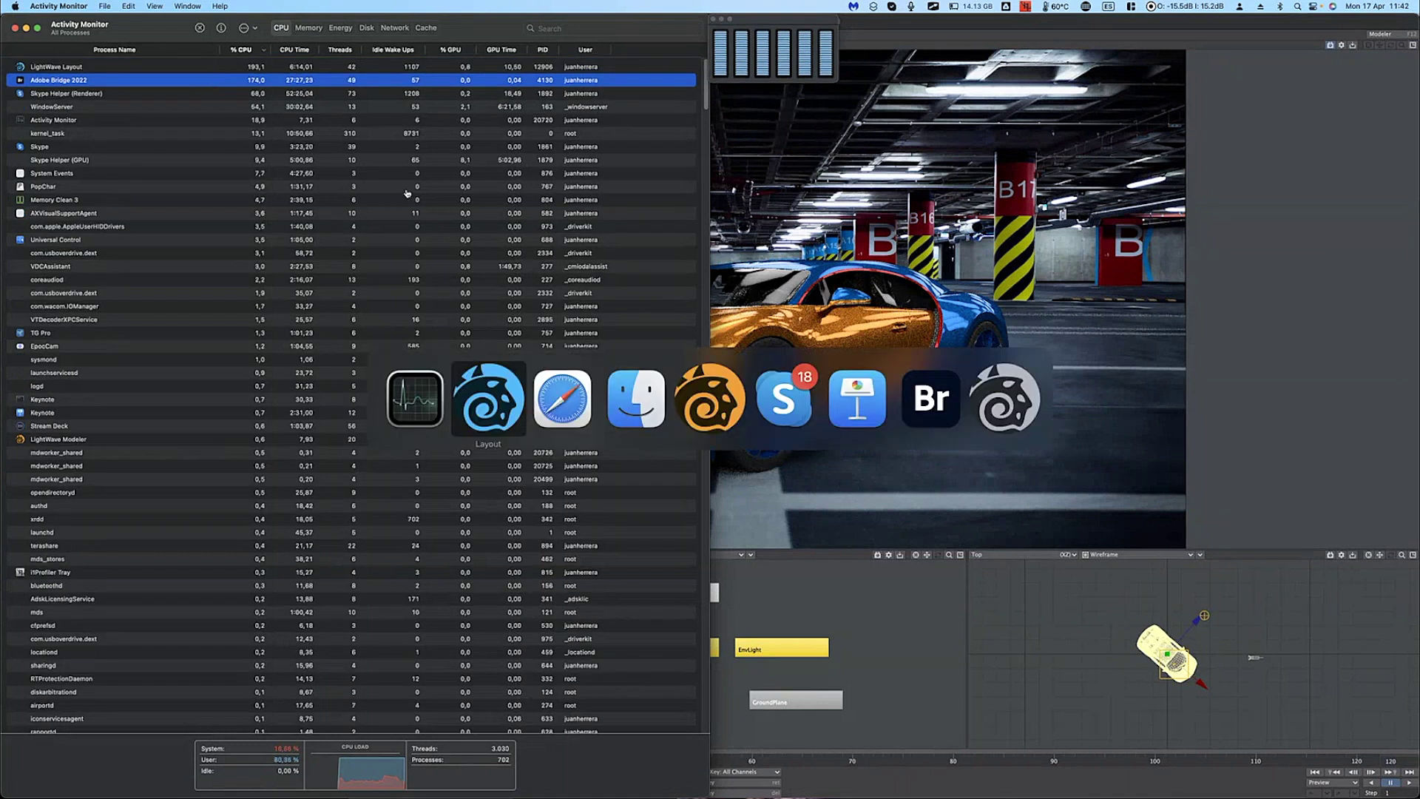
left_click(956, 409)
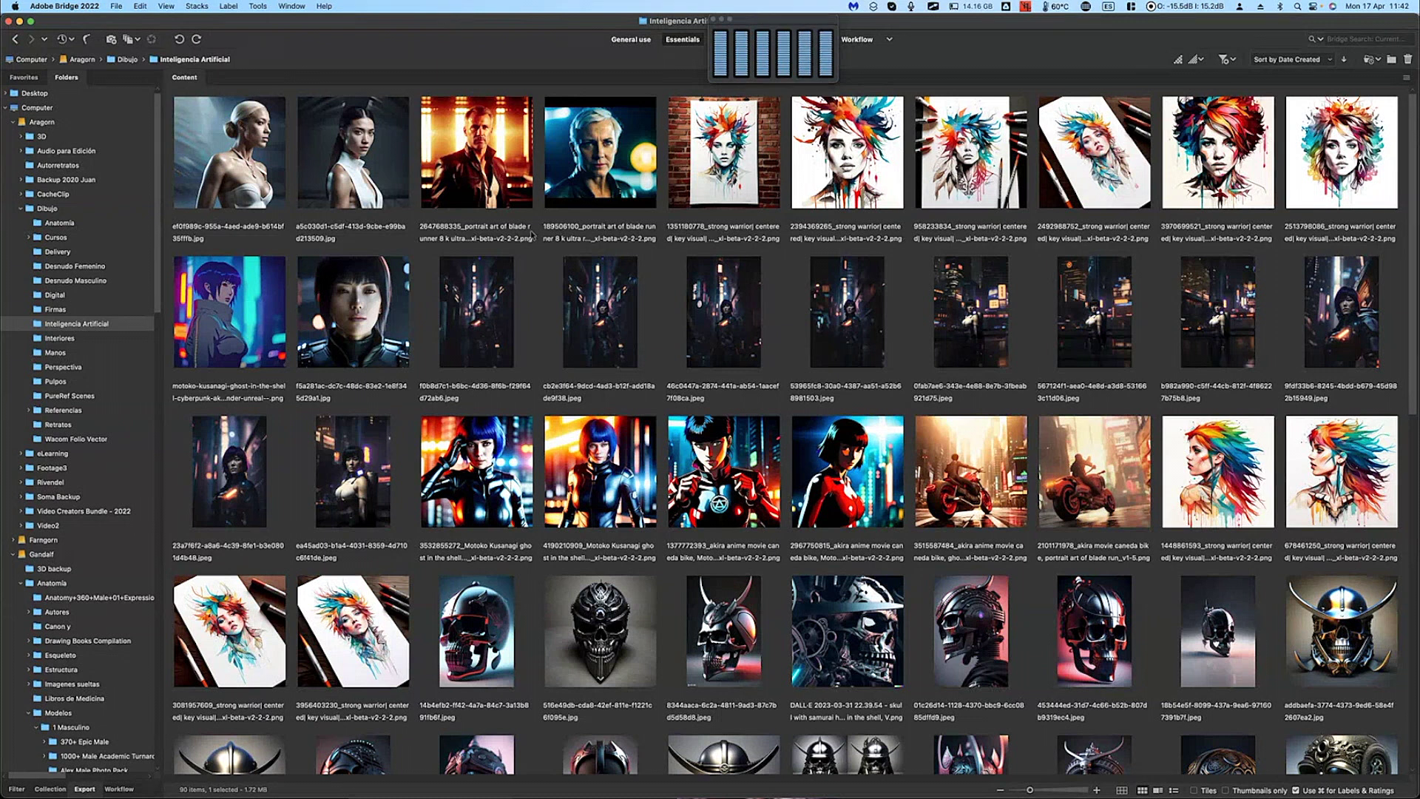
left_click(65, 5)
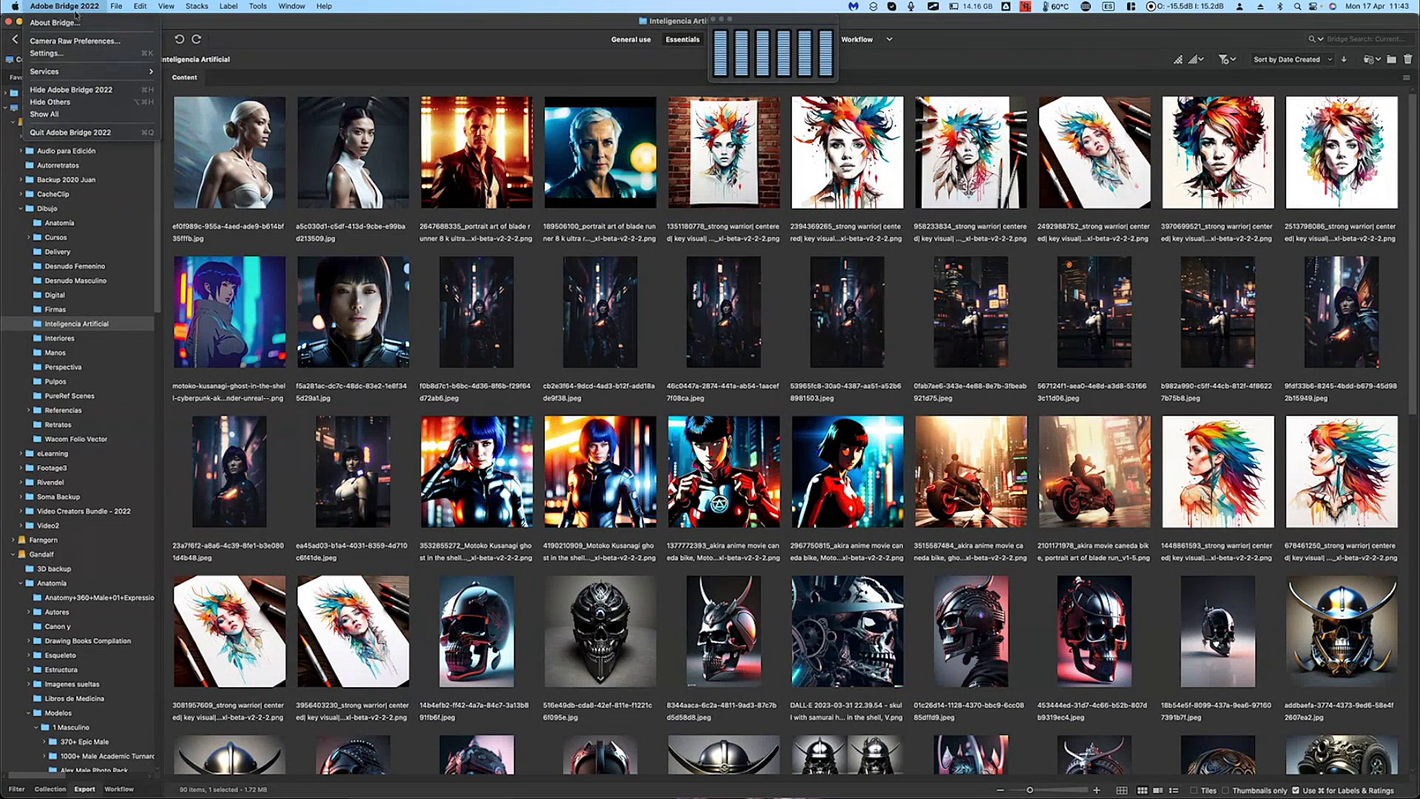
left_click(118, 133)
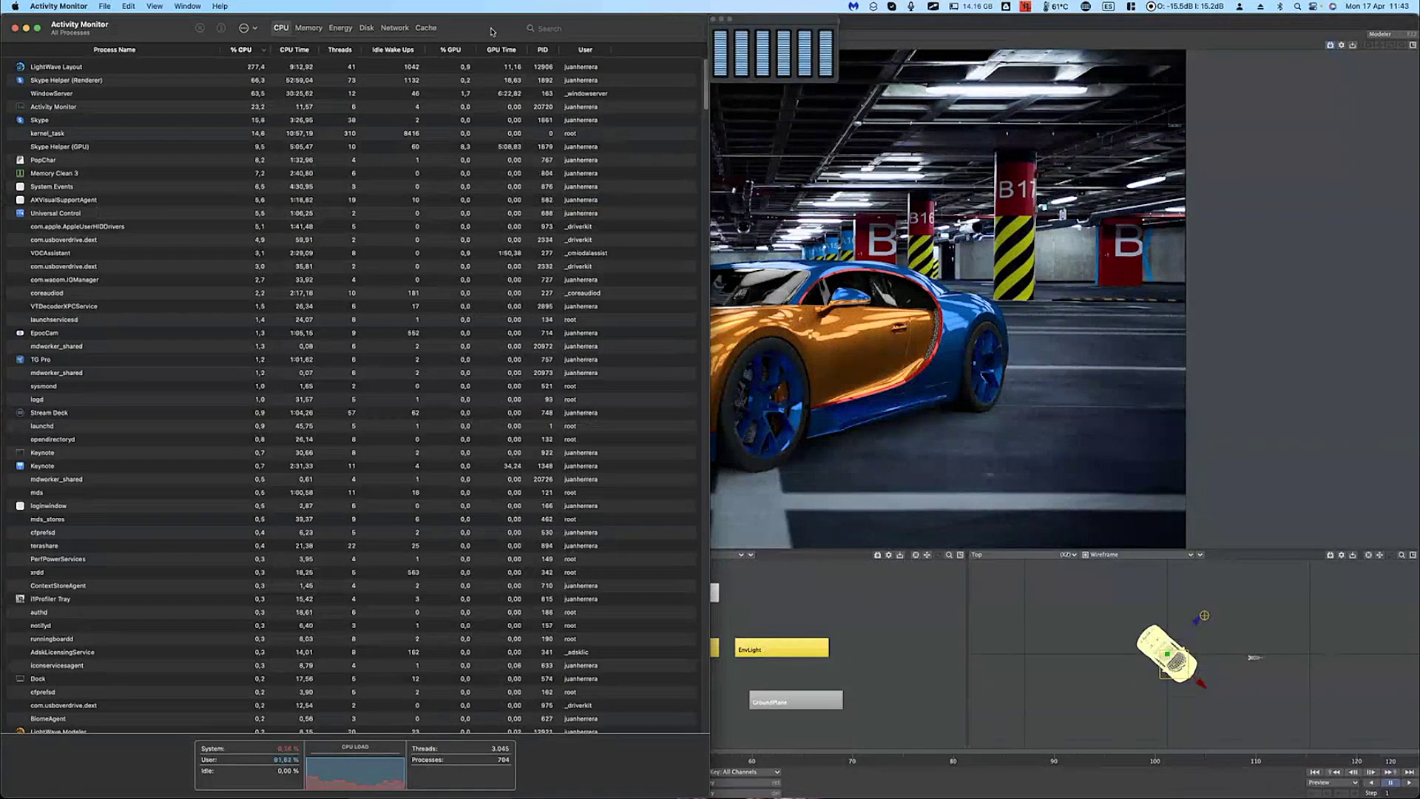
Step: Check the processor use of the Skype Helper (Renderer) and LightWave Layout processes
left_click(107, 80)
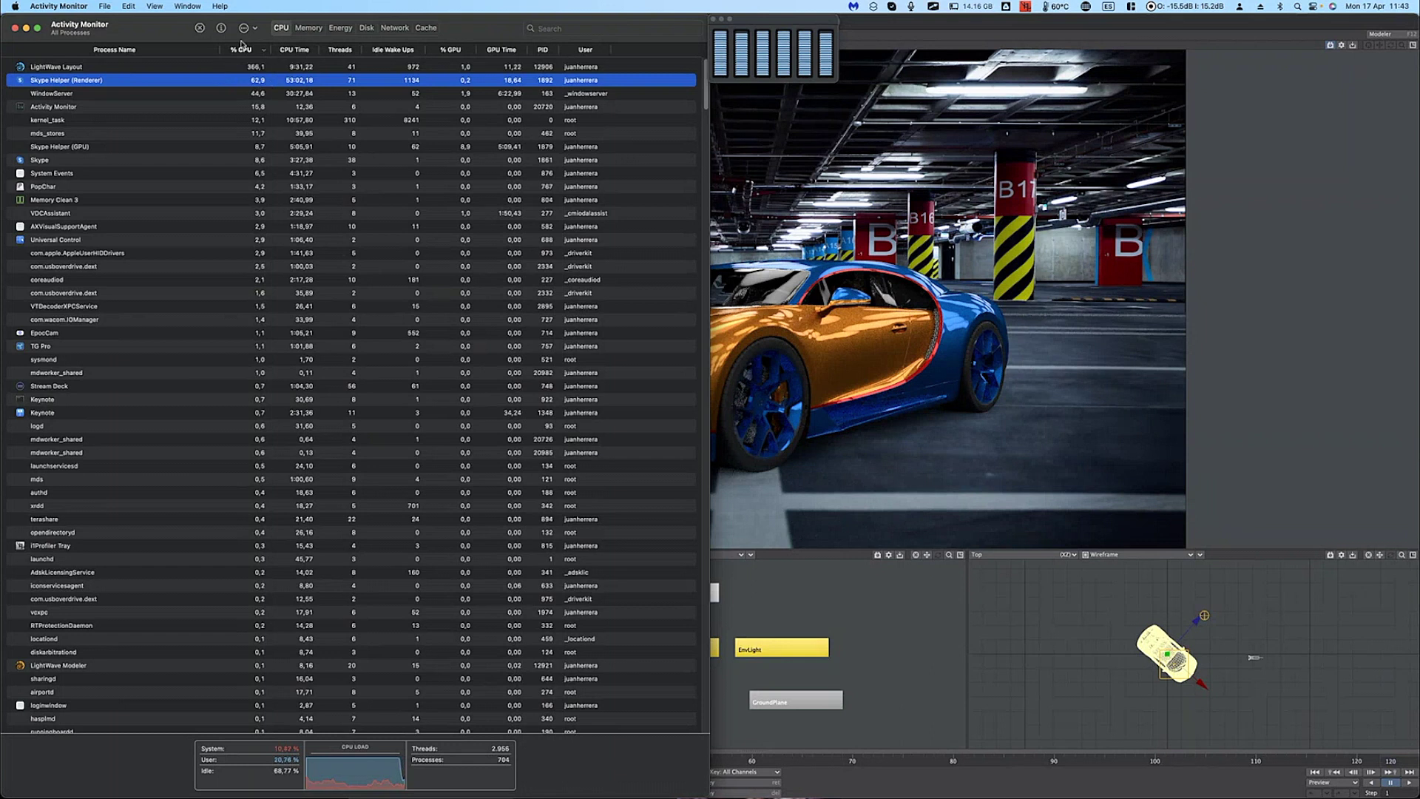
left_click(179, 68)
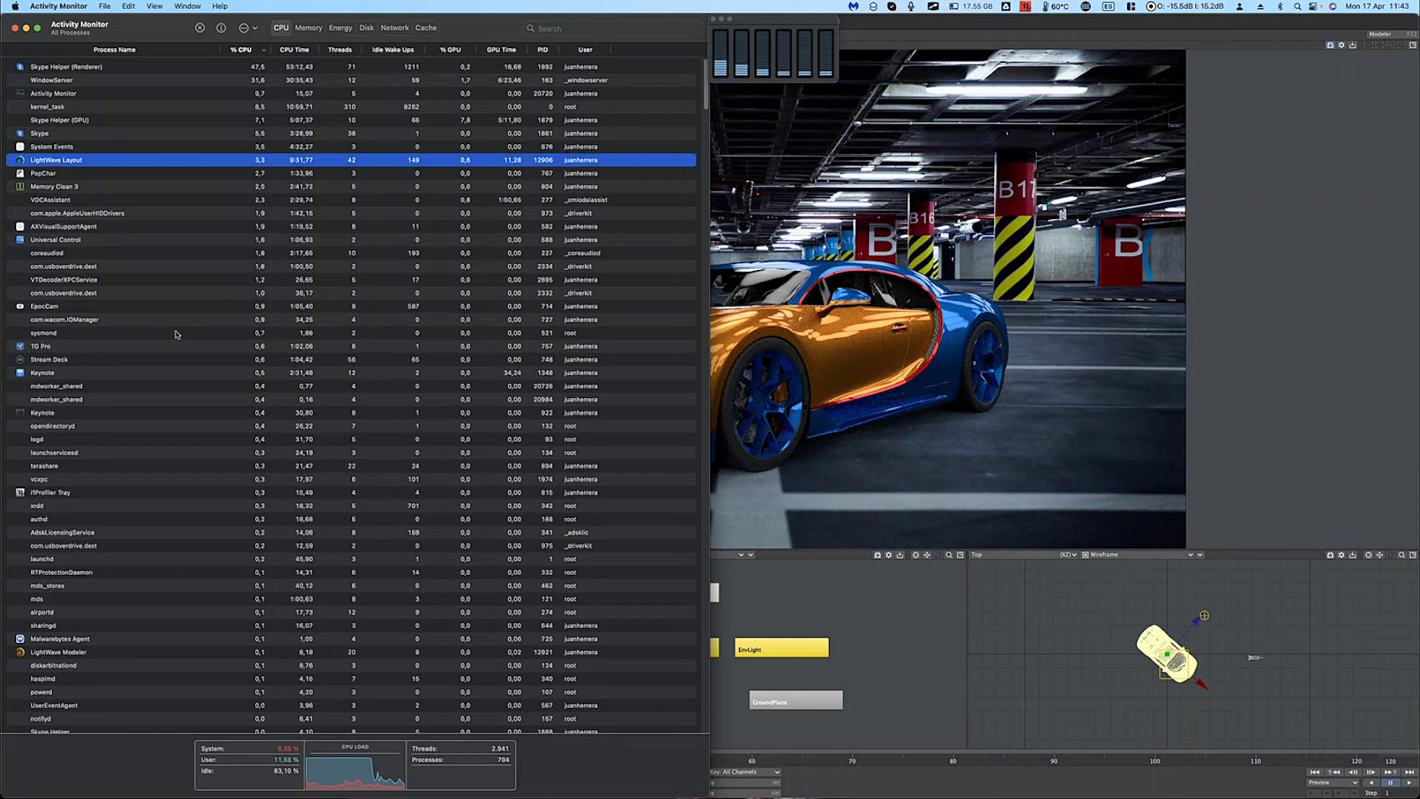
Step: Close the process list and move the CPU Usage meter clear of the camera viewport, returning to LightWave Layout
left_click(14, 27)
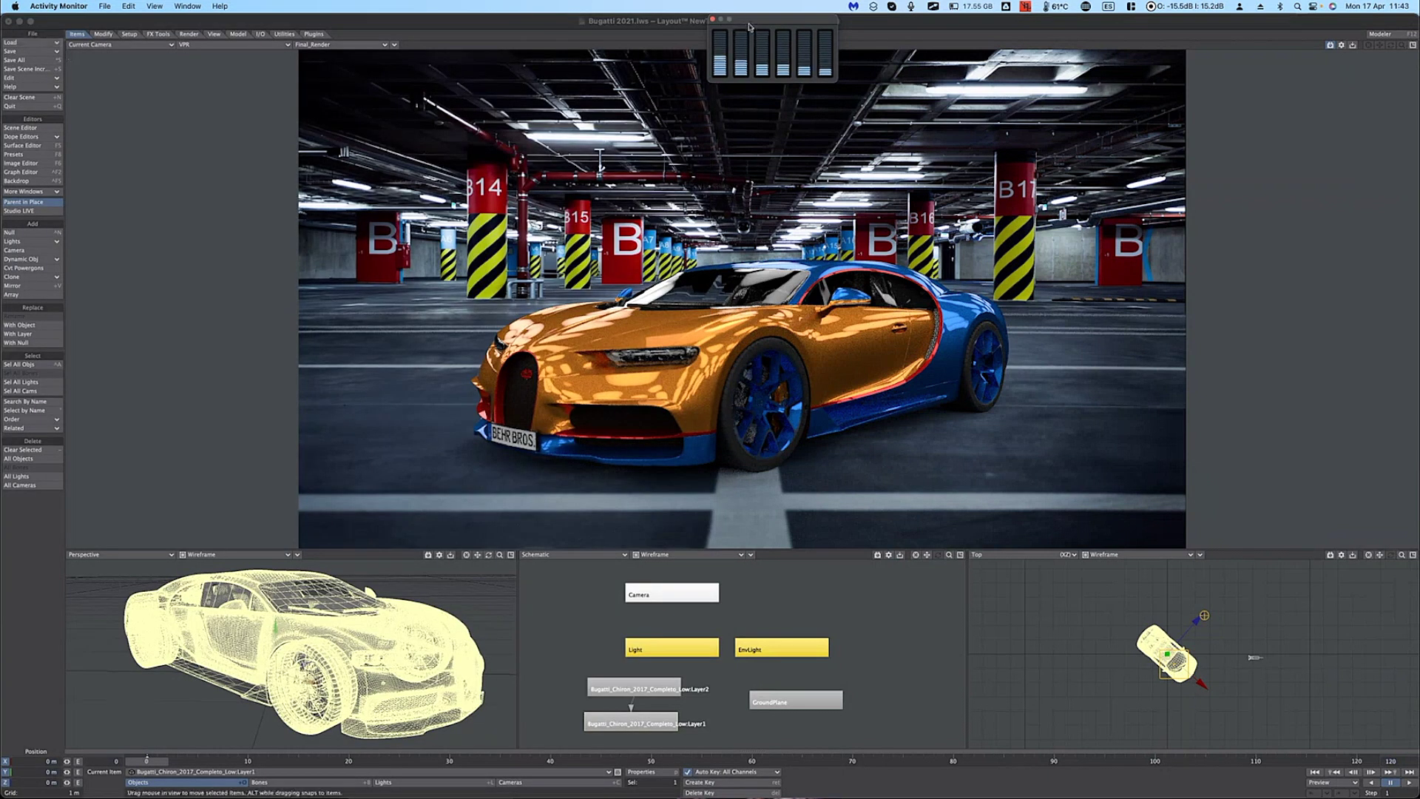
left_click_drag(761, 22, 1333, 22)
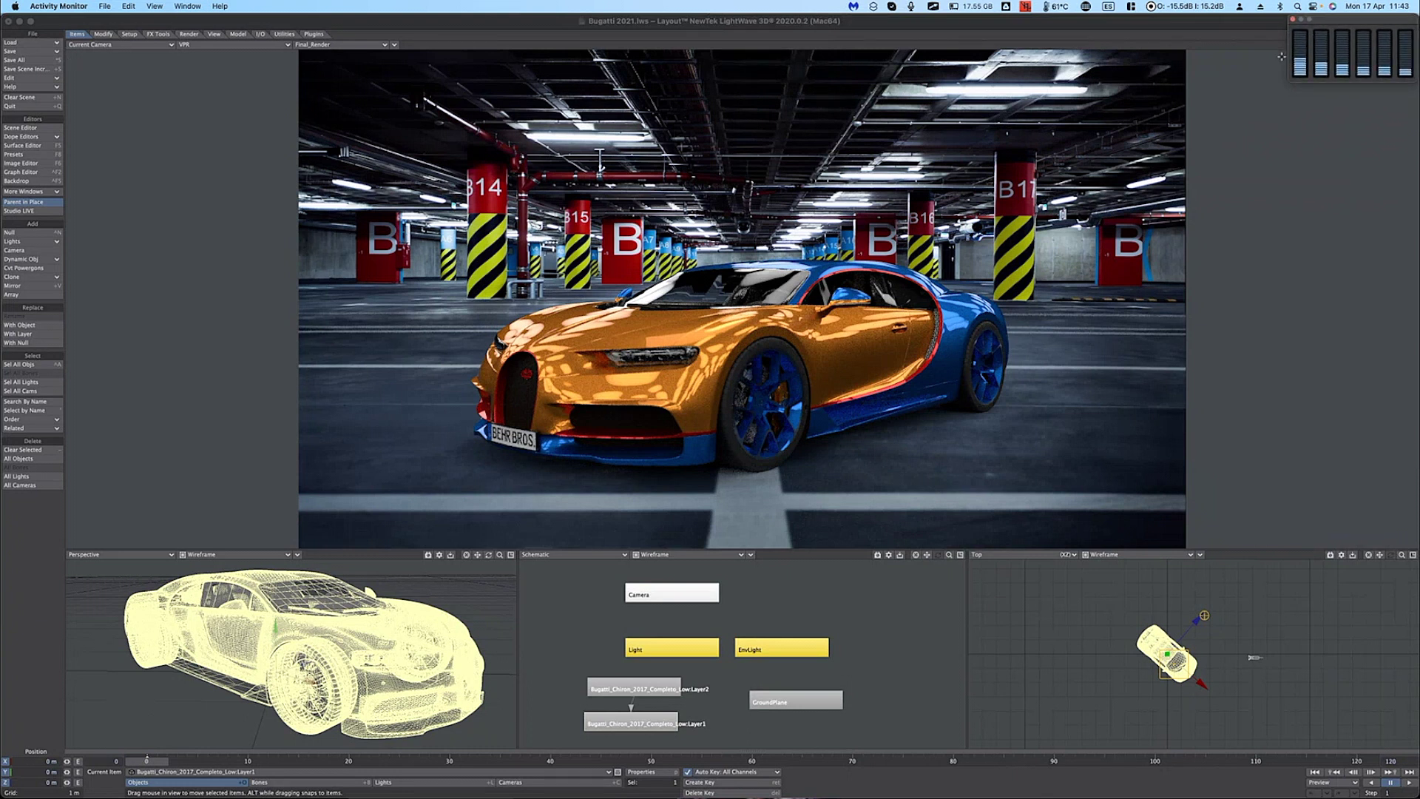
left_click(1202, 27)
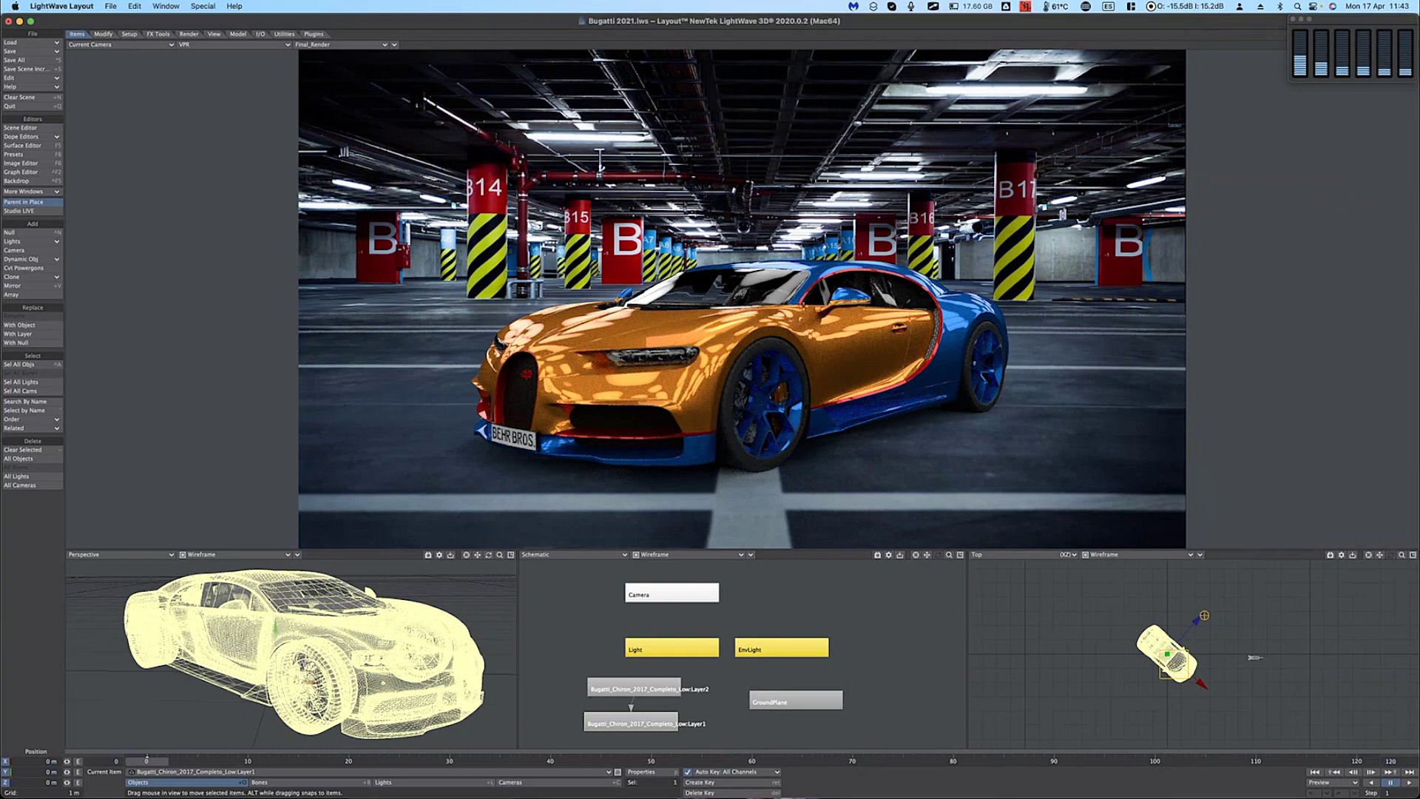
Step: Switch the camera viewport to Wireframe and back to VPR to restart the preview render of the car
left_click(229, 45)
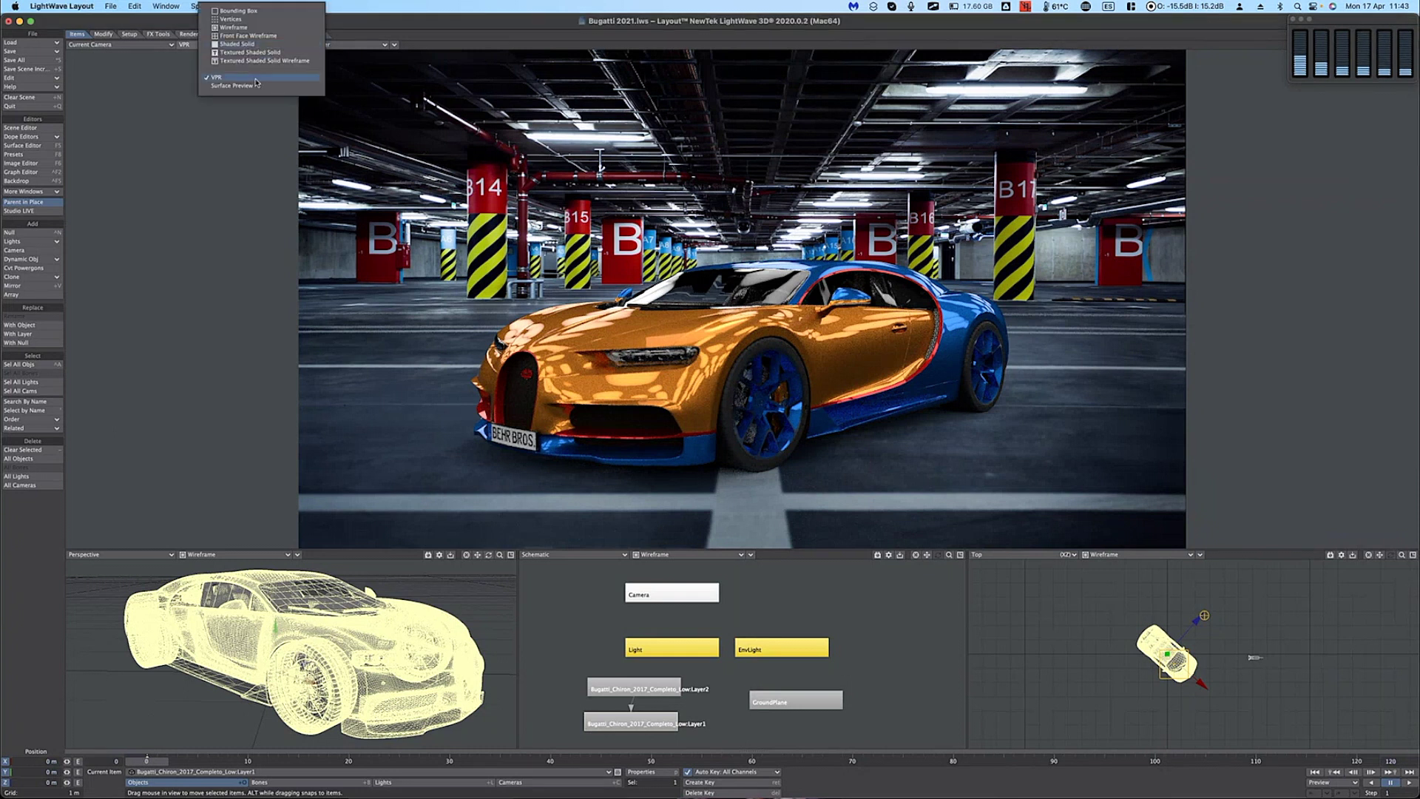
left_click(259, 33)
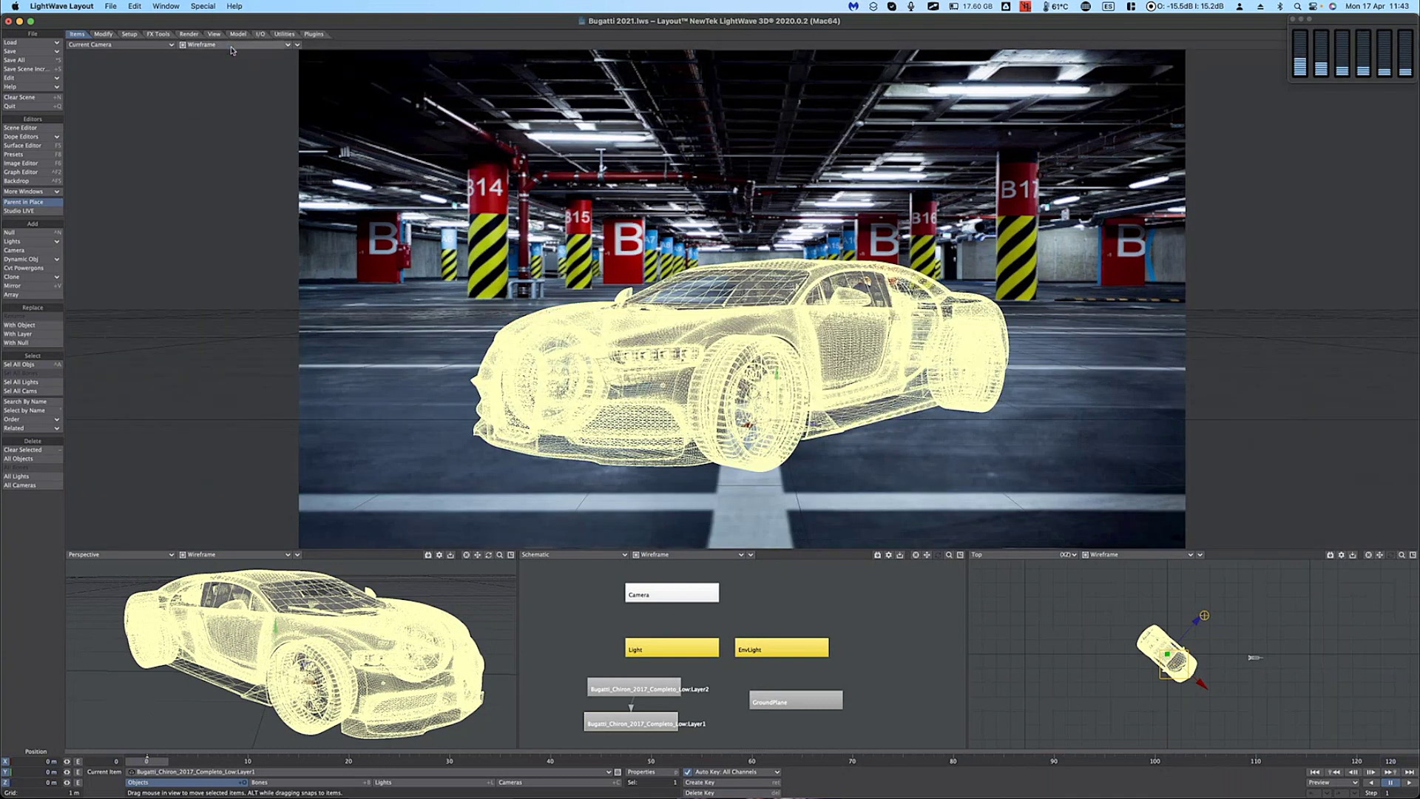
left_click(231, 47)
left_click(226, 97)
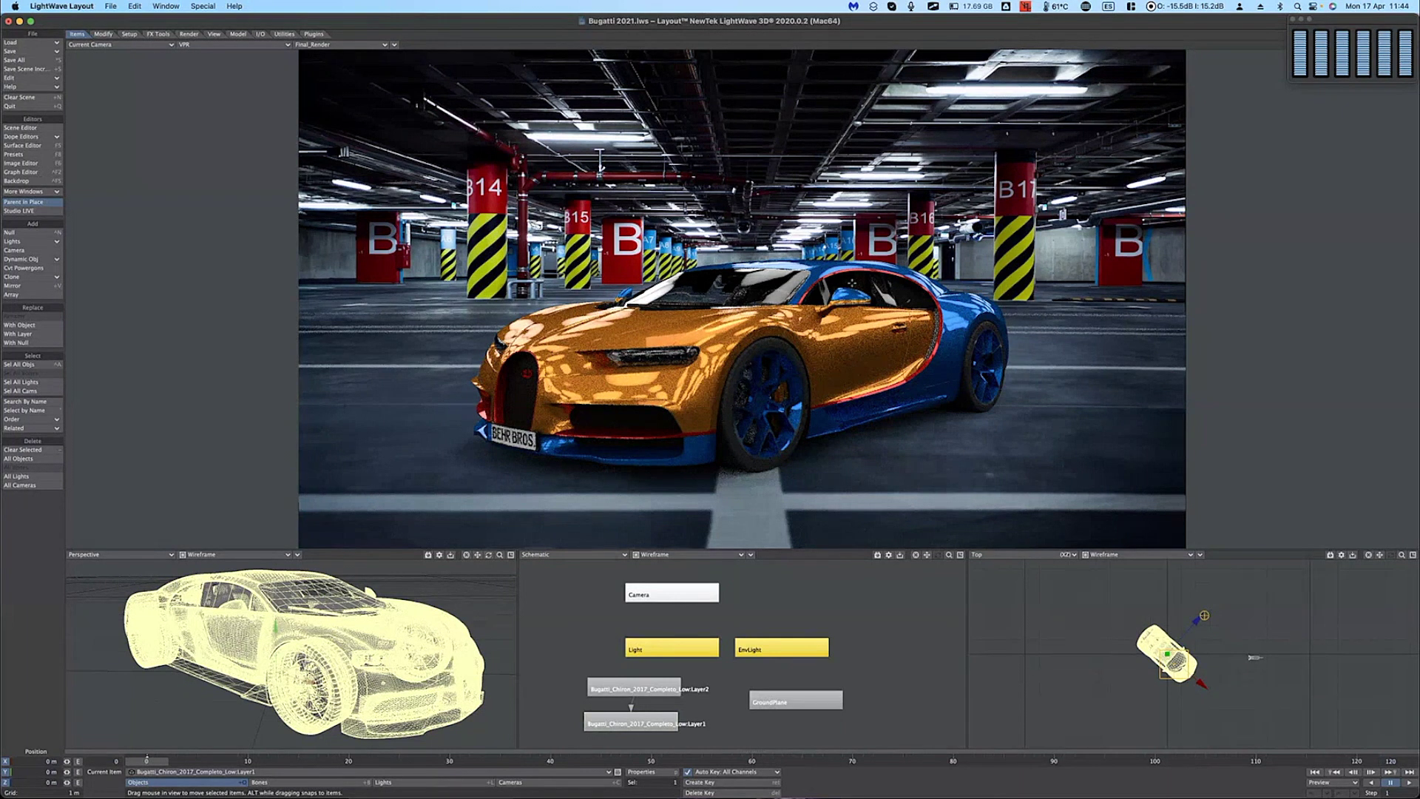
Step: Open the Image Editor, move it aside, and inspect the BUTTON3, BUTTON4, HANDALTEX and BUTTON2 texture images
left_click(33, 164)
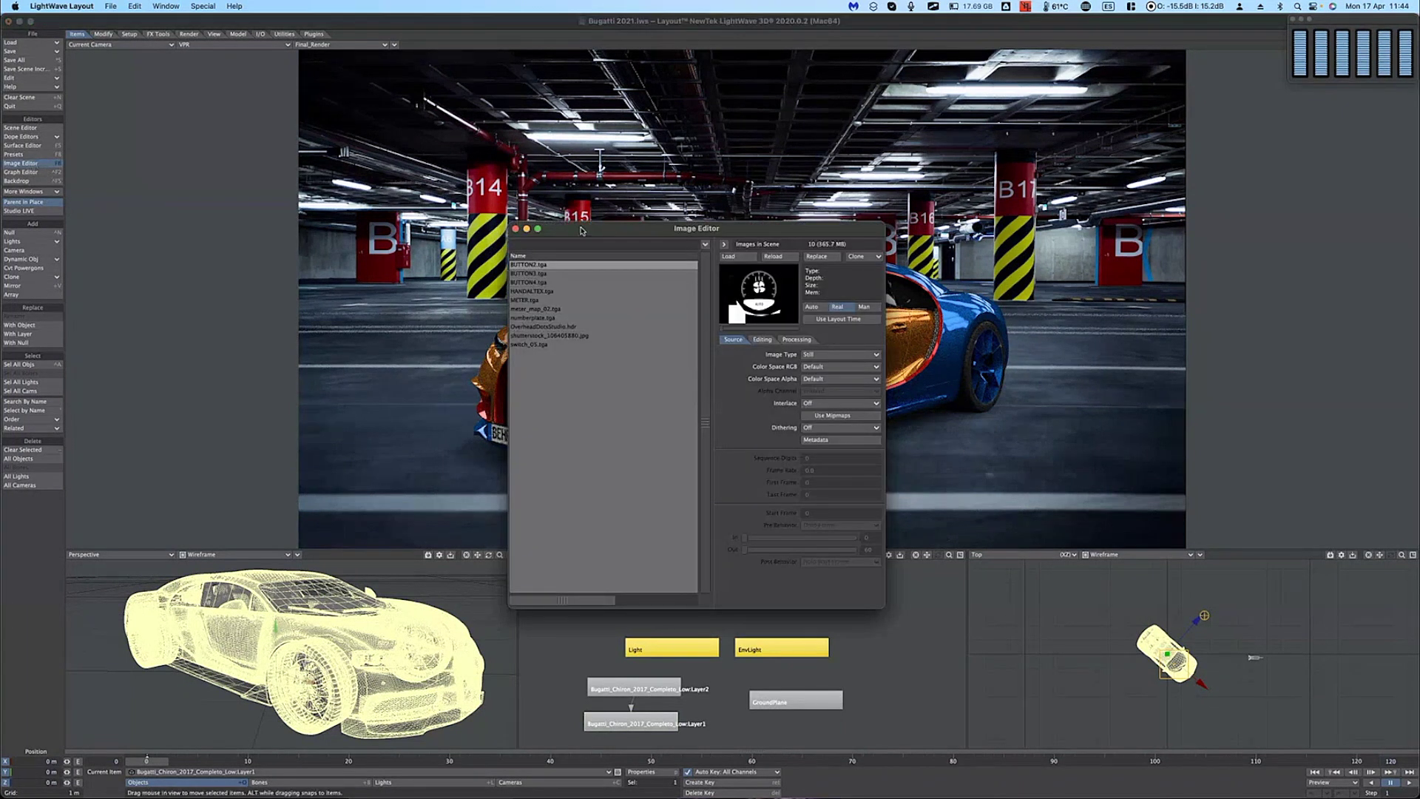
left_click_drag(581, 230, 179, 150)
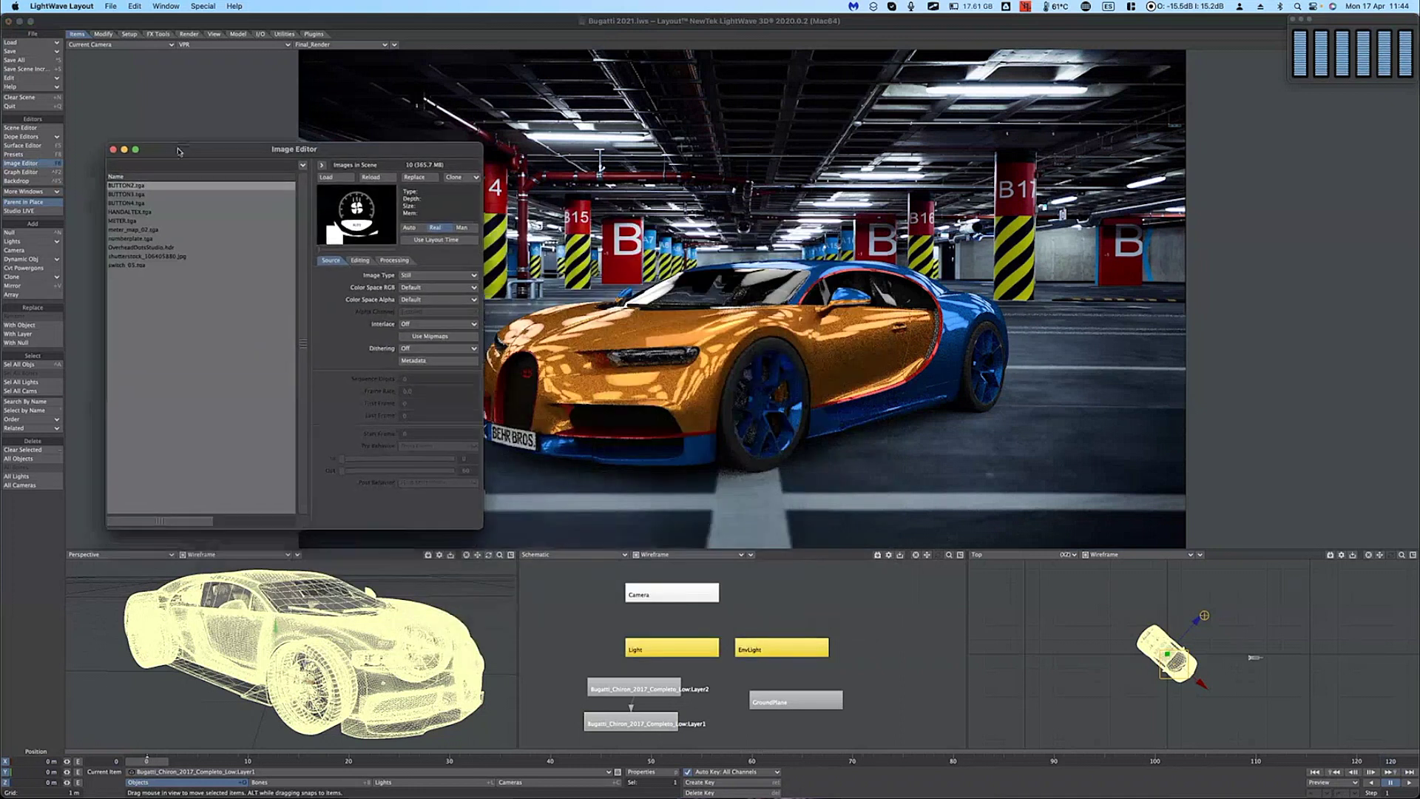
left_click(135, 195)
left_click(151, 204)
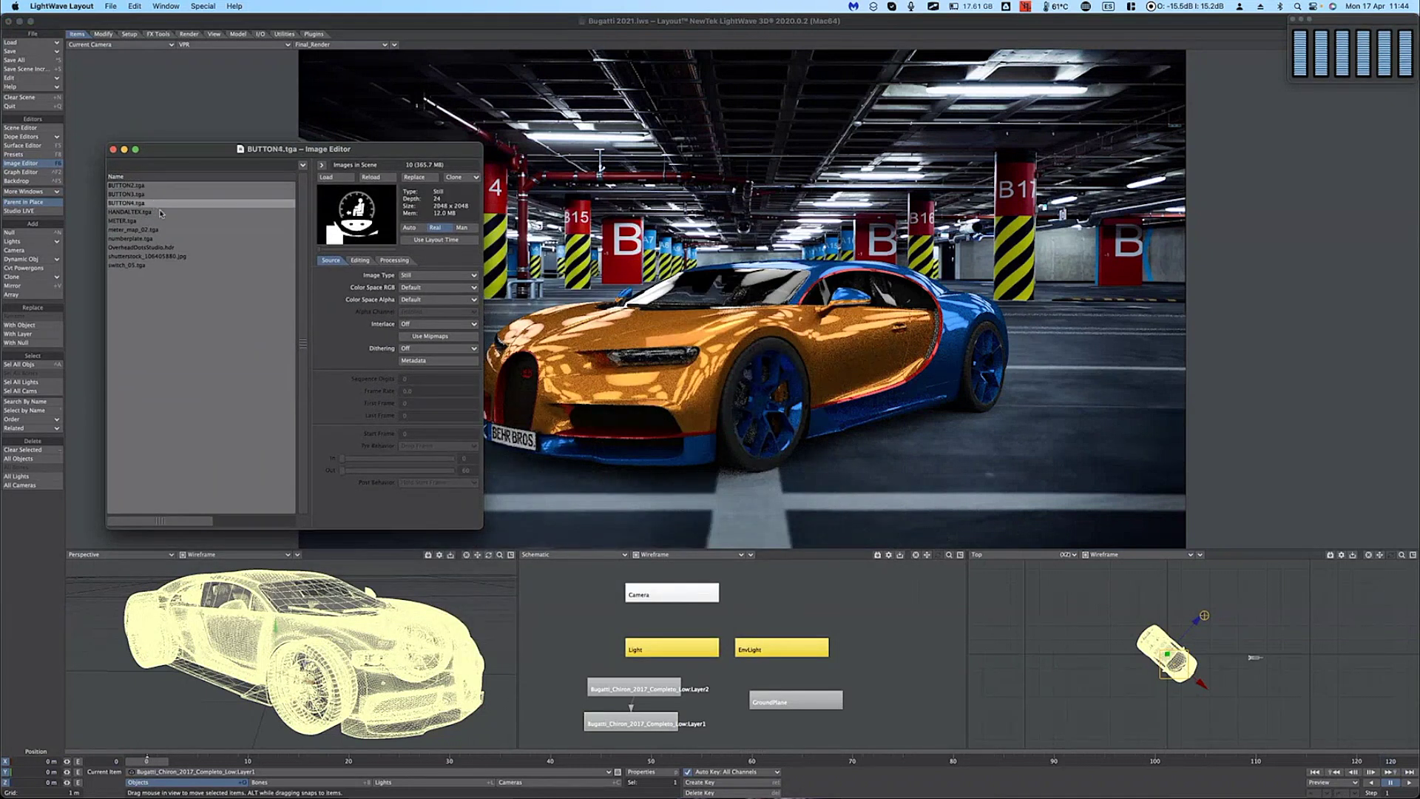
left_click(160, 212)
left_click(157, 187)
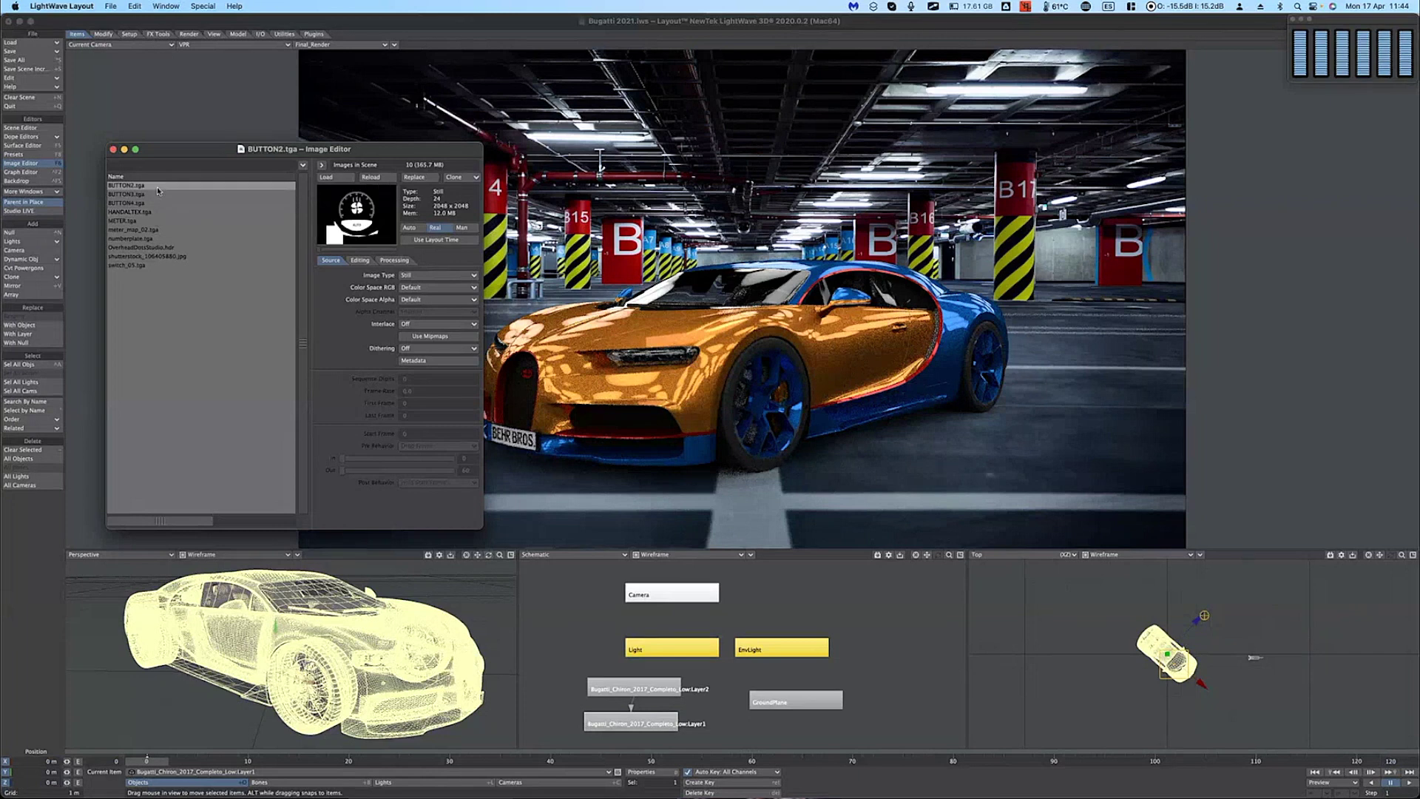
key("ctrl+alt+z")
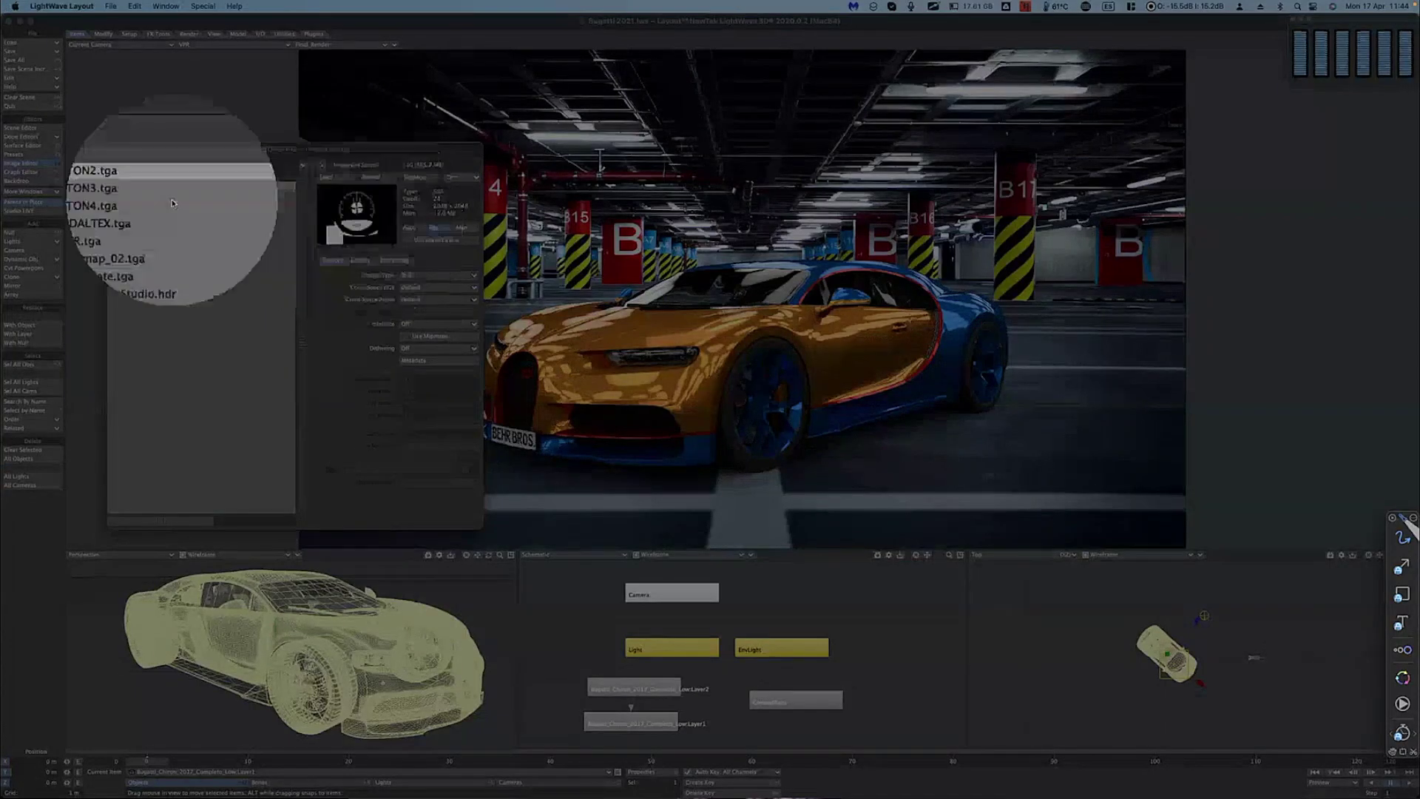
key("Escape")
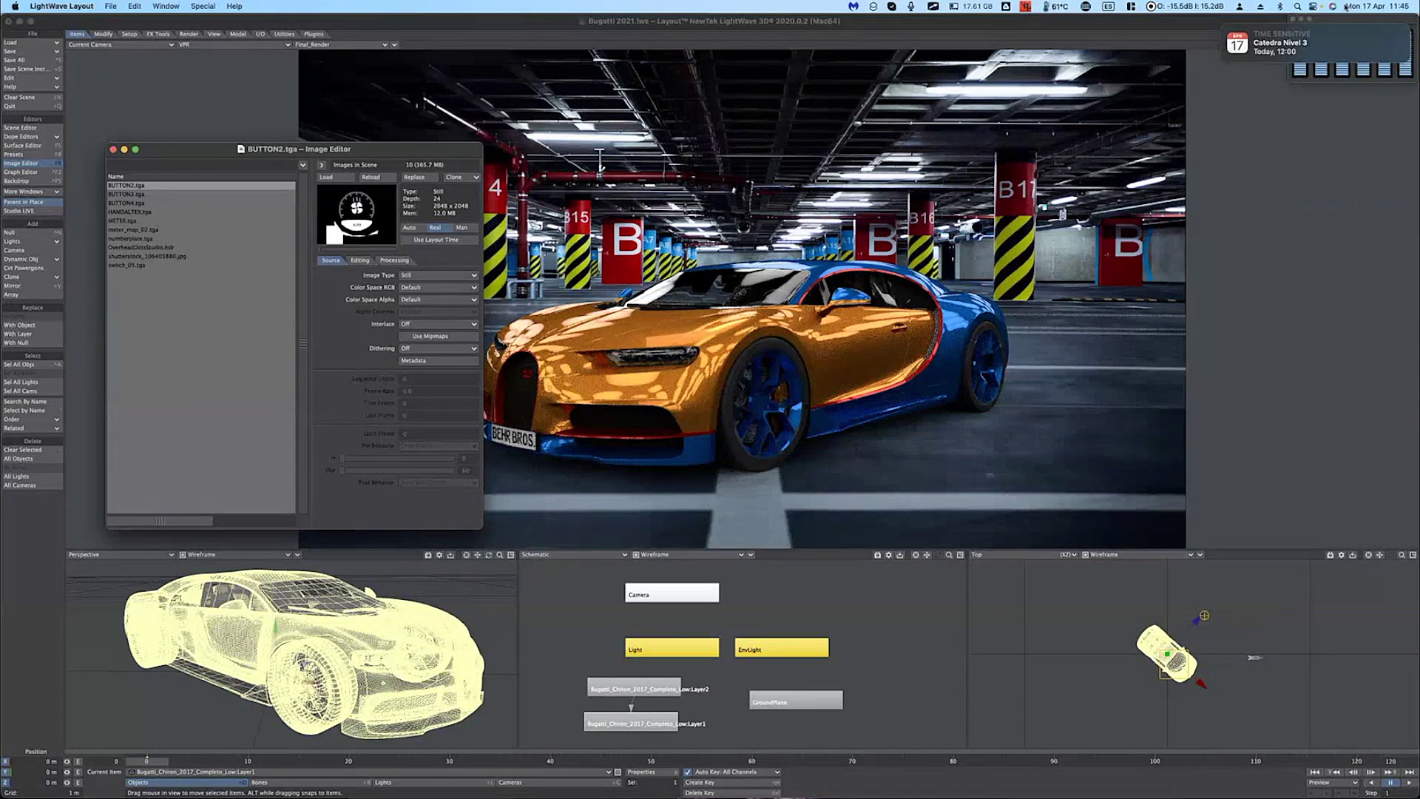
left_click(1219, 9)
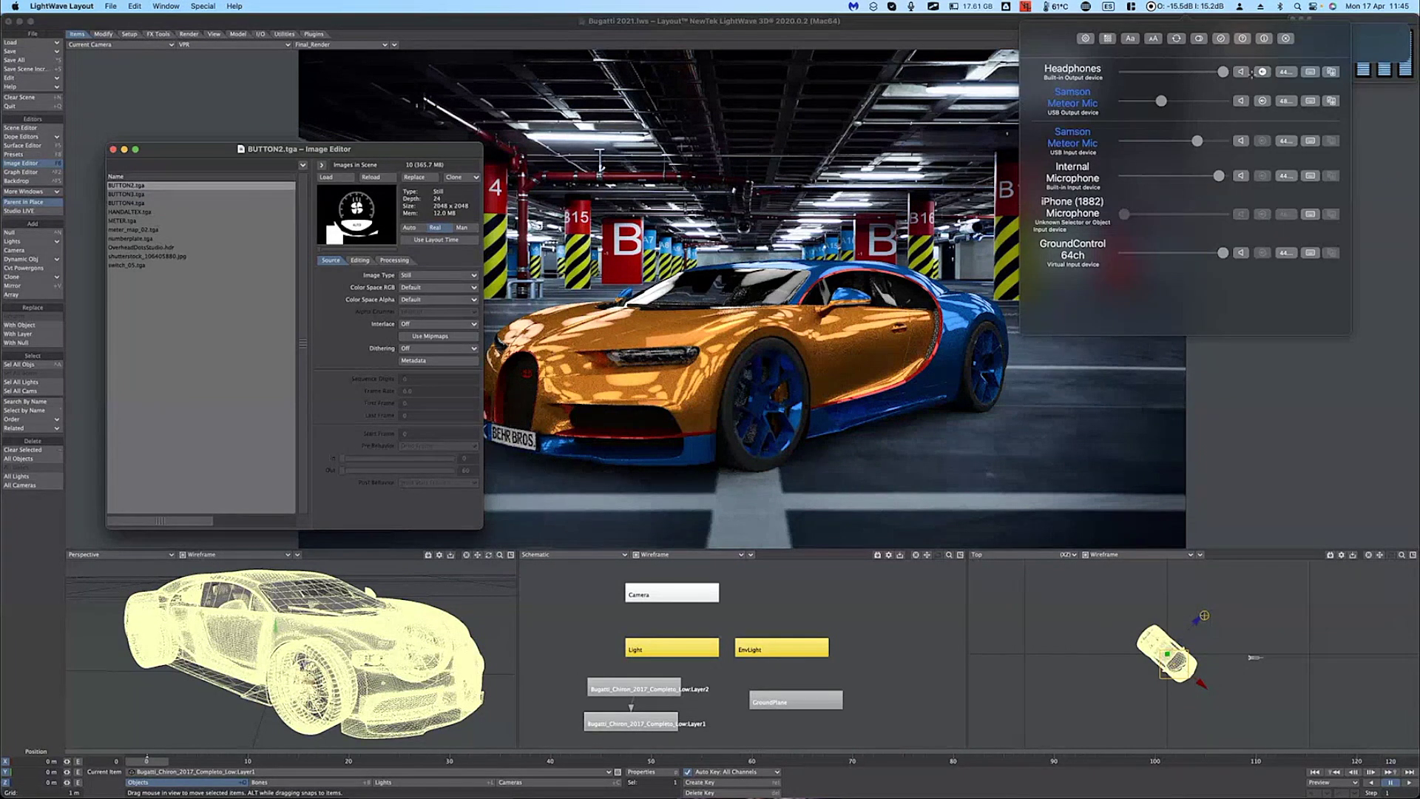
left_click(1186, 7)
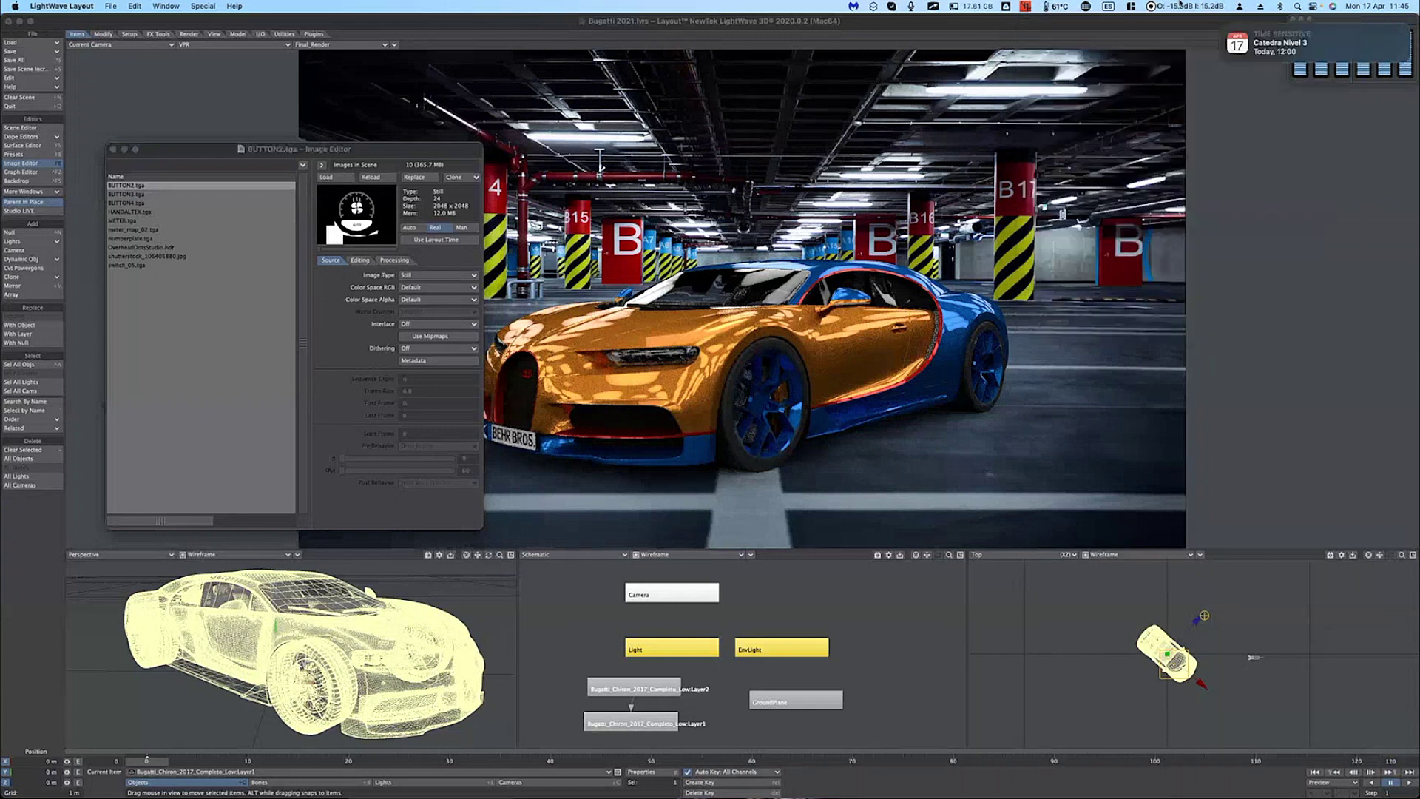
Step: Inspect the BUTTON3, HANDALTEX and METER texture images, taking a magnified look at the METER preview
left_click(142, 202)
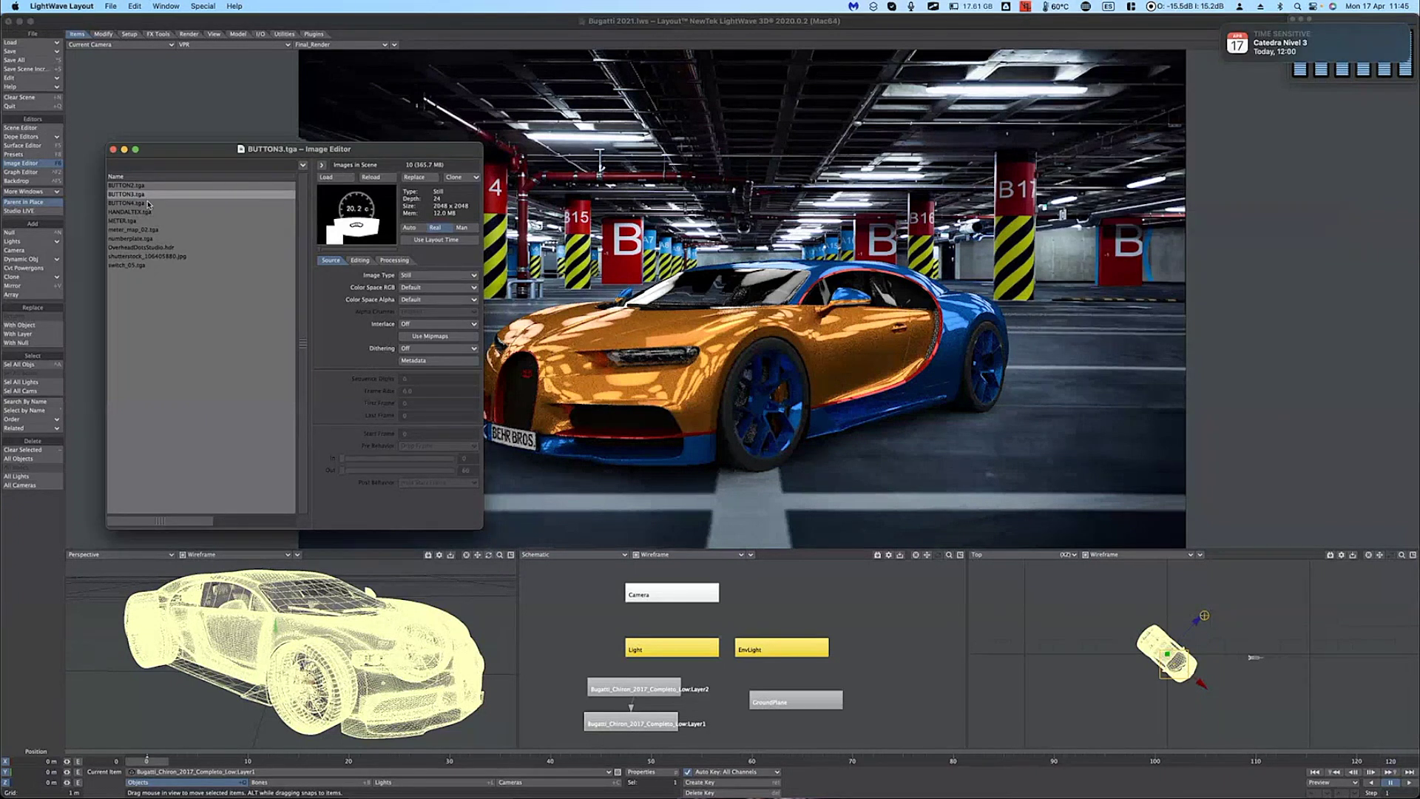
left_click(156, 213)
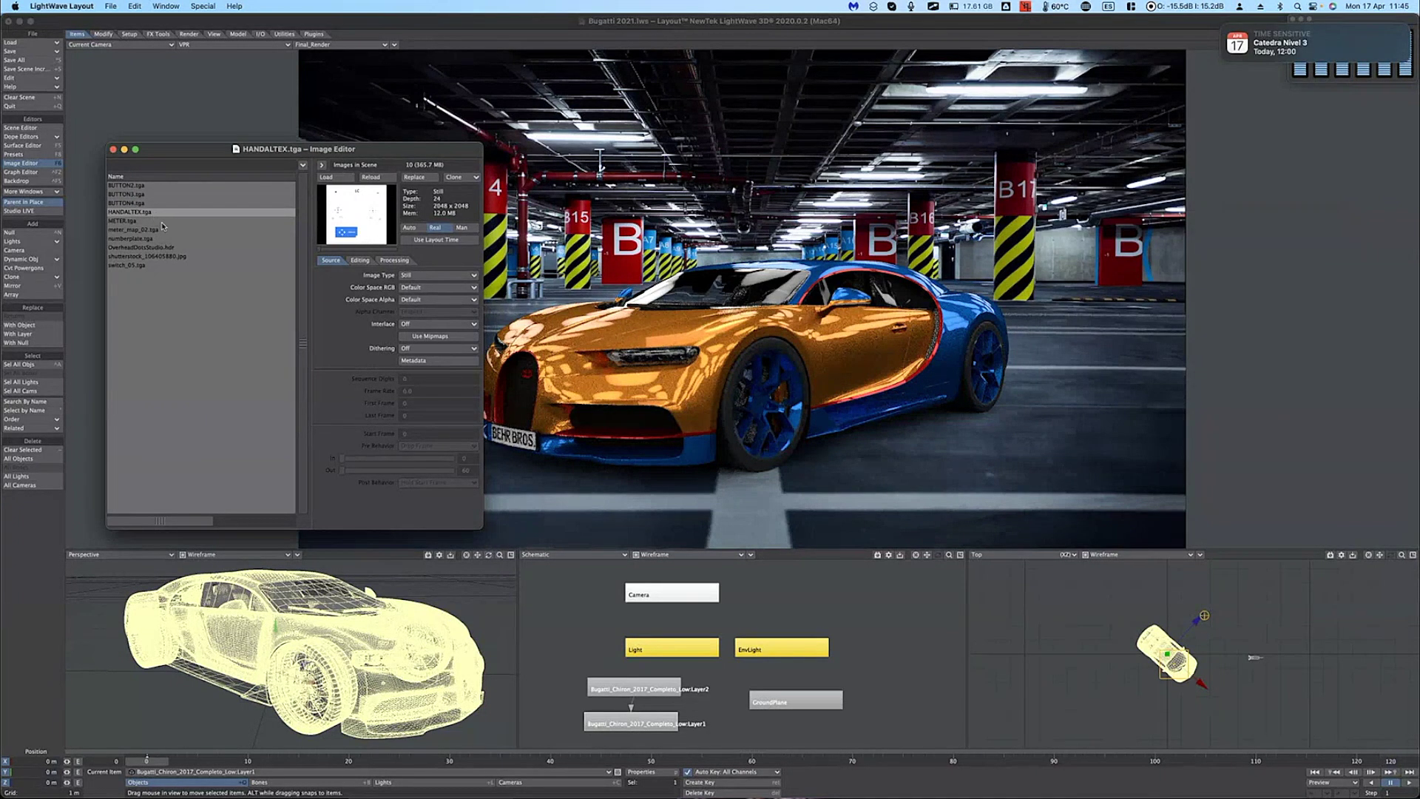
left_click(158, 220)
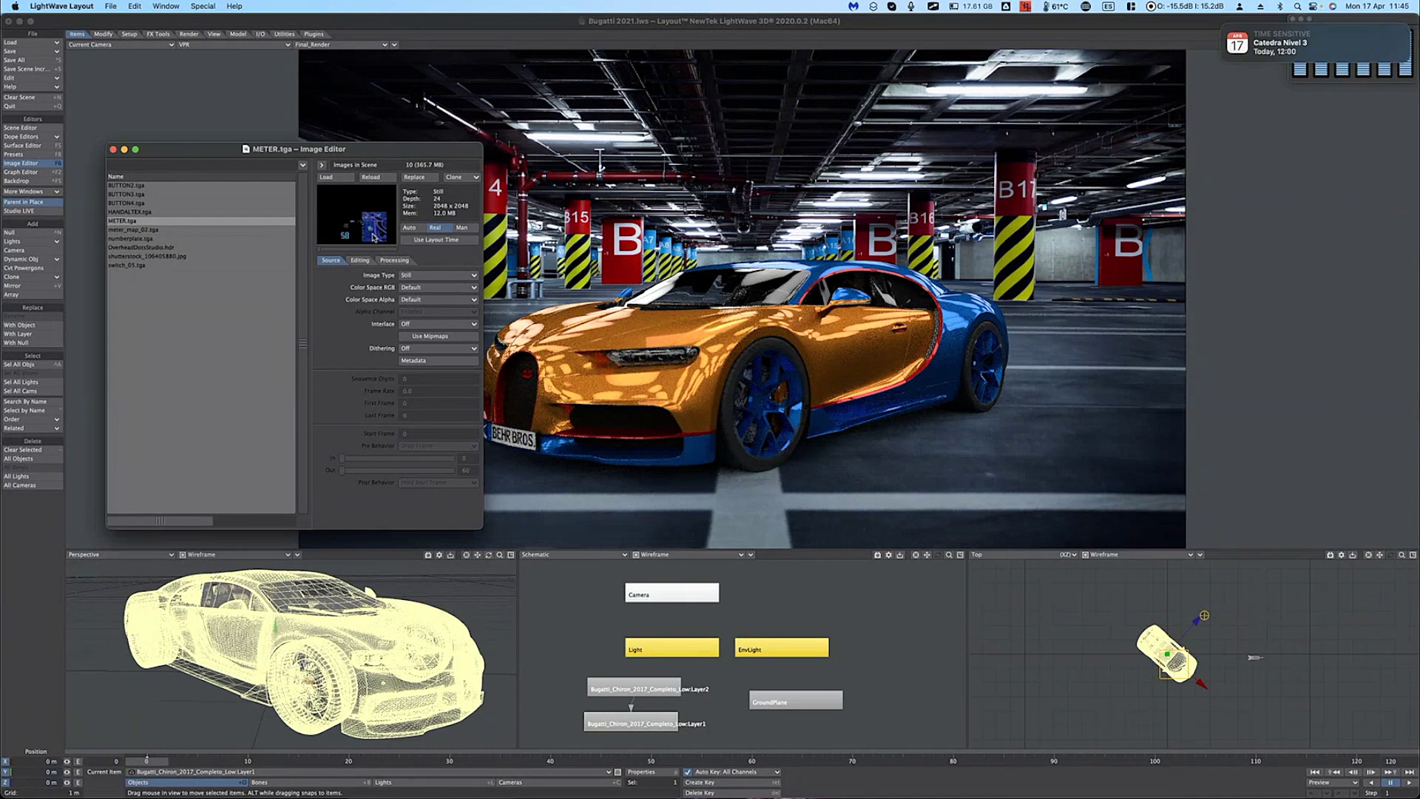
key("super+shift+a")
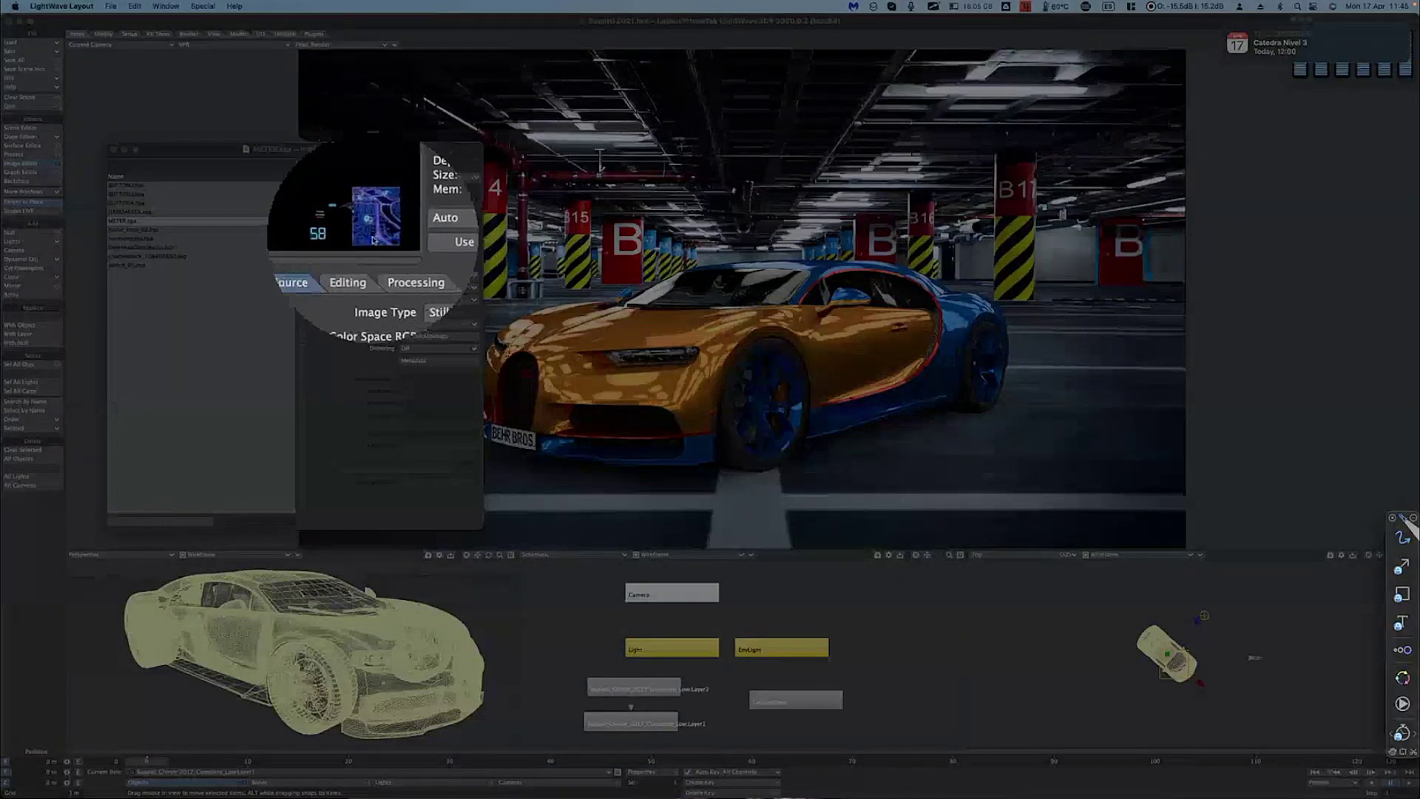
key("Escape")
Step: Inspect the meter_map_02 and numberplate textures and move the Image Editor clear of the car's number plate in the render
left_click(156, 230)
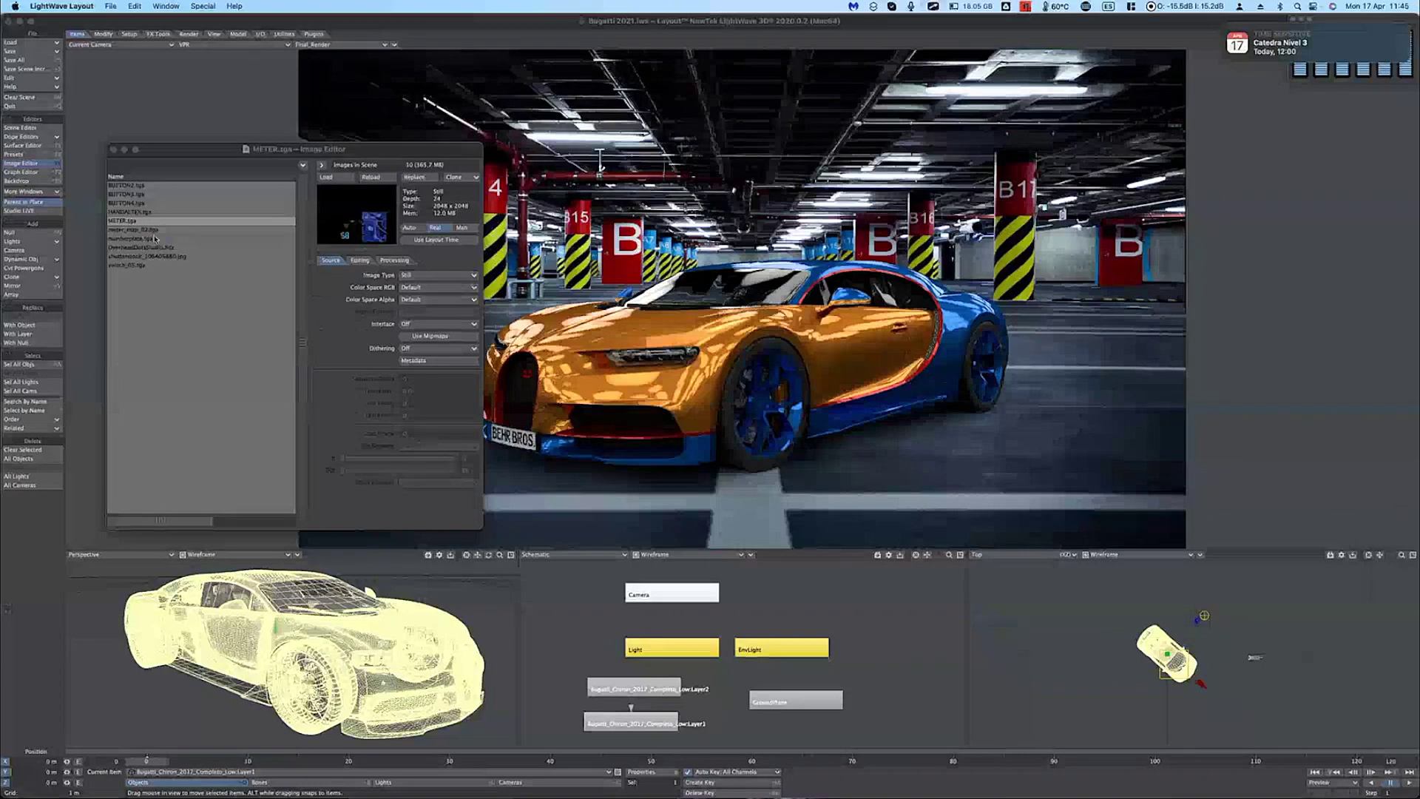
left_click(167, 239)
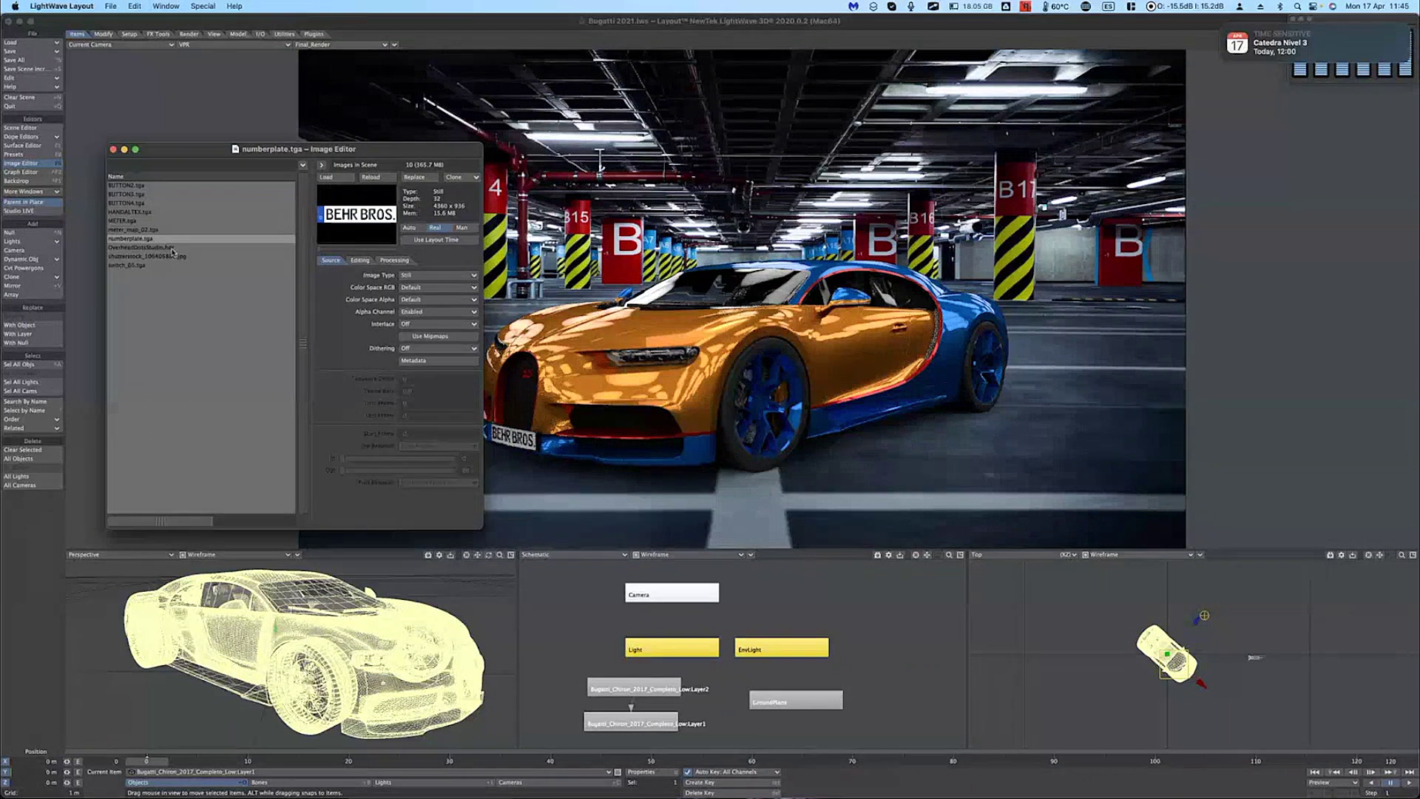
left_click(172, 248)
left_click(167, 238)
left_click_drag(359, 151, 291, 147)
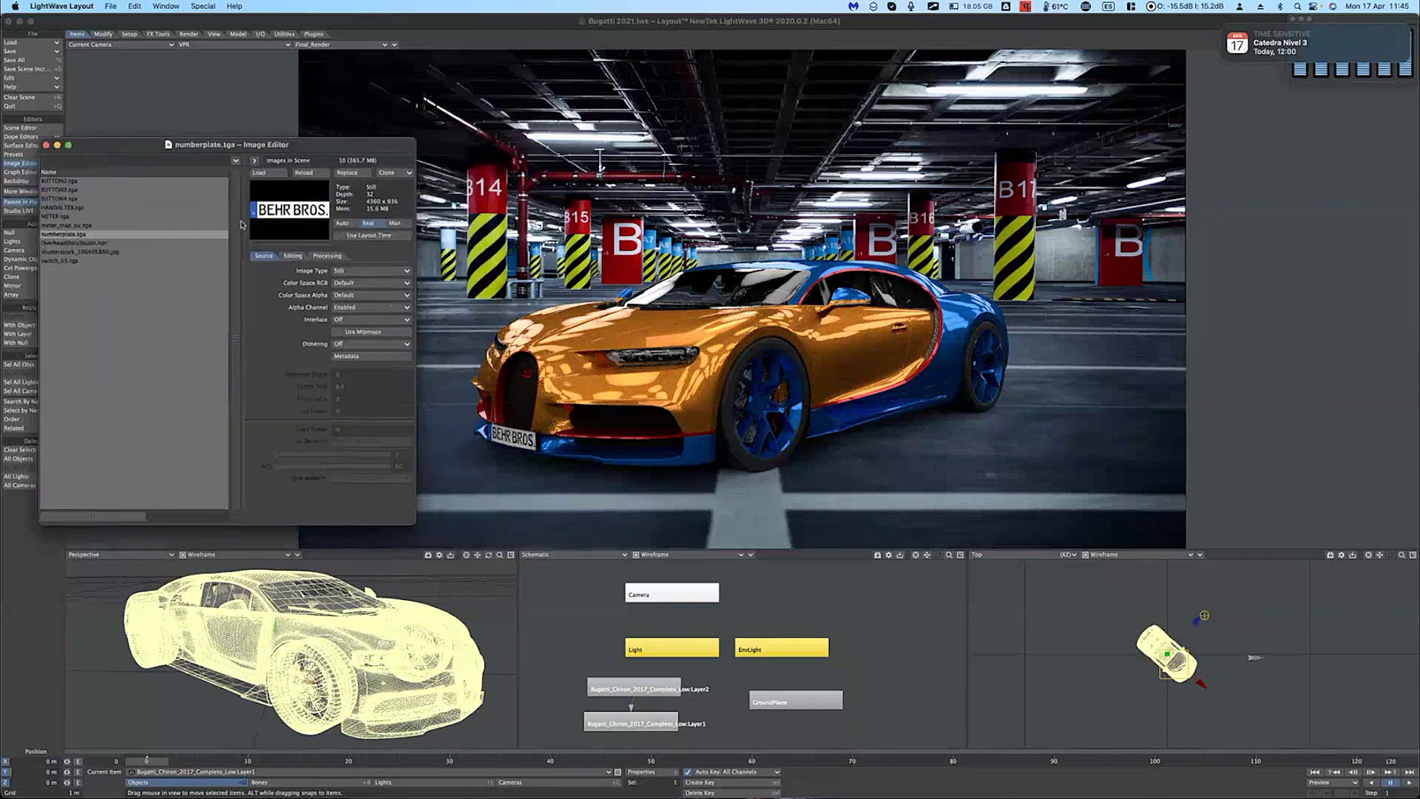
Step: Inspect the OverheadDotsStudio.hdr, shutterstock_106405880.jpg and switch_05.tga images, and close the Image Editor
left_click(120, 243)
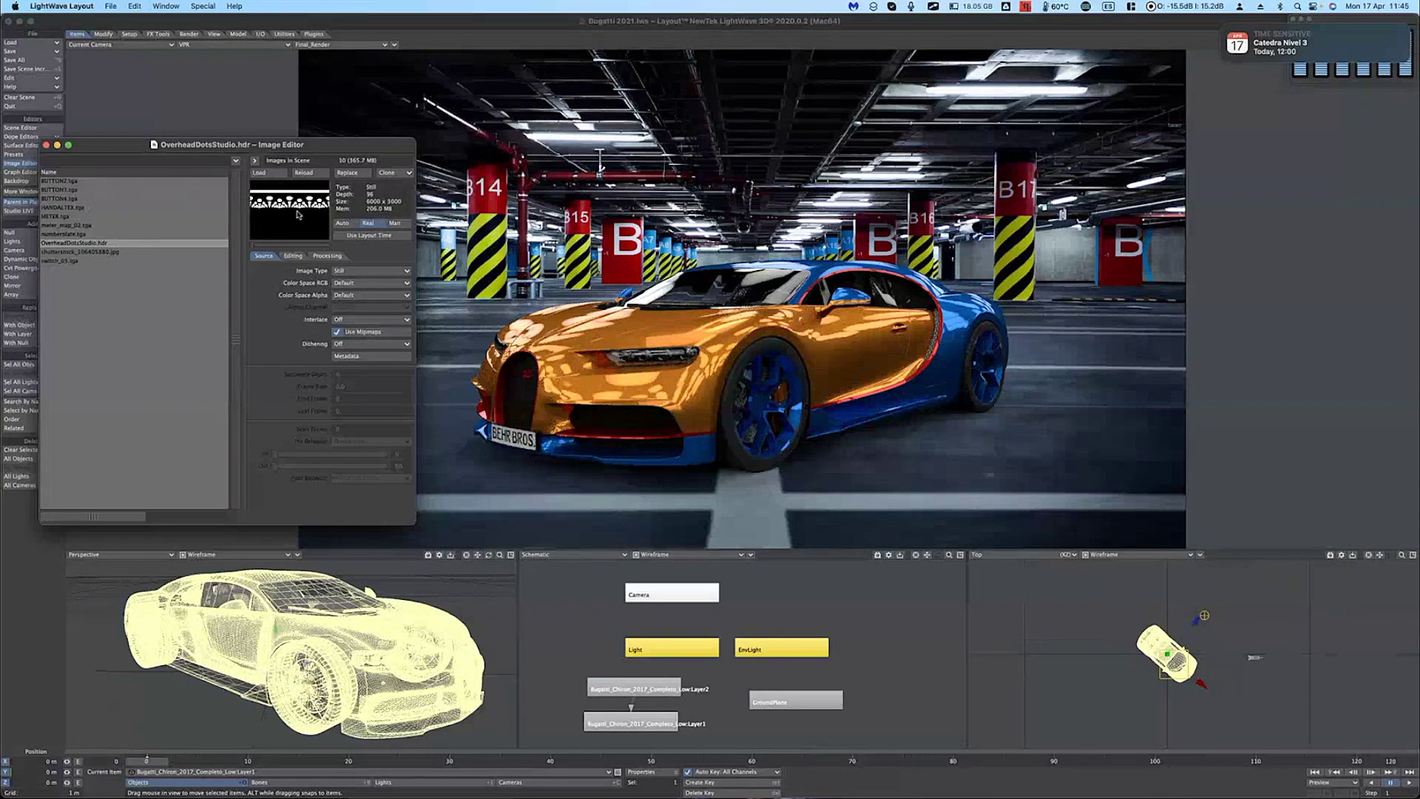
left_click(135, 252)
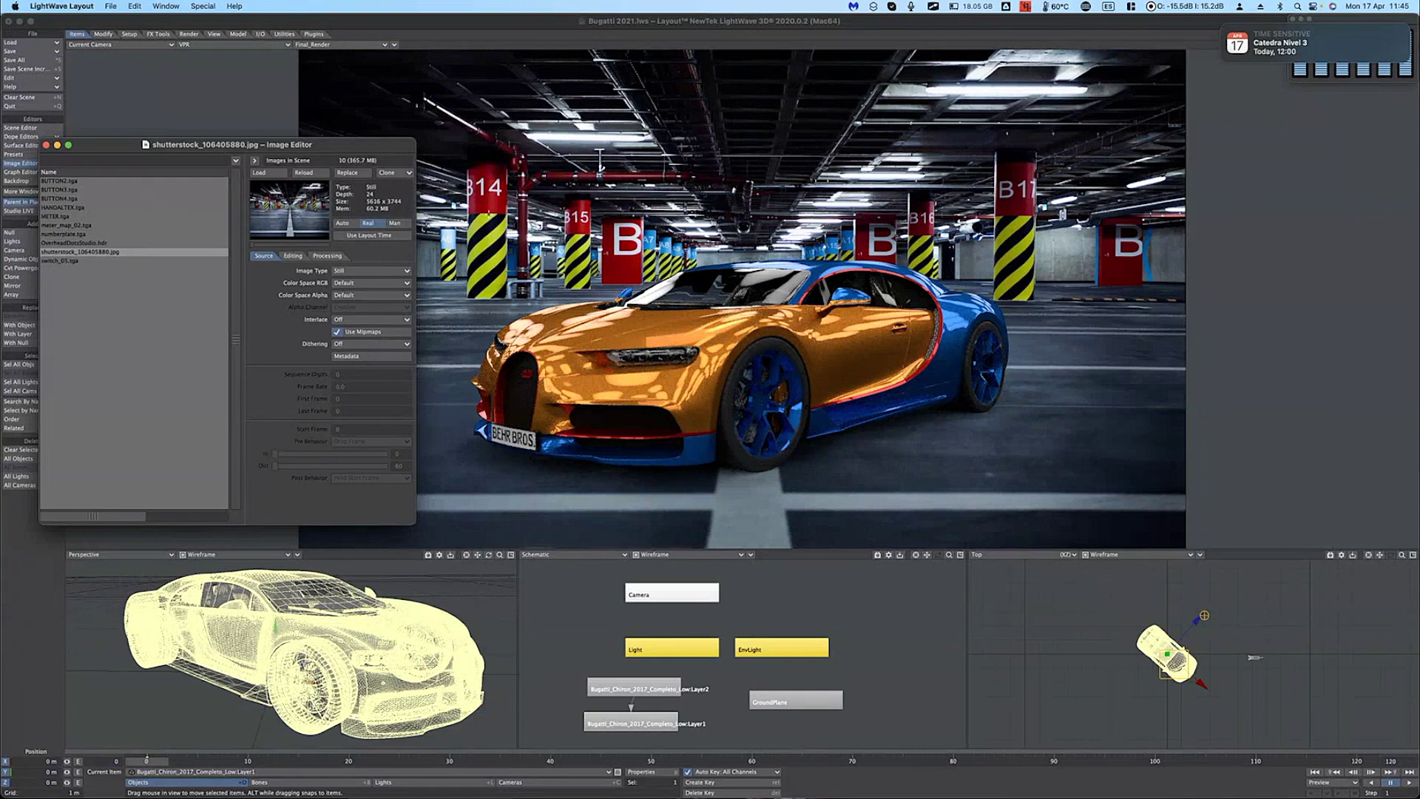
left_click(59, 260)
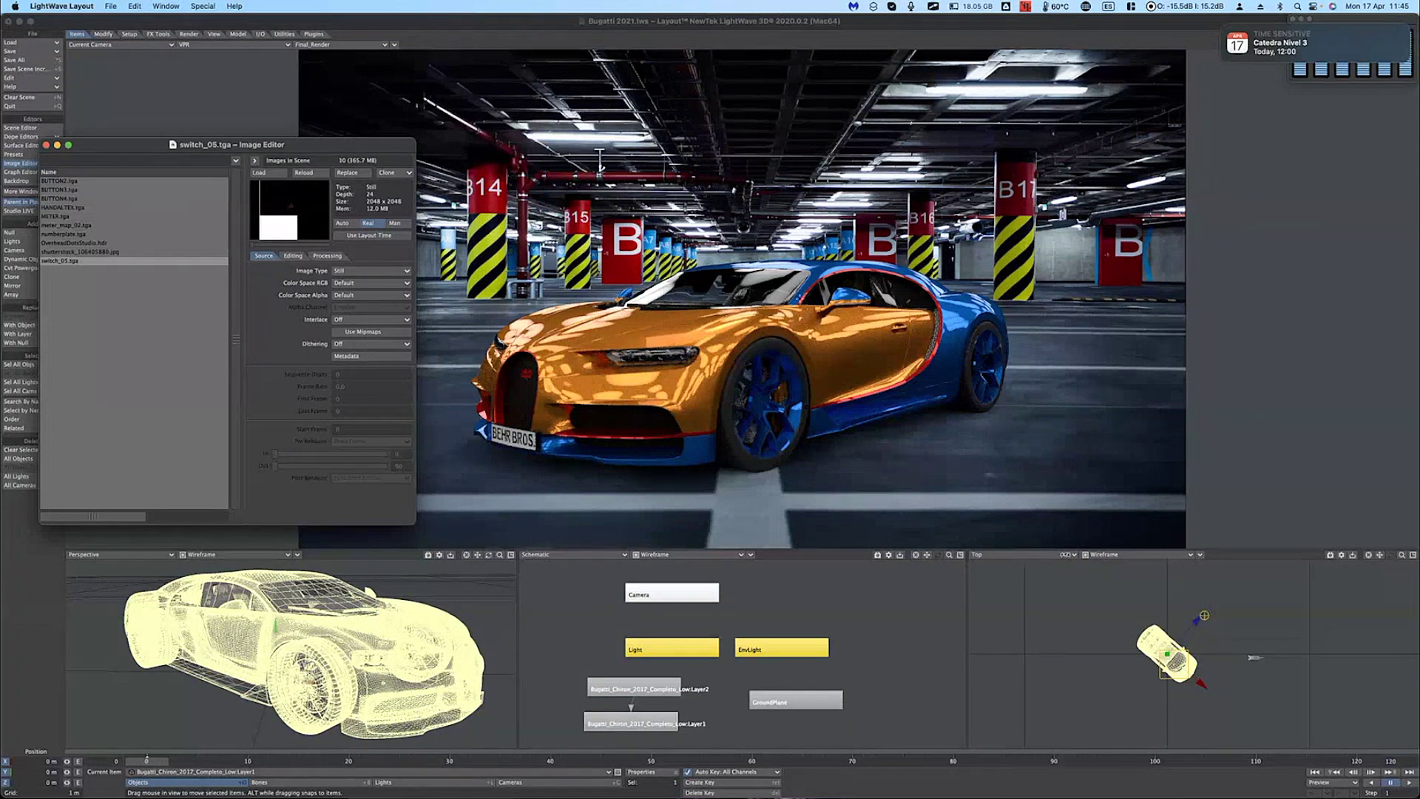
left_click(46, 145)
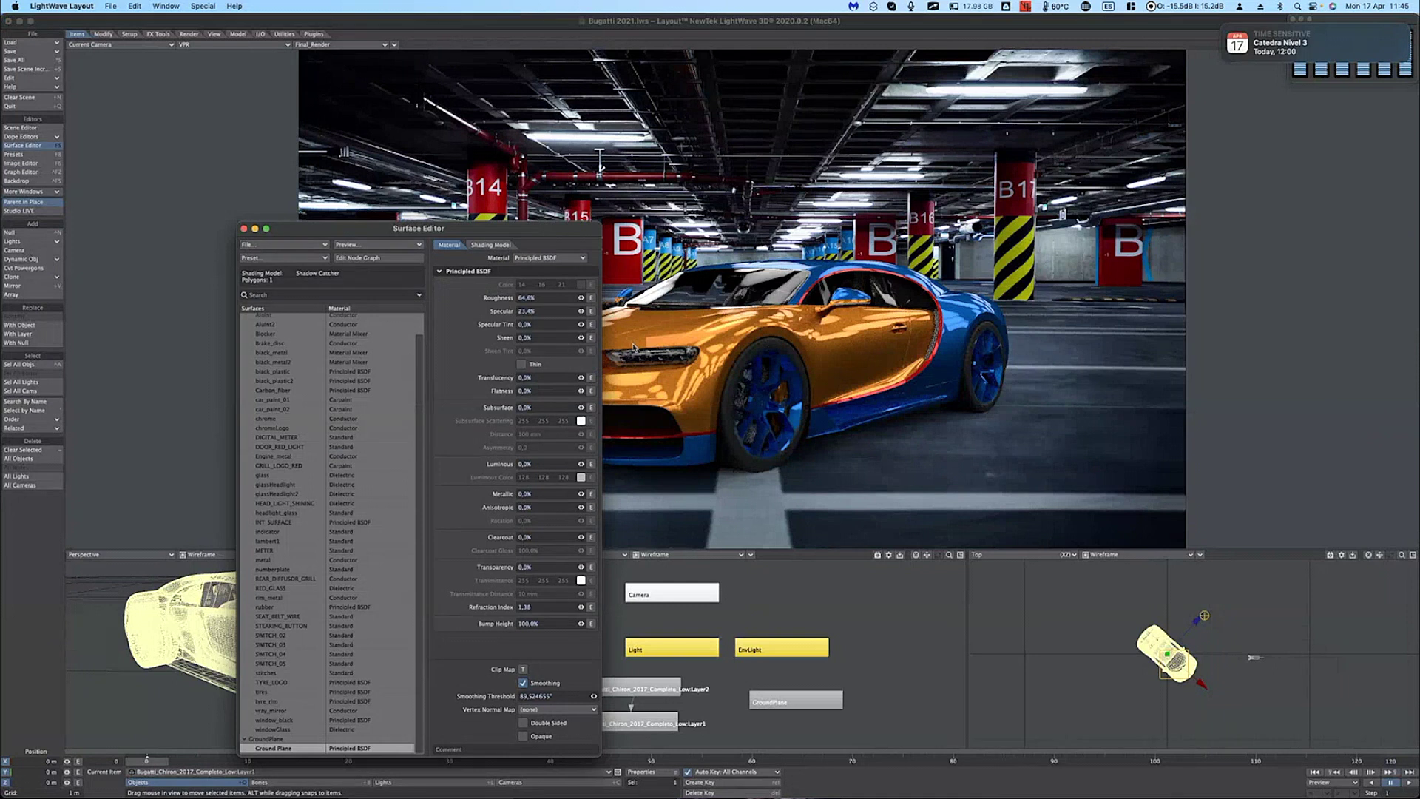
Step: Move the Surface Editor off the car and inspect the car_paint_01, car_paint_02, GRILL_LOGO_RED and numberplate surfaces by picking them in the render
left_click_drag(392, 229, 242, 105)
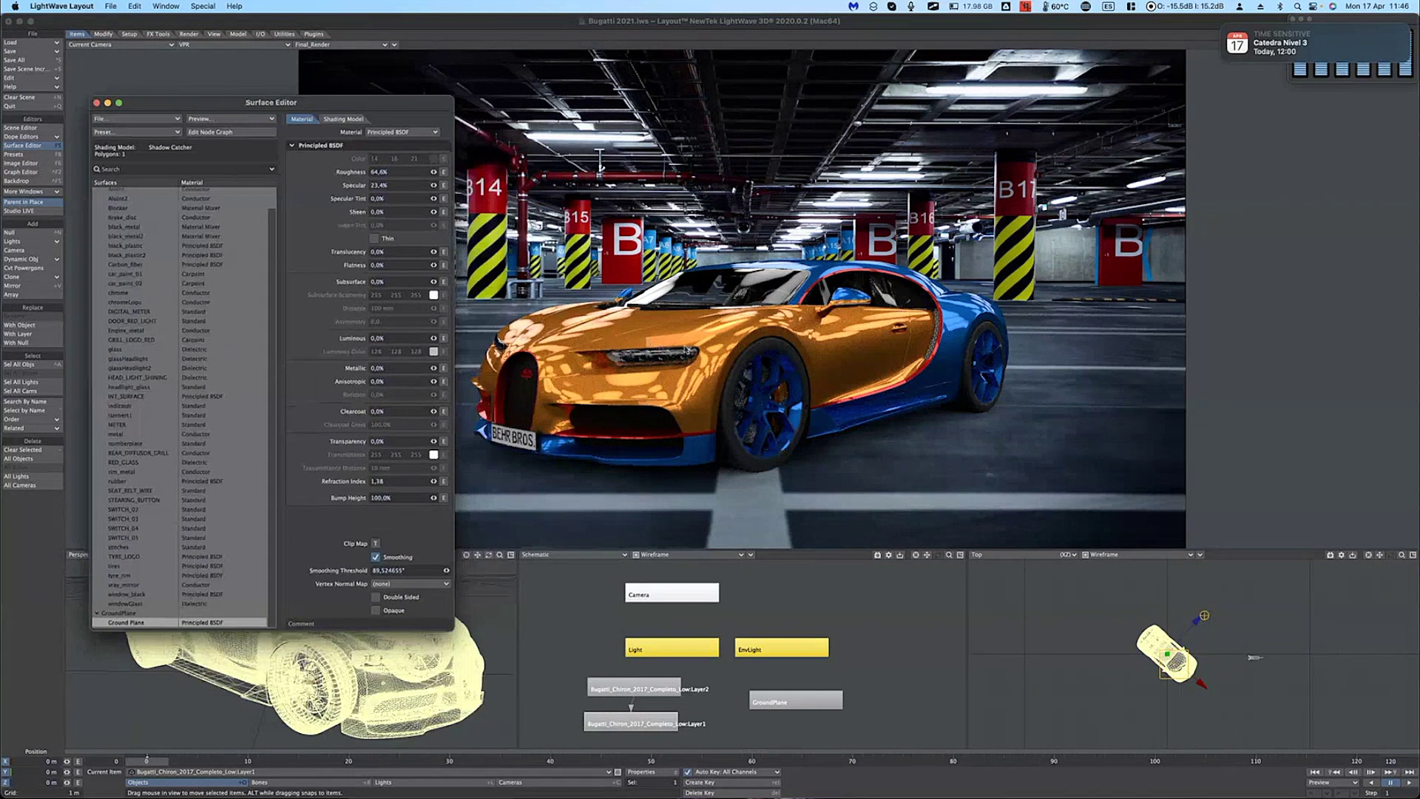
left_click(685, 336)
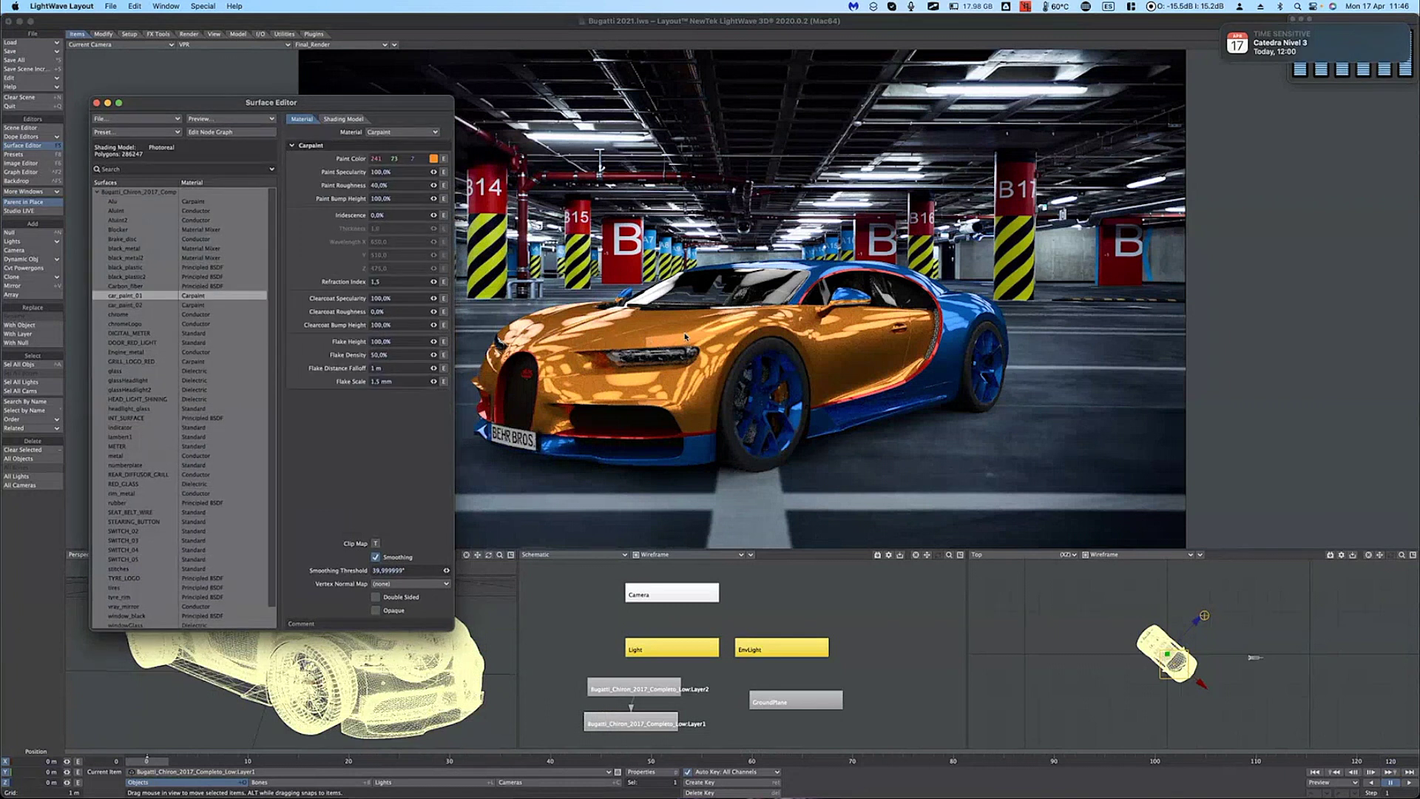
left_click(797, 396)
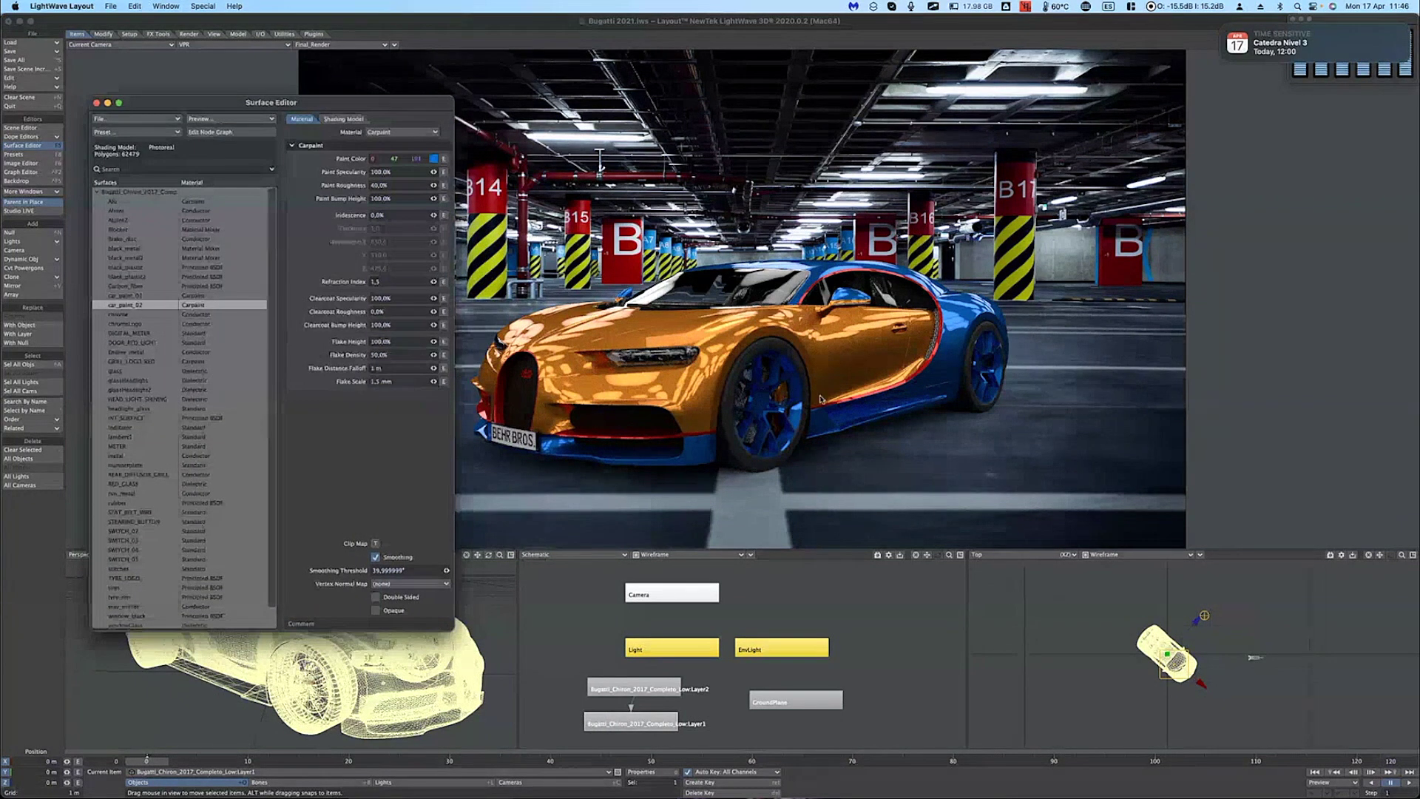
left_click(528, 379)
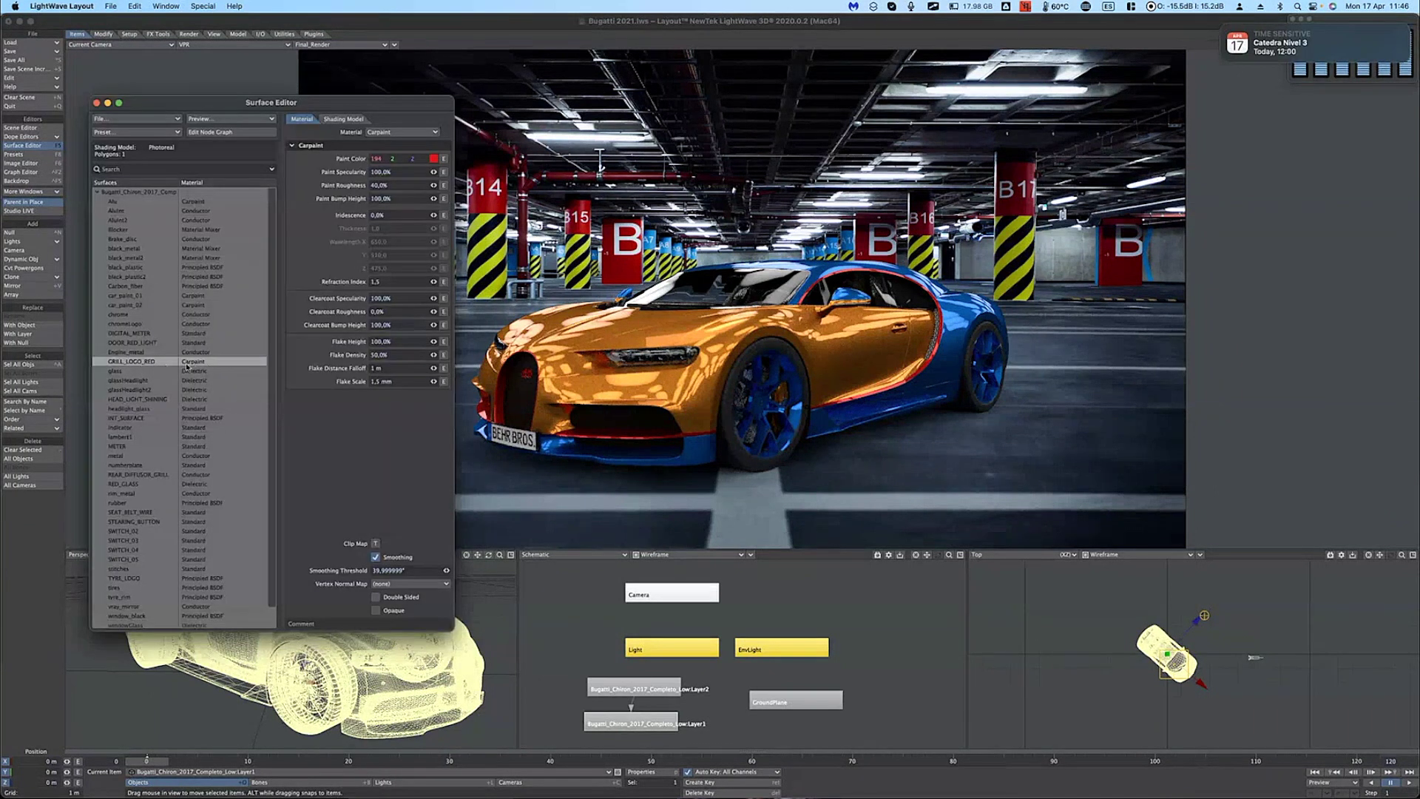
left_click(507, 437)
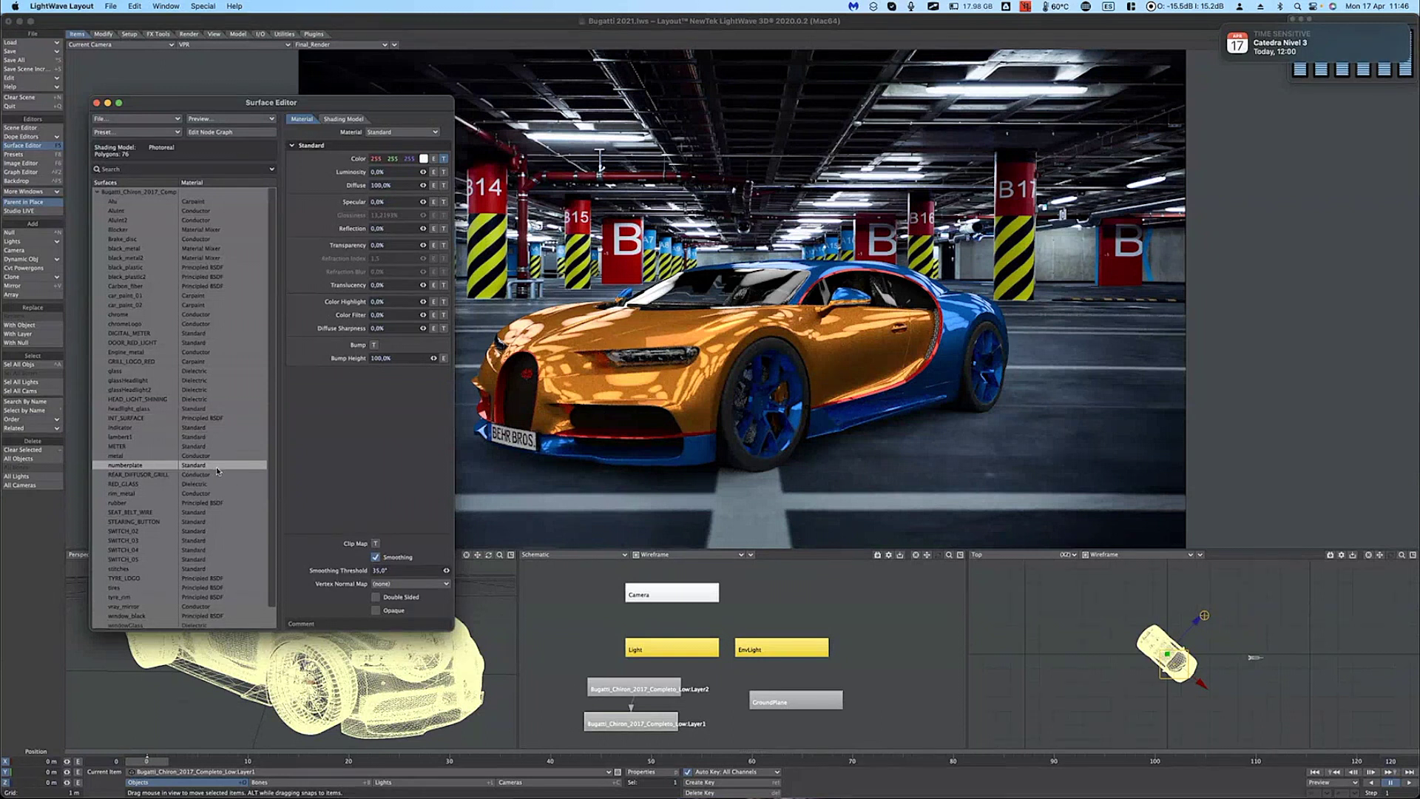
Step: Pick the orange paint, blue paint and windscreen glass in the render to review their materials, ending on car_paint_01
left_click(566, 341)
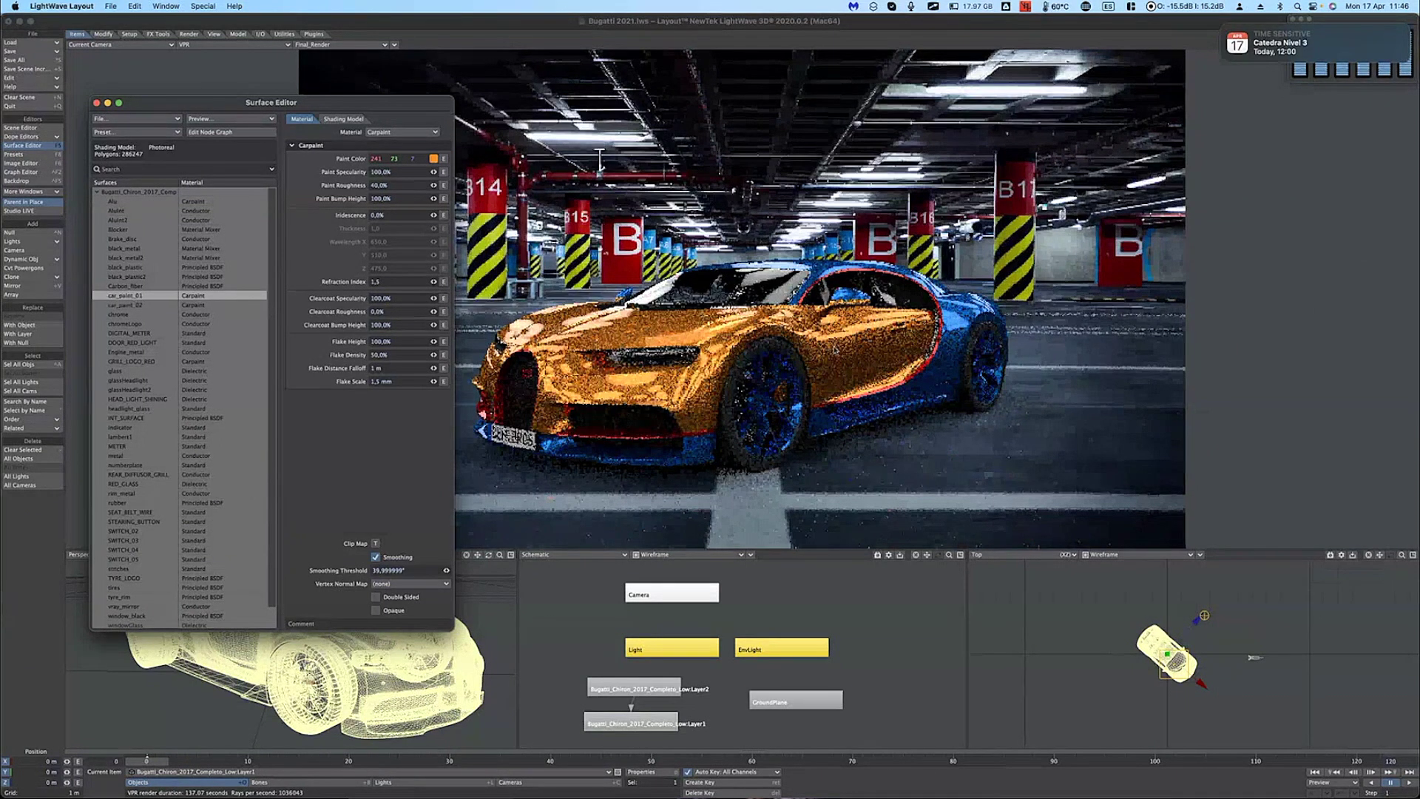
left_click(914, 396)
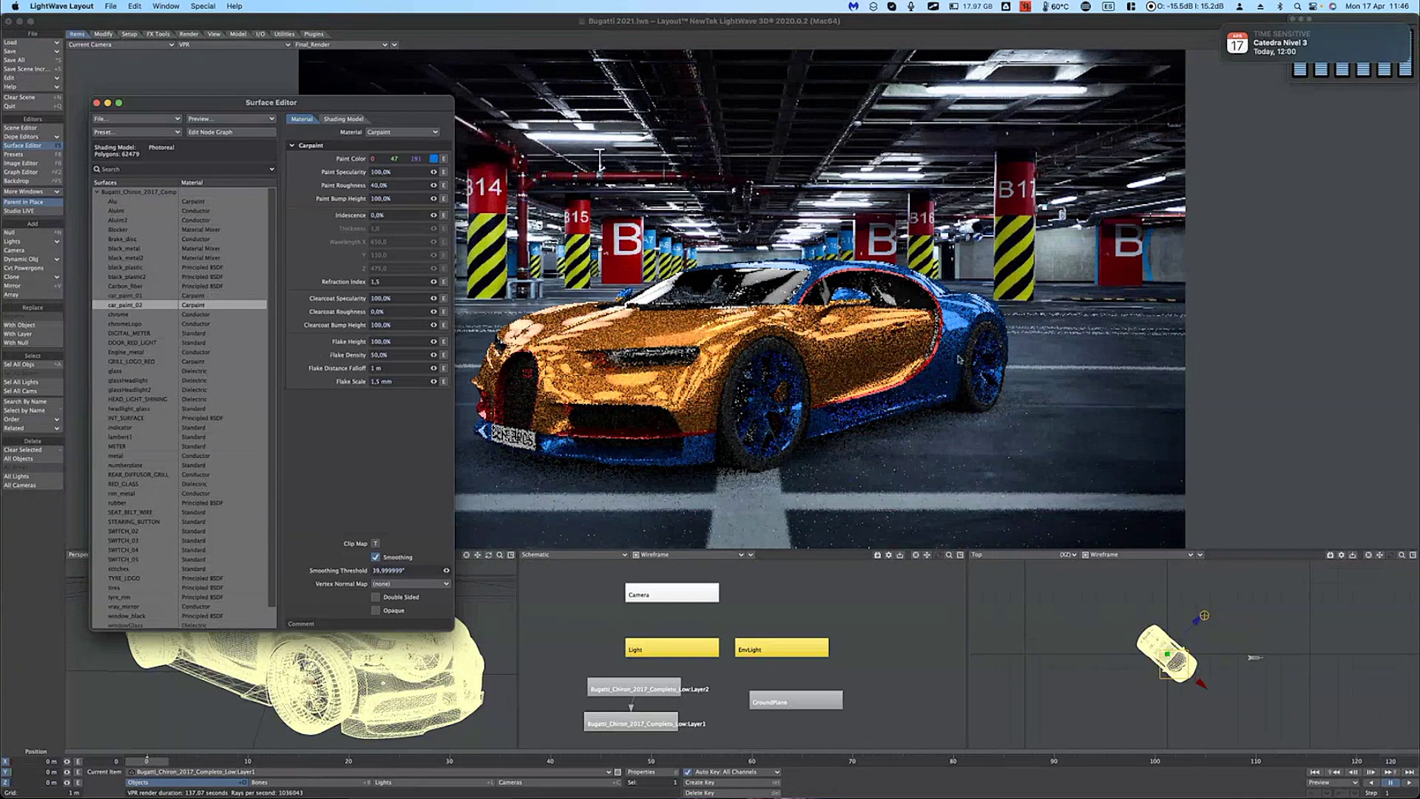
left_click(757, 285)
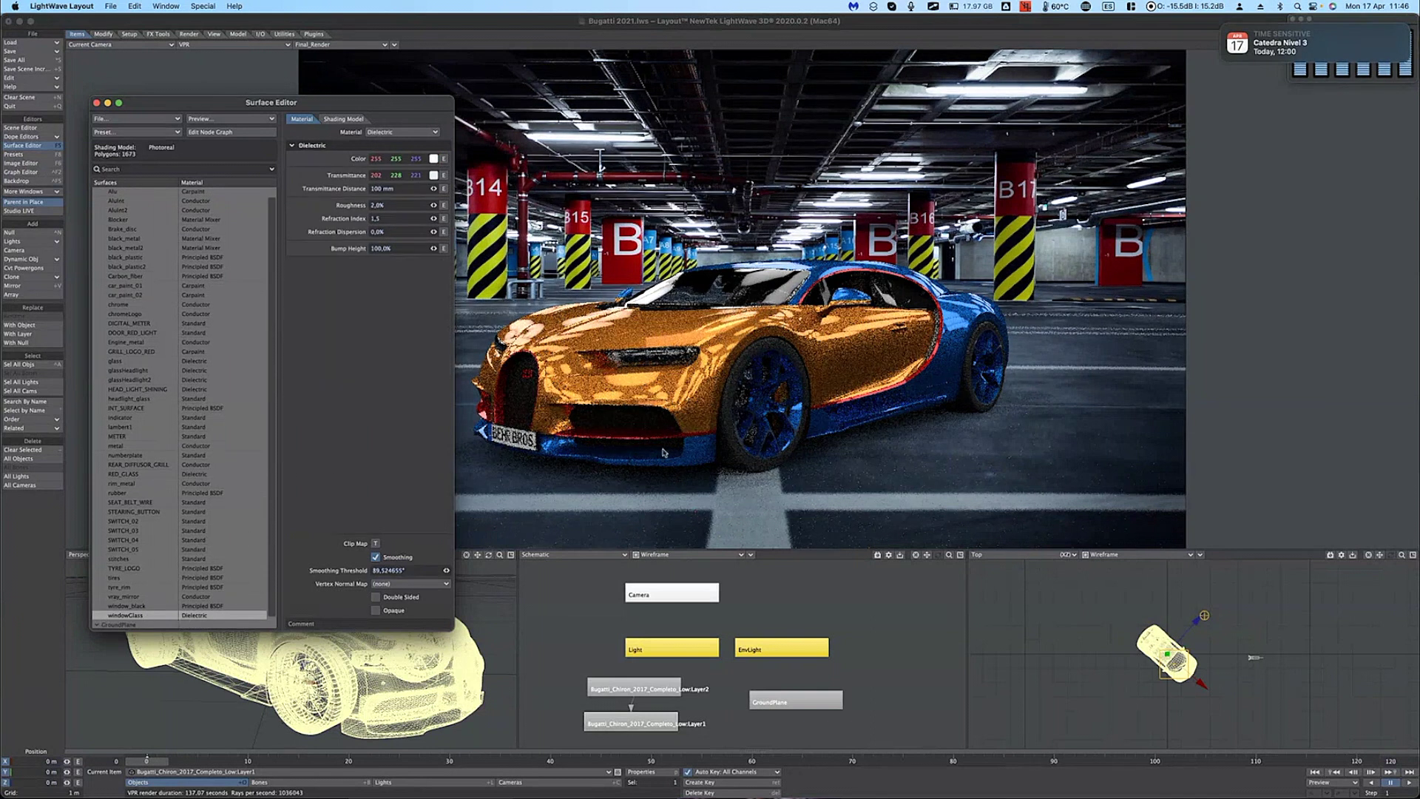
left_click(855, 350)
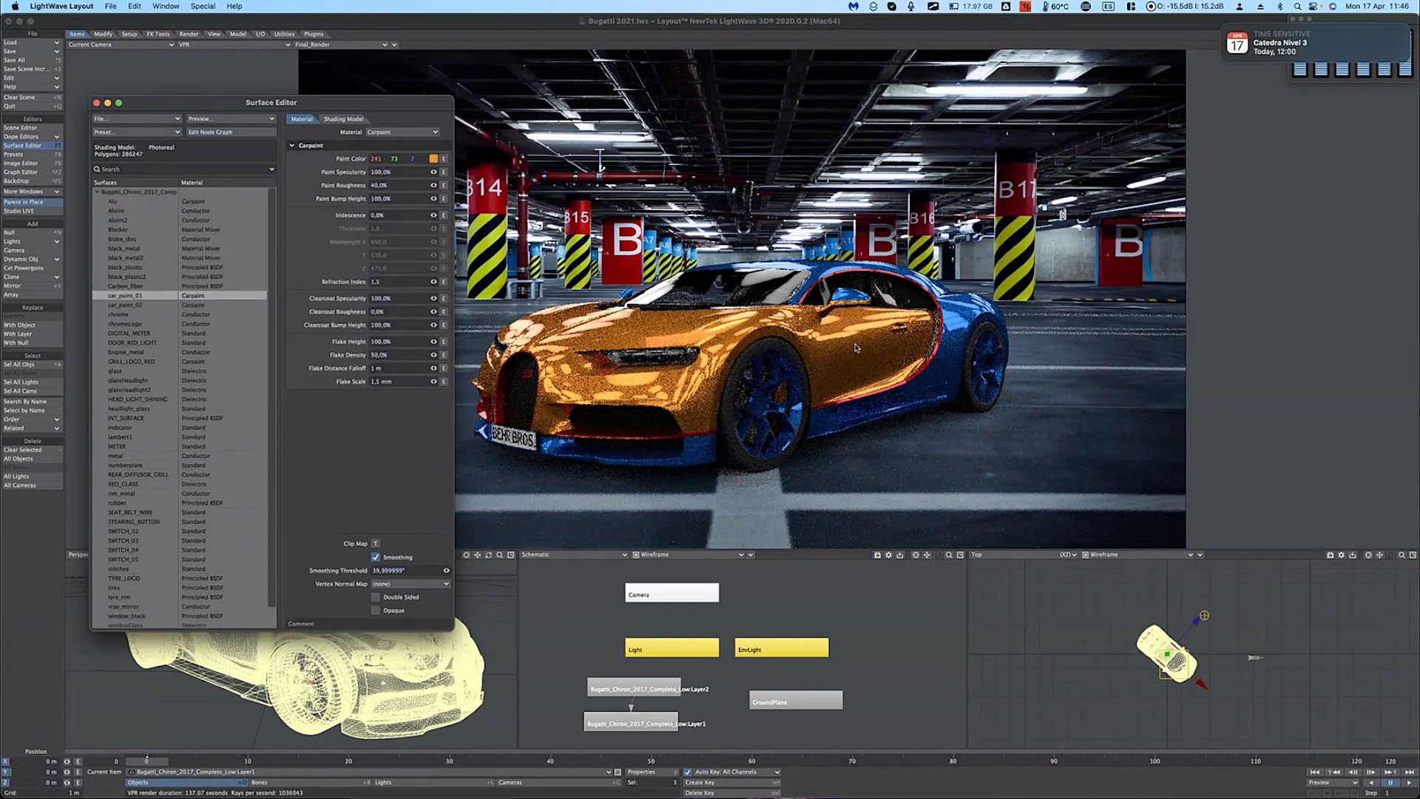
Step: Look through the full surface list, dismiss the calendar notification and close the Surface Editor
scroll(240, 316, "down", 1)
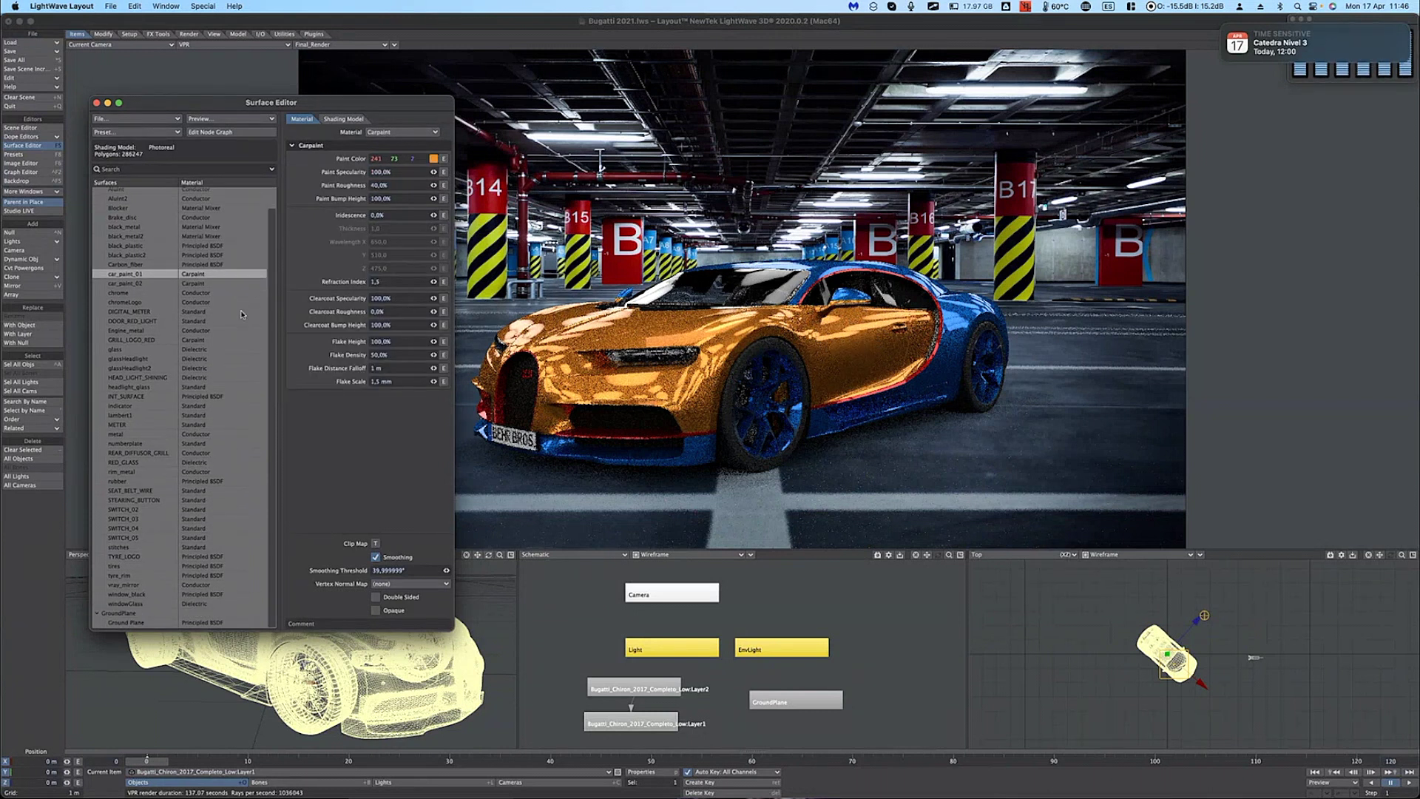
scroll(240, 316, "up", 1)
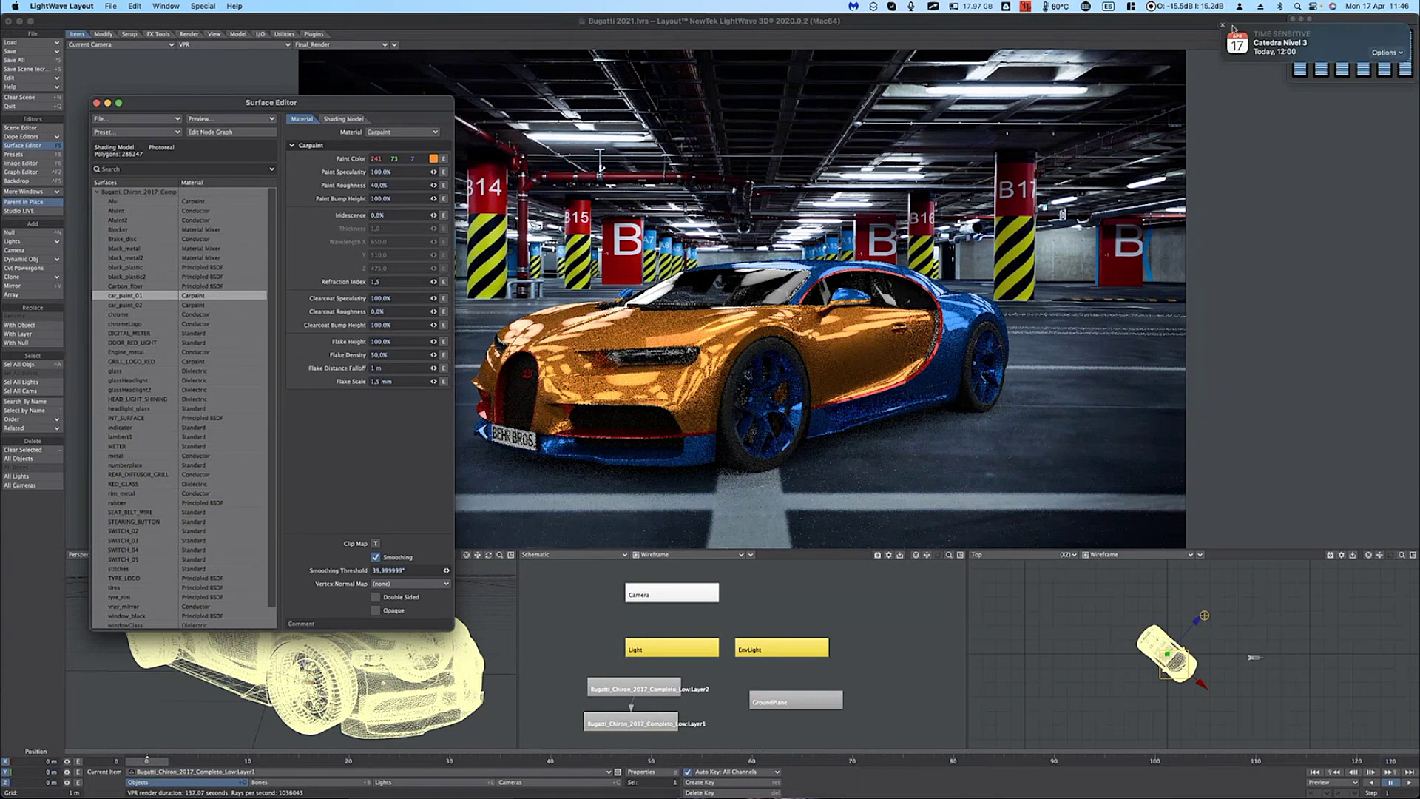
left_click(1222, 28)
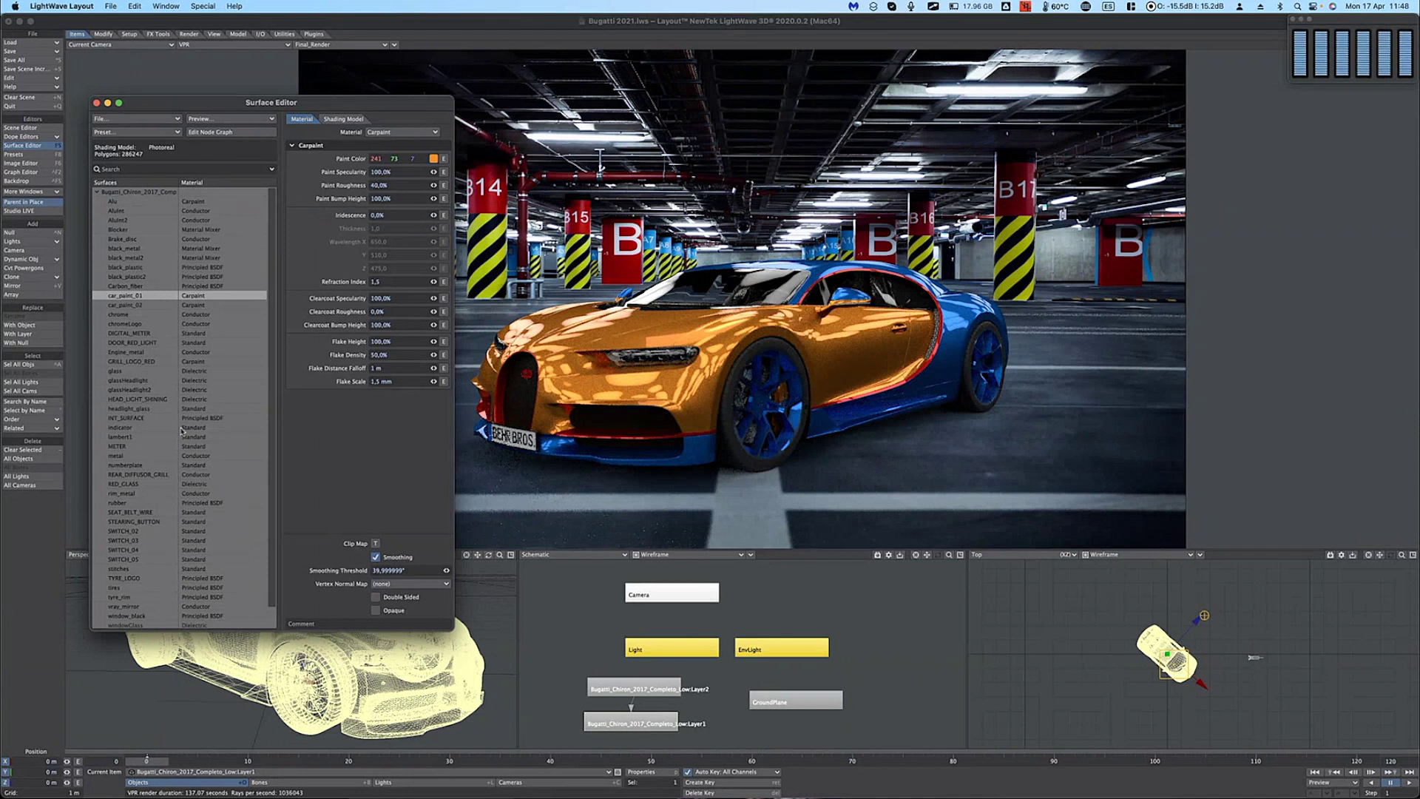
left_click(96, 103)
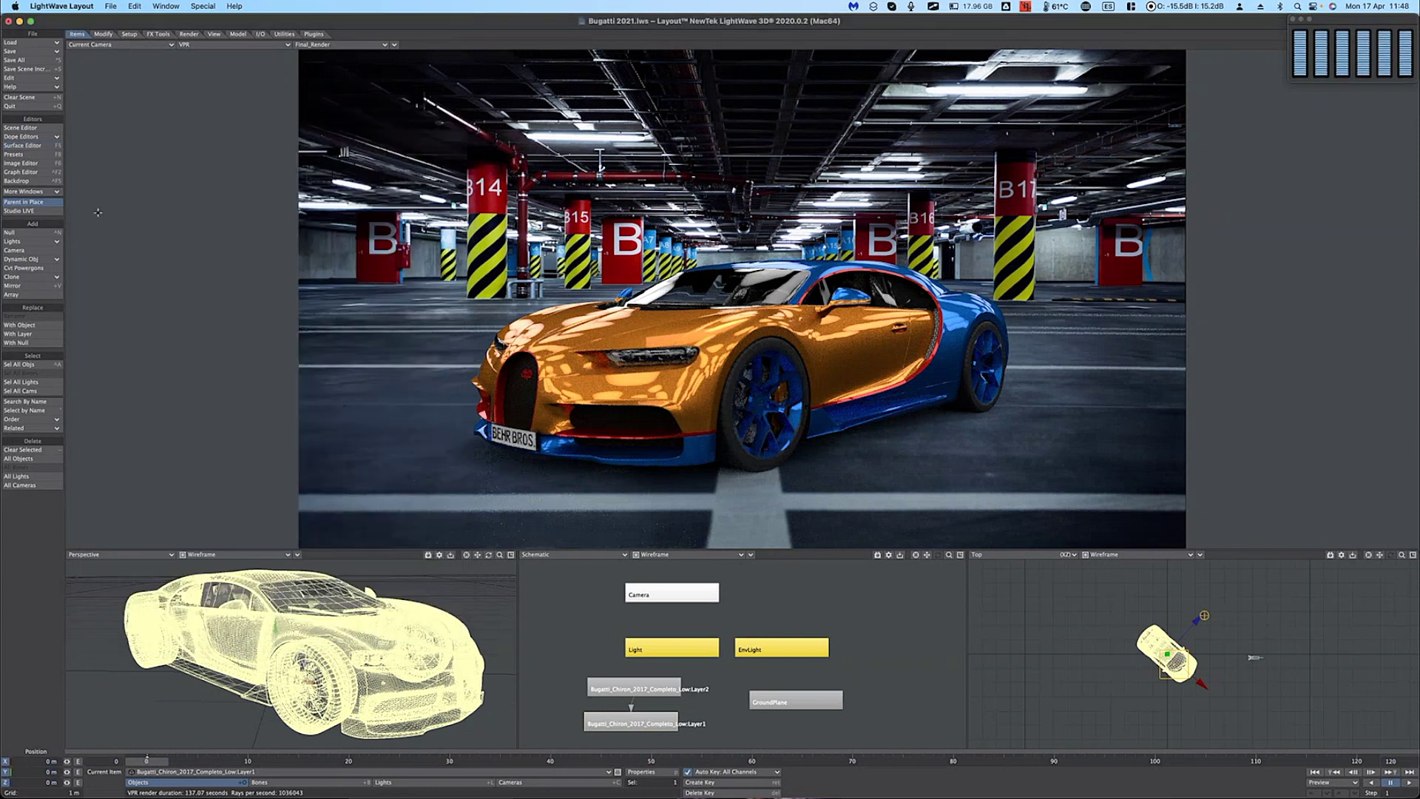
Step: Save all objects together with the scene, overwriting the existing Bugatti 2021.lws file
key("ctrl+s")
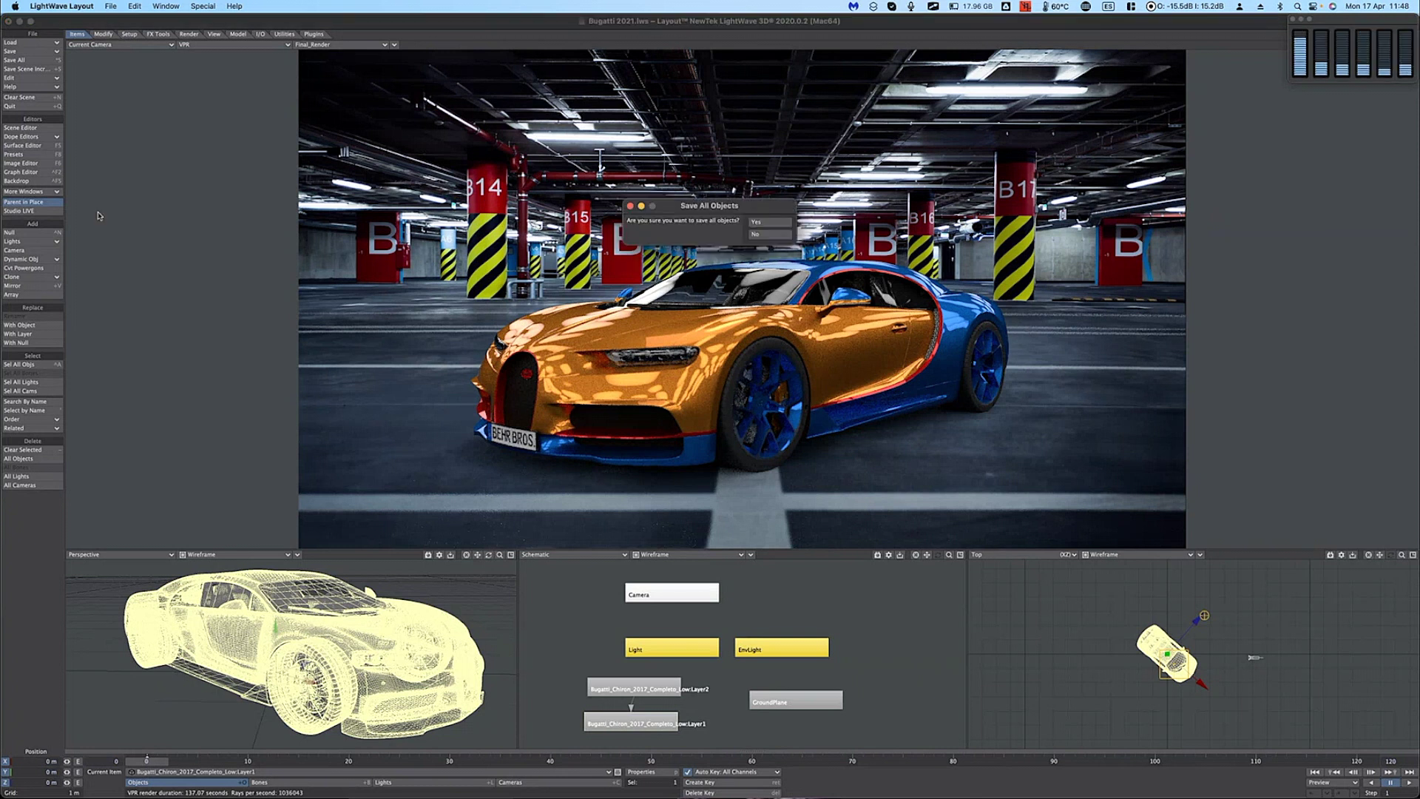
key("Return")
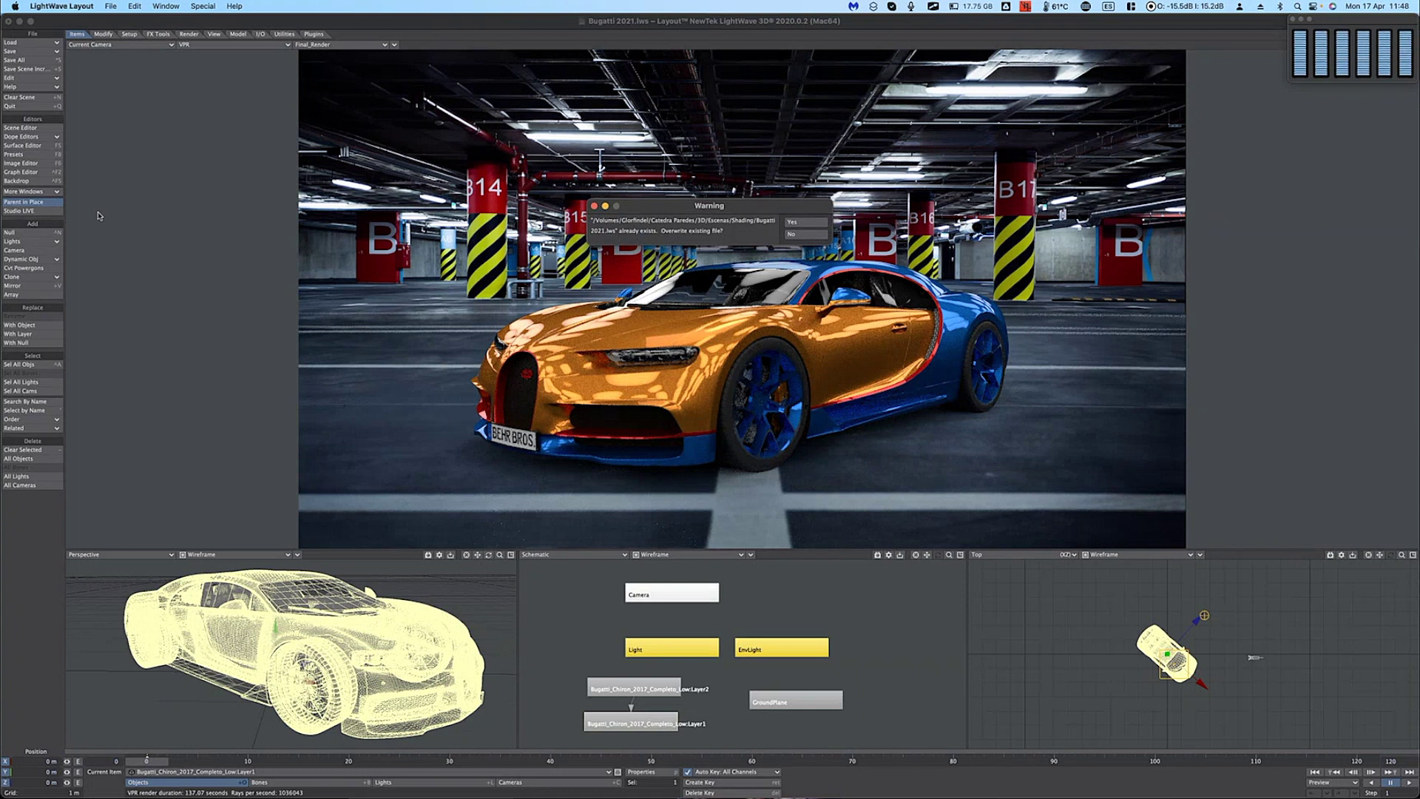
key("Return")
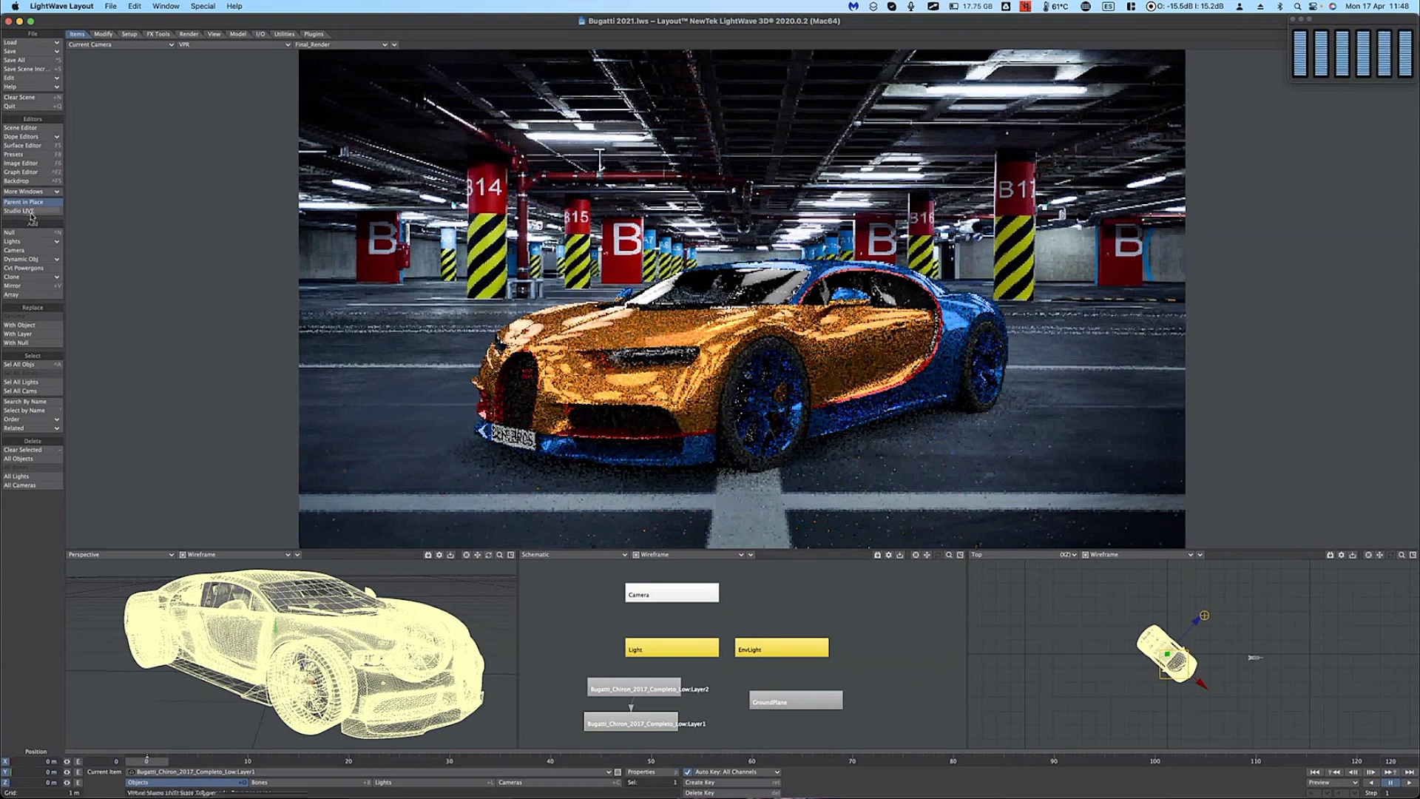
Step: Load the Ferrari SF90 Spider scene, supplying New Ground Plane Object.lwo as the alternate object, and switch the camera viewport to VPR
left_click(111, 6)
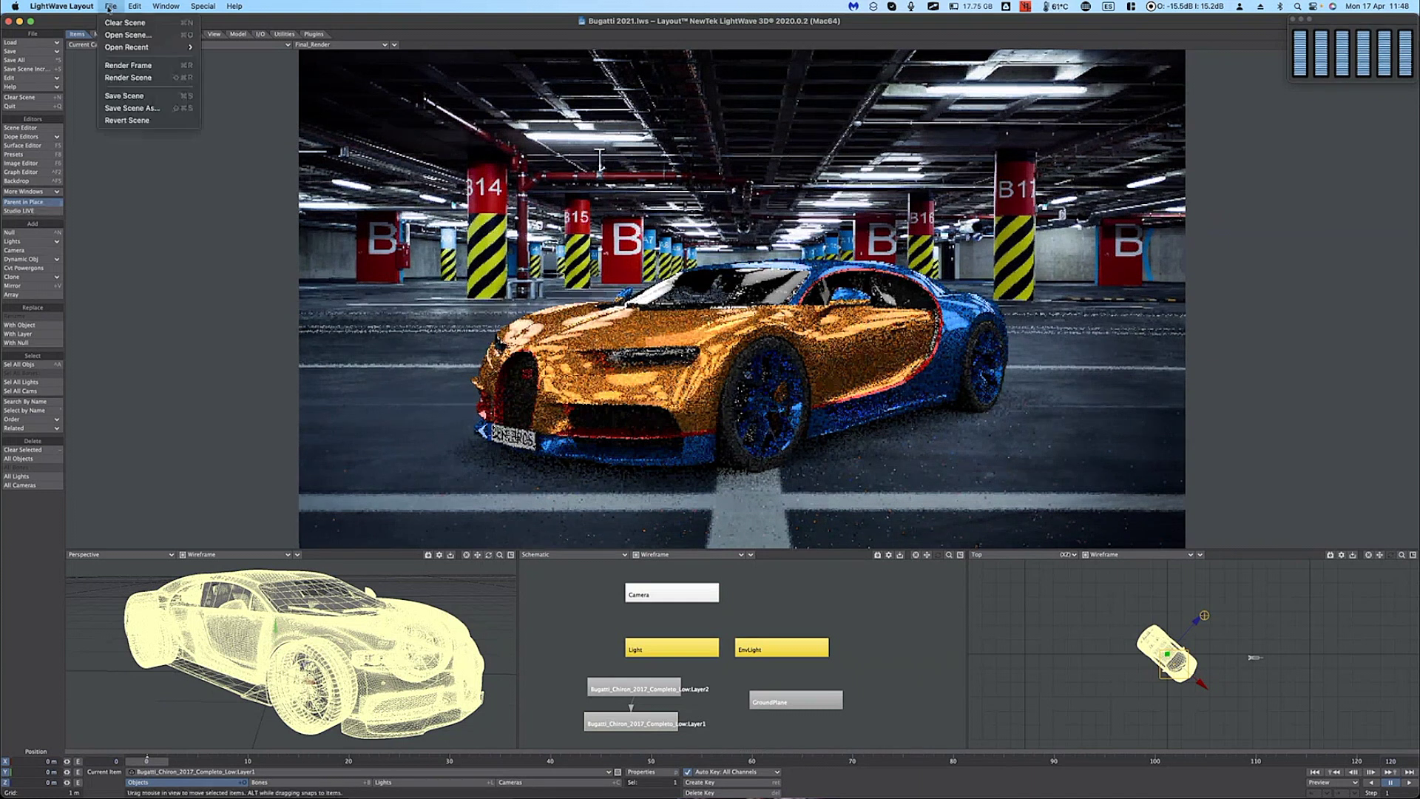
mouse_move(133, 46)
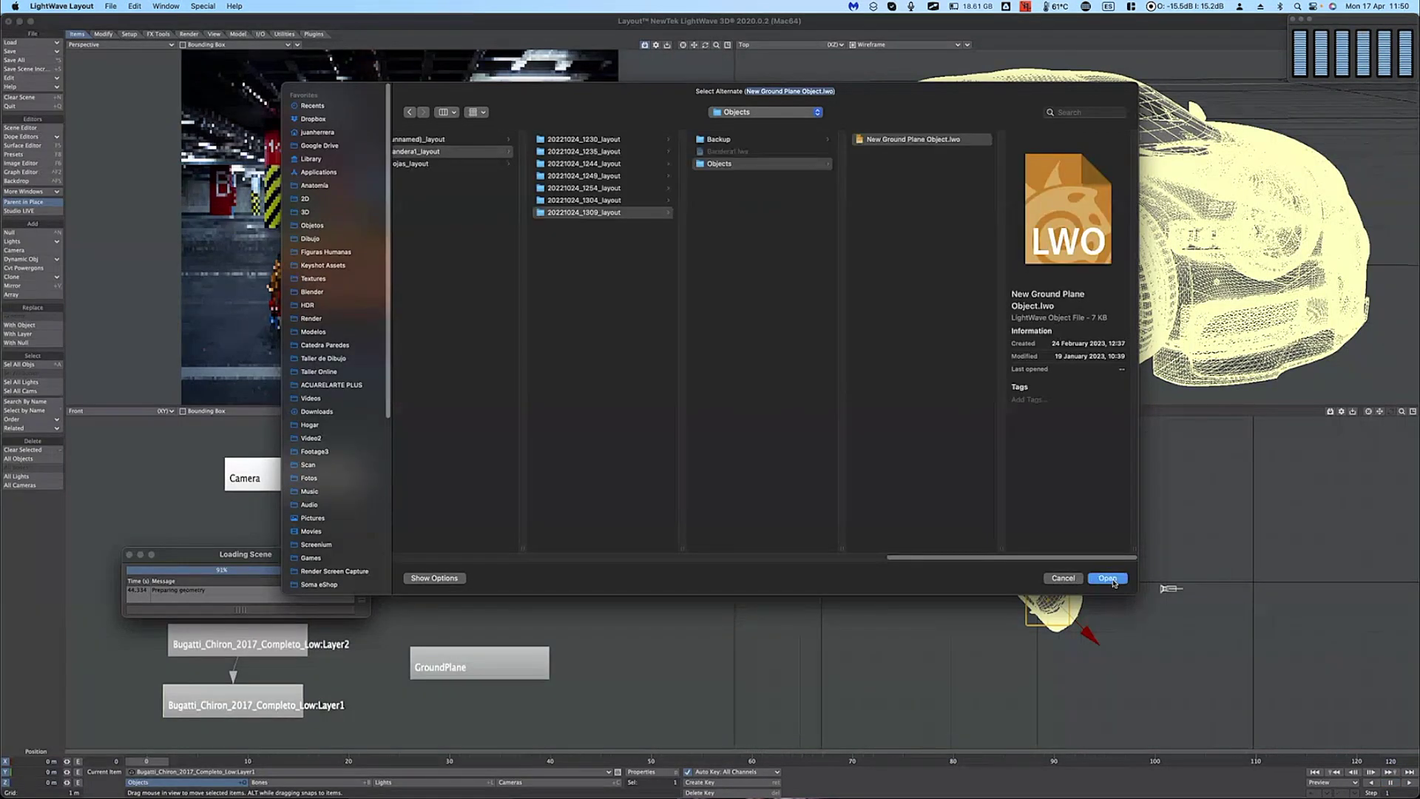
left_click(1111, 579)
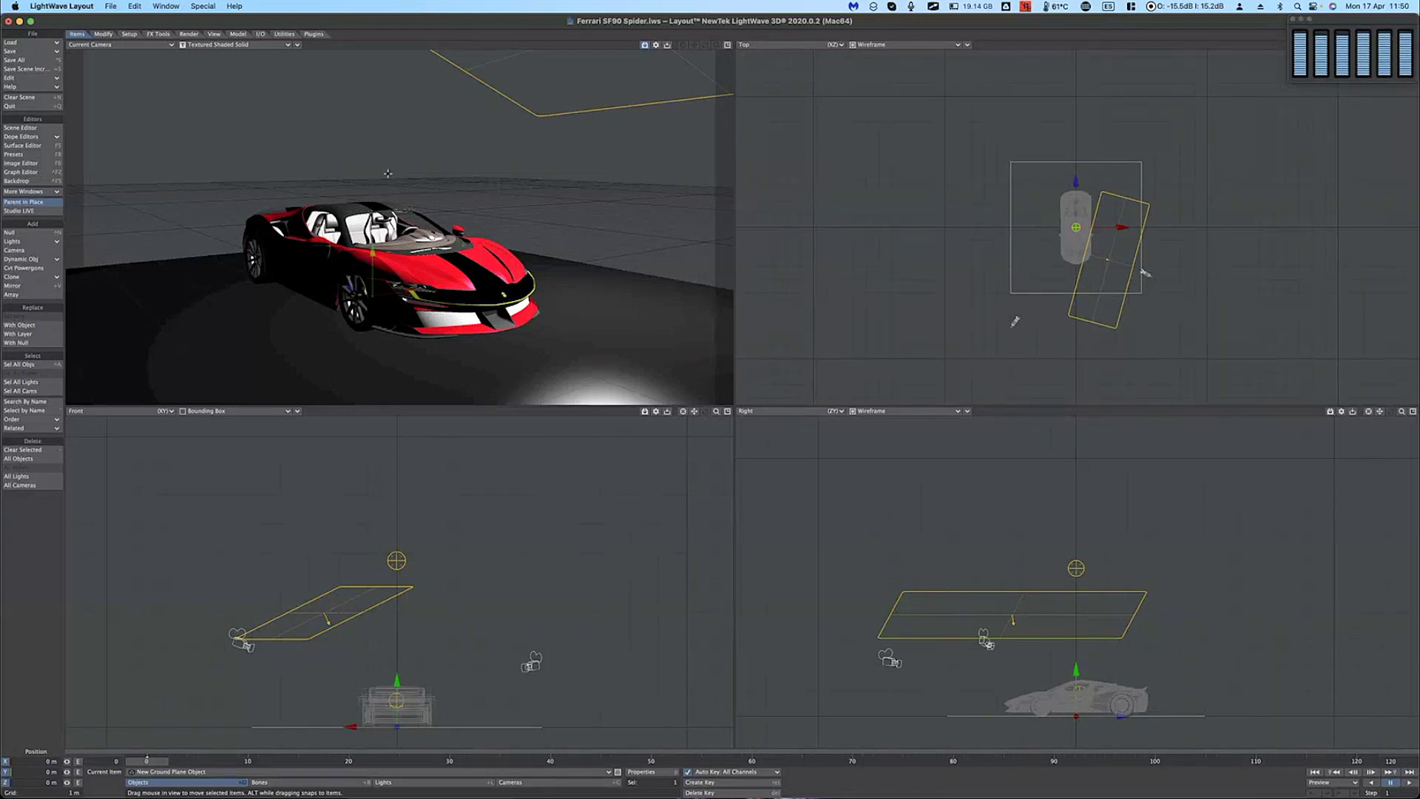
key("shift+F9")
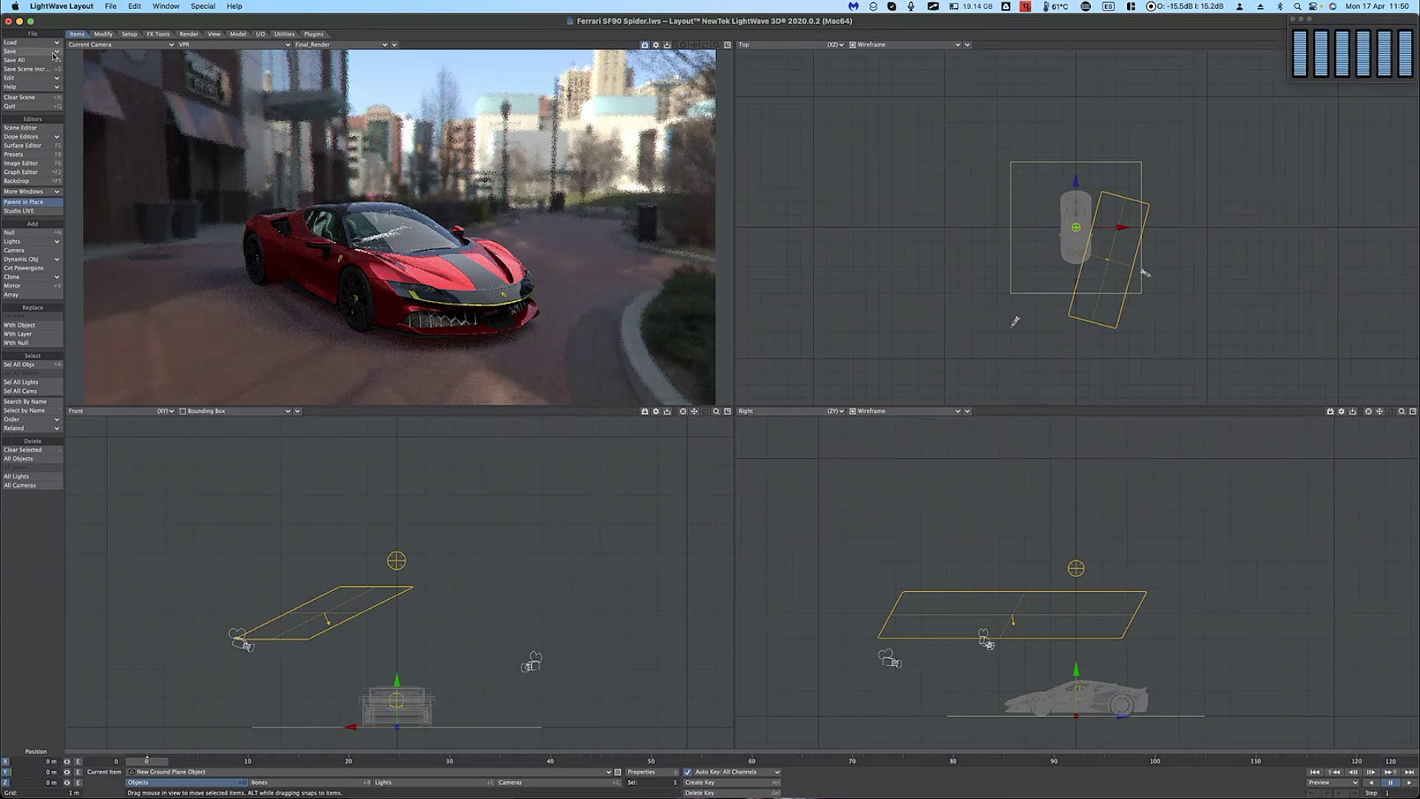
left_click(51, 60)
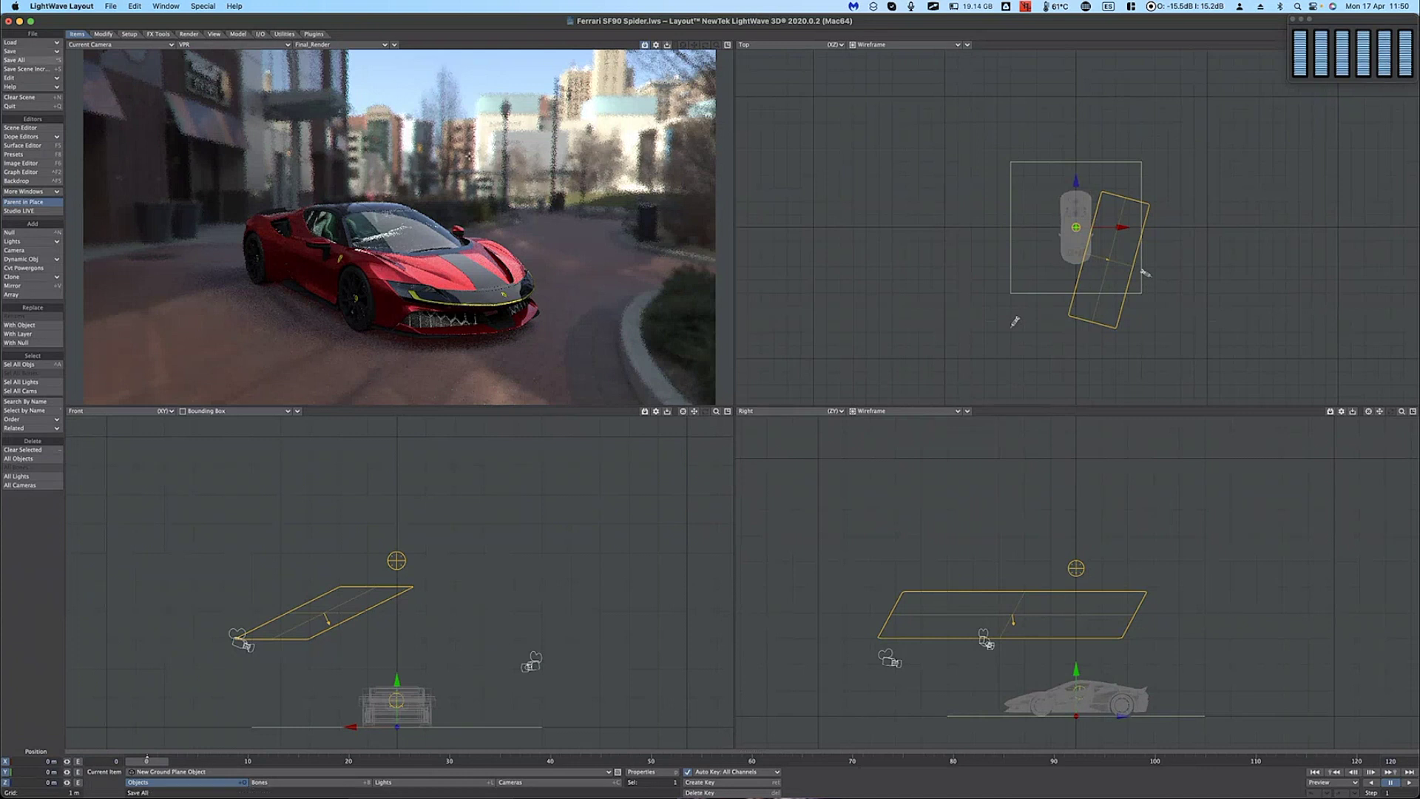
left_click(32, 52)
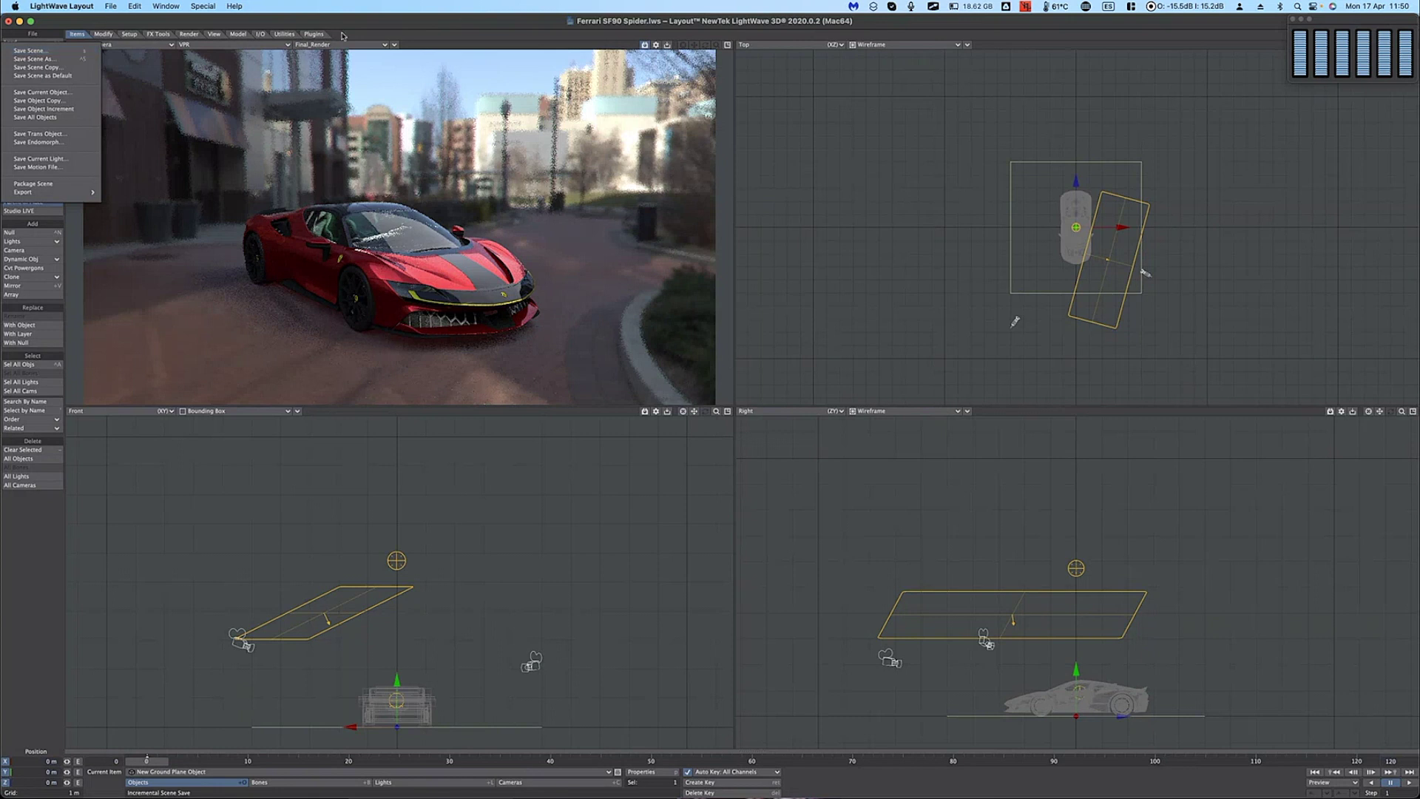
left_click(464, 28)
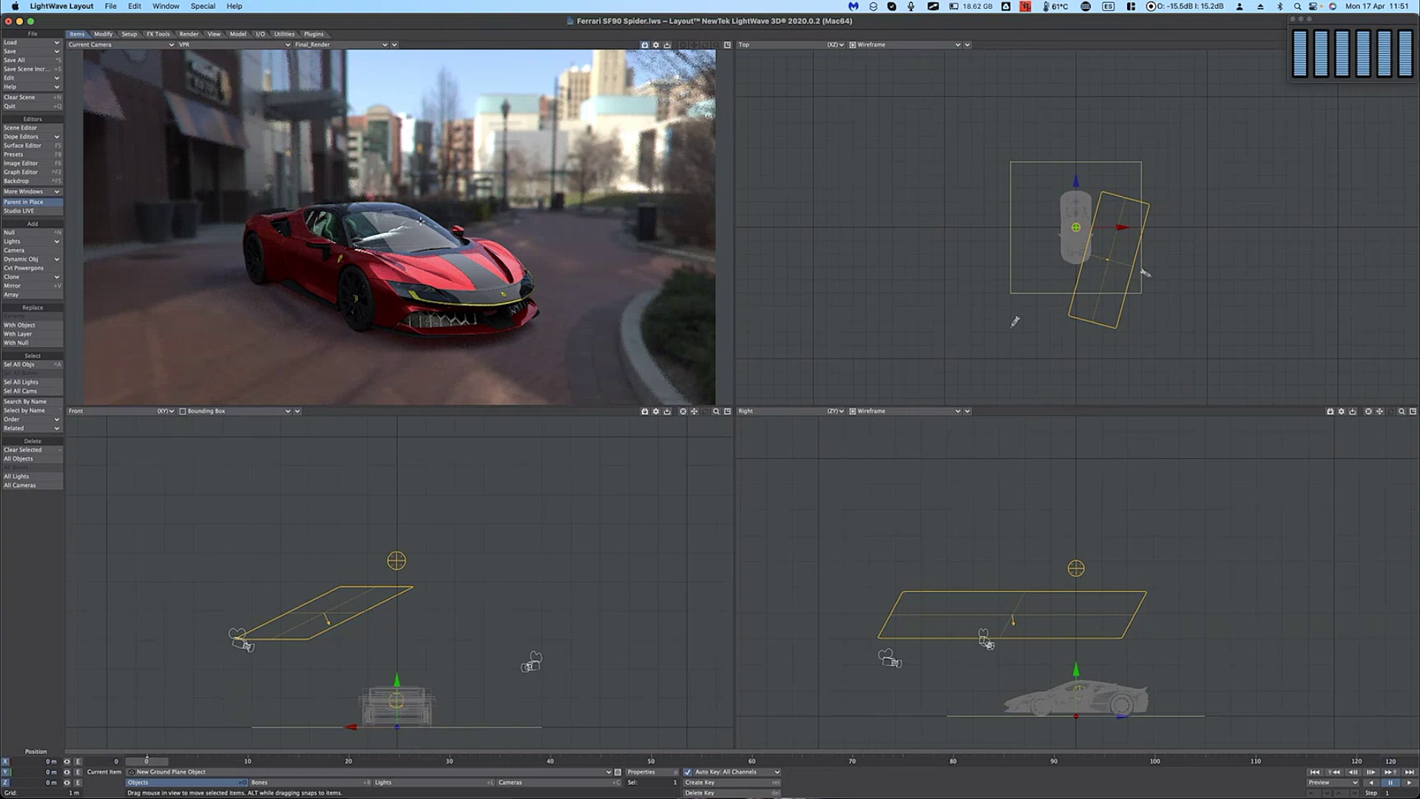
Step: Switch to Finder and preview the Ferrari SF90 Spider.lws scene file and New Ground Plane Object.lwo, closing the preview when done
key("super+Tab")
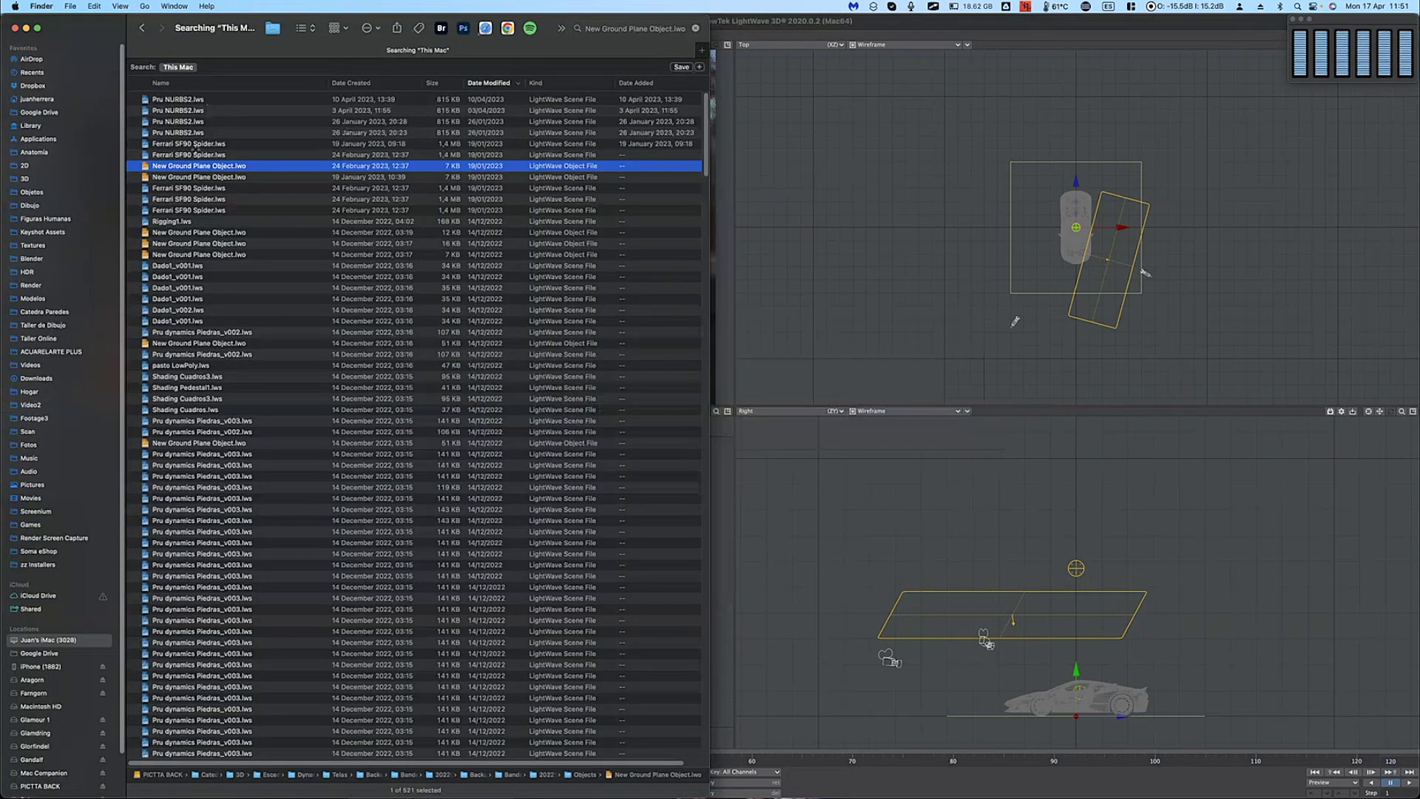
left_click(214, 145)
key("space")
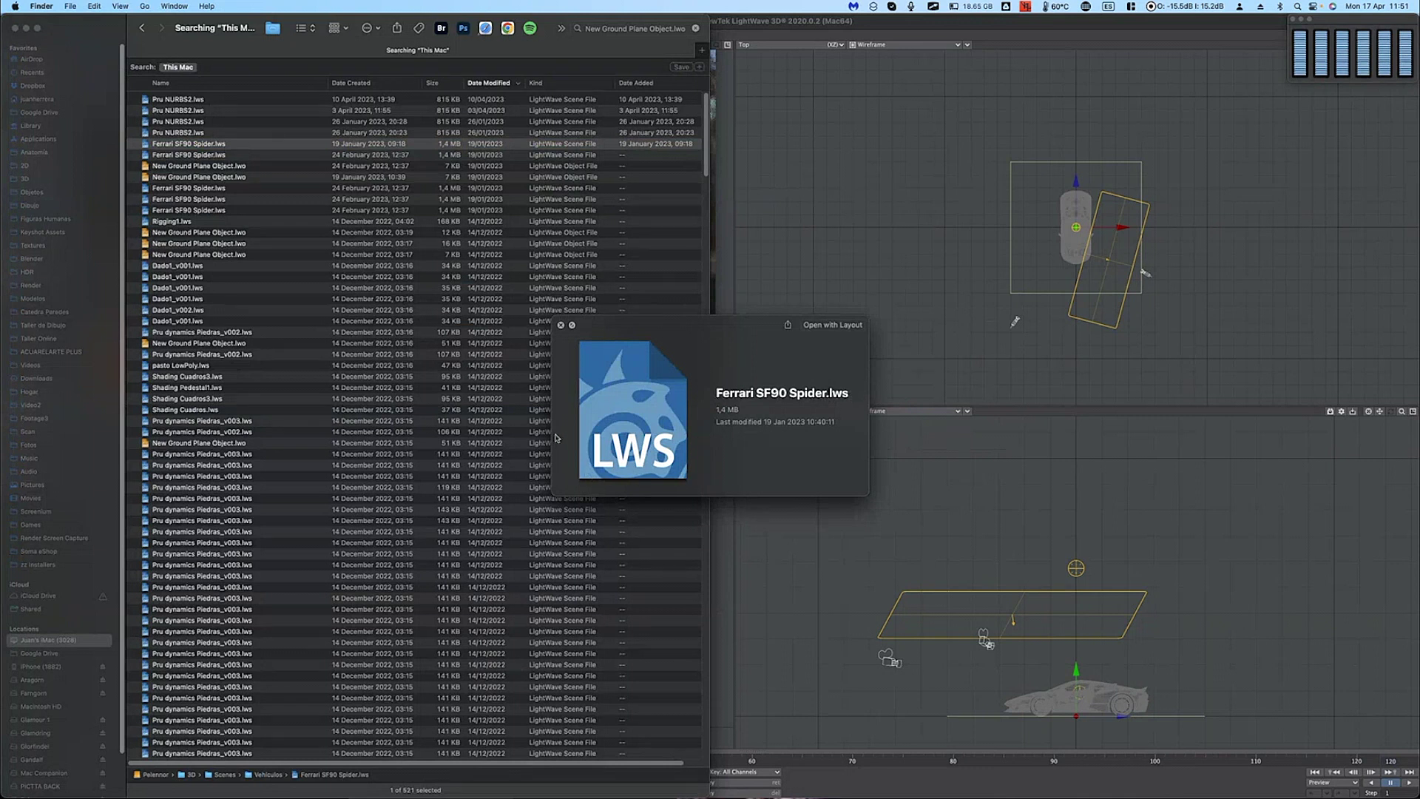
left_click(257, 167)
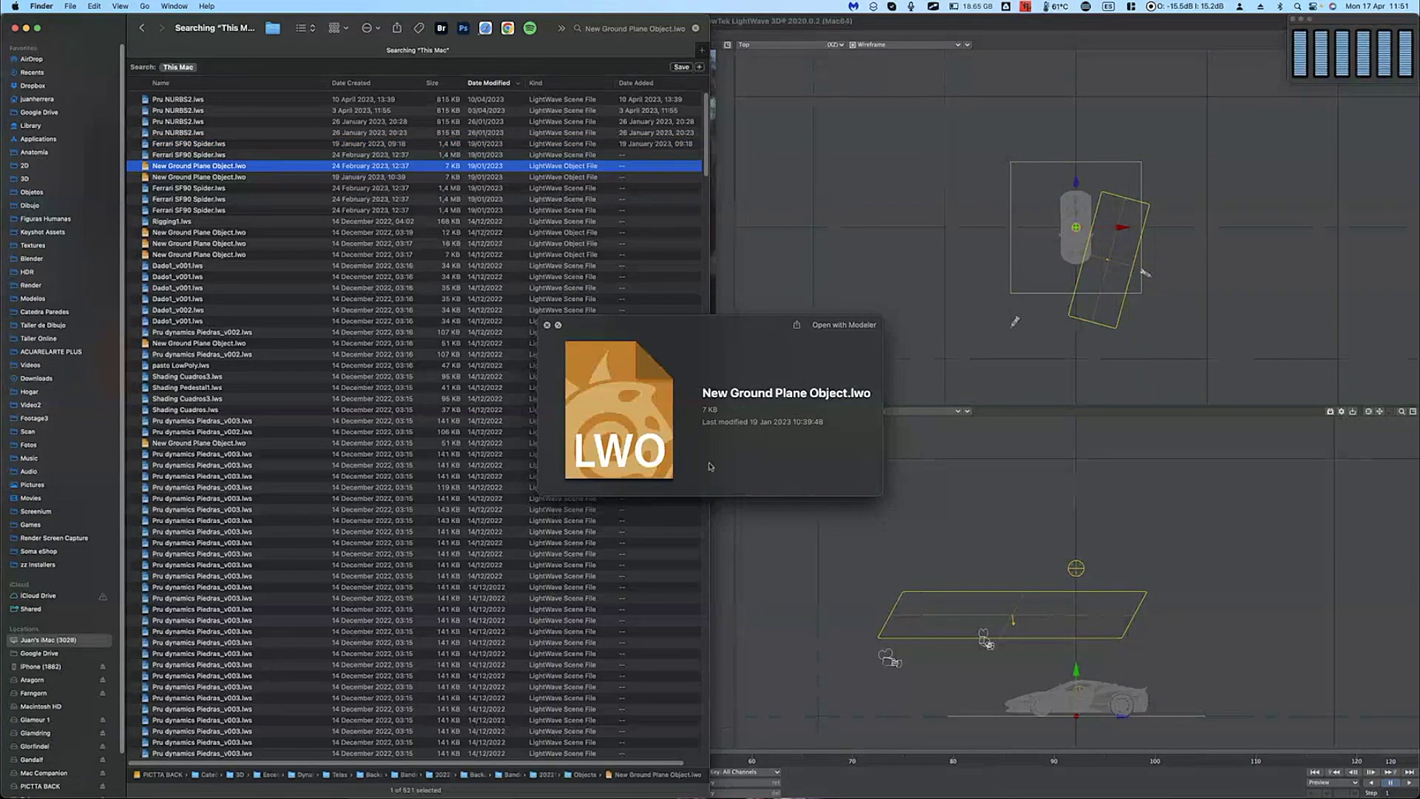
left_click(547, 325)
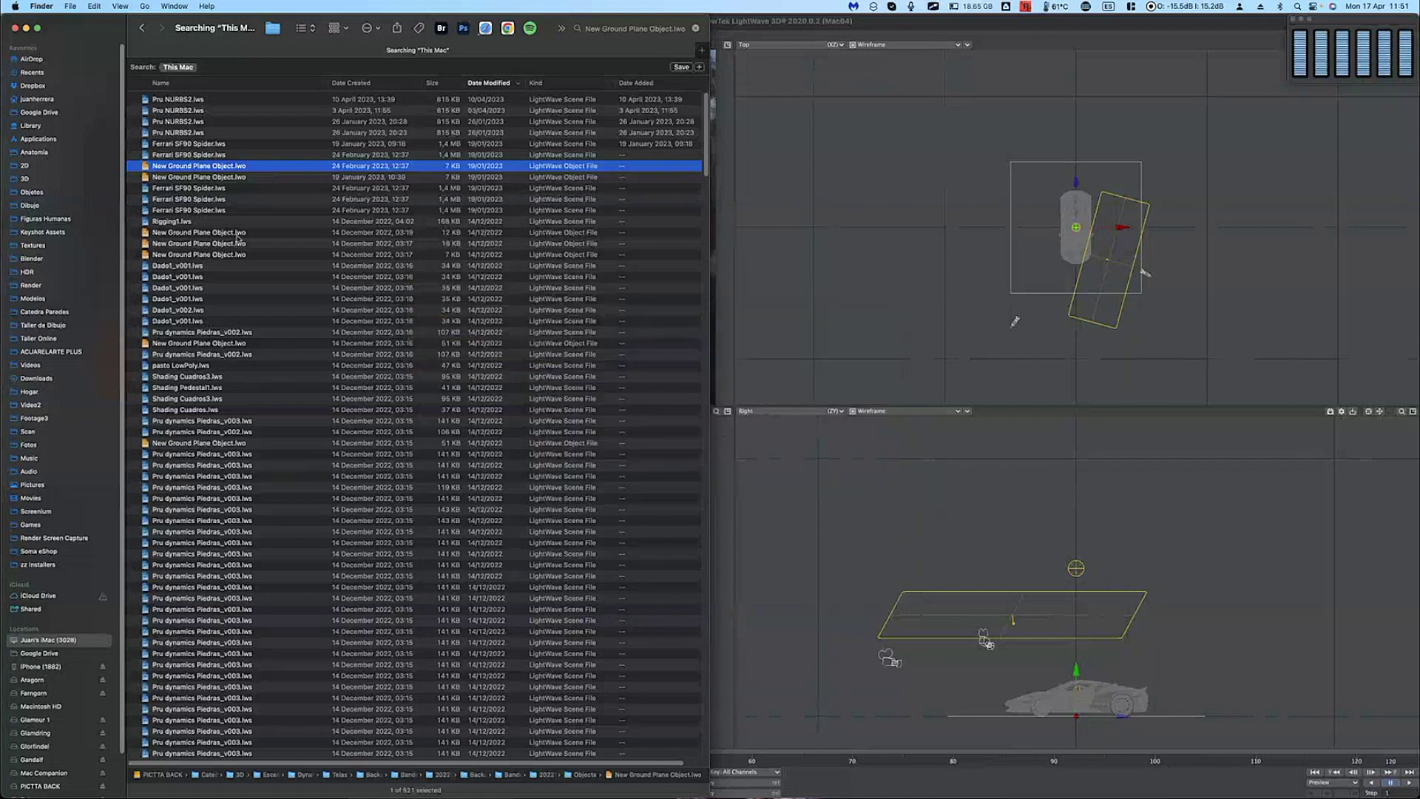
Step: Open the Ferrari SF90 Spider.lws file from the Finder search results in TextEdit
key("super+Tab")
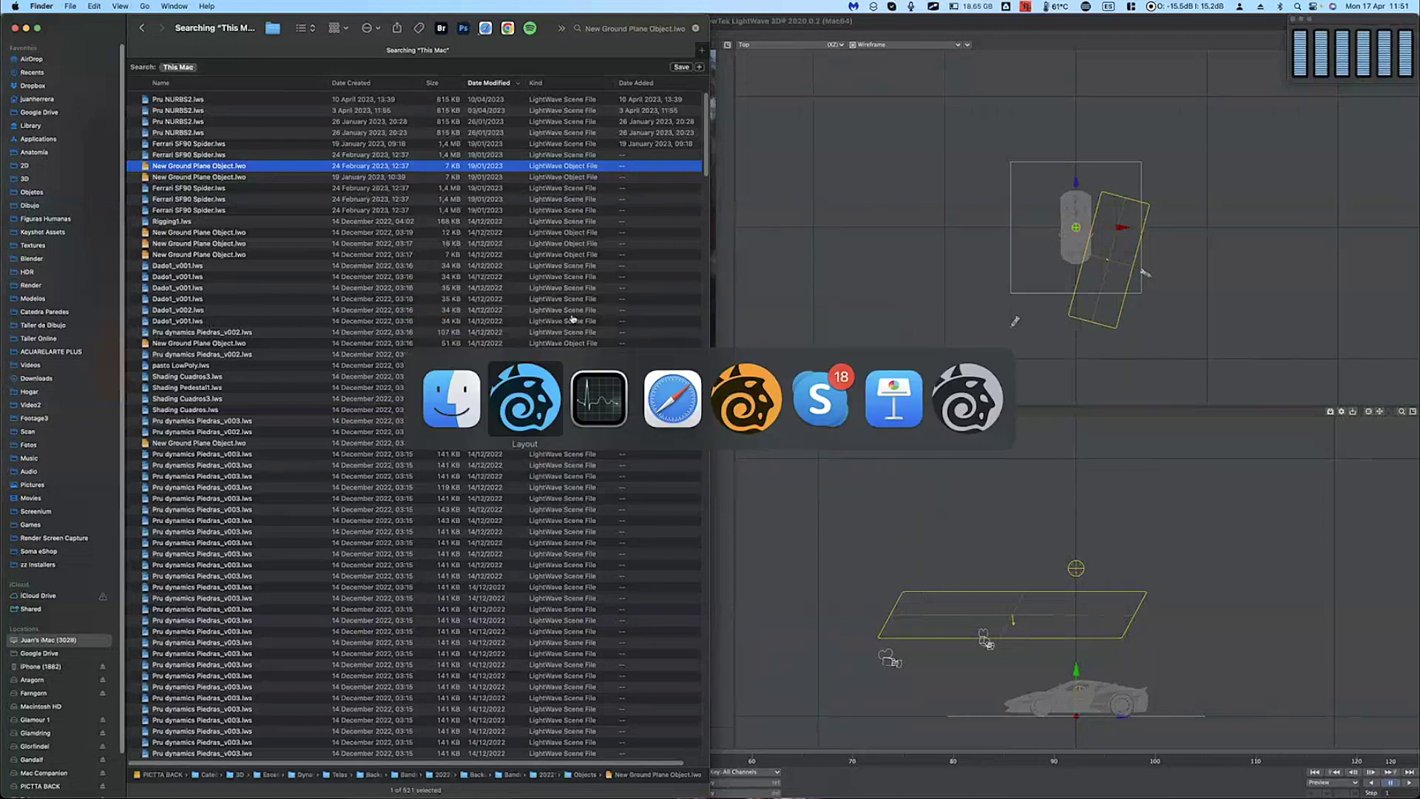
left_click(467, 397)
left_click(239, 144)
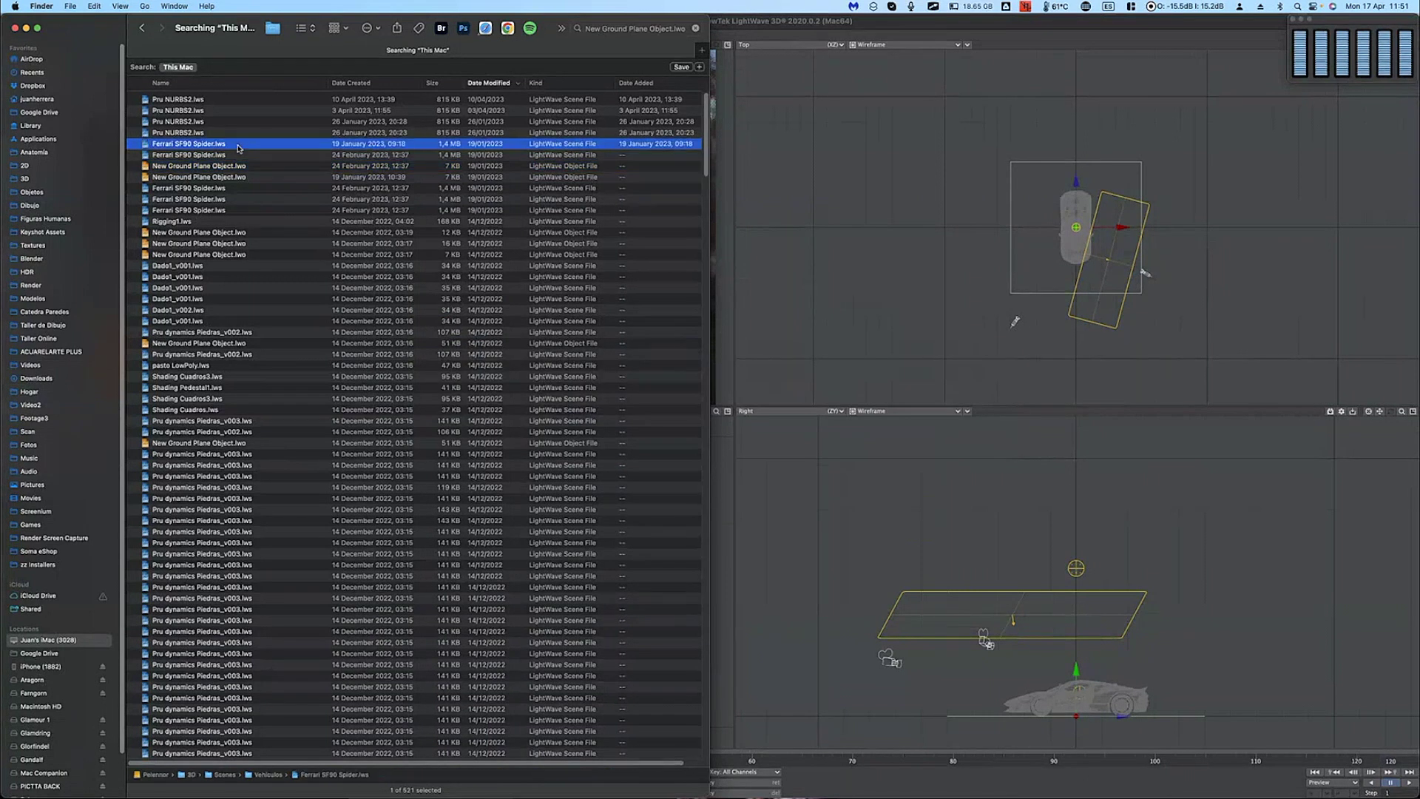
right_click(239, 145)
mouse_move(311, 163)
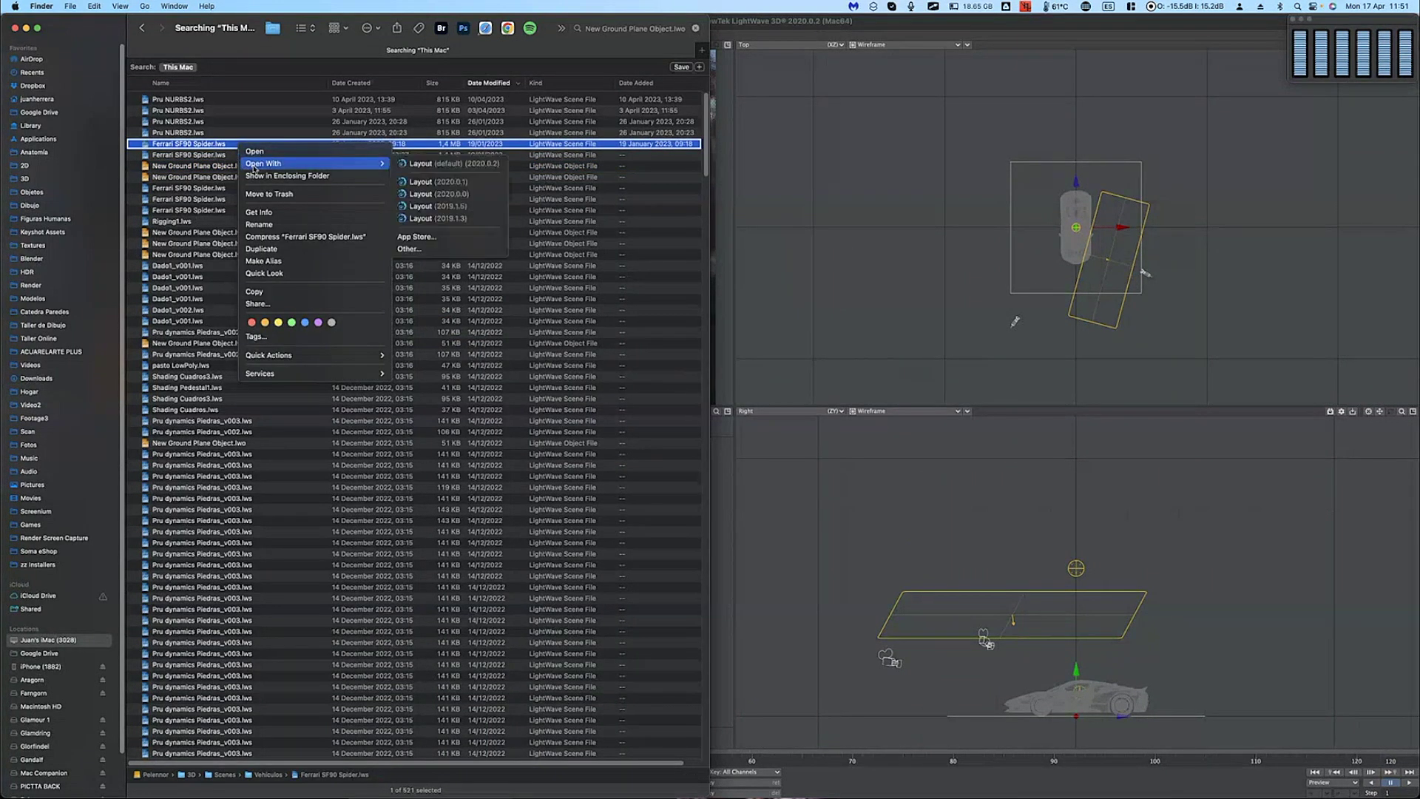
left_click(433, 248)
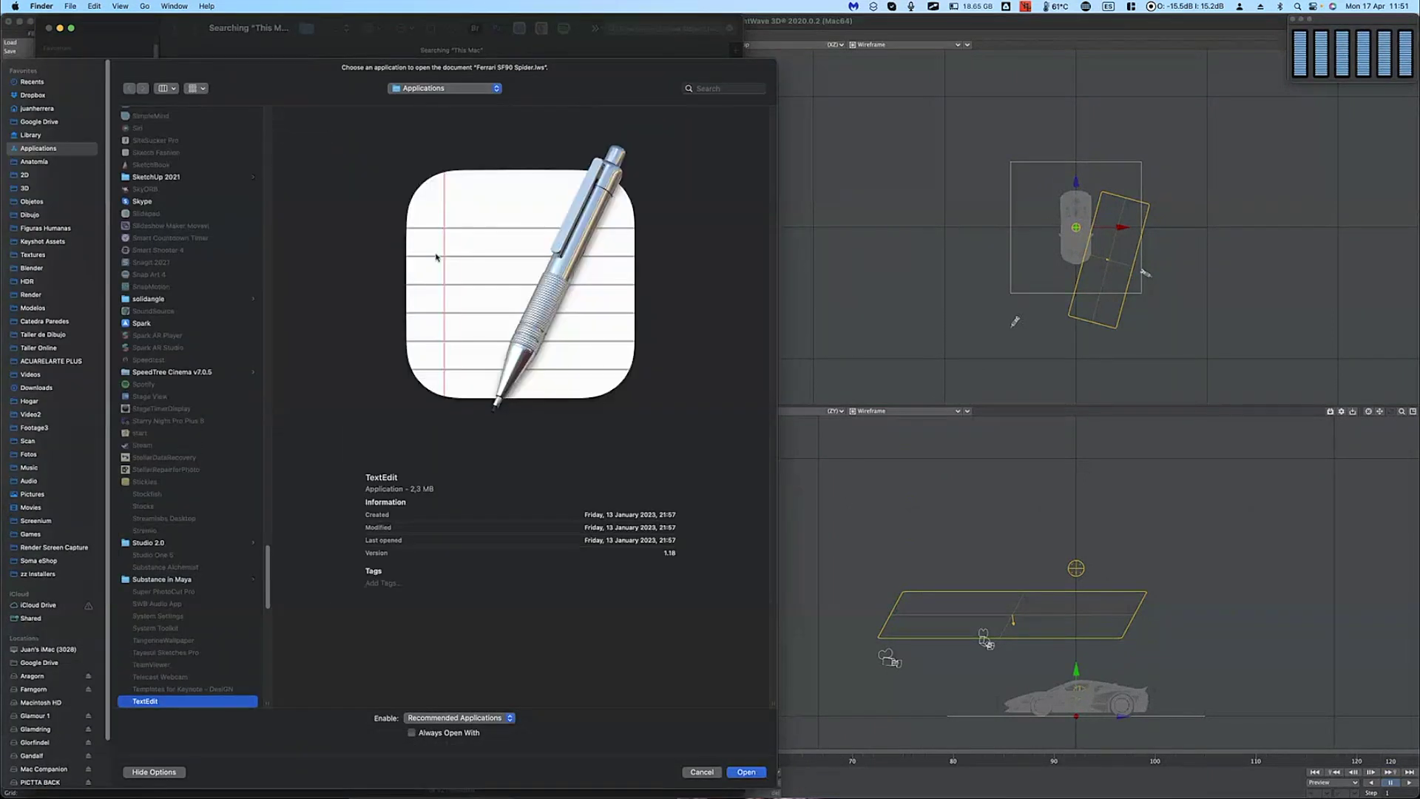
key("Return")
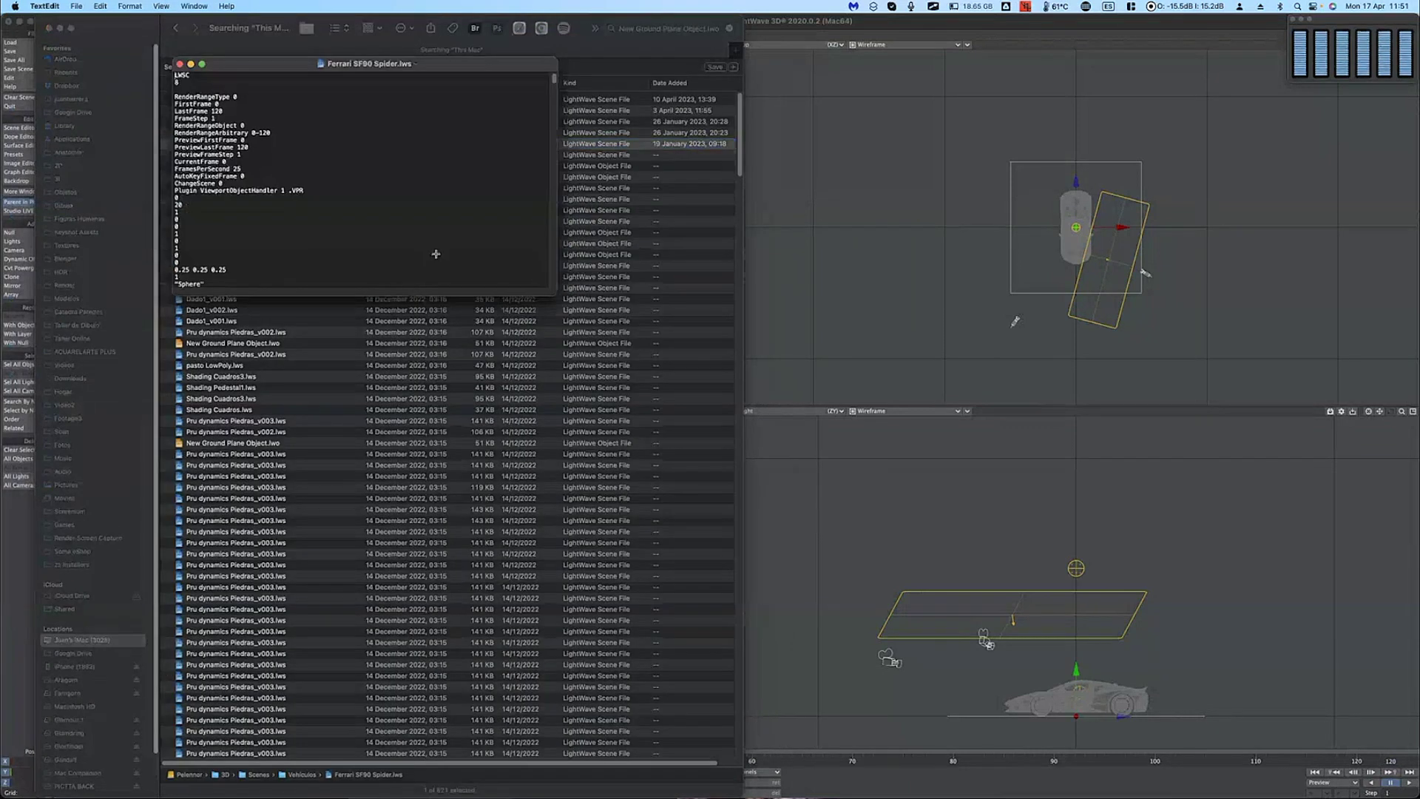
Step: Fit the text window to the left half of the screen and enlarge its text, showing the start of the file
key("ctrl+alt+Left")
key("super+plus")
key("super+plus")
key("super+plus")
key("super+plus")
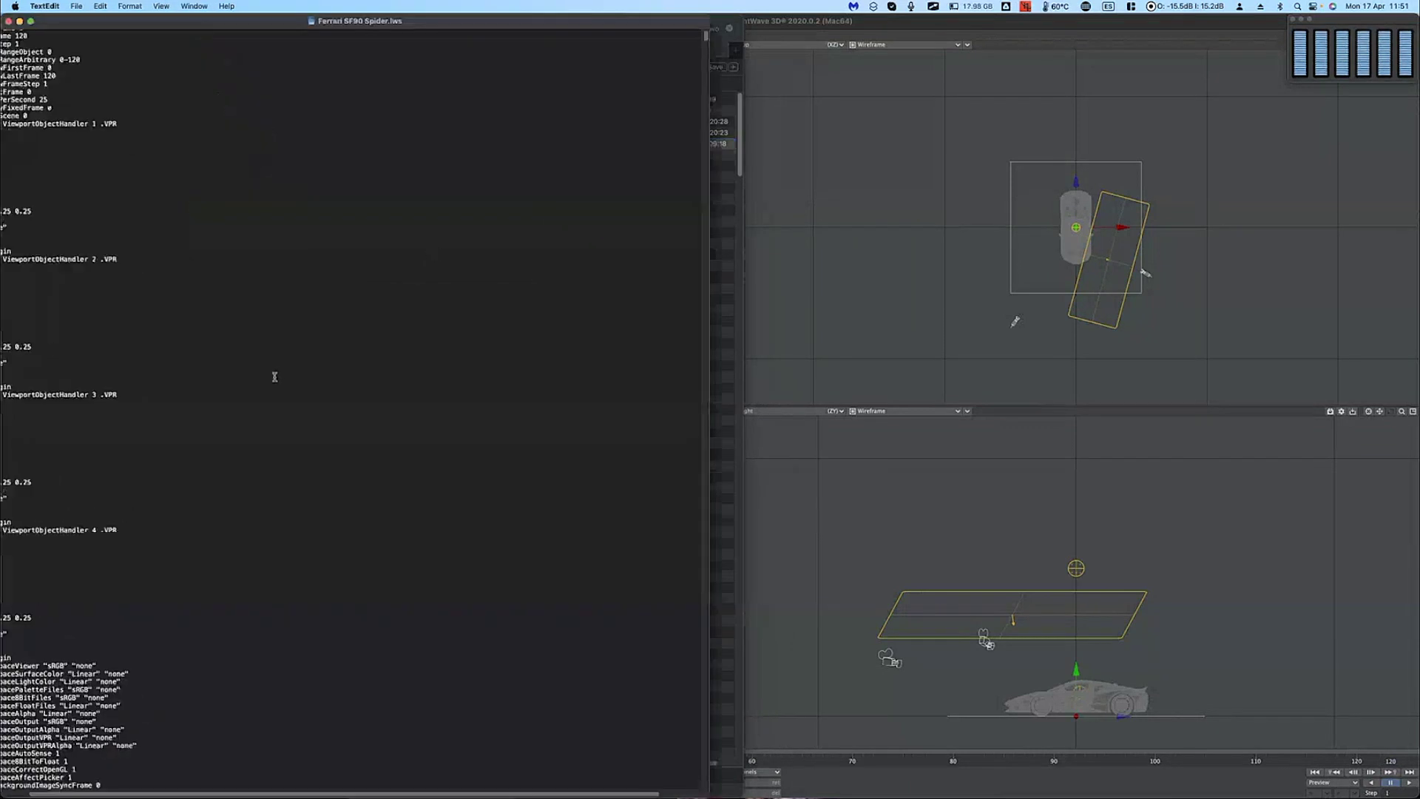
scroll(275, 375, "up", 5)
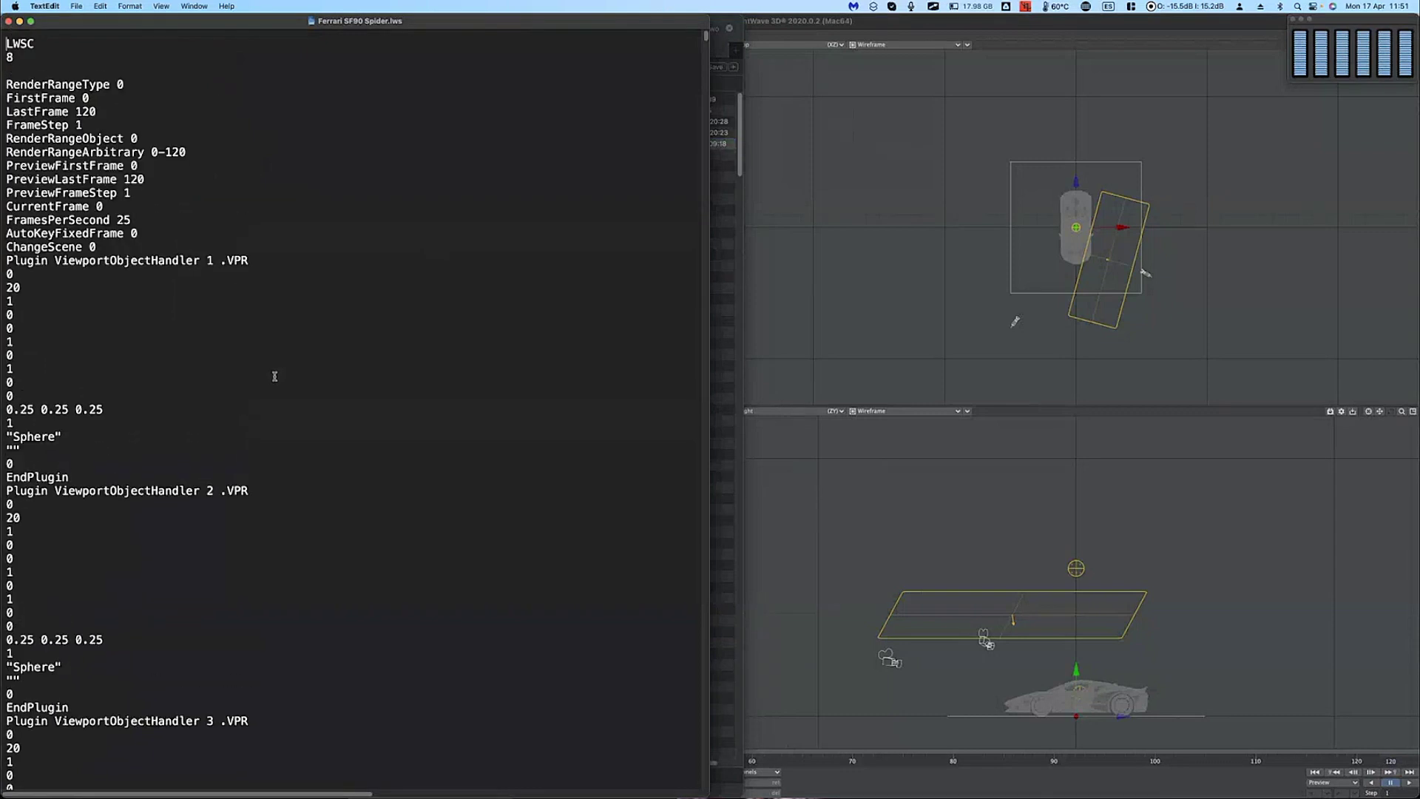
Step: Examine the opening part of the scene file, covering the VPR viewport handlers, colour space settings and first render buffers
scroll(366, 348, "down", 10)
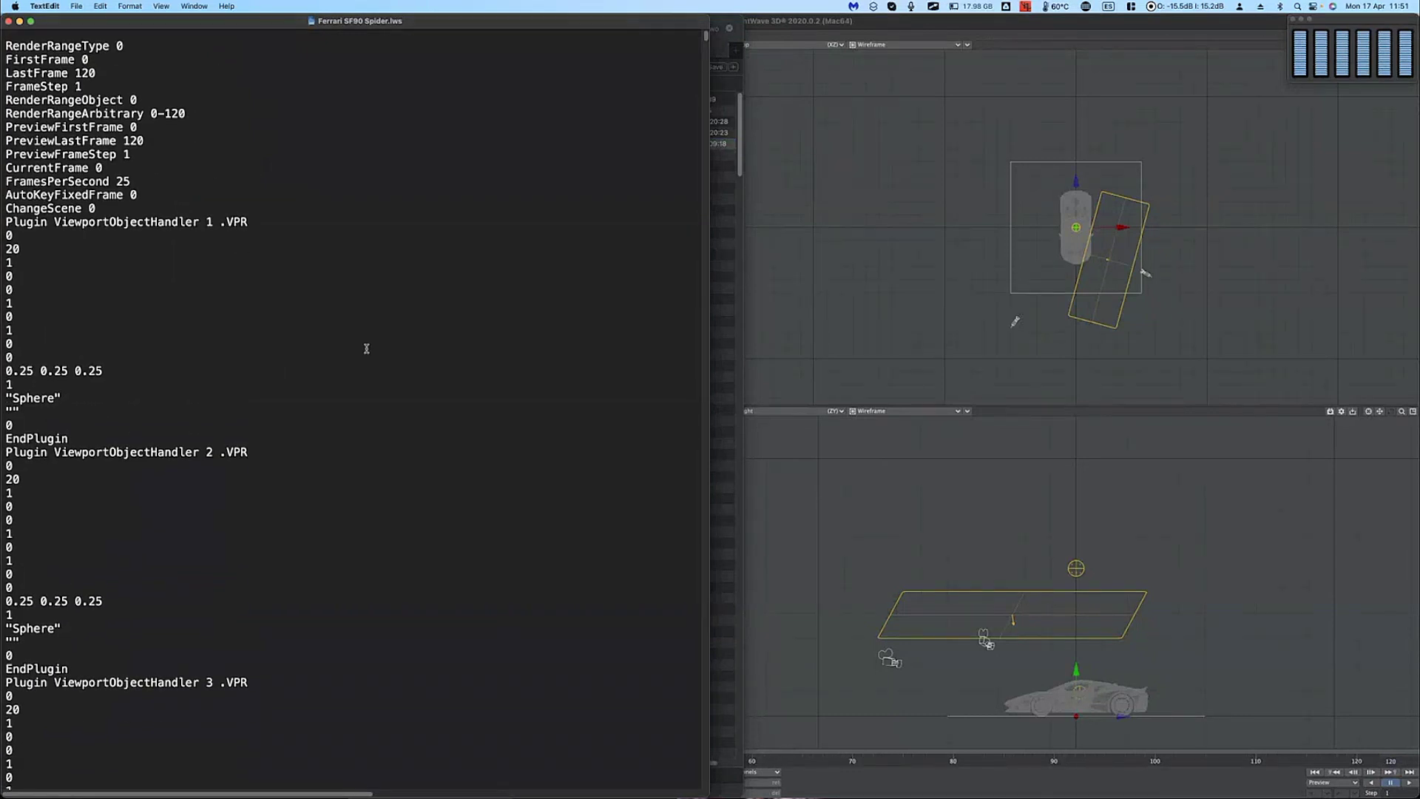
scroll(366, 348, "down", 8)
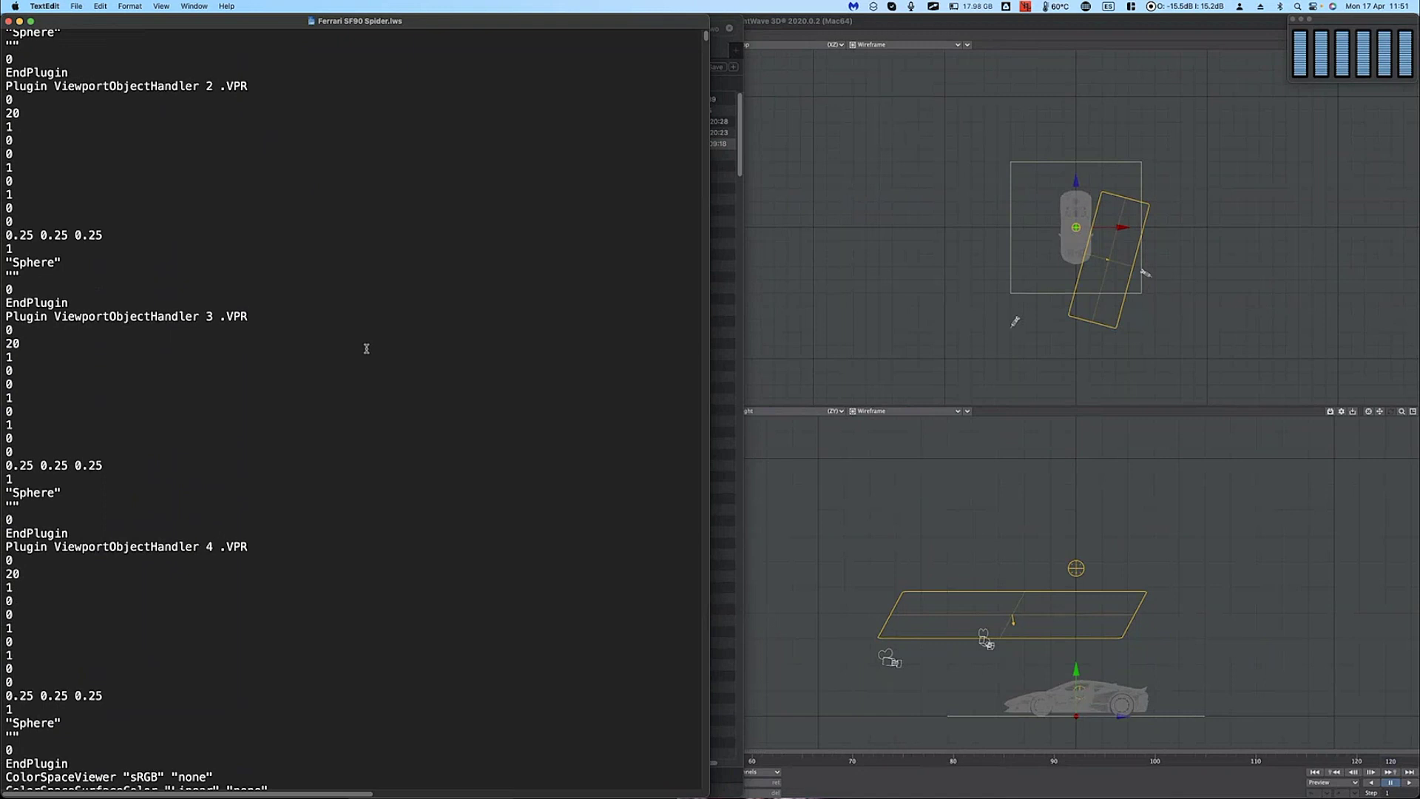
scroll(366, 348, "down", 4)
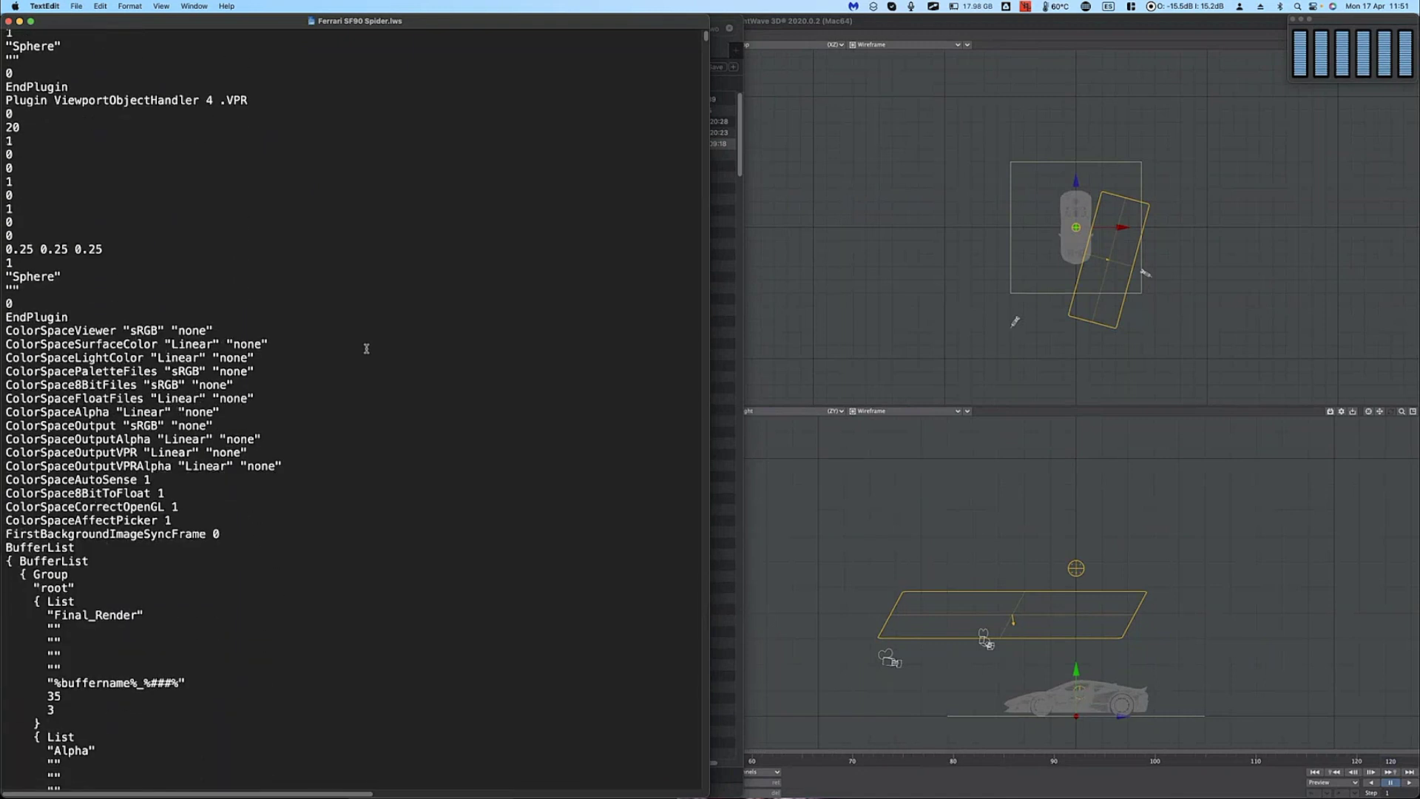
scroll(366, 349, "up", 9)
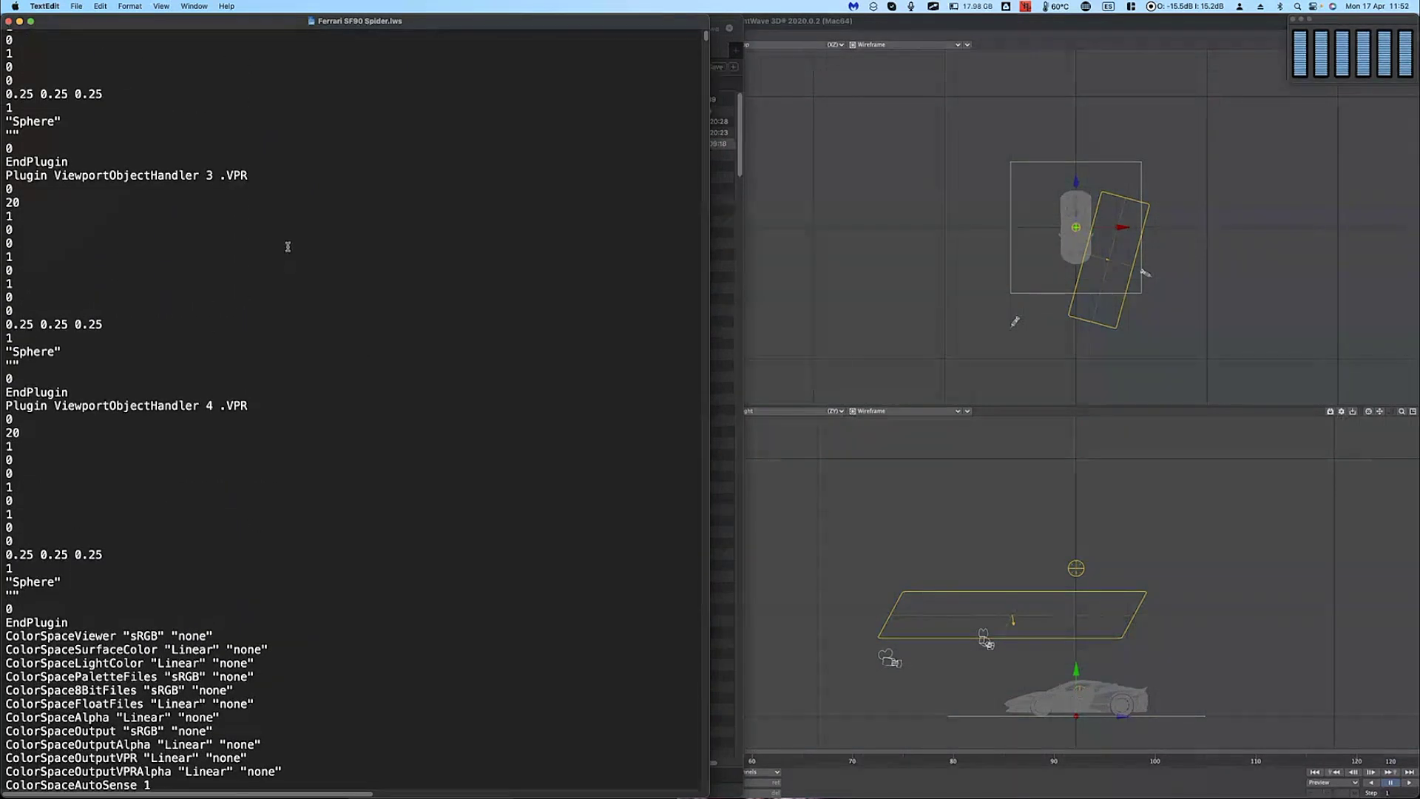
scroll(300, 248, "down", 10)
scroll(303, 249, "down", 2)
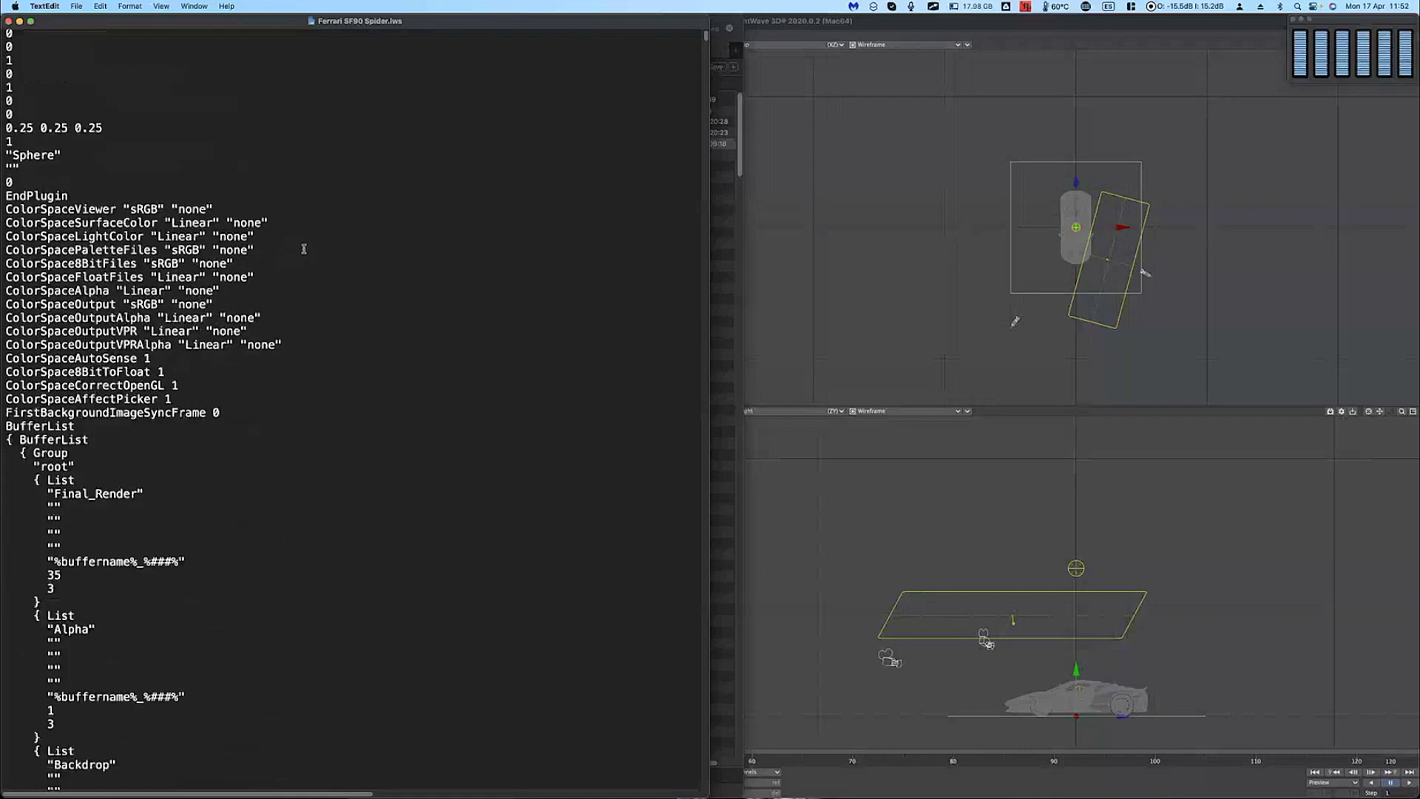
scroll(347, 312, "down", 6)
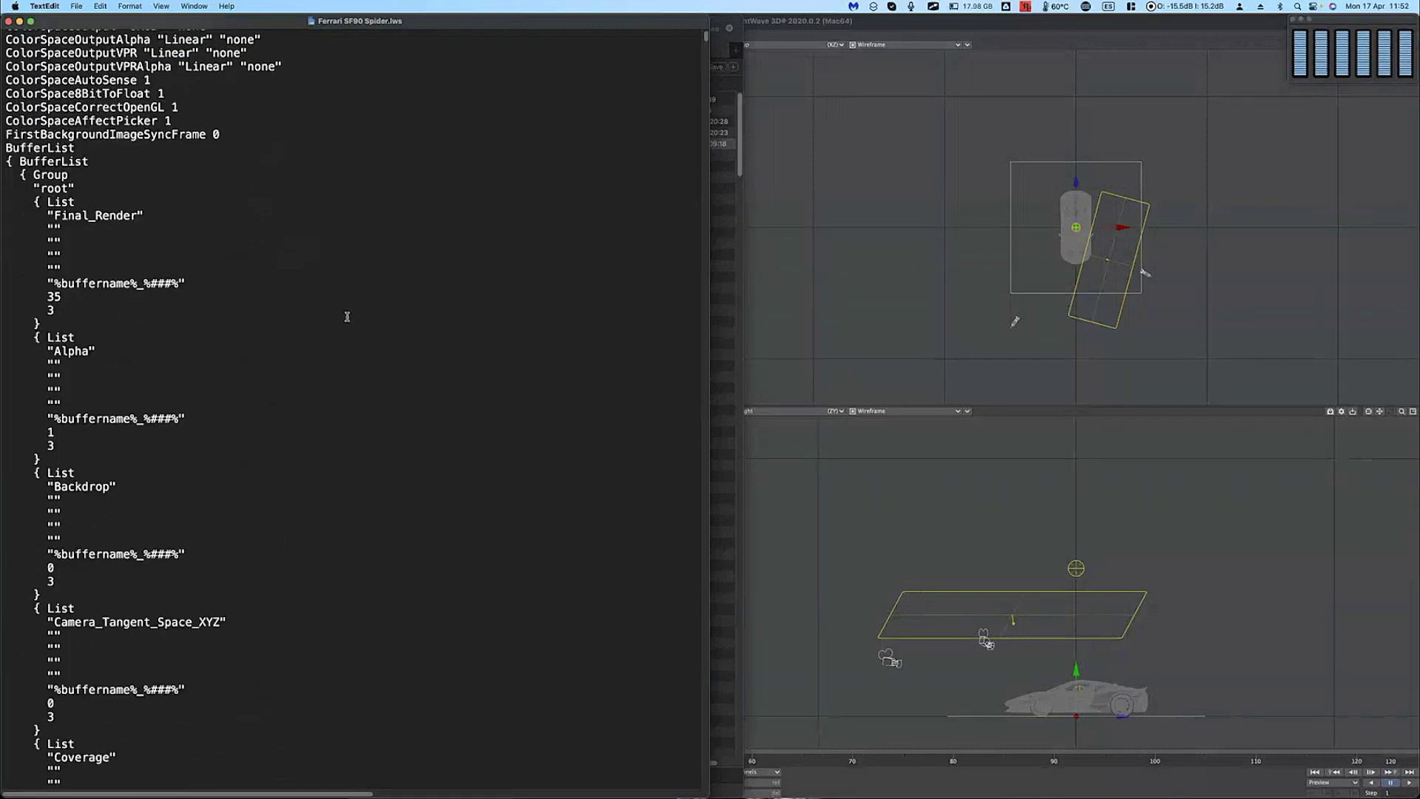
scroll(346, 309, "up", 5)
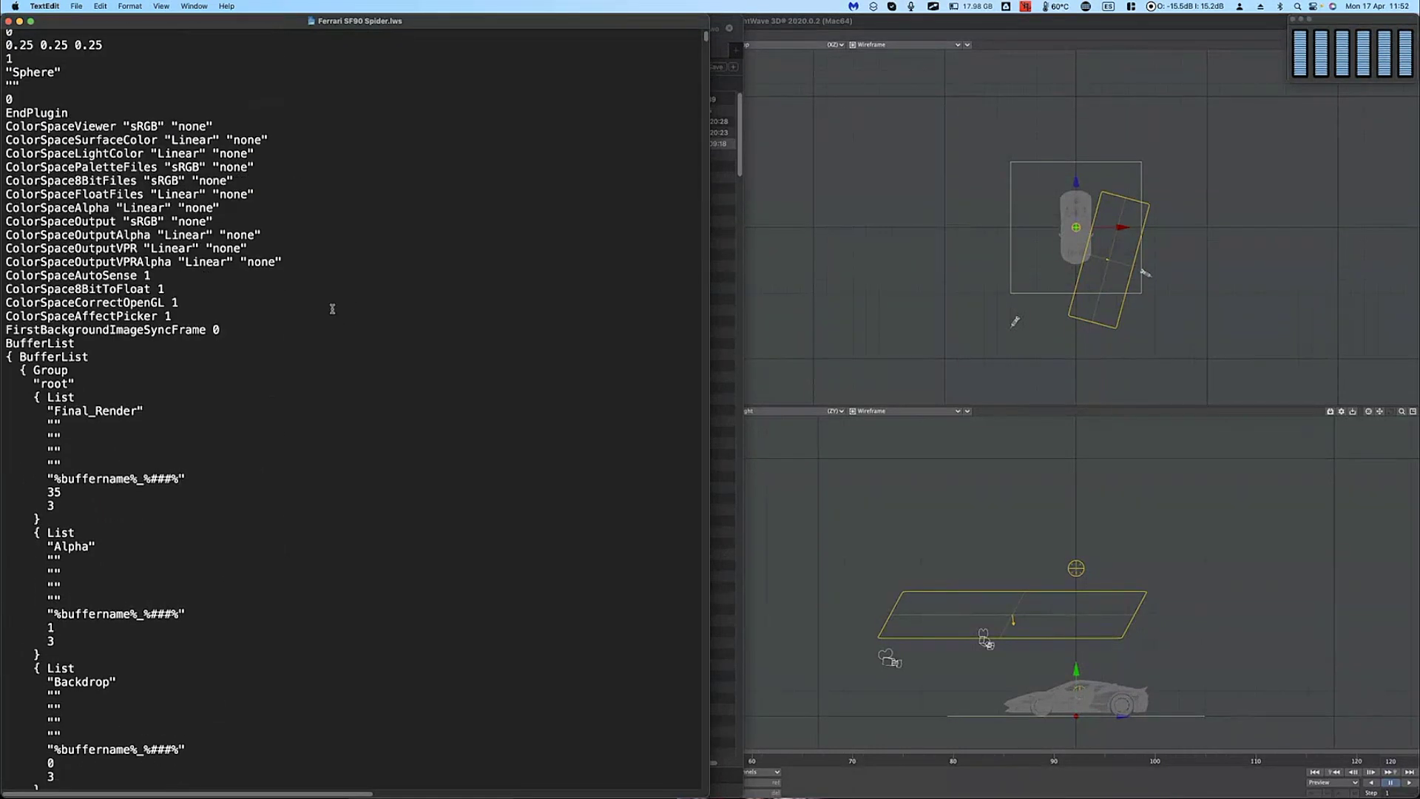
Step: Find the line that loads Ferrari_SF90_Spider_2021.lwo in the scene file and select its text "LoadObjectLayer 1"
scroll(340, 299, "down", 19)
scroll(348, 296, "down", 20)
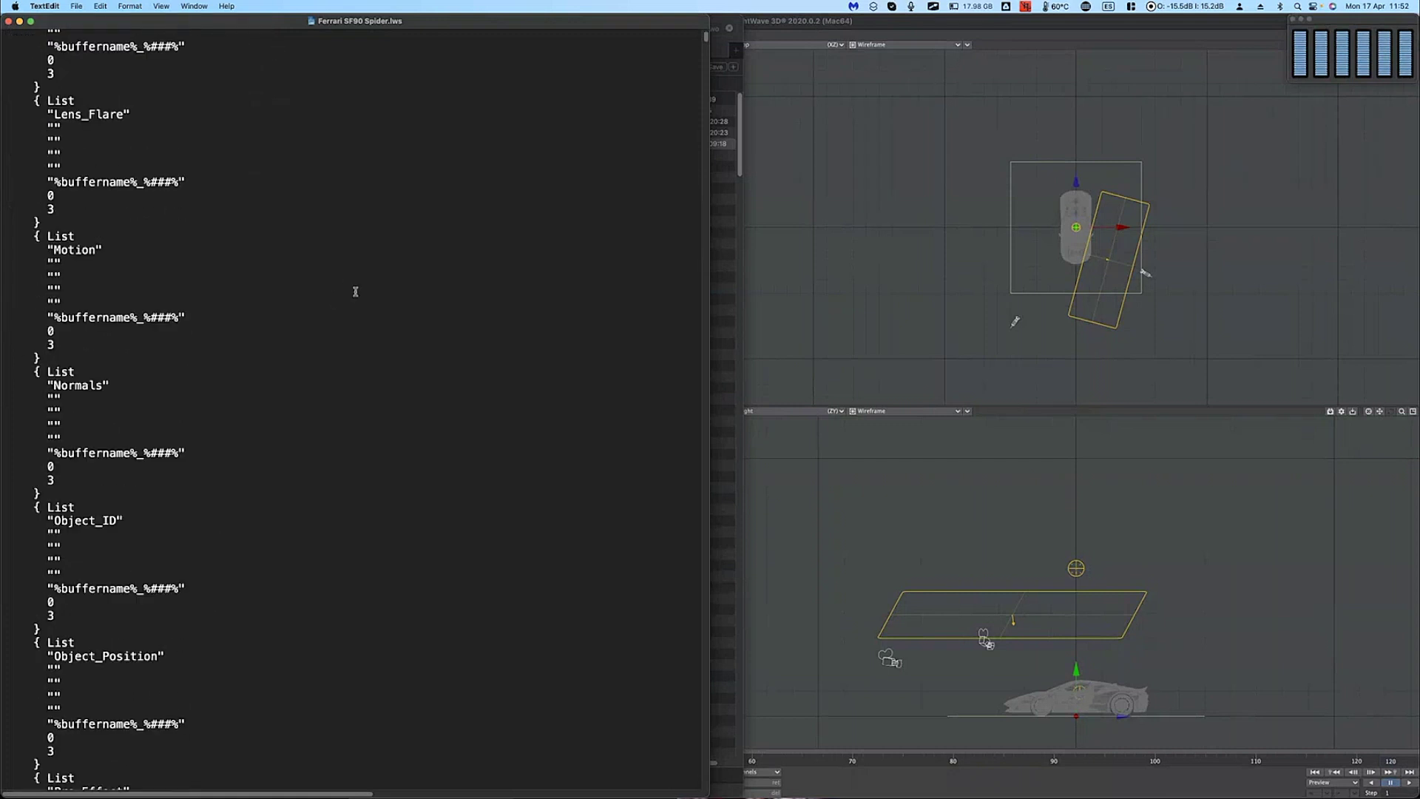
scroll(357, 306, "down", 20)
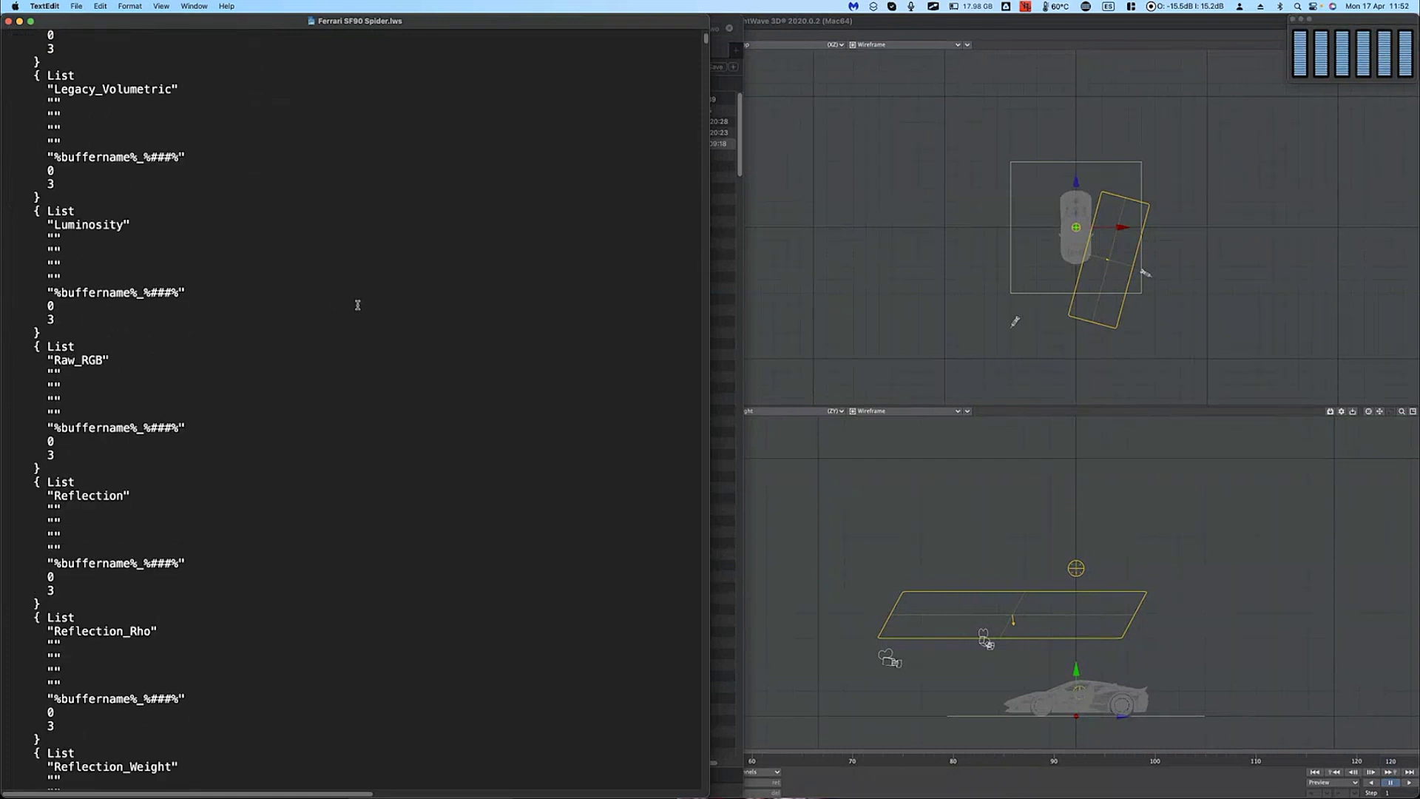
scroll(358, 305, "down", 20)
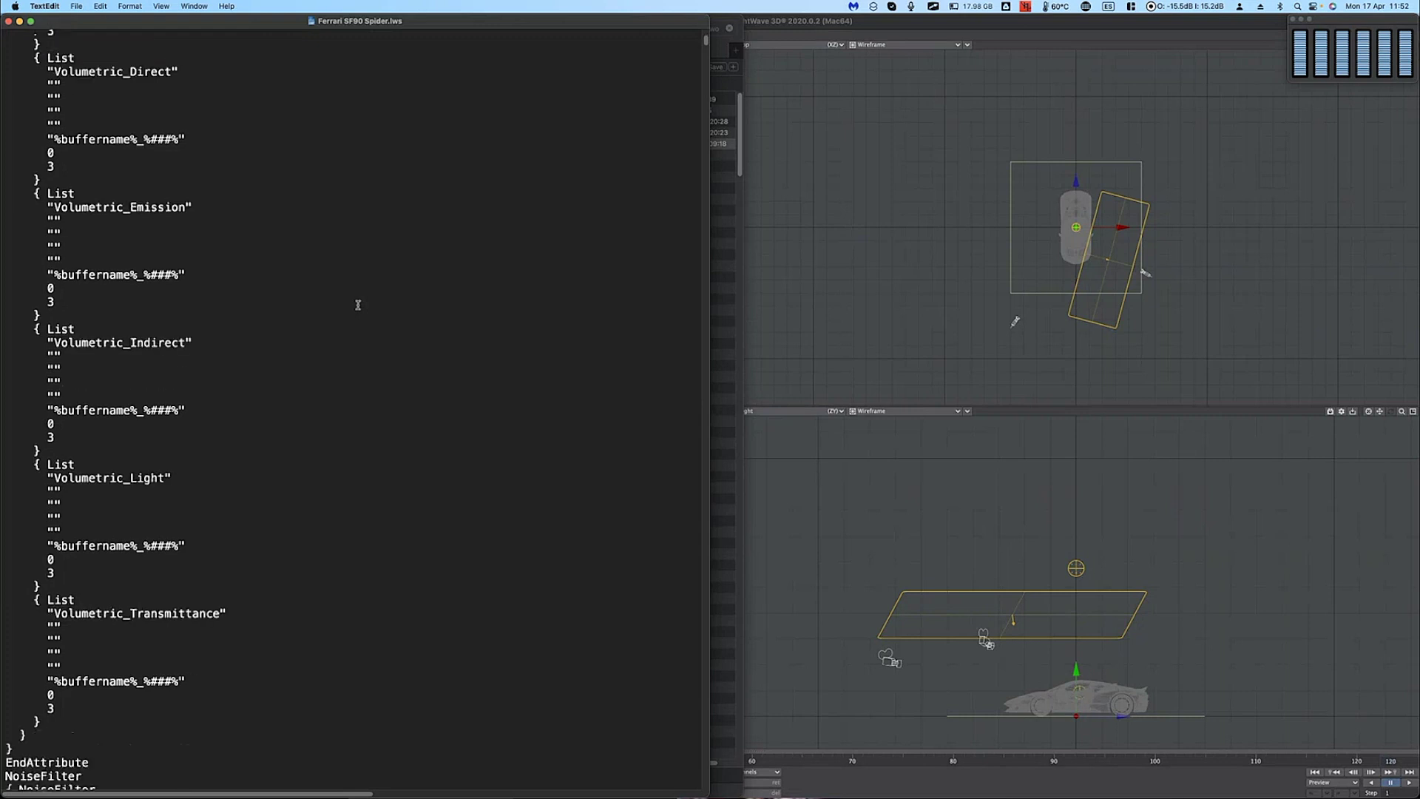
scroll(357, 305, "down", 20)
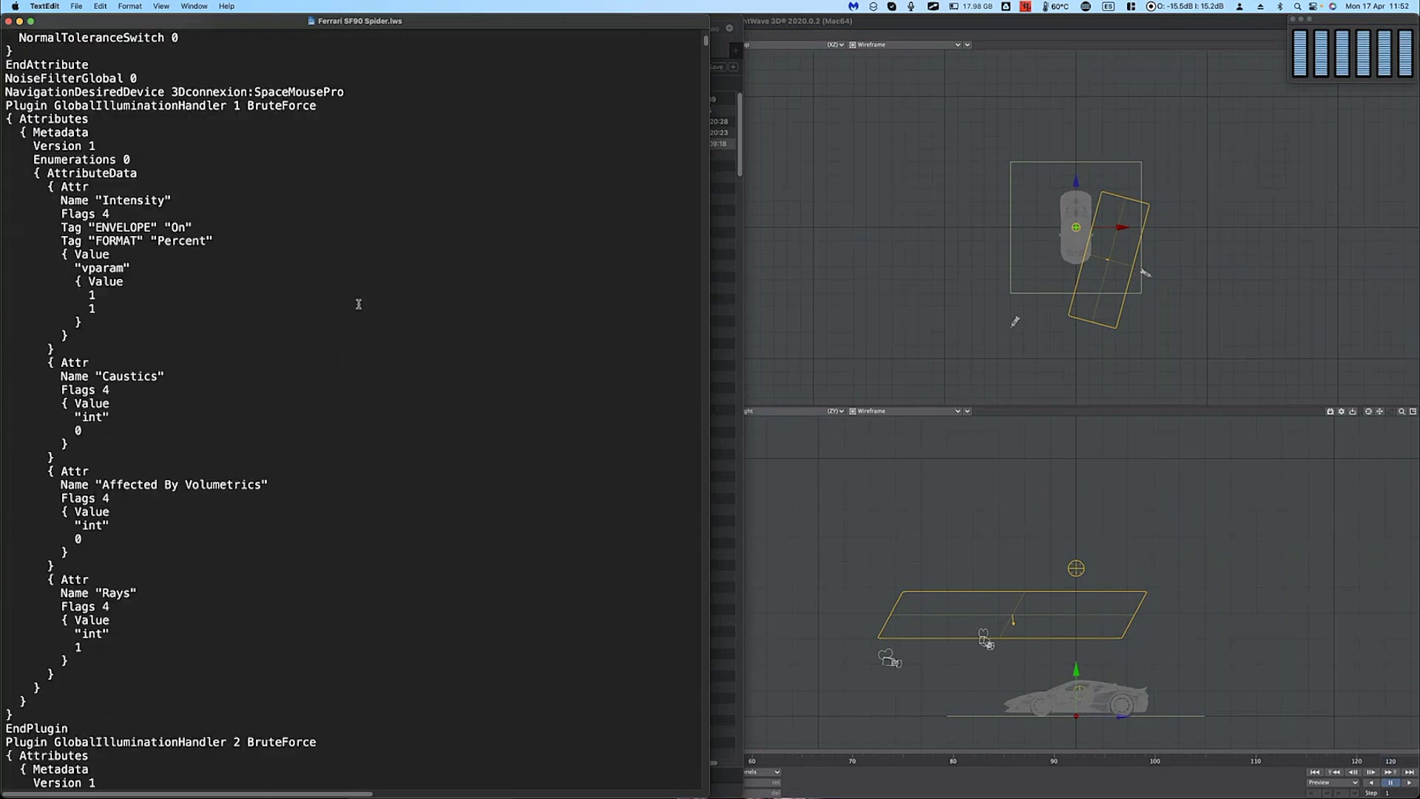
scroll(359, 304, "down", 20)
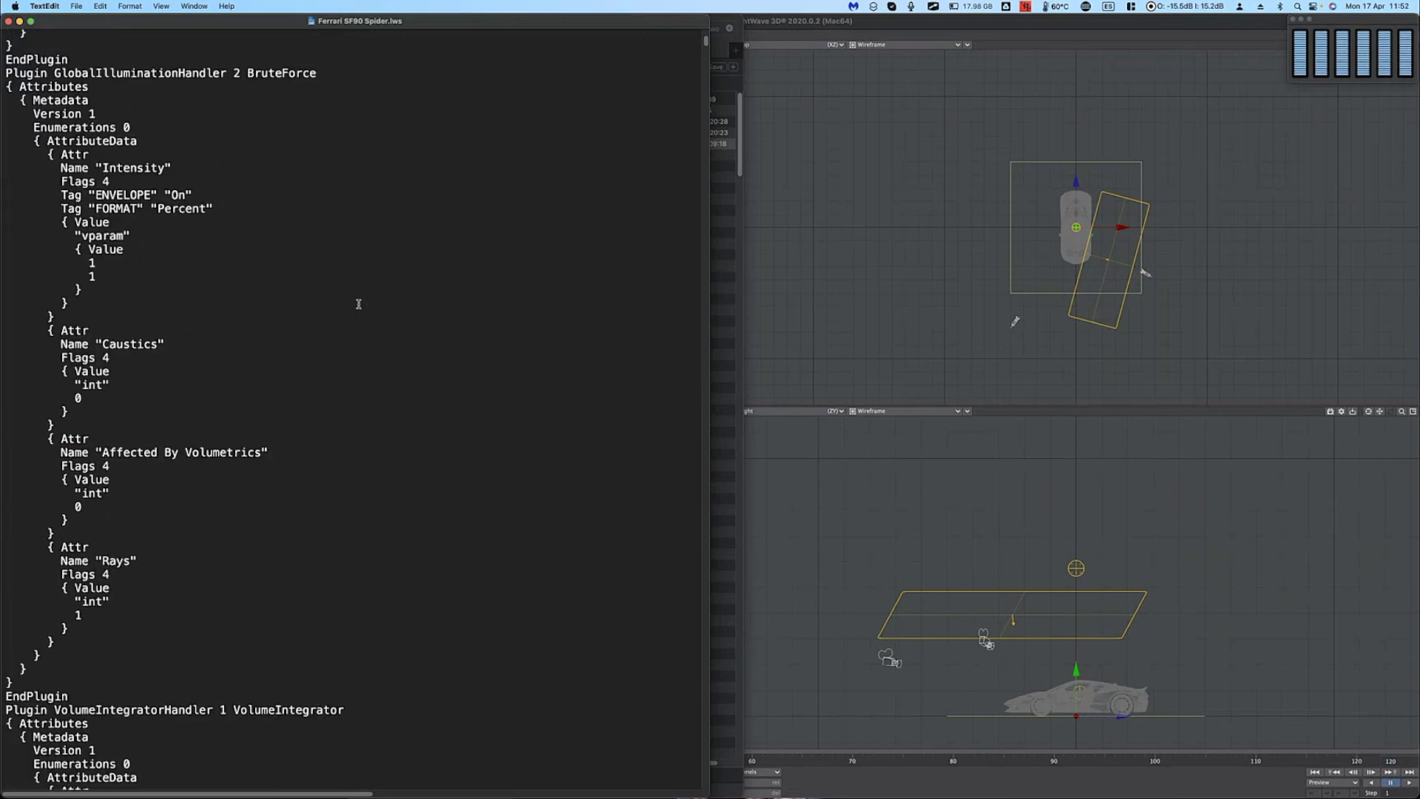
scroll(274, 256, "down", 20)
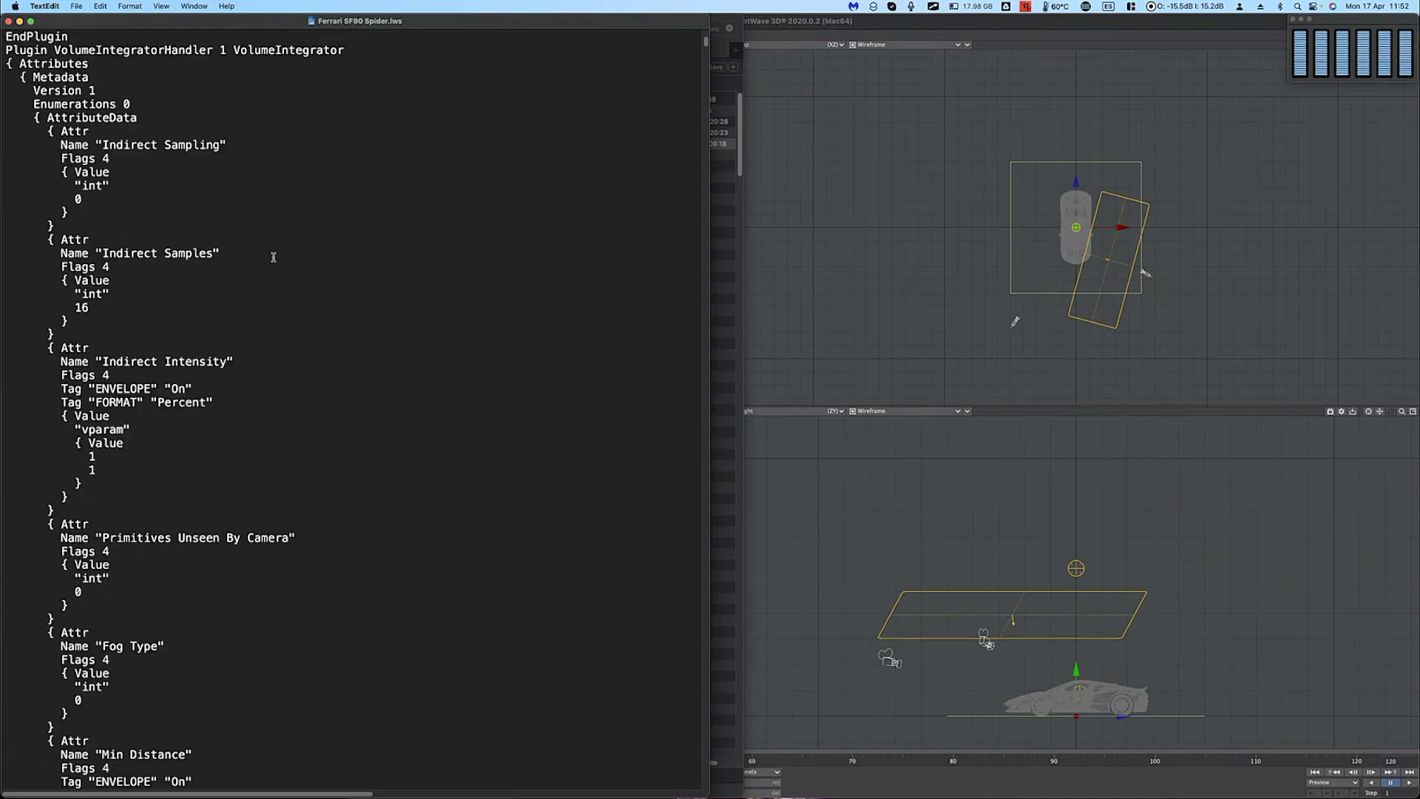
scroll(273, 256, "down", 20)
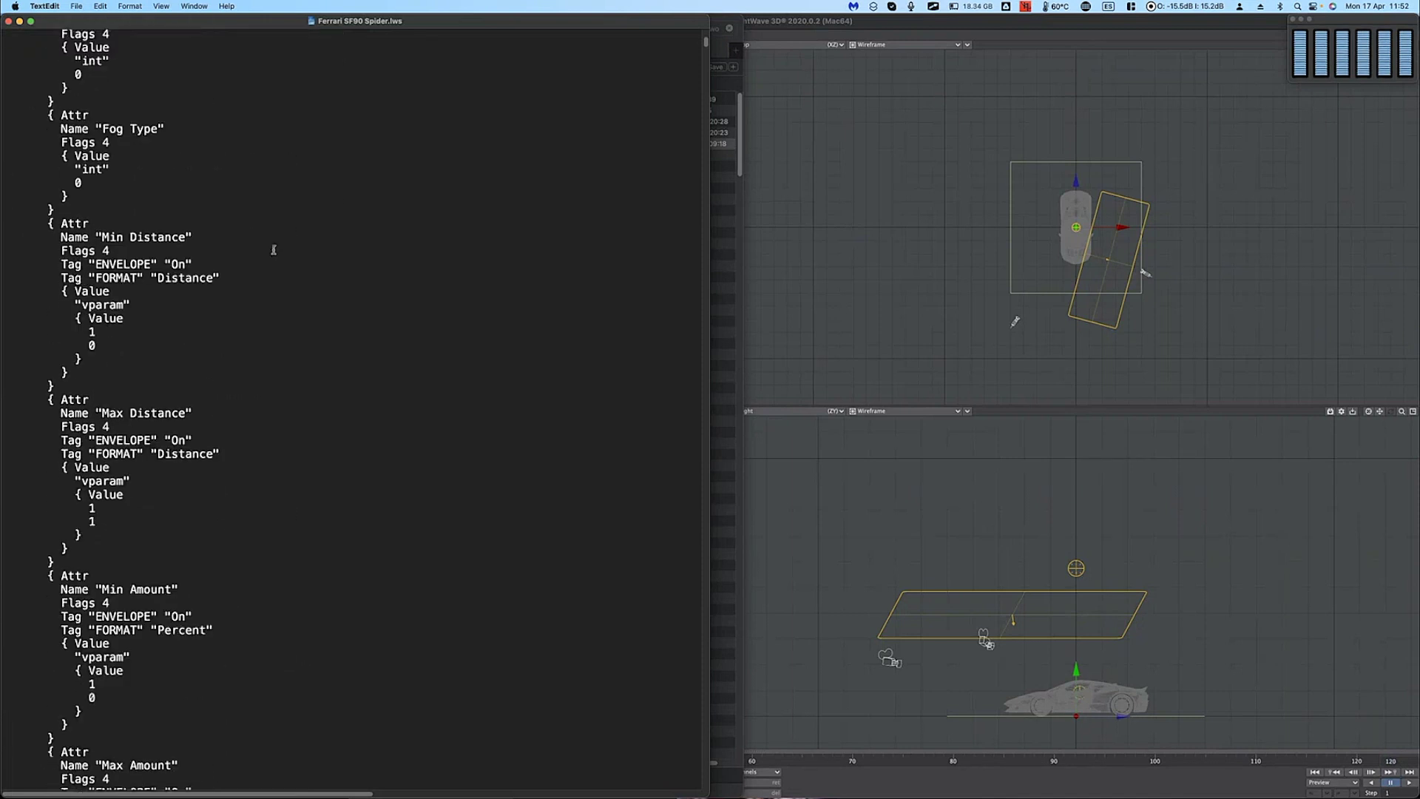
scroll(274, 249, "down", 20)
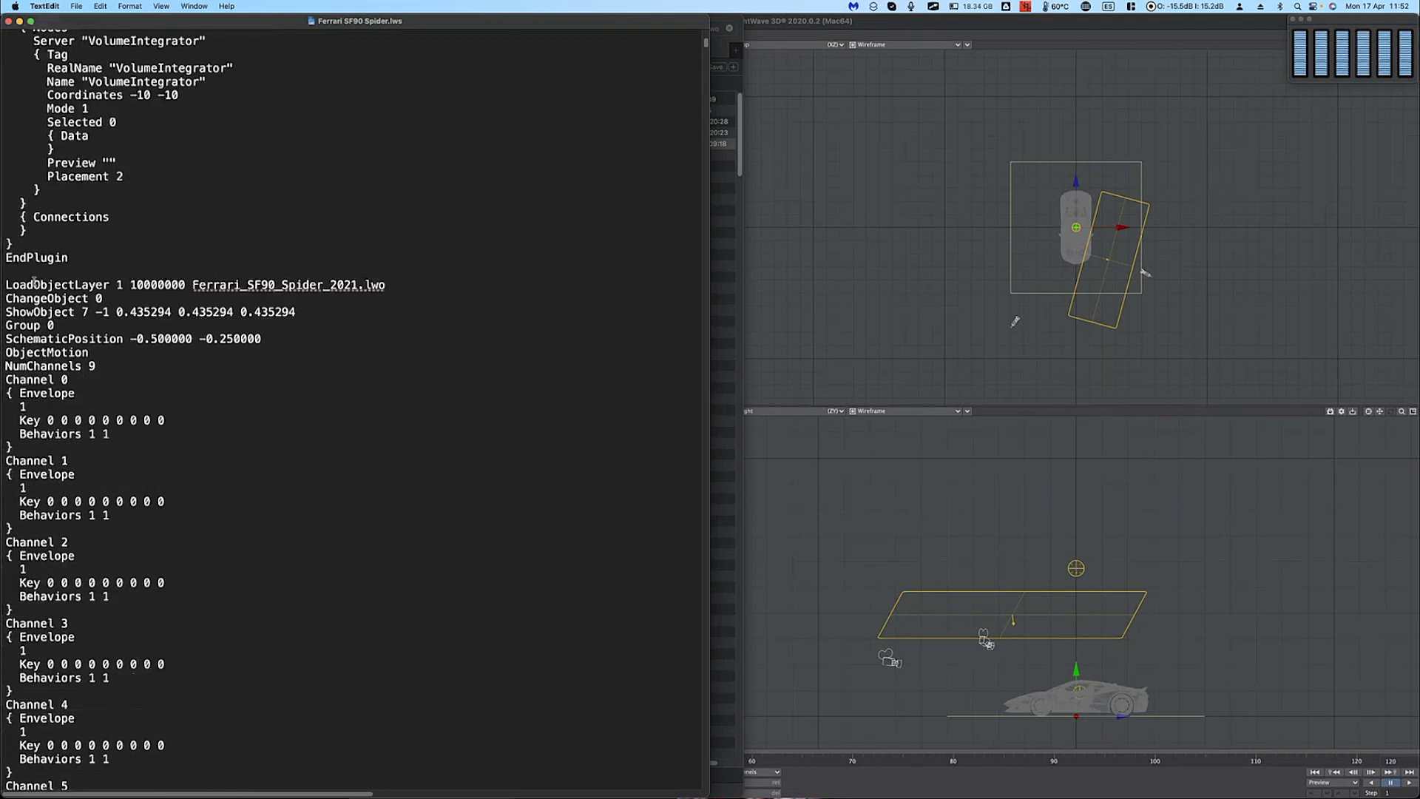
left_click_drag(7, 285, 118, 285)
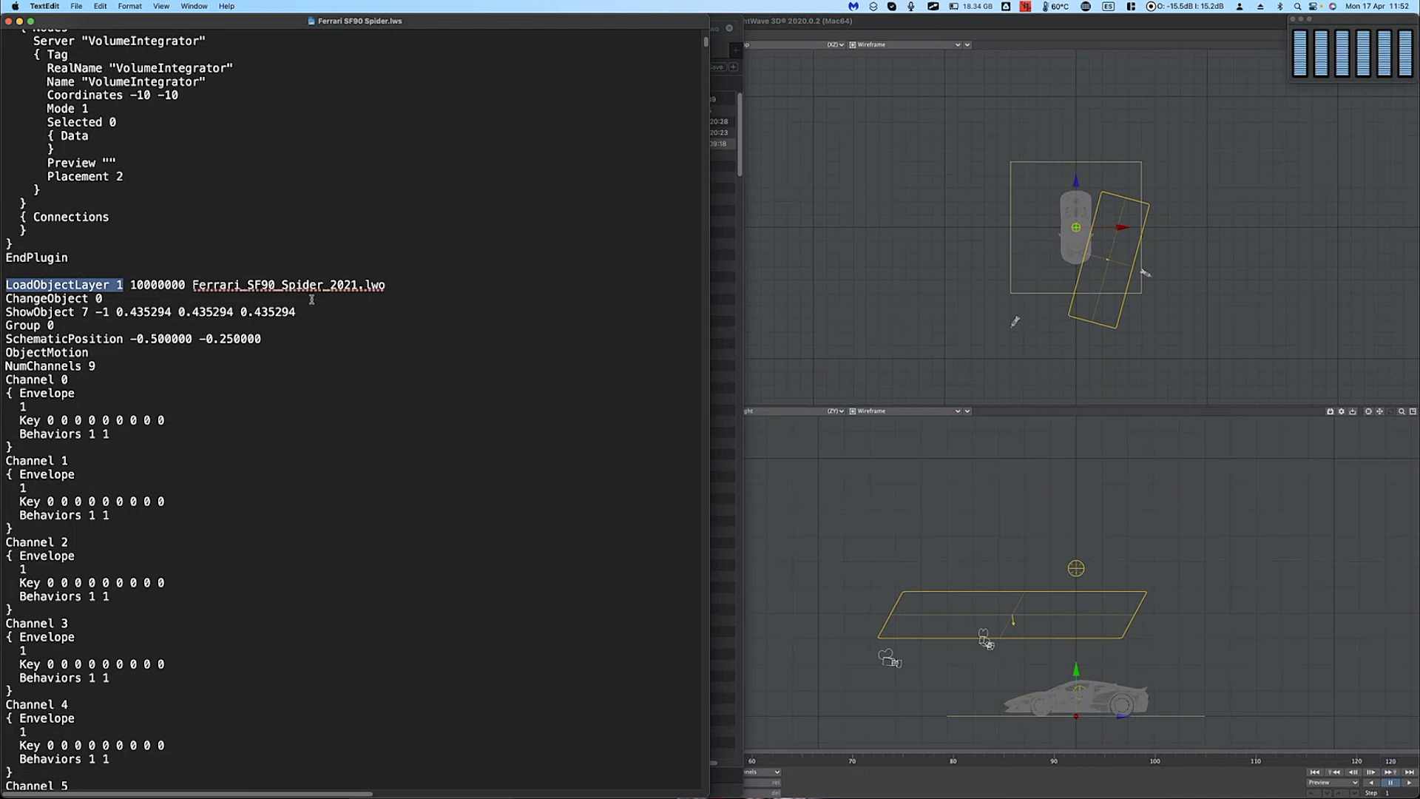
Step: Examine the layer 1 block of the scene file, from its motion channels through the mesh deformer plugins to the layer 2 load line
scroll(488, 347, "down", 20)
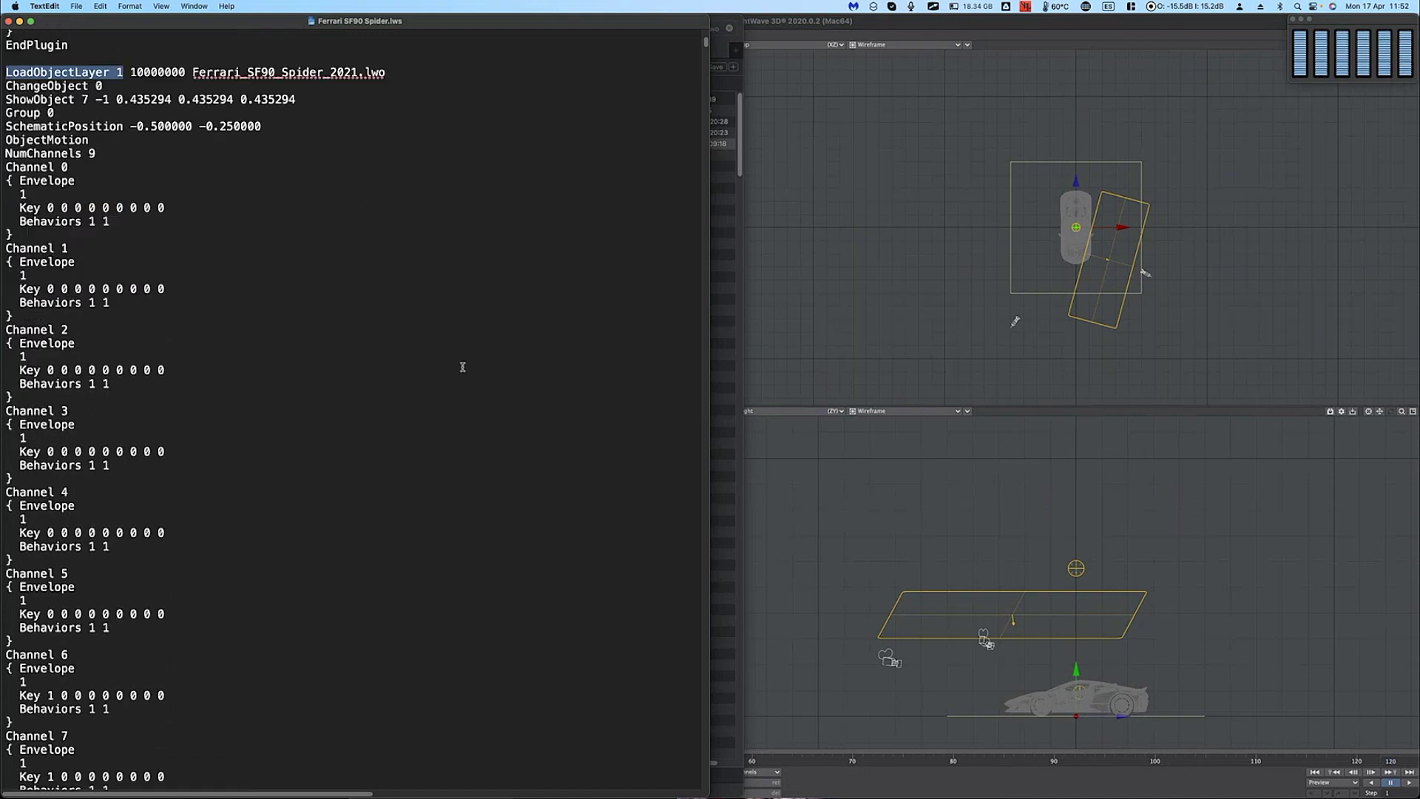
scroll(460, 365, "down", 15)
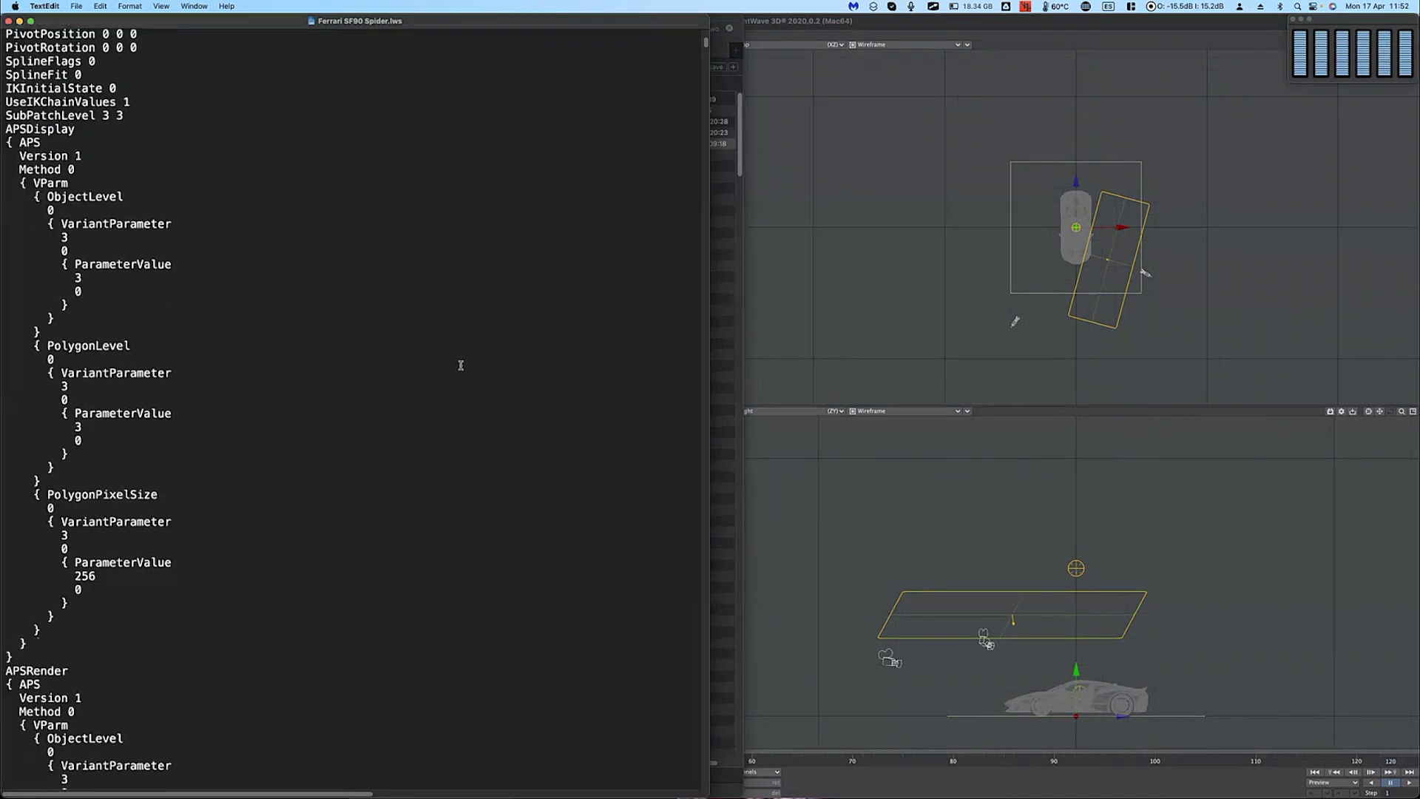
scroll(461, 365, "down", 10)
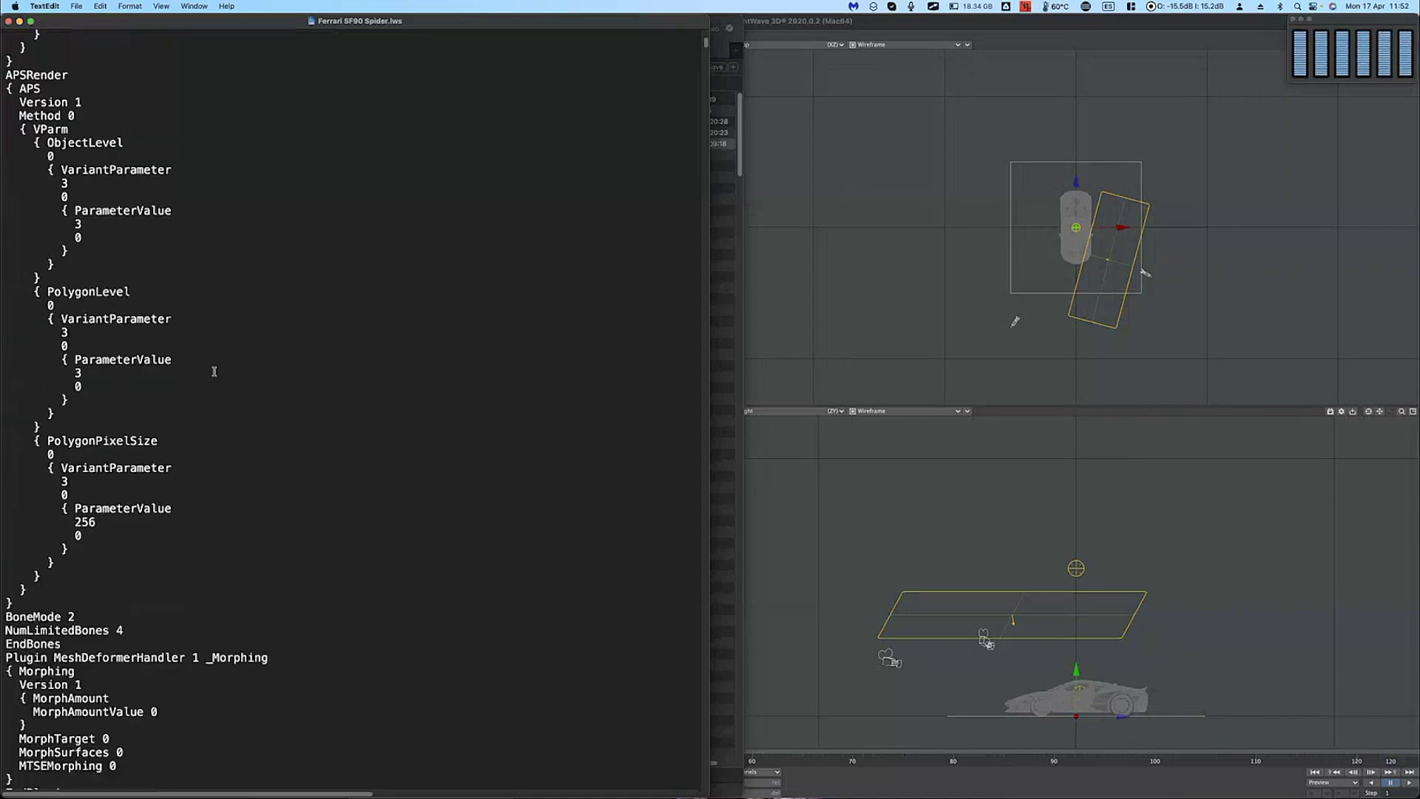
scroll(353, 415, "down", 8)
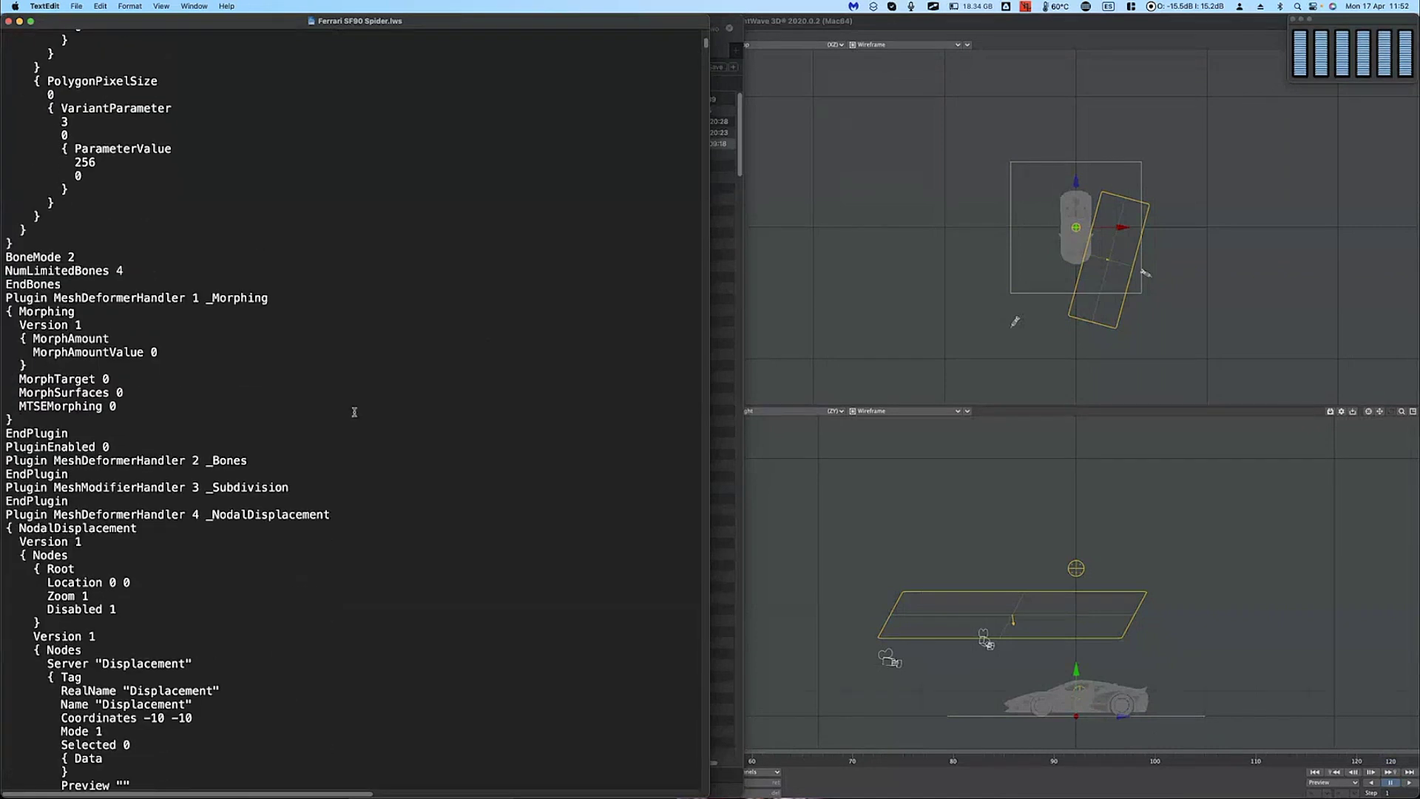
scroll(353, 411, "down", 10)
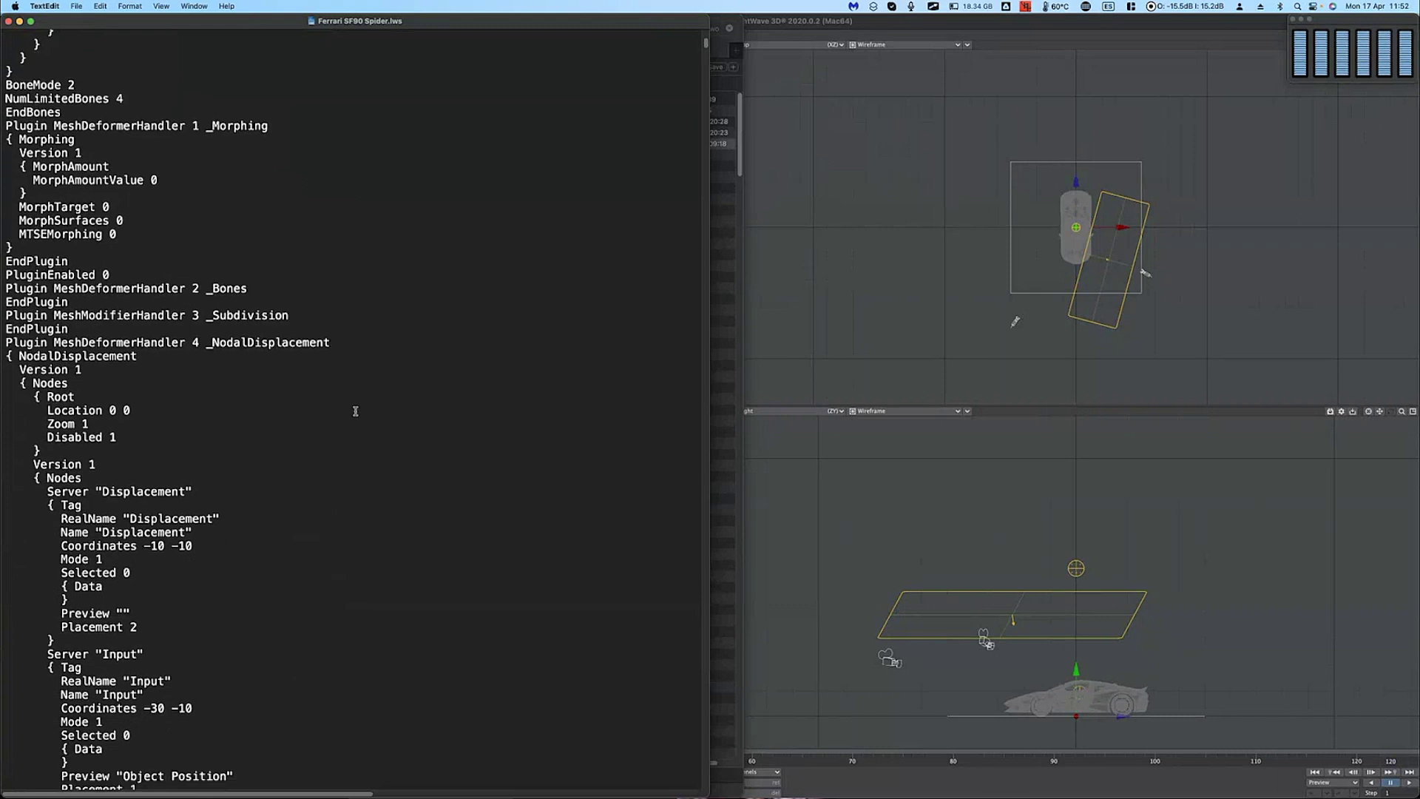
scroll(356, 410, "down", 14)
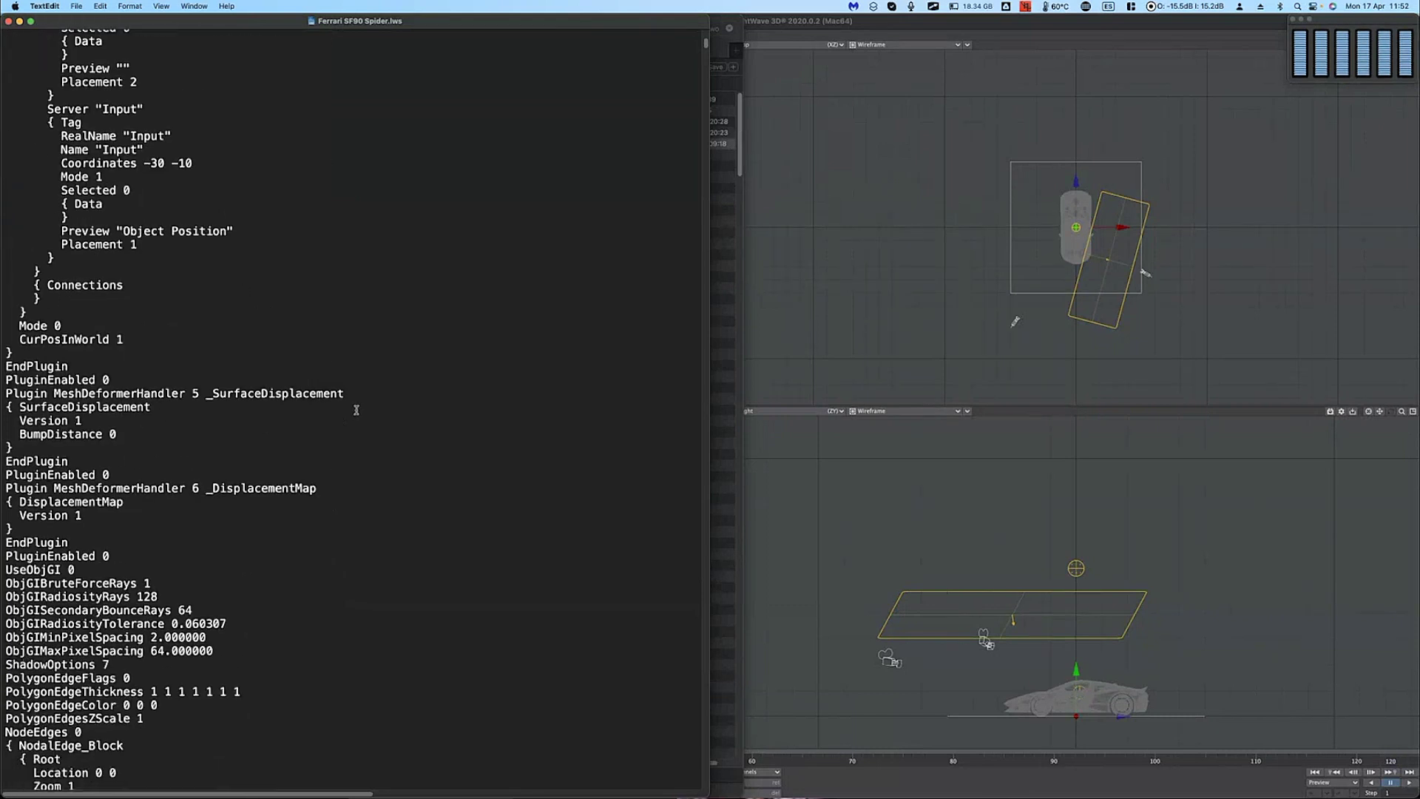
scroll(356, 409, "down", 14)
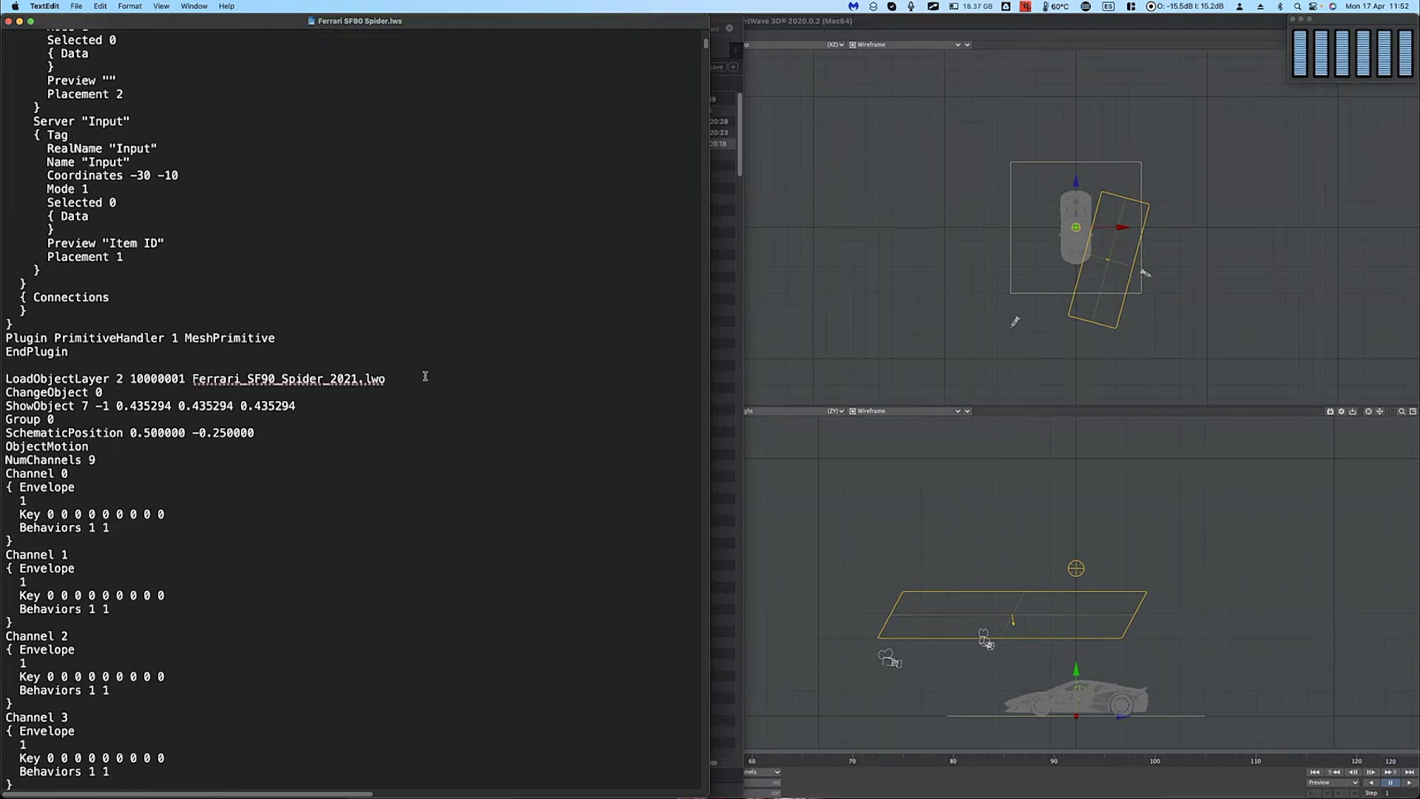
Step: Read the layer 2 block through to the layer 3 load line, highlighting the EndPlugin line after the _Morphing handler on the way
scroll(425, 377, "down", 2)
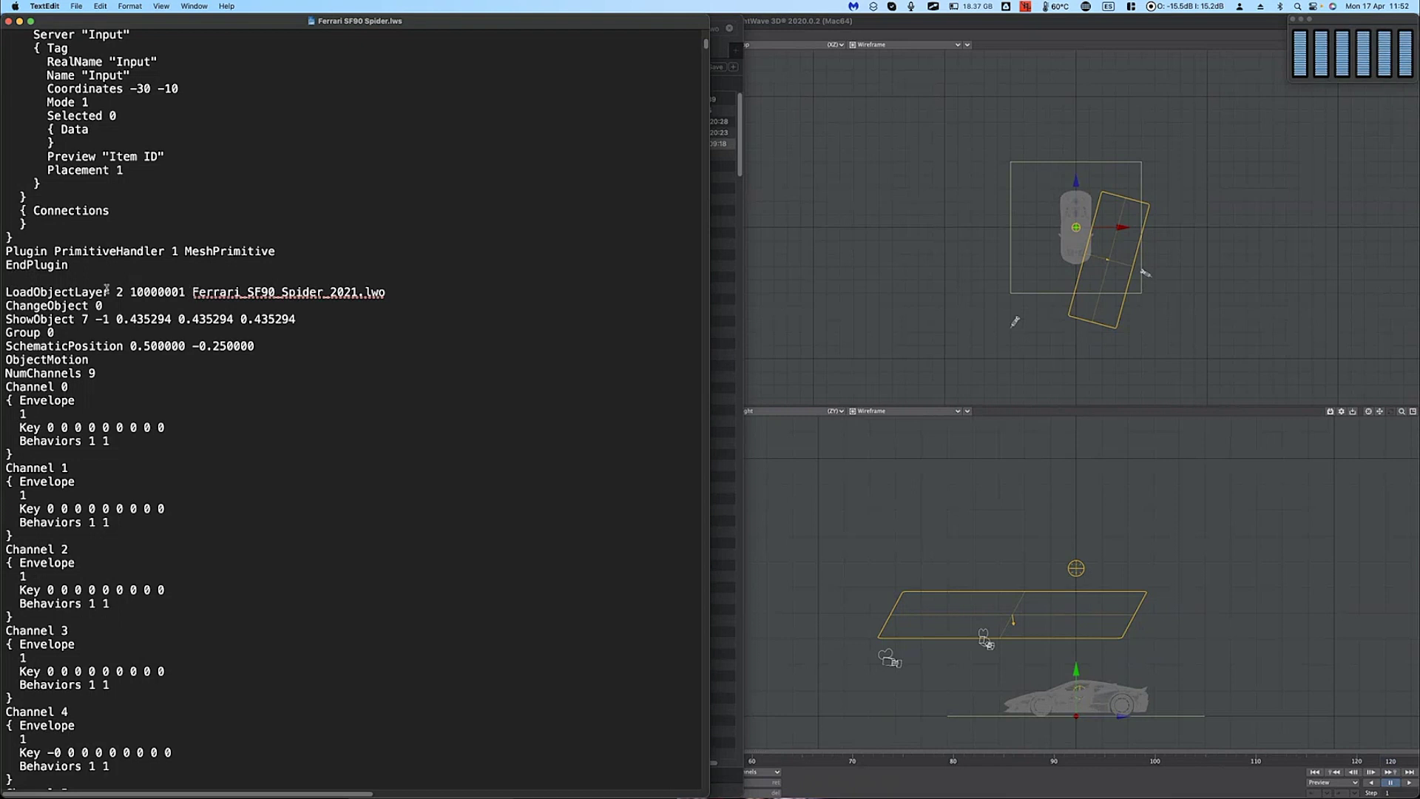
scroll(325, 317, "down", 5)
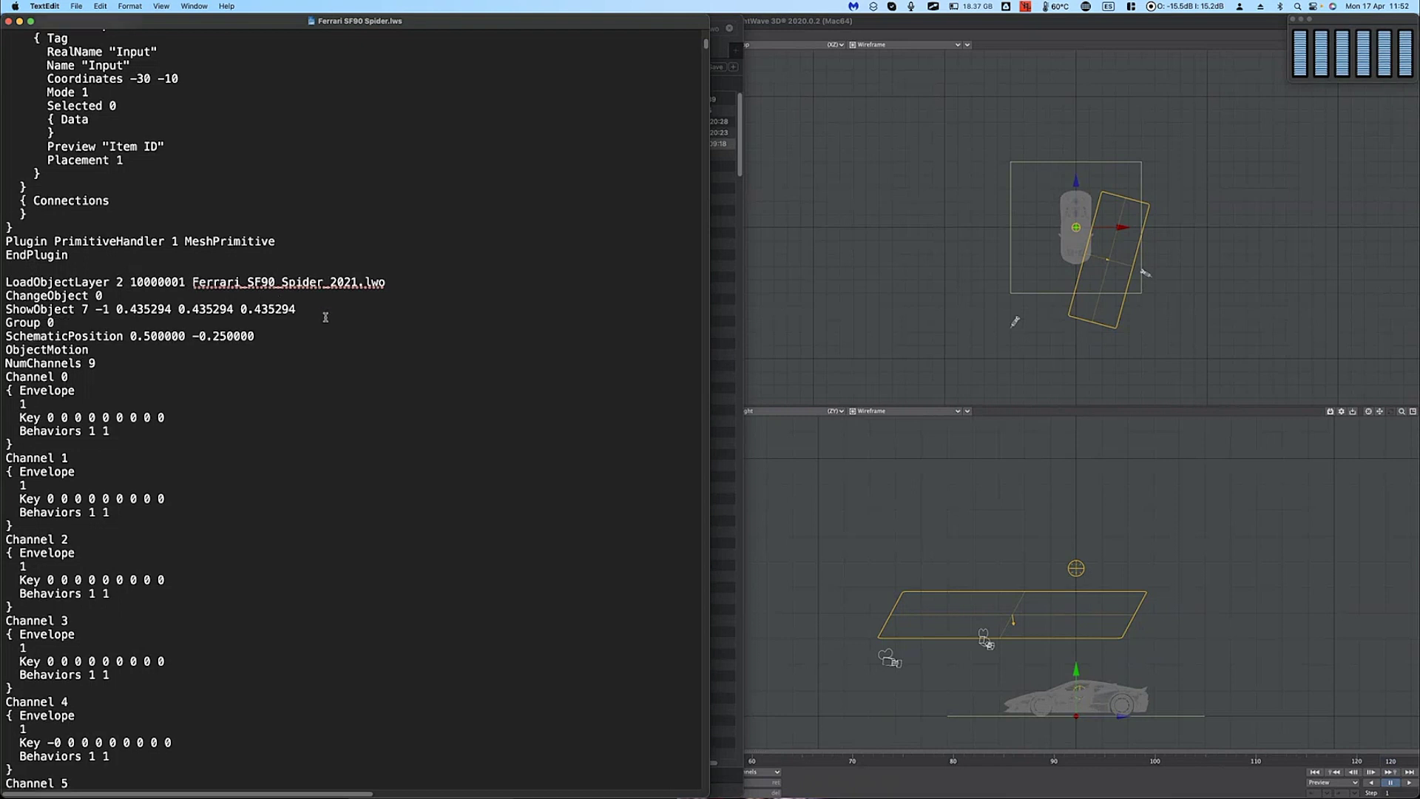
scroll(325, 317, "down", 15)
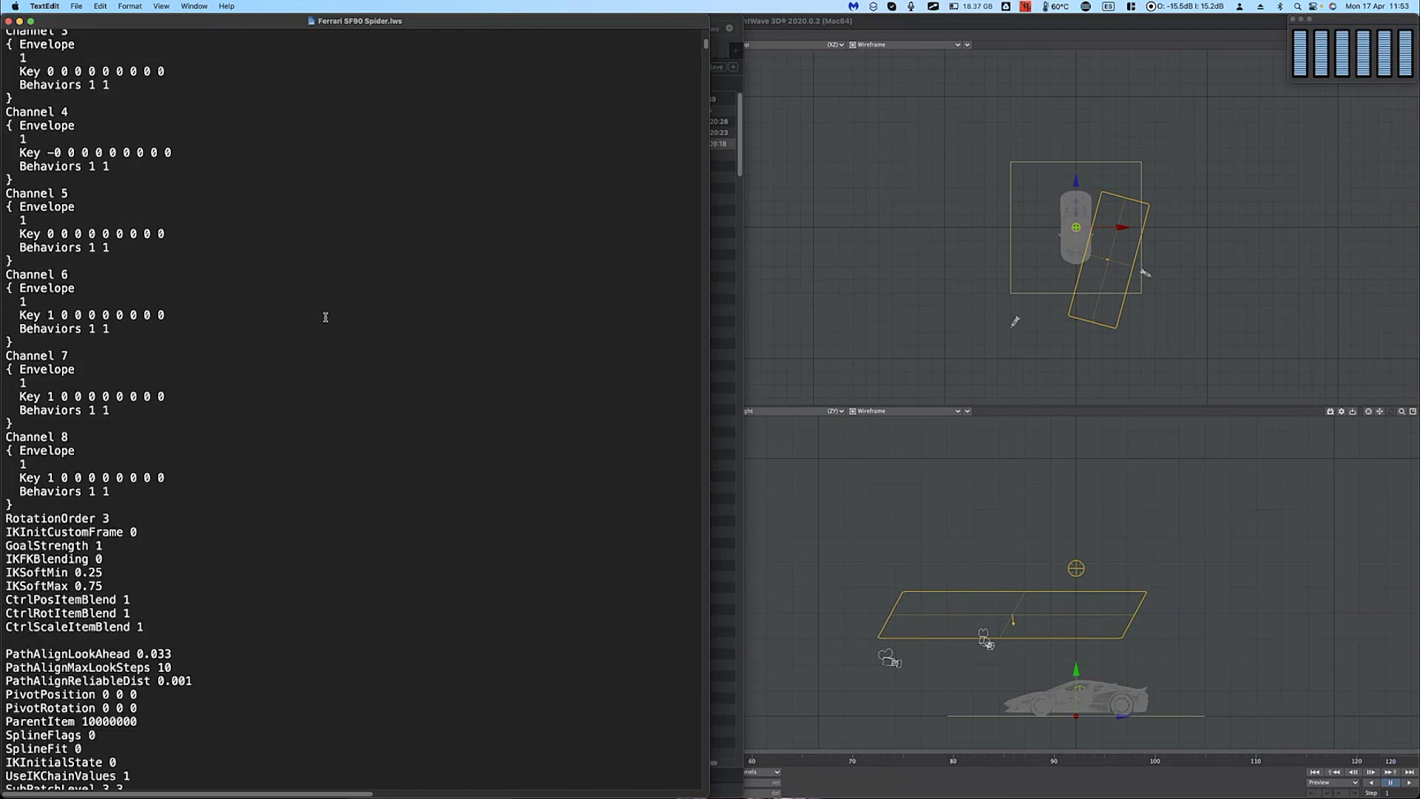
scroll(326, 317, "down", 15)
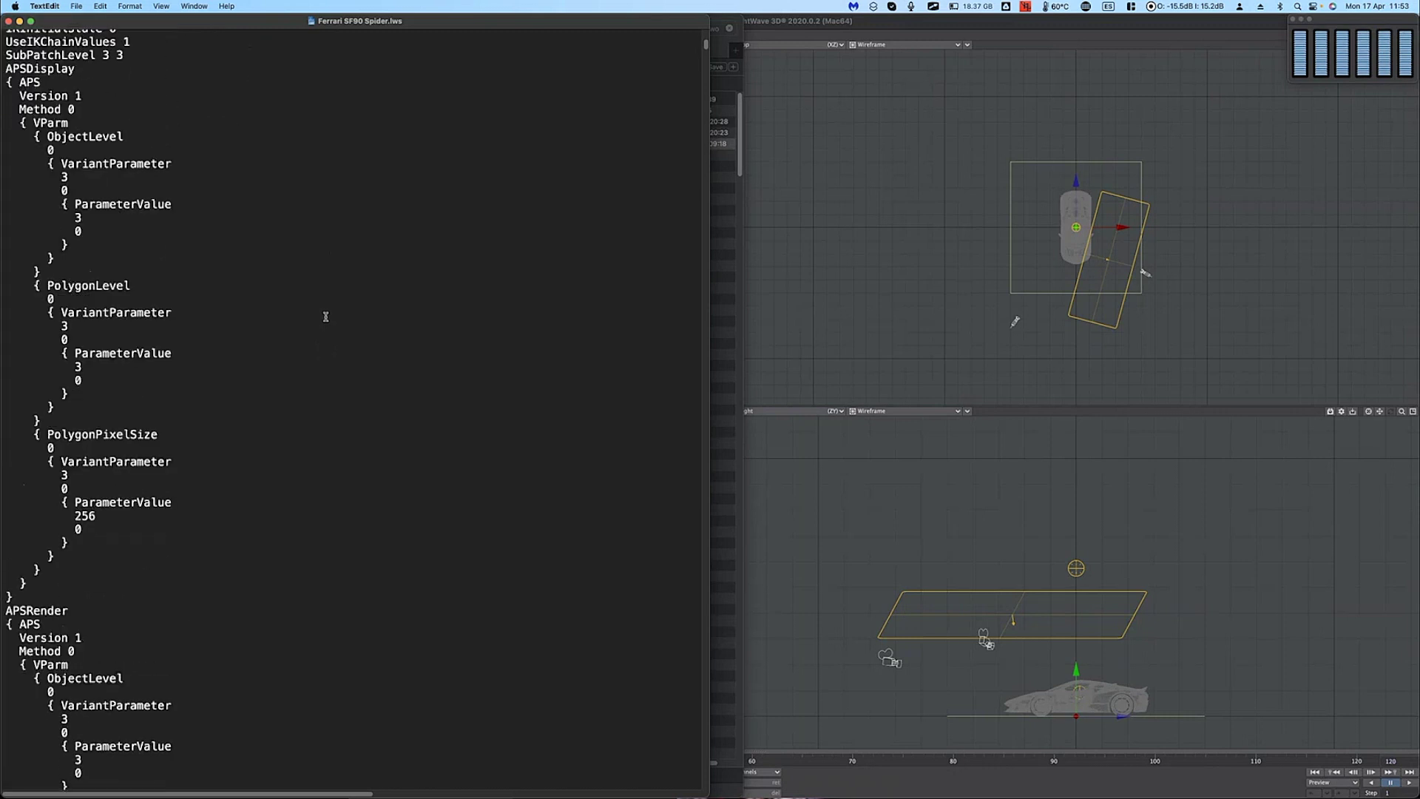
scroll(326, 317, "down", 8)
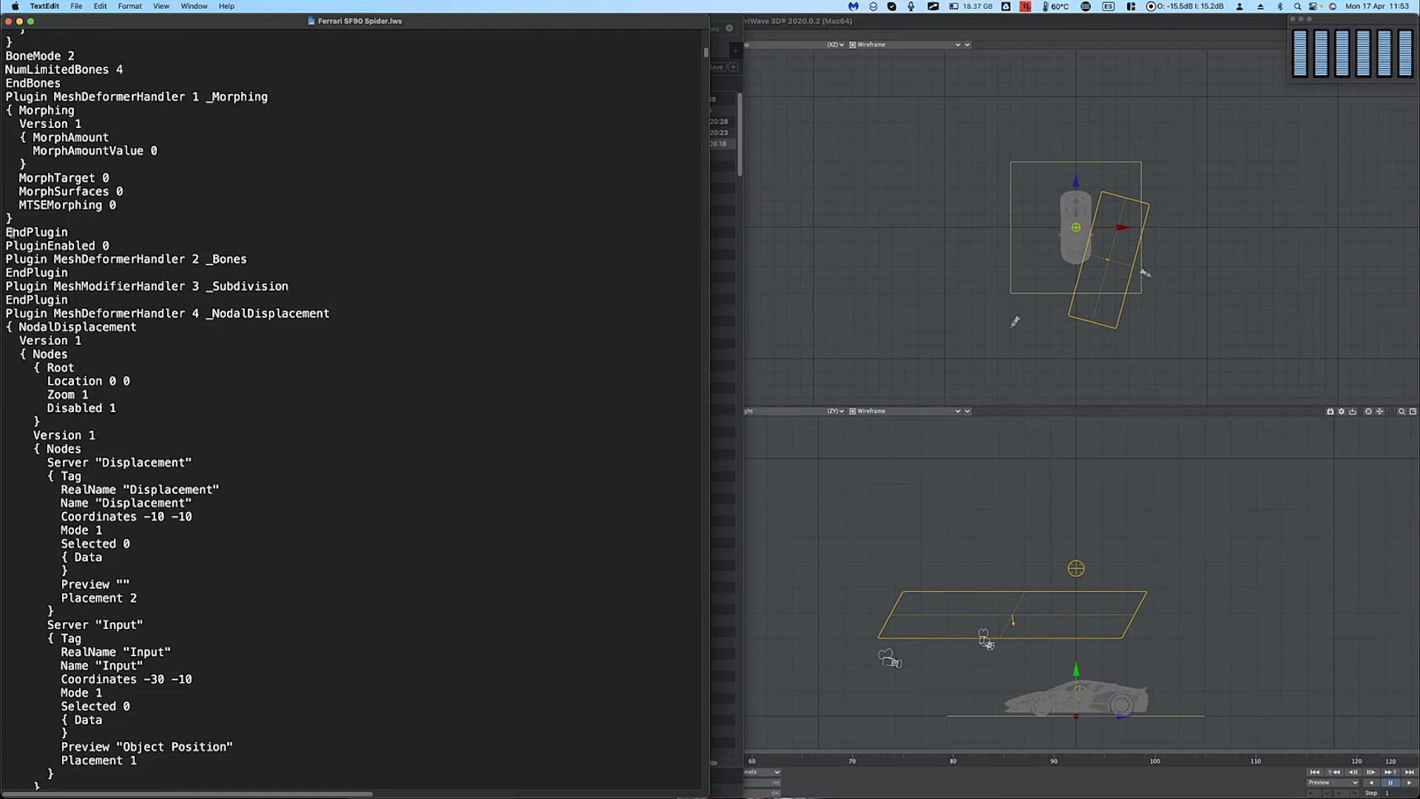
left_click_drag(7, 232, 74, 233)
left_click(94, 231)
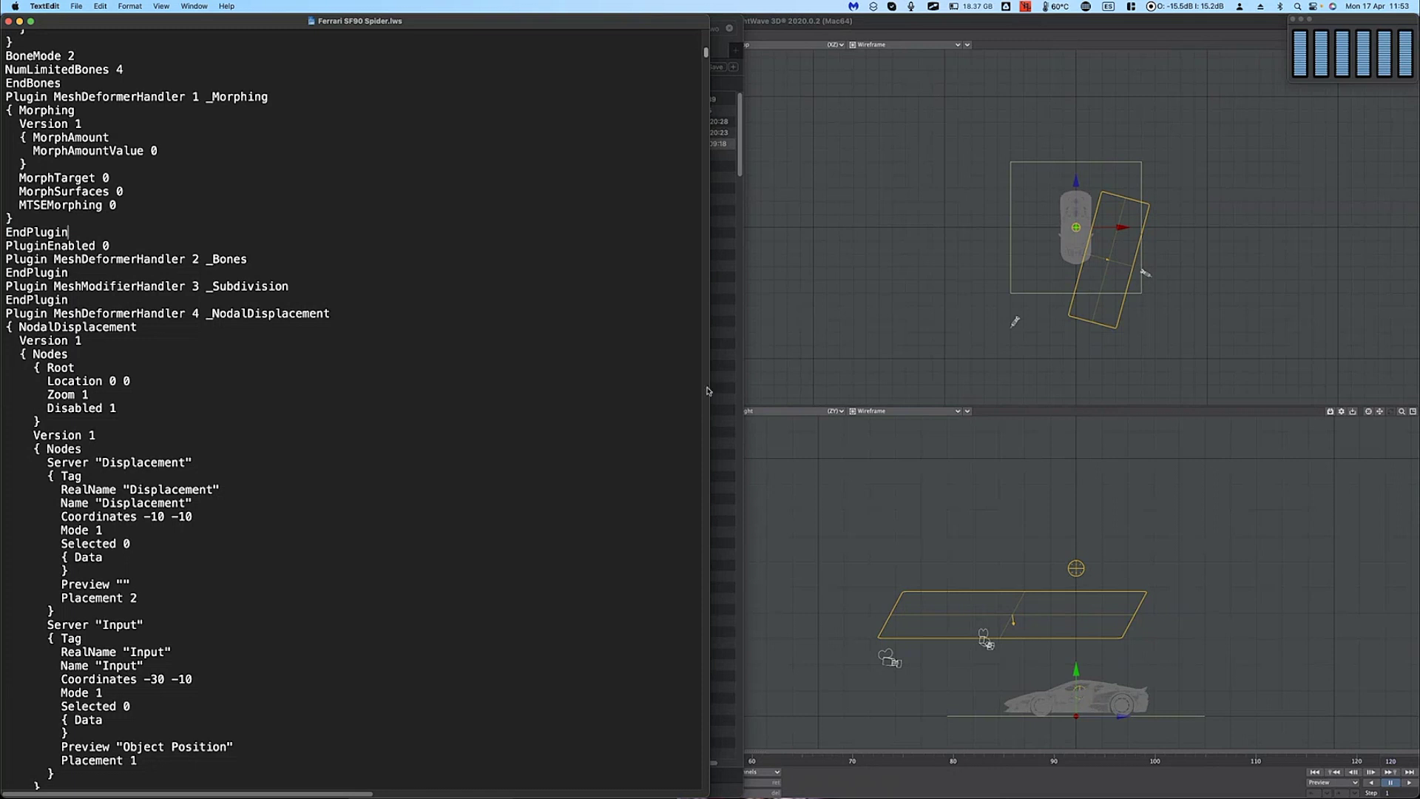
scroll(703, 394, "down", 10)
scroll(703, 394, "down", 12)
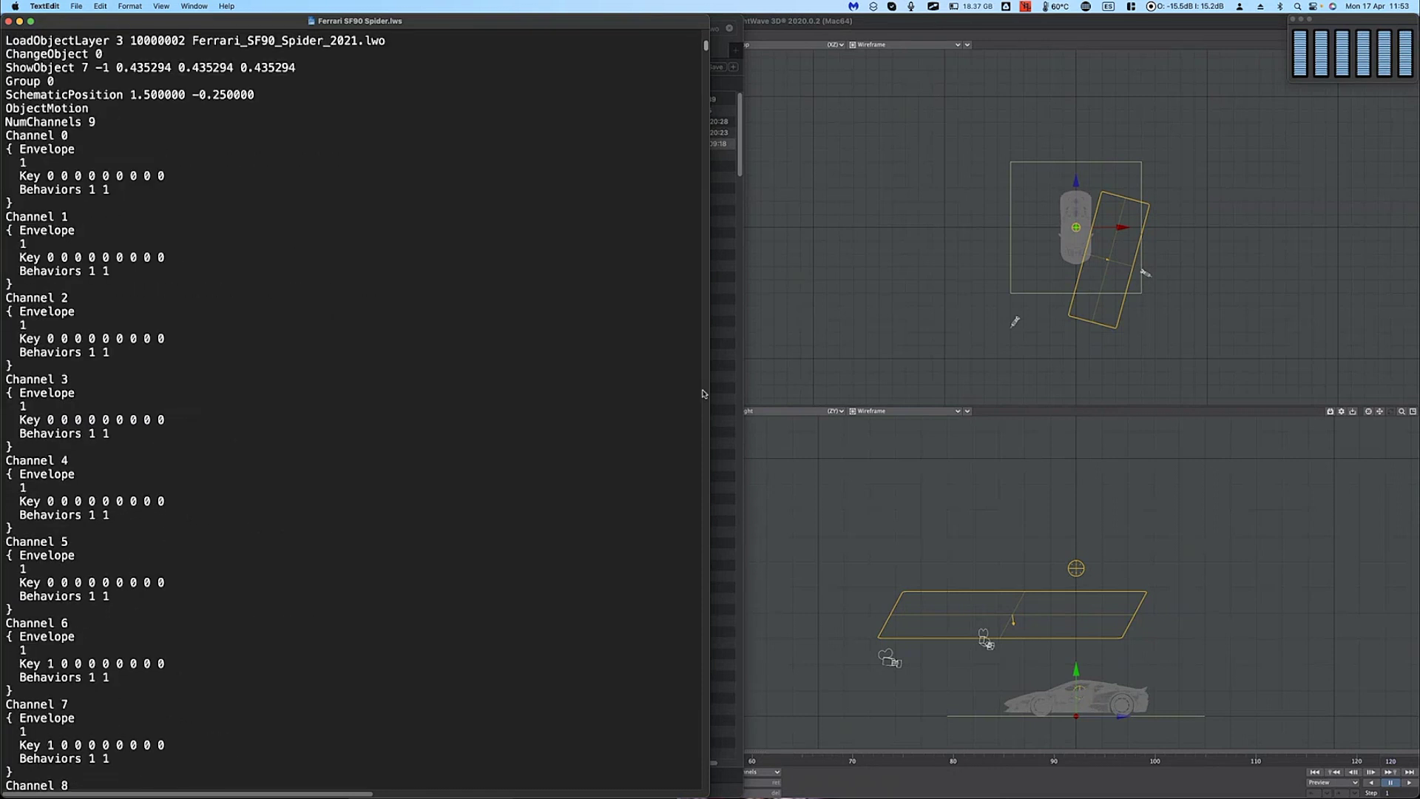
Step: Switch to LightWave Layout, show the plug-in utilities and open the Edit Plug-ins window with its directory scan dialog
left_click(840, 36)
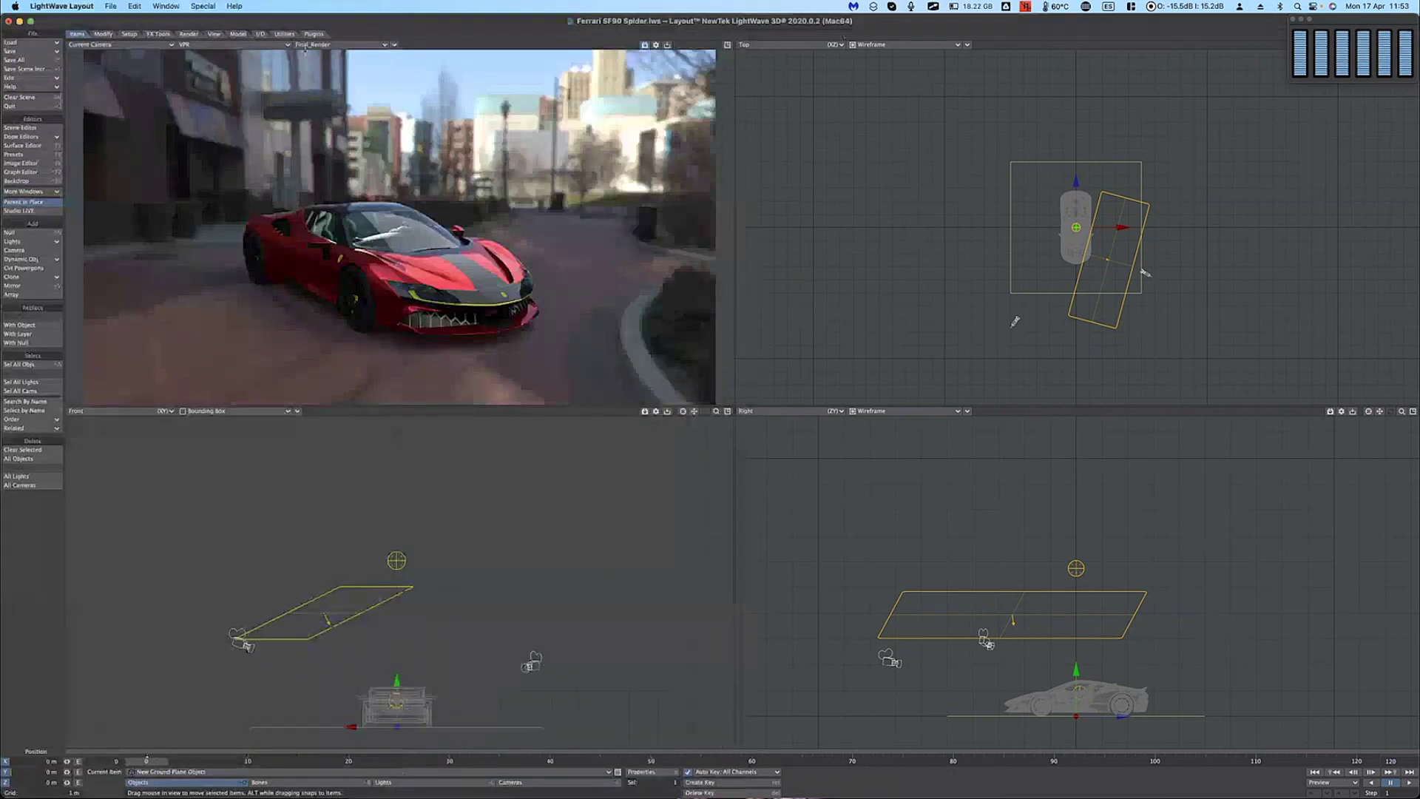
left_click(314, 34)
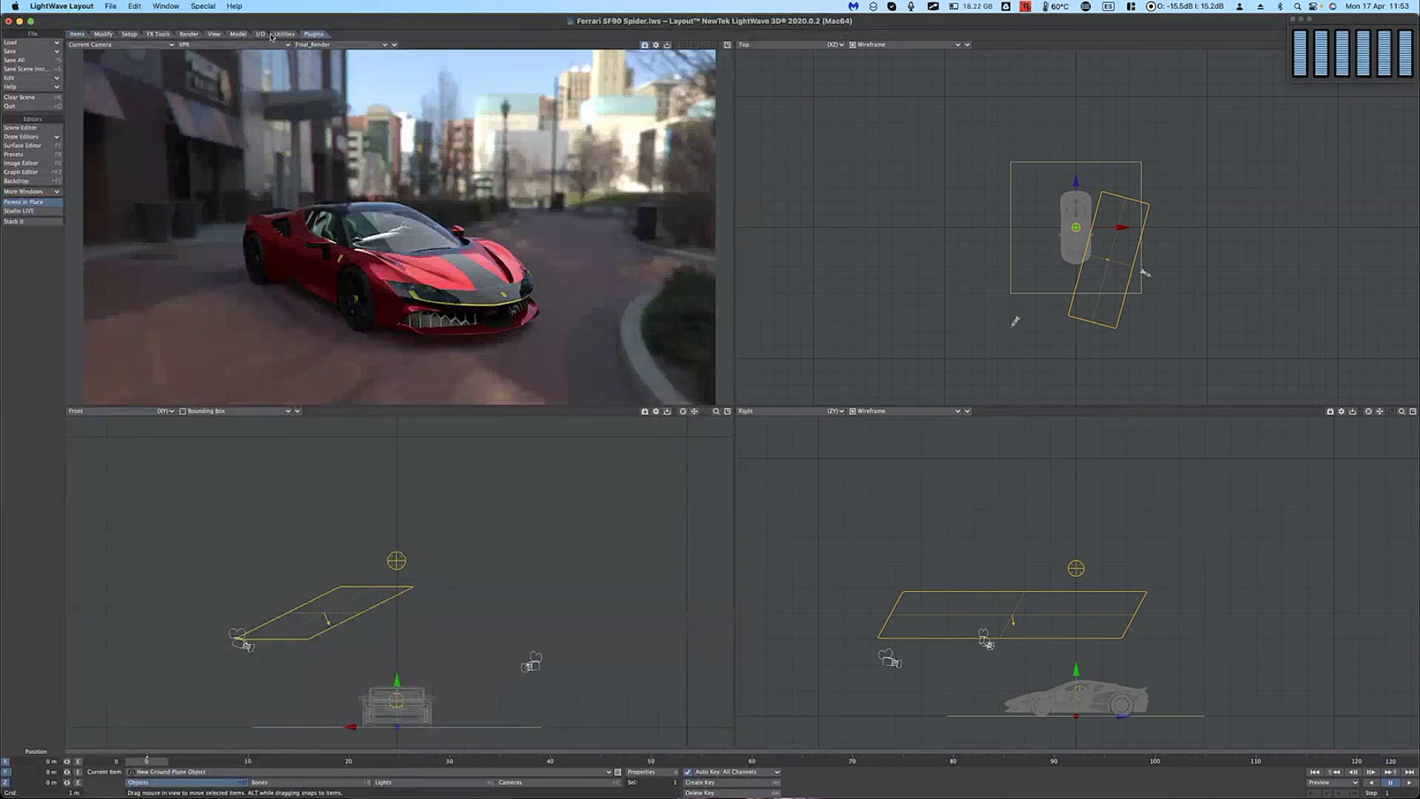
left_click(284, 35)
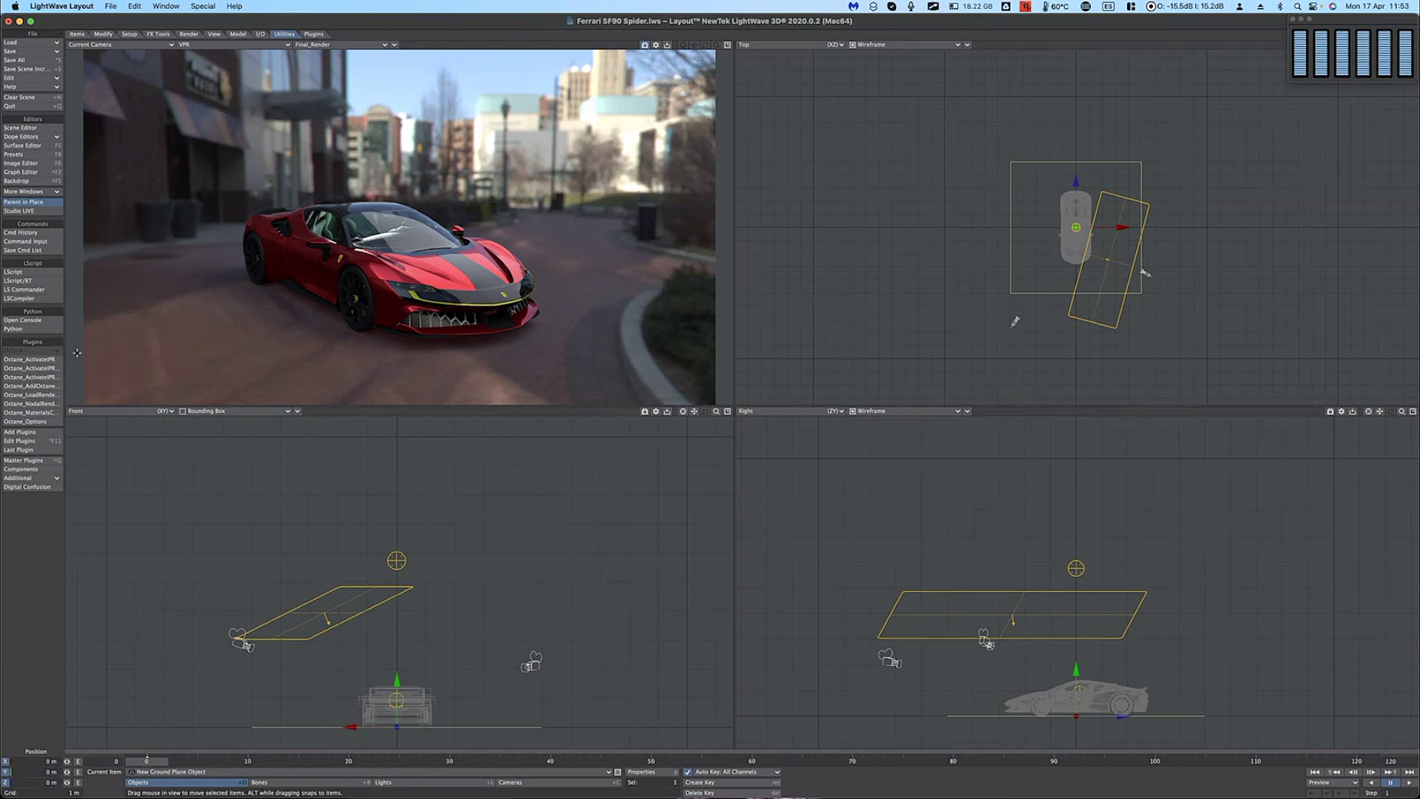
left_click(27, 441)
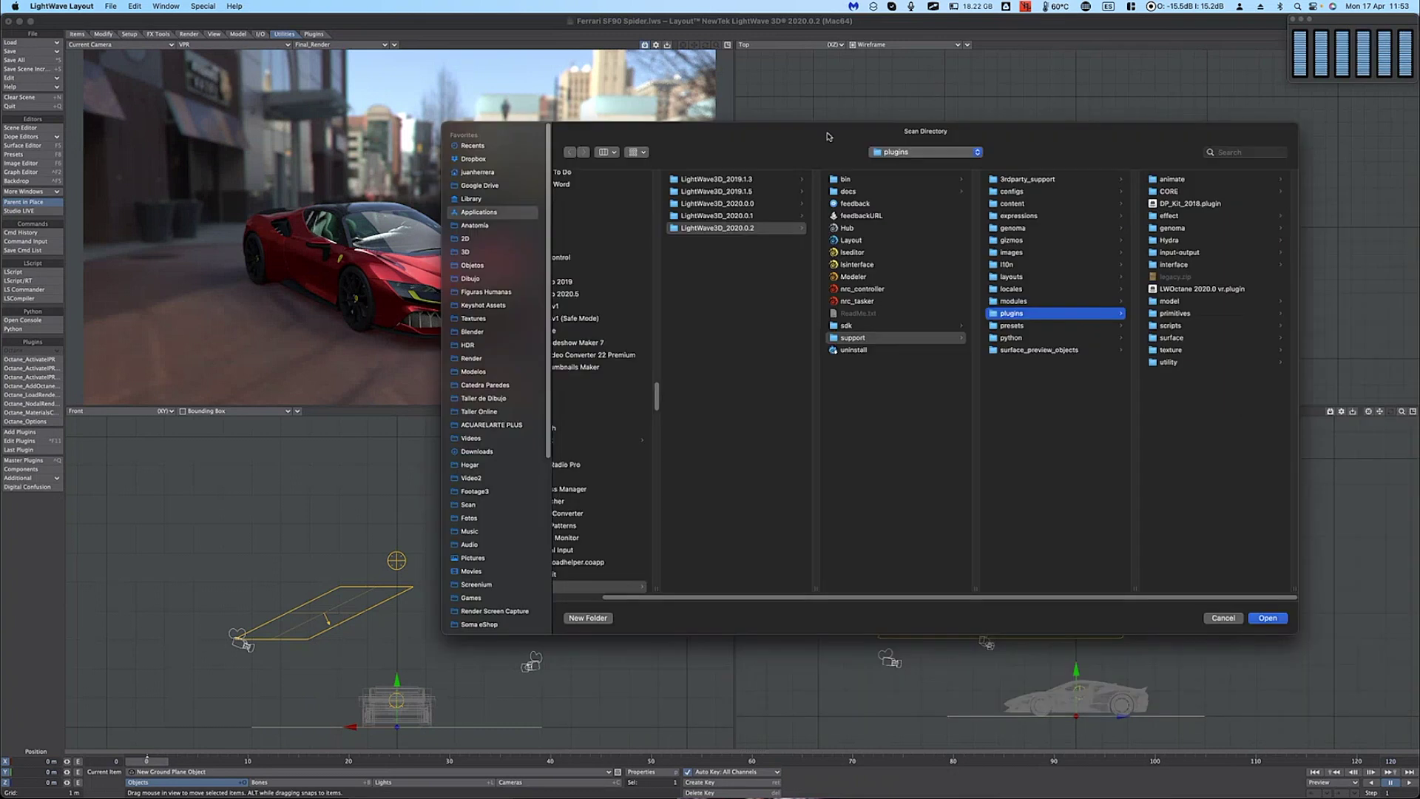
Step: View the plugins folder under LightWave3D_2020.0.2 support, cancel the directory scan and close the Edit Plug-ins window
scroll(584, 601, "left", 3)
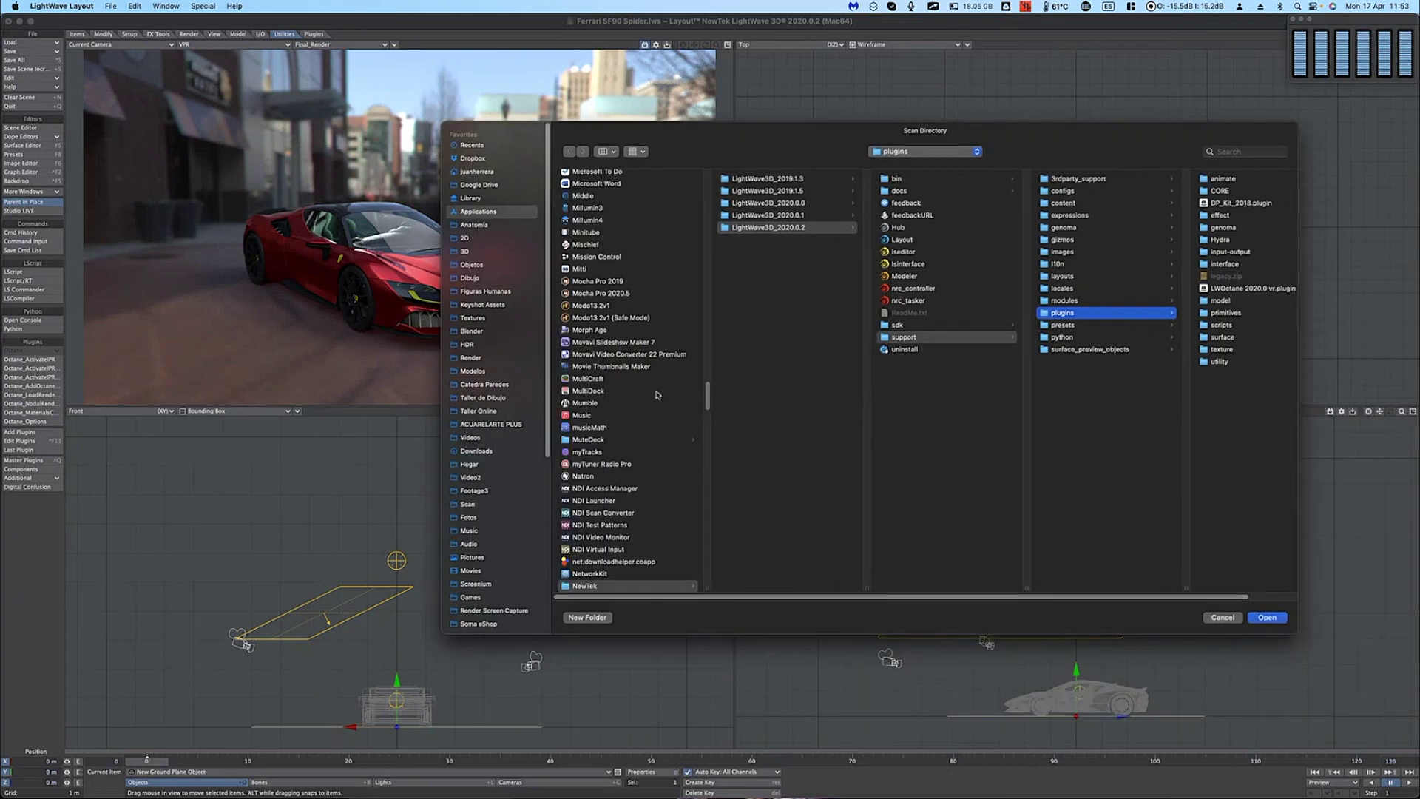
scroll(634, 548, "down", 3)
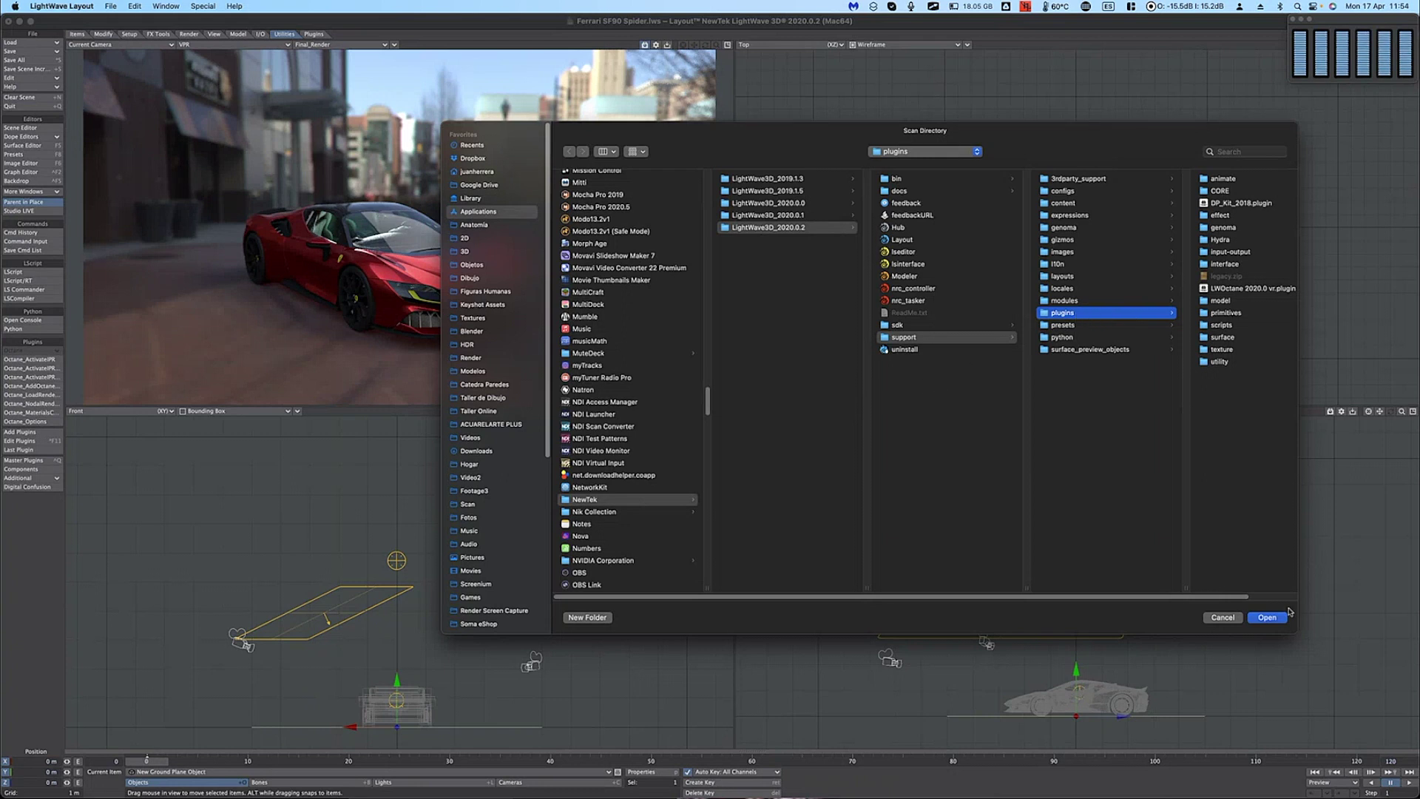
left_click(1228, 618)
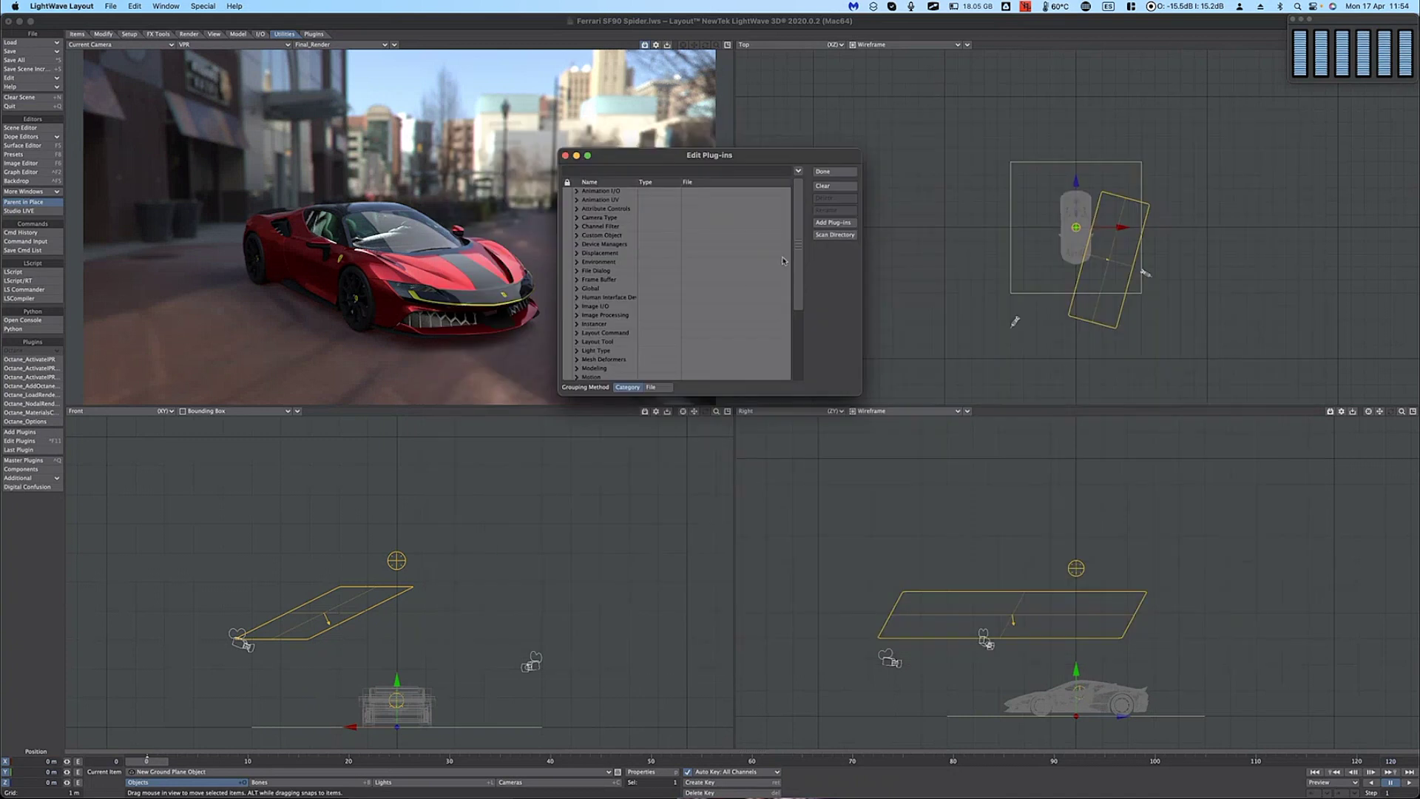
left_click(832, 173)
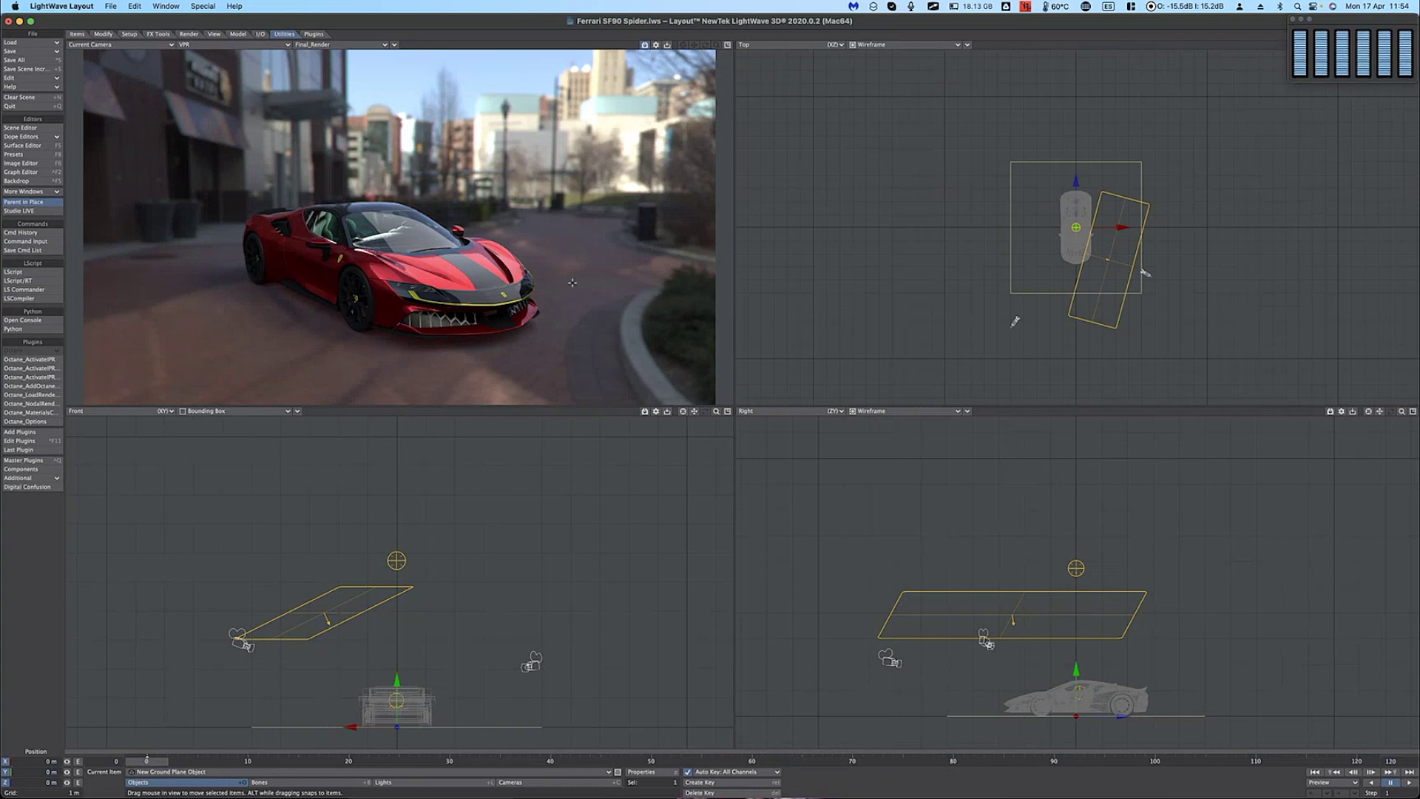
Step: Return to the scene file in TextEdit and examine the object layer settings, covering IK, path alignment, subpatch levels and mesh deformer plugins
key("super+Tab")
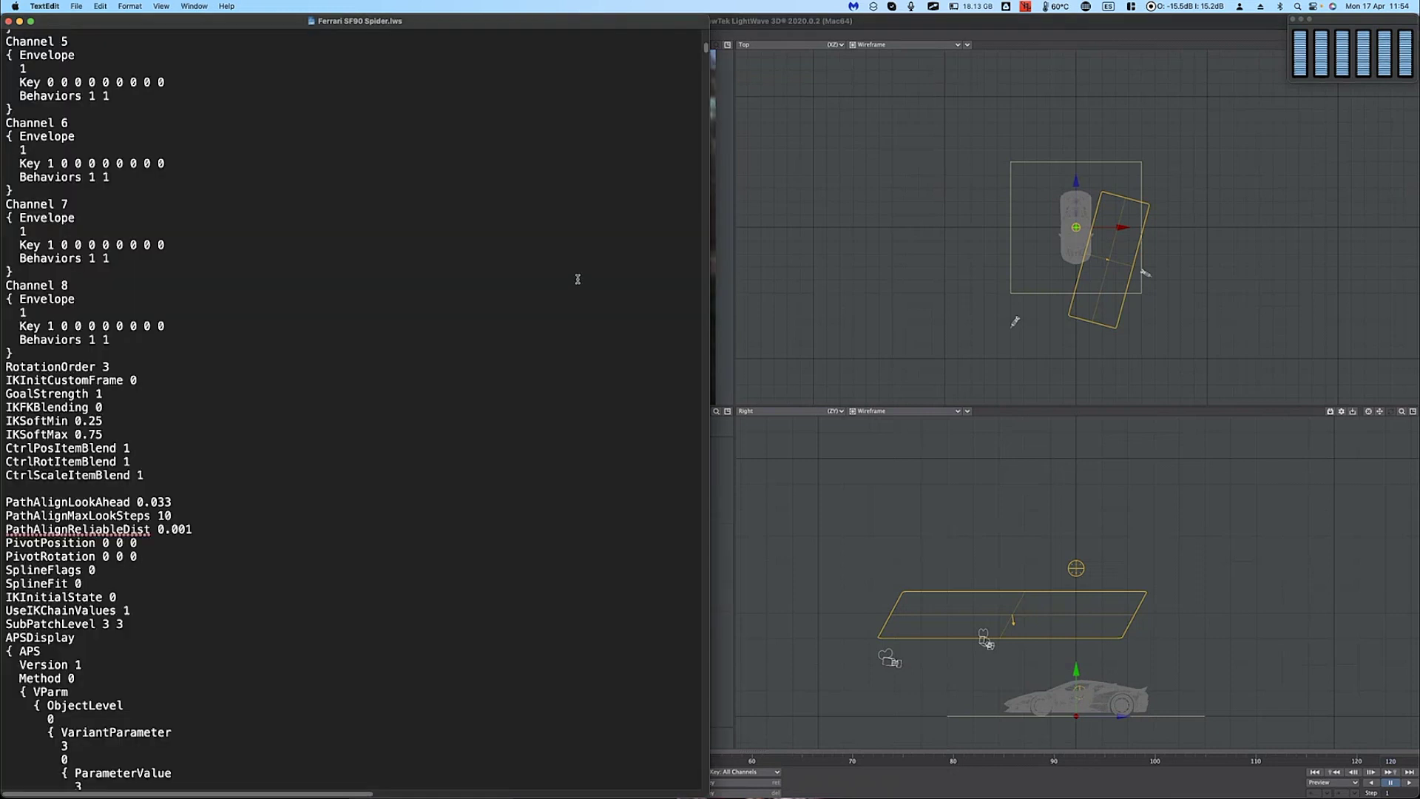
scroll(562, 295, "down", 2)
scroll(562, 296, "down", 6)
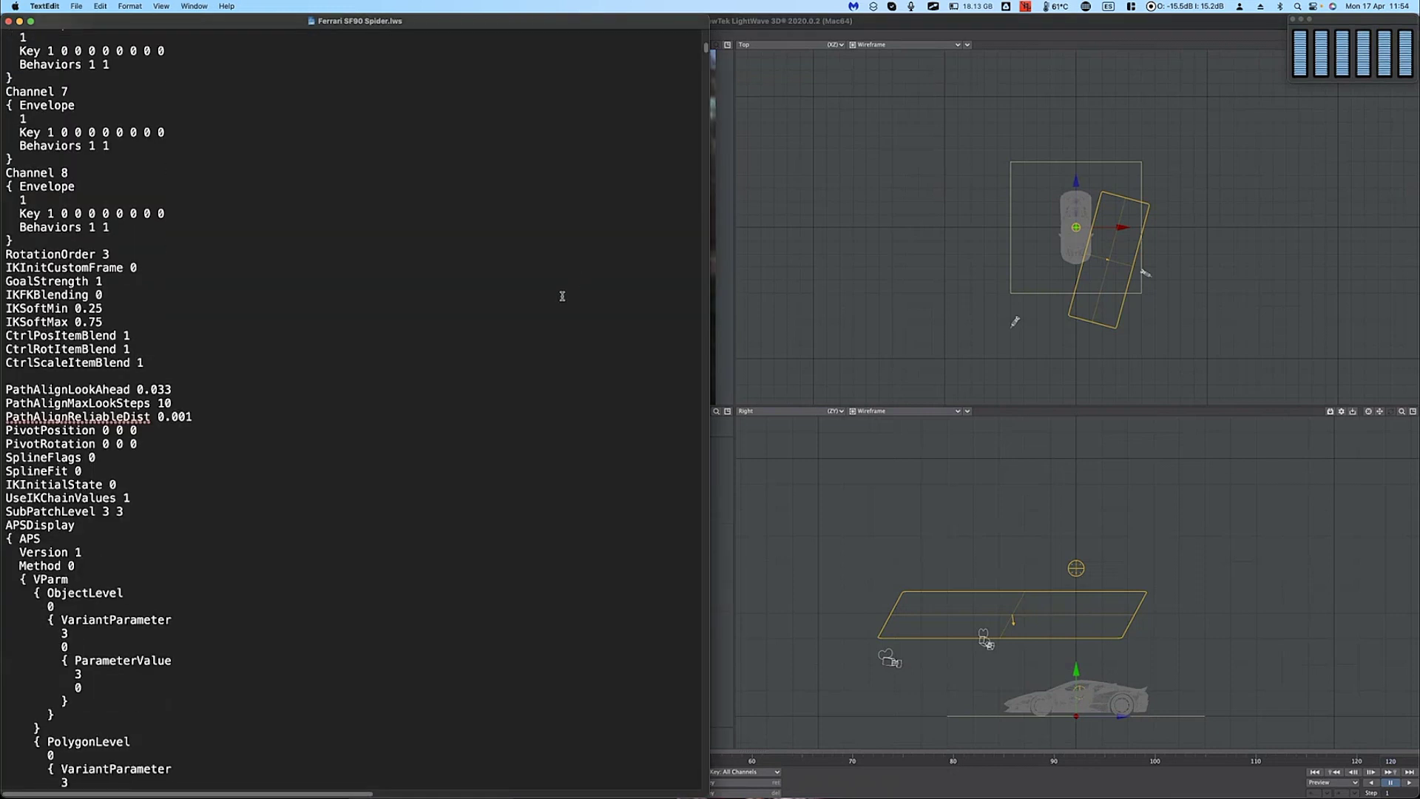
scroll(562, 295, "down", 10)
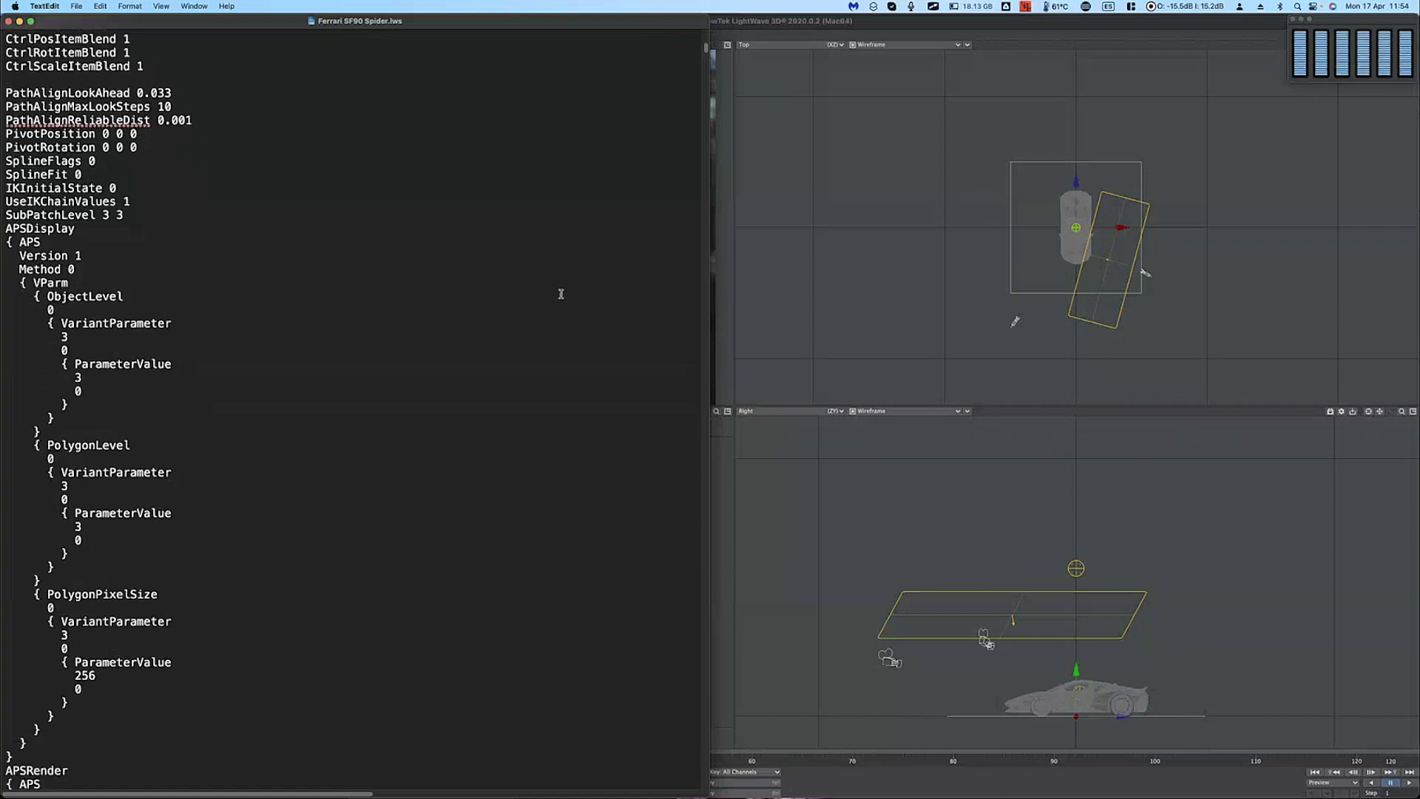
scroll(560, 293, "down", 15)
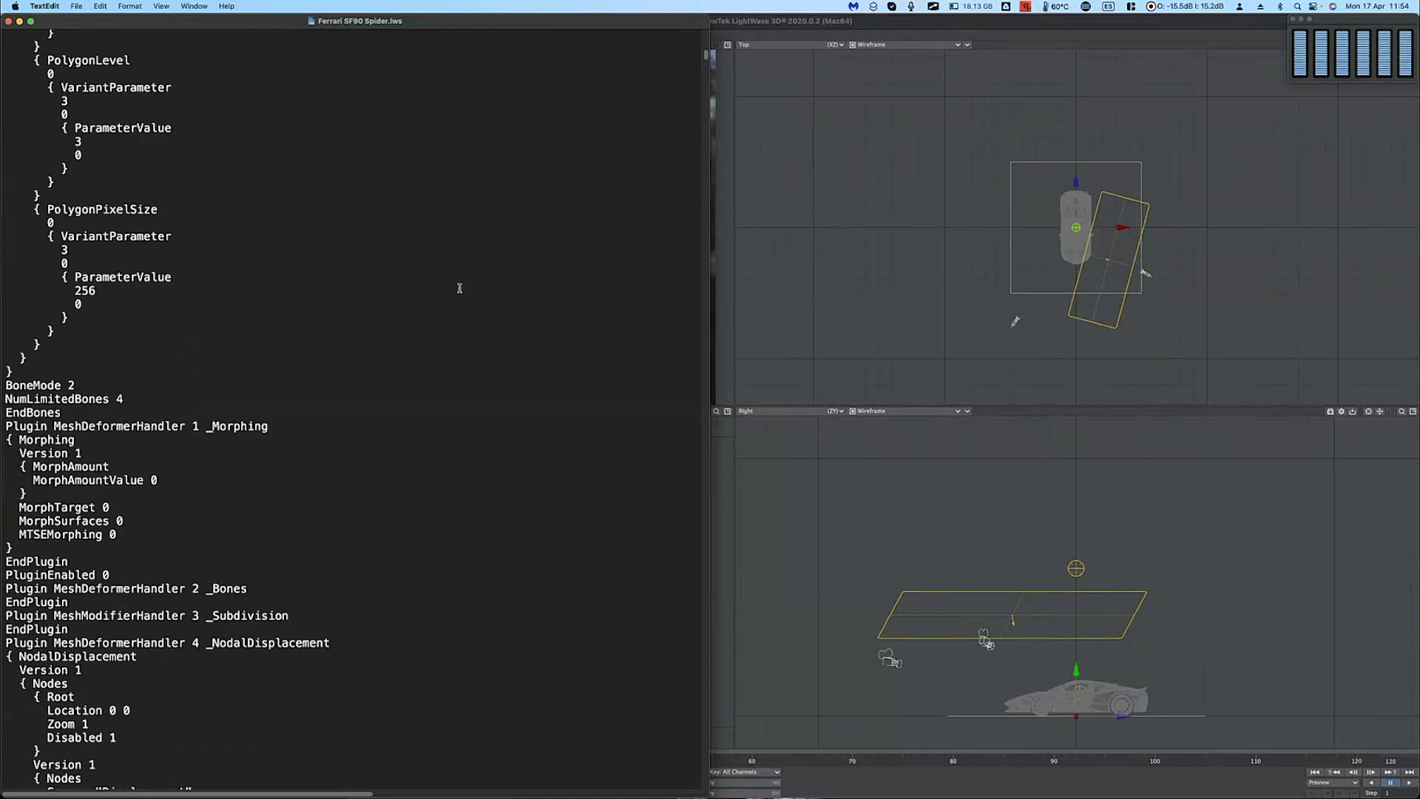
scroll(459, 288, "up", 16)
scroll(429, 254, "down", 4)
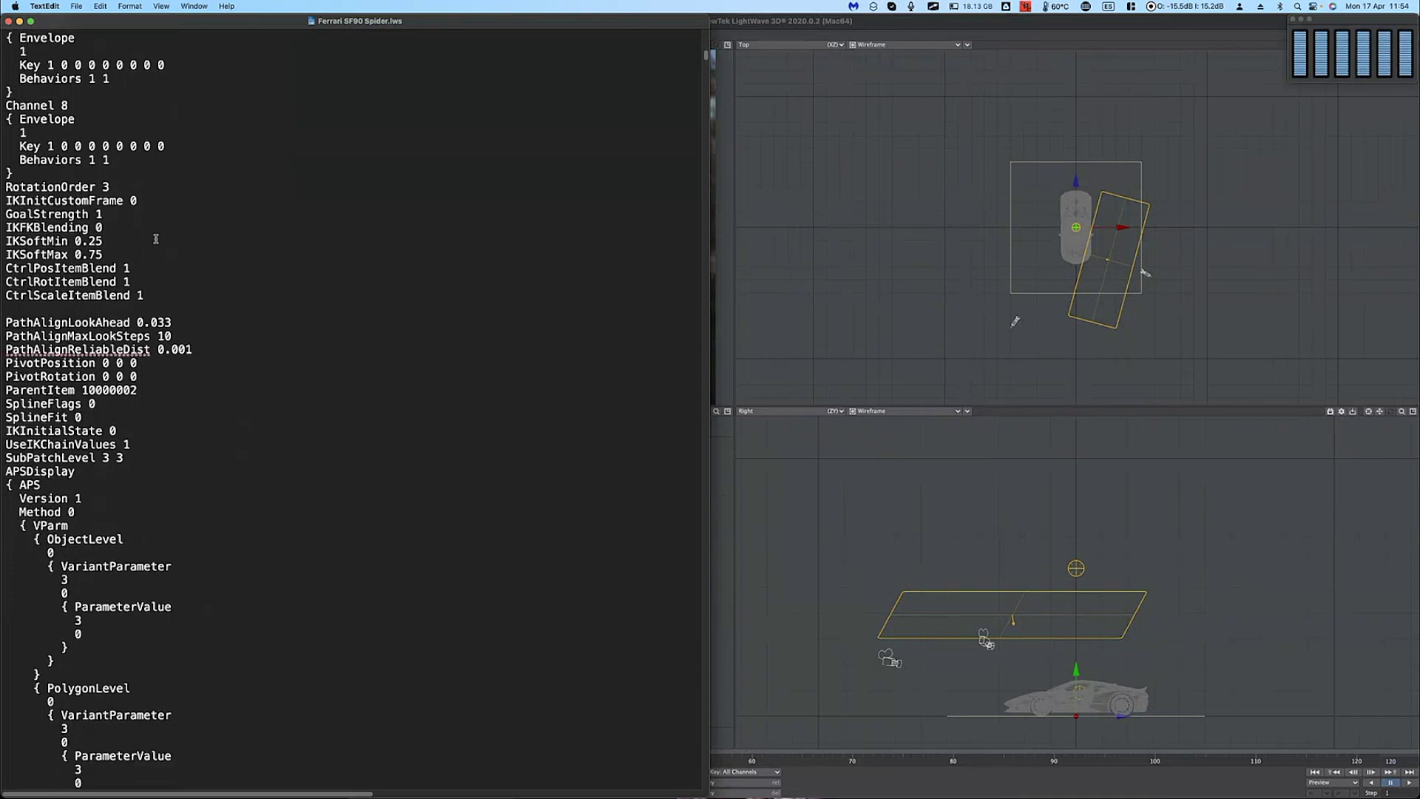
scroll(388, 324, "down", 13)
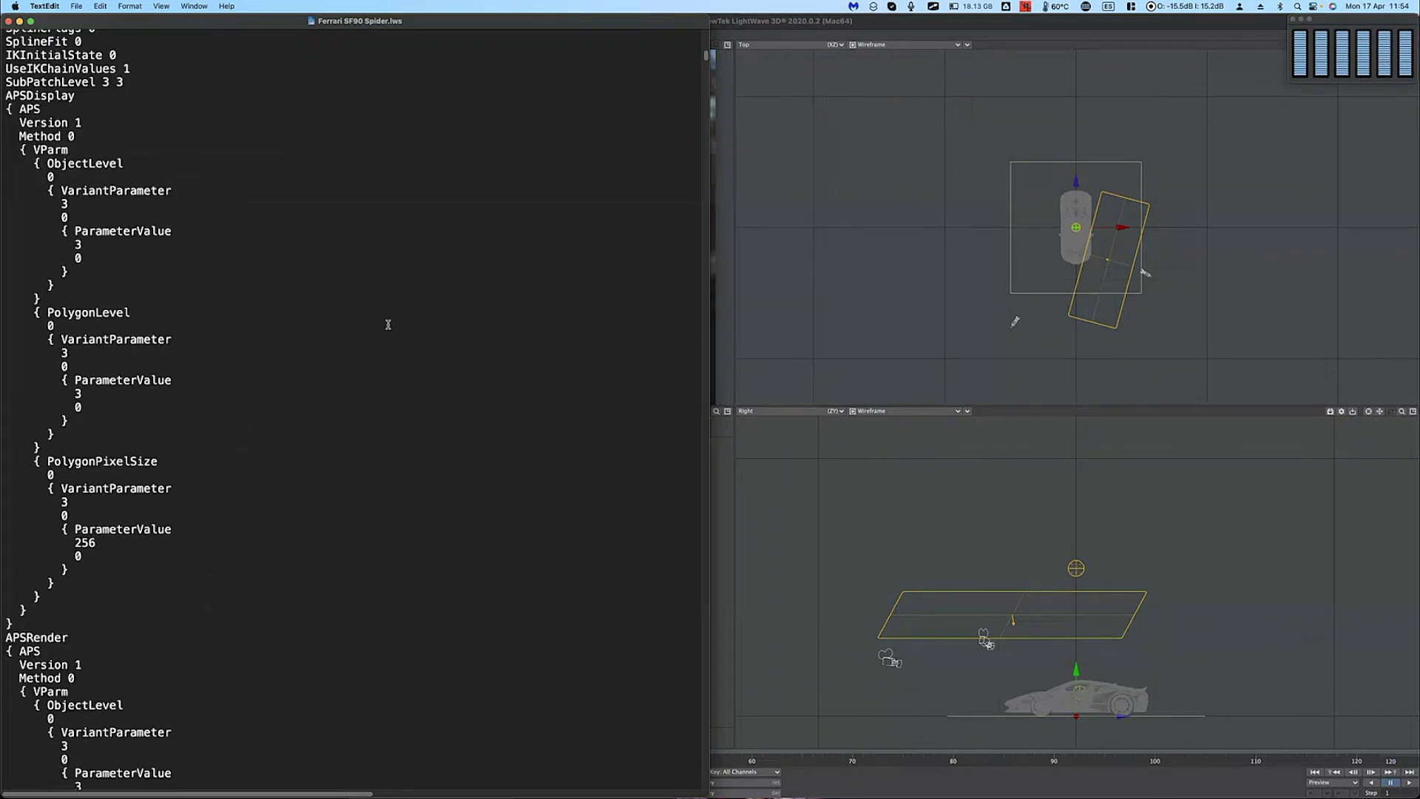
scroll(467, 300, "down", 5)
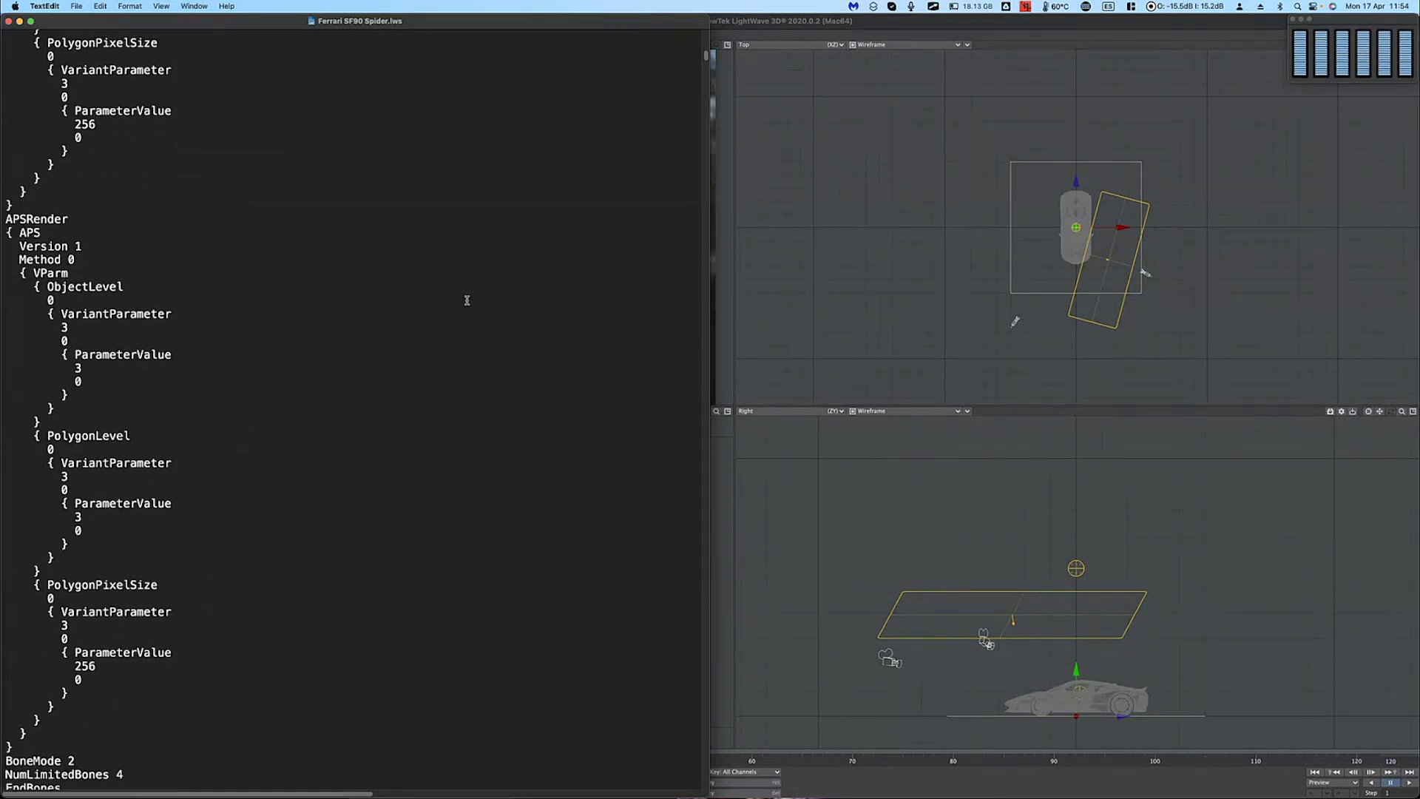
scroll(466, 300, "down", 10)
scroll(467, 301, "down", 6)
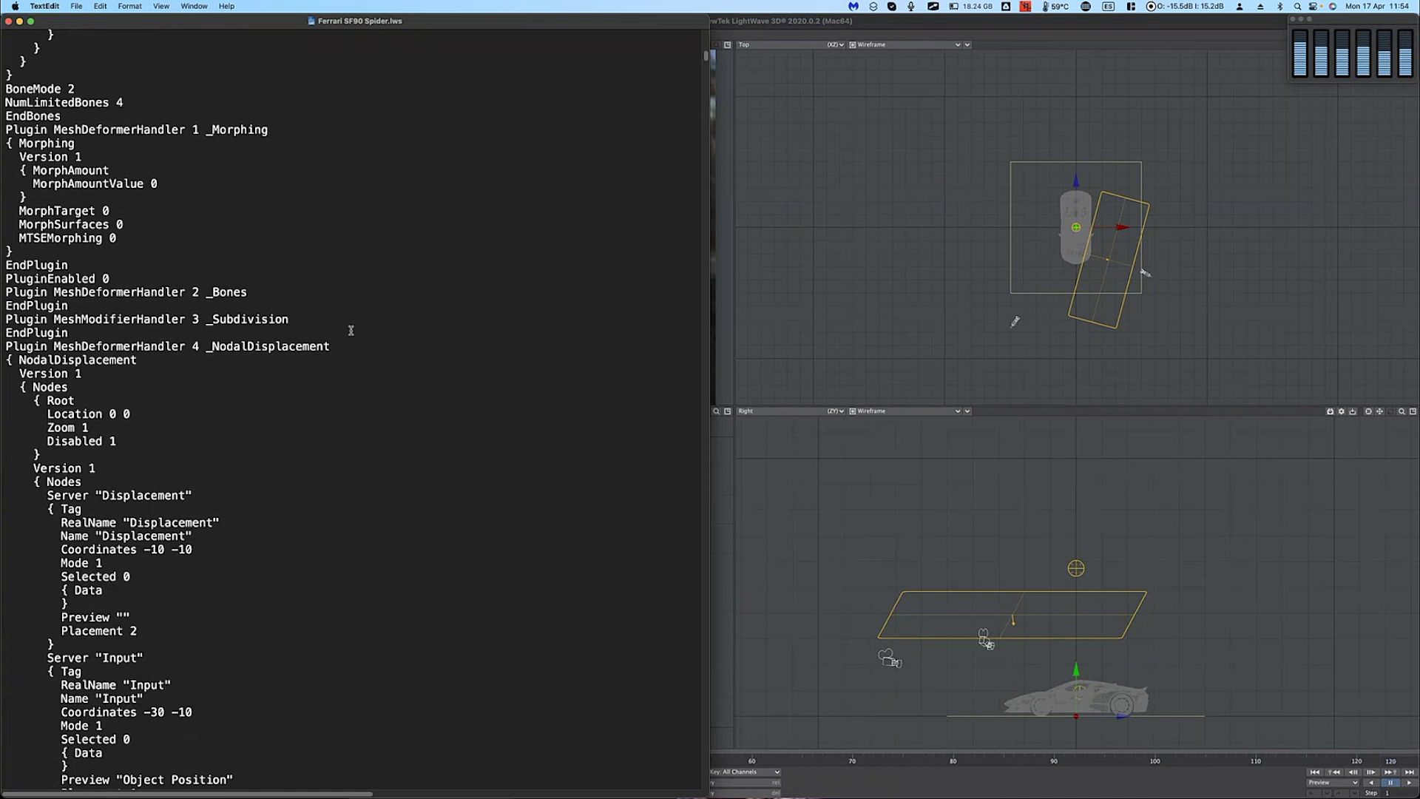
Step: Find the line following the _Morphing handler's EndPlugin in the scene file and select its text "PluginEnabled 0"
scroll(491, 372, "down", 3)
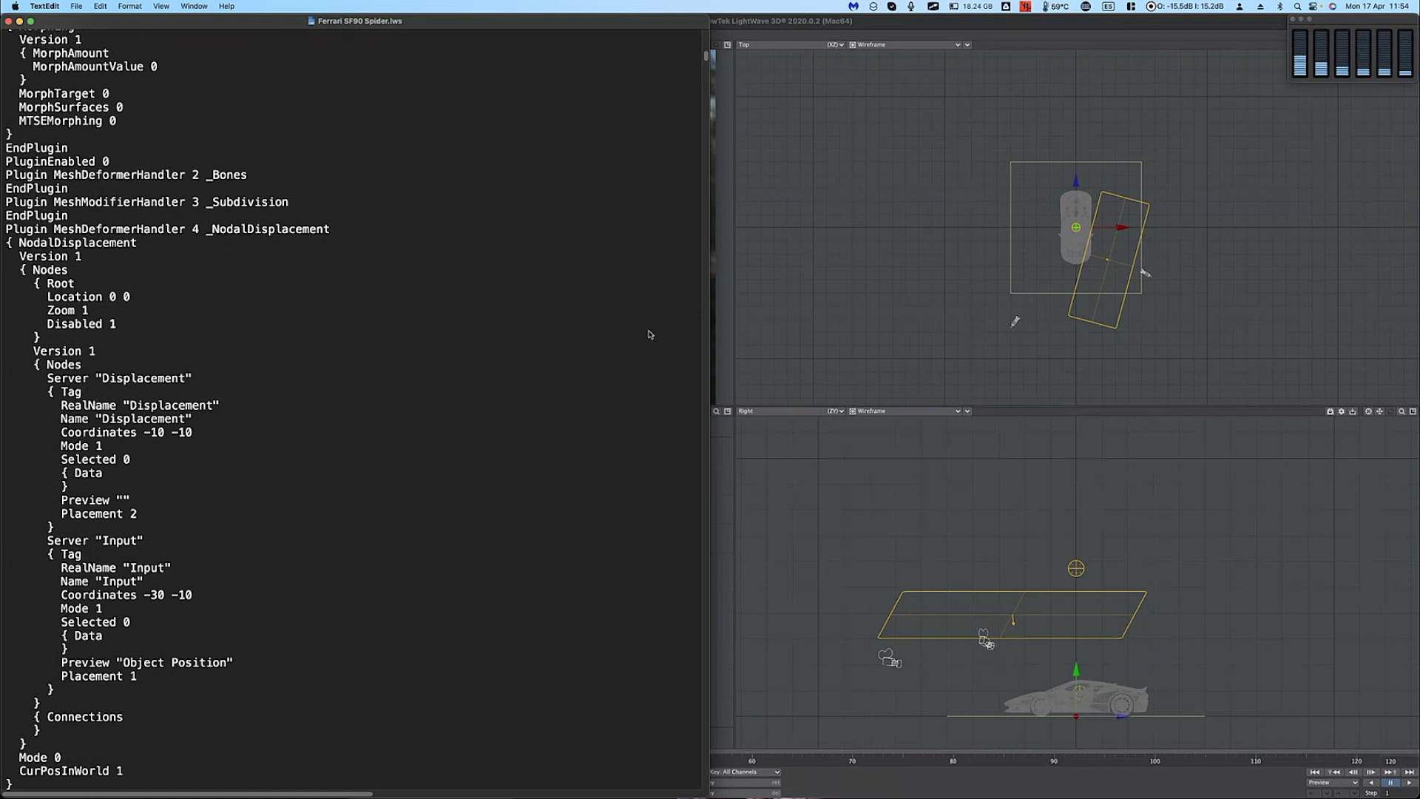
scroll(654, 332, "down", 10)
scroll(611, 335, "up", 10)
scroll(518, 329, "up", 1)
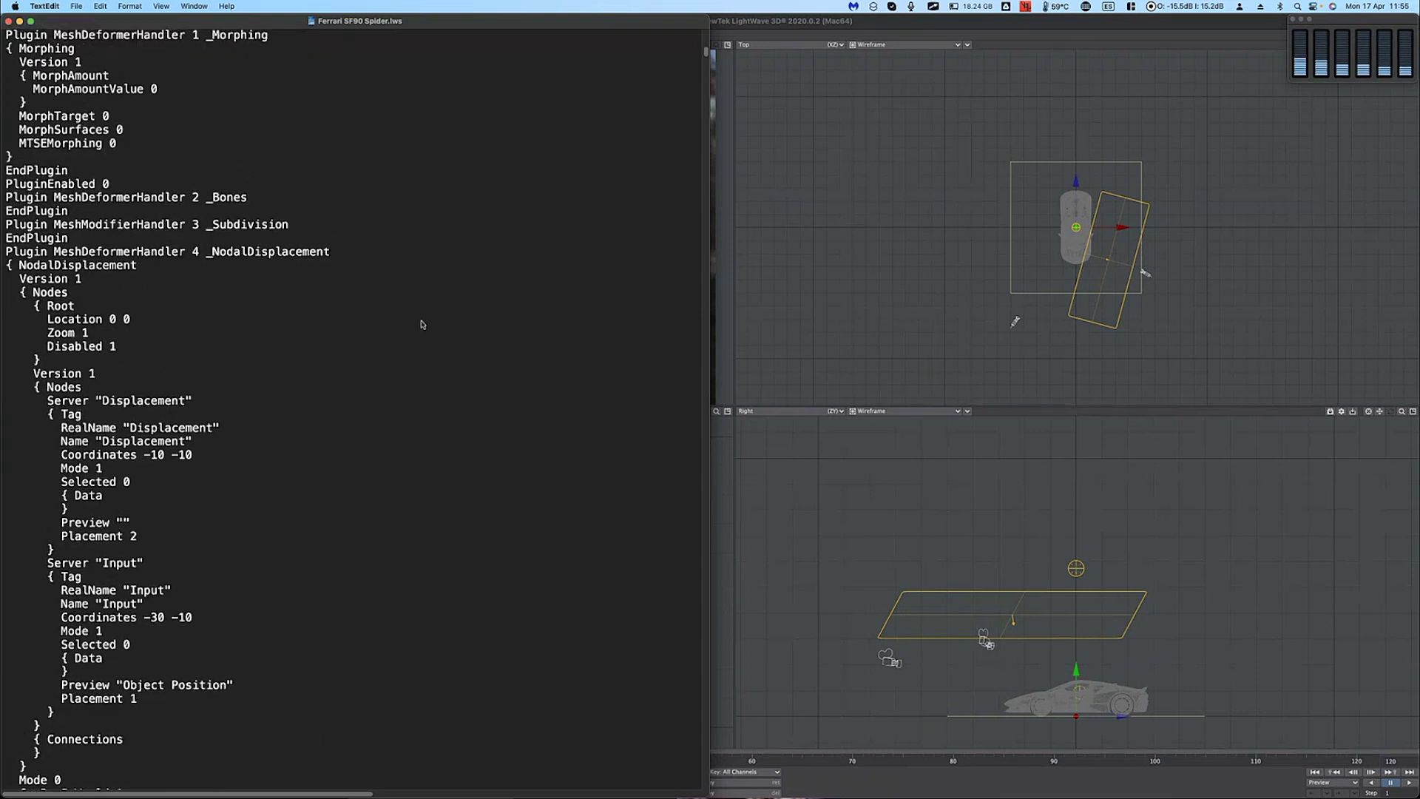
key("shift+Left")
key("shift+Left")
key("shift+Left")
key("shift+Left")
key("shift+Left")
key("shift+Left")
key("shift+Left")
key("shift+Left")
key("shift+Left")
key("shift+Left")
key("shift+Left")
key("shift+Left")
key("shift+Left")
key("shift+Left")
key("shift+Left")
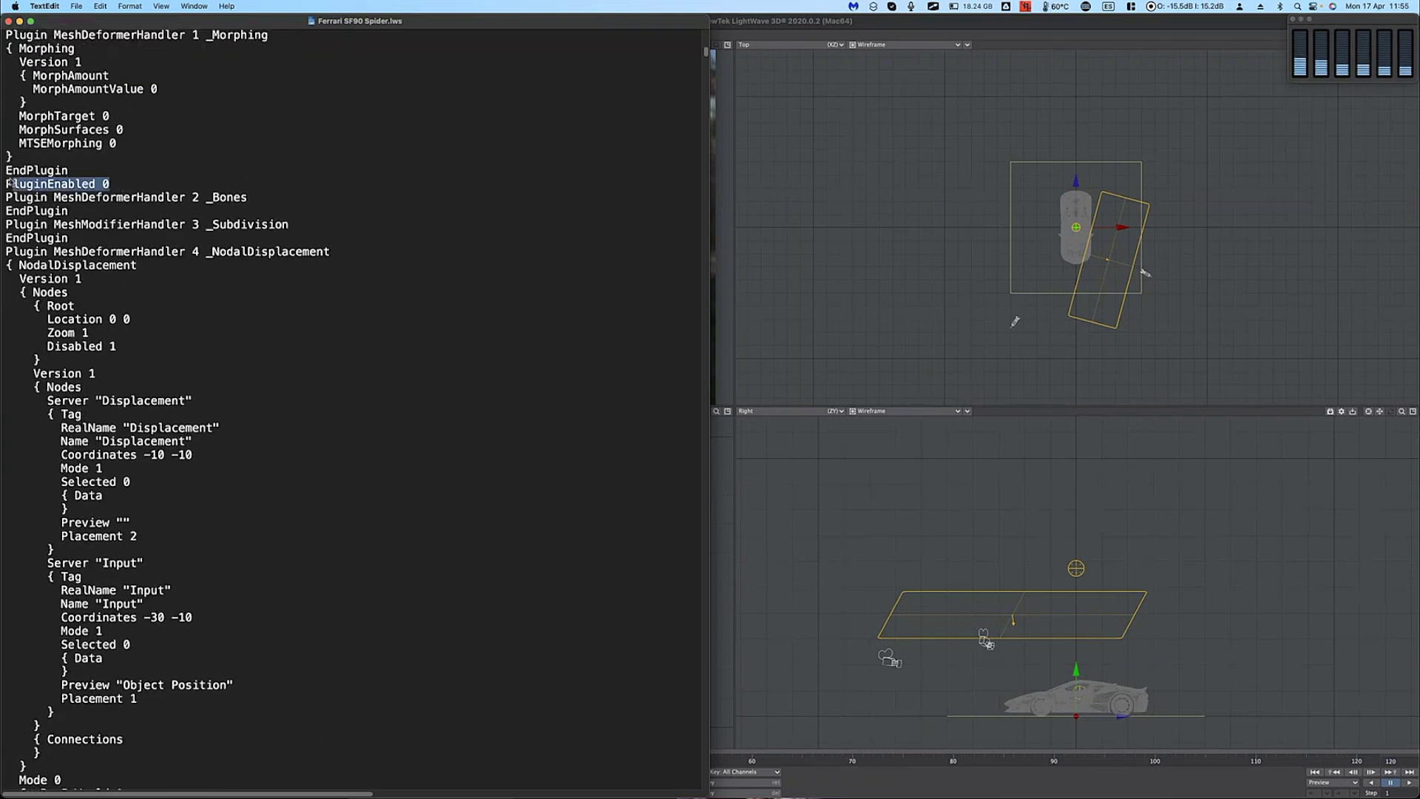
Step: Examine the remaining layer settings and mesh deformer plug-in entries in the scene file, including surface displacement and displacement map, and close it
scroll(117, 187, "down", 12)
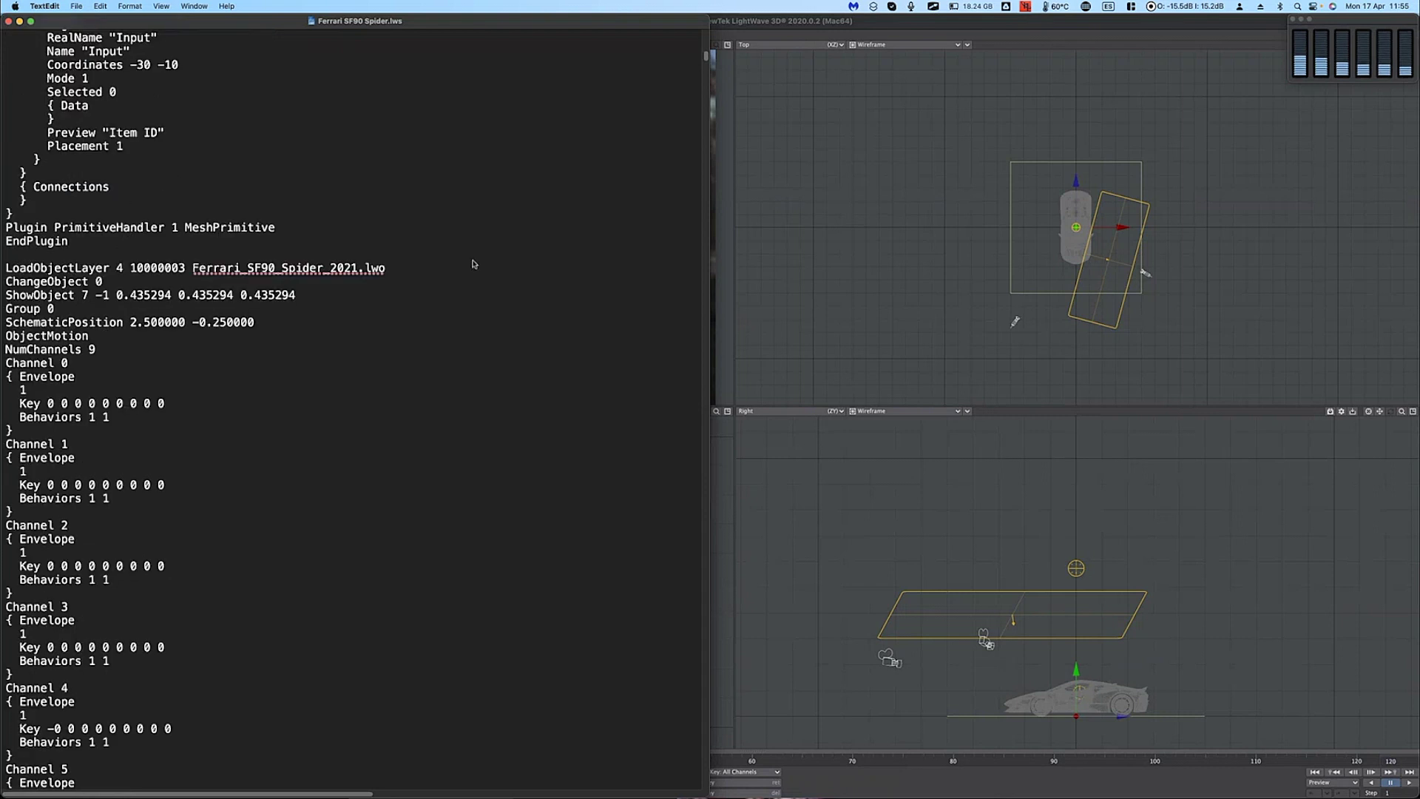
scroll(191, 267, "down", 20)
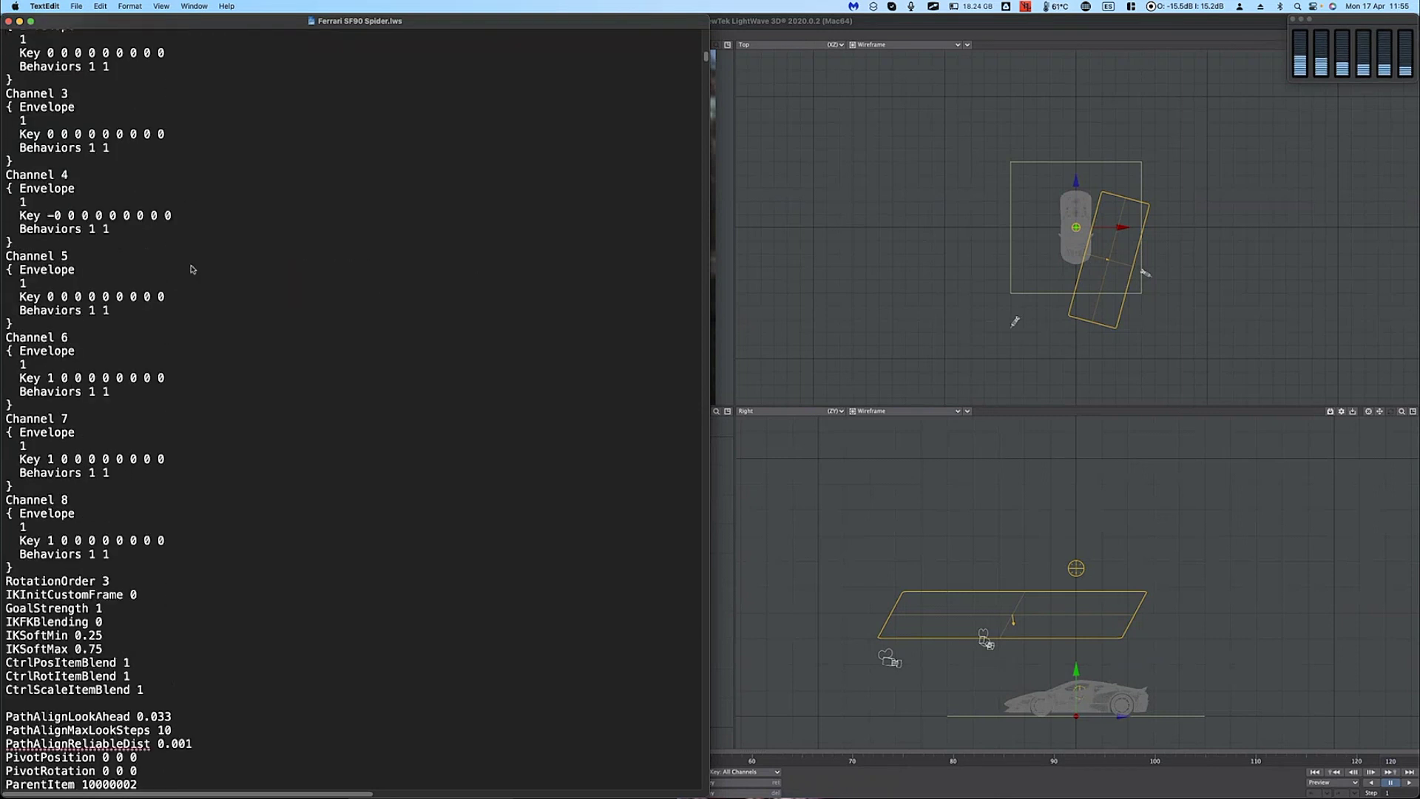
scroll(191, 267, "down", 20)
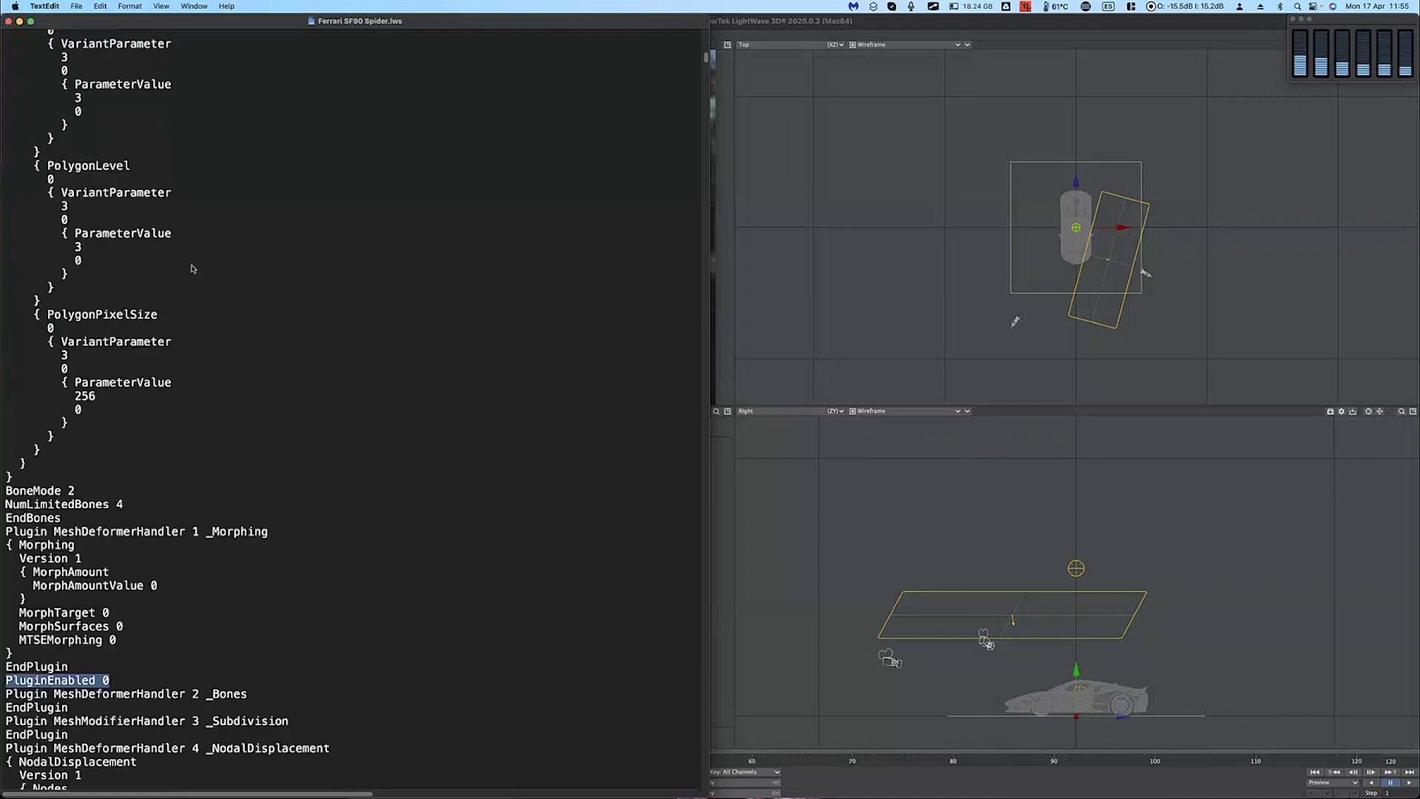
scroll(190, 266, "down", 5)
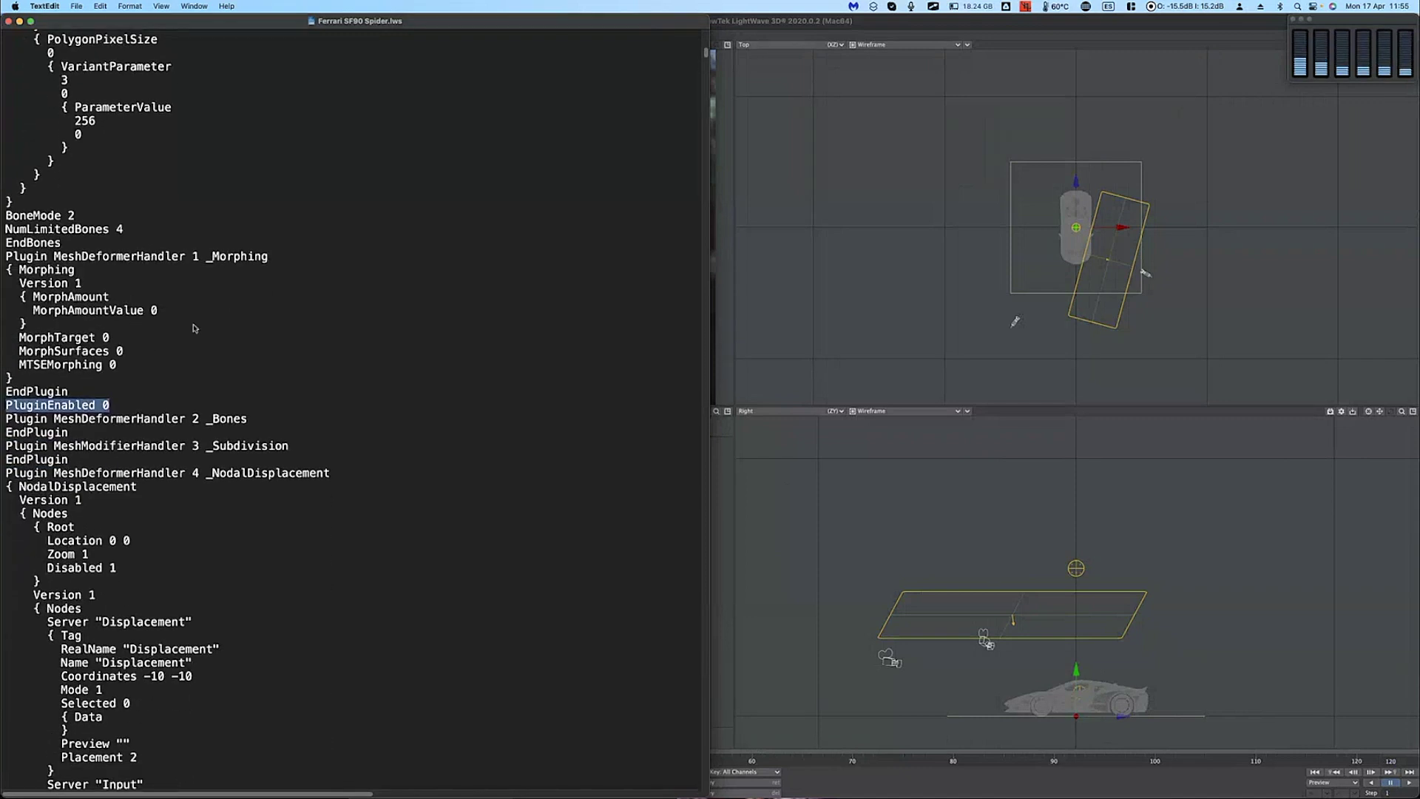
scroll(152, 368, "down", 12)
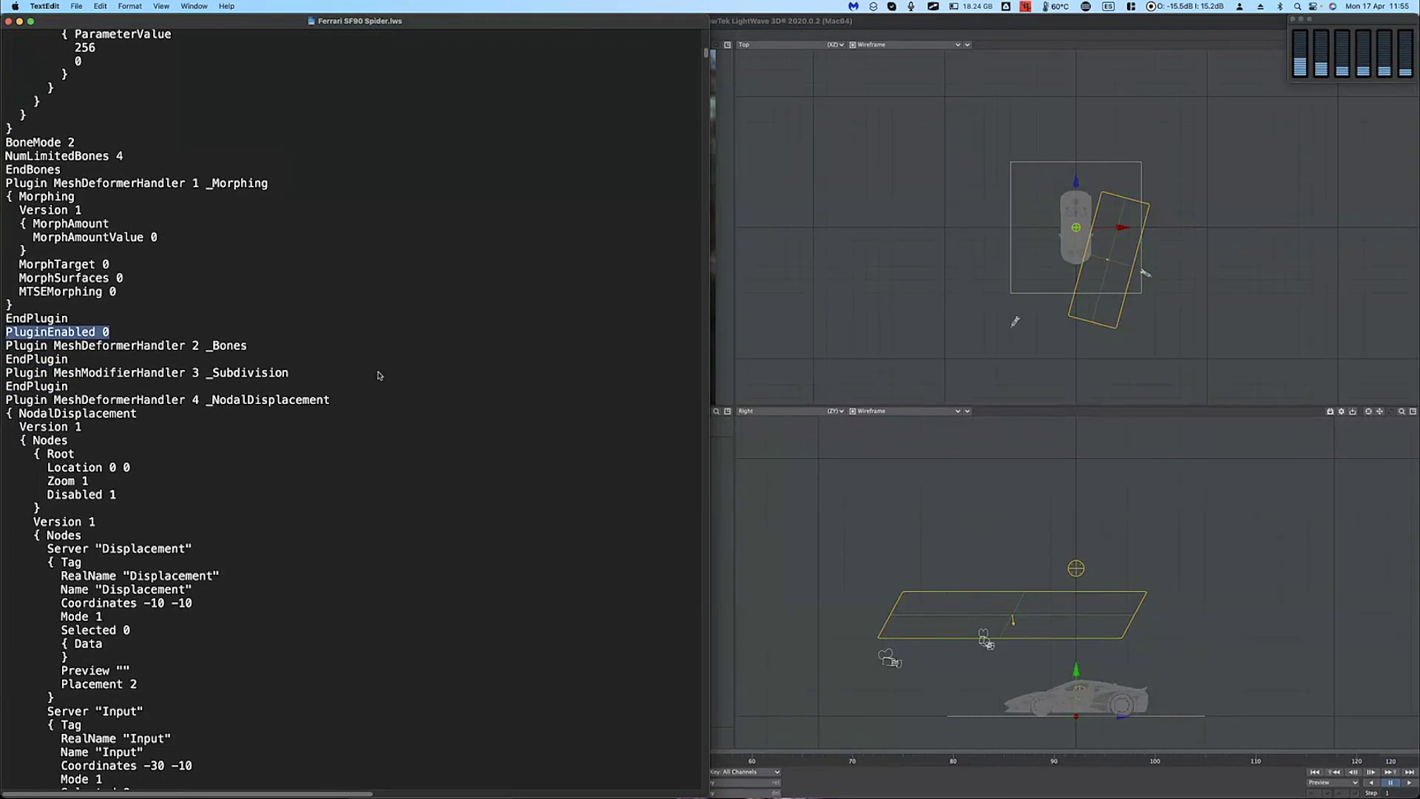
scroll(377, 376, "down", 8)
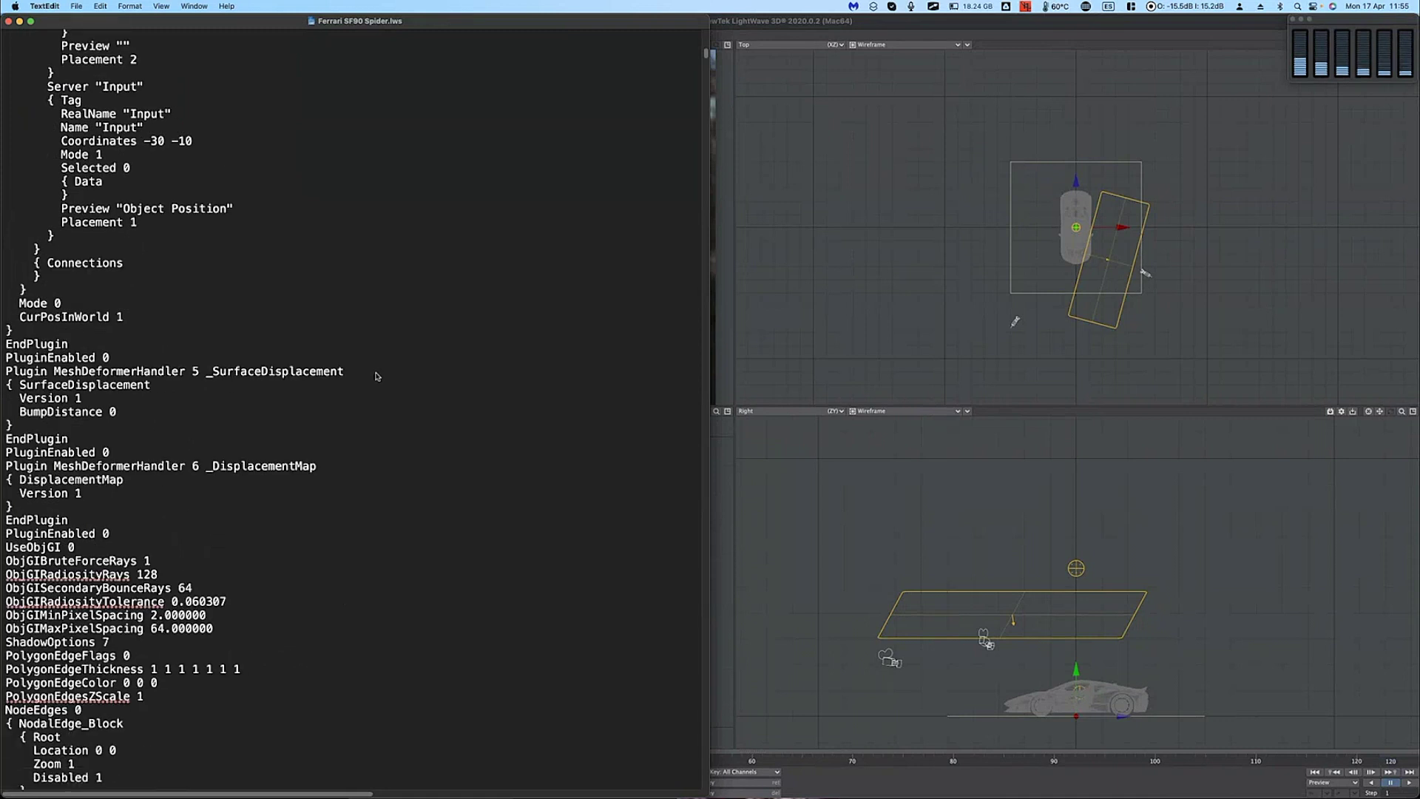
scroll(381, 373, "up", 2)
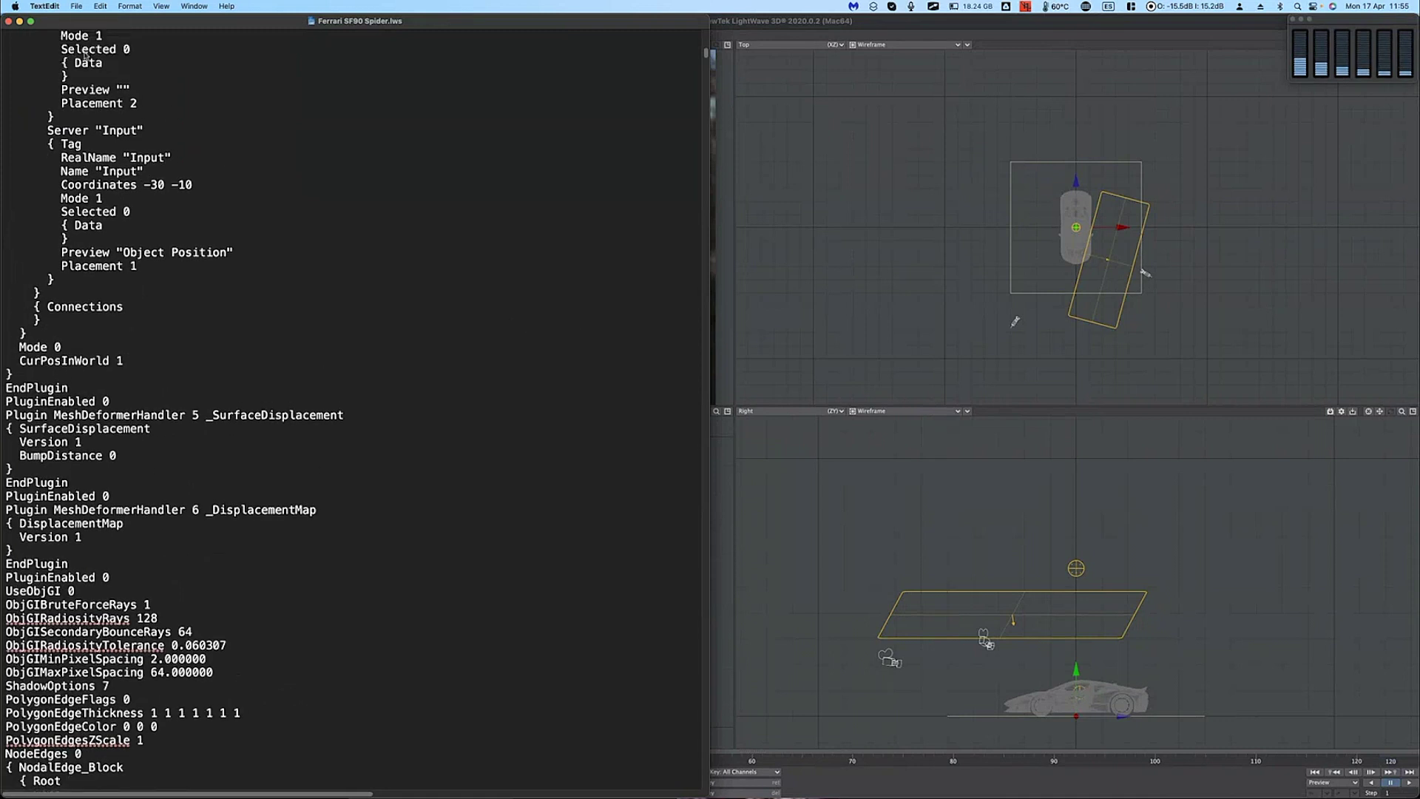
left_click(9, 21)
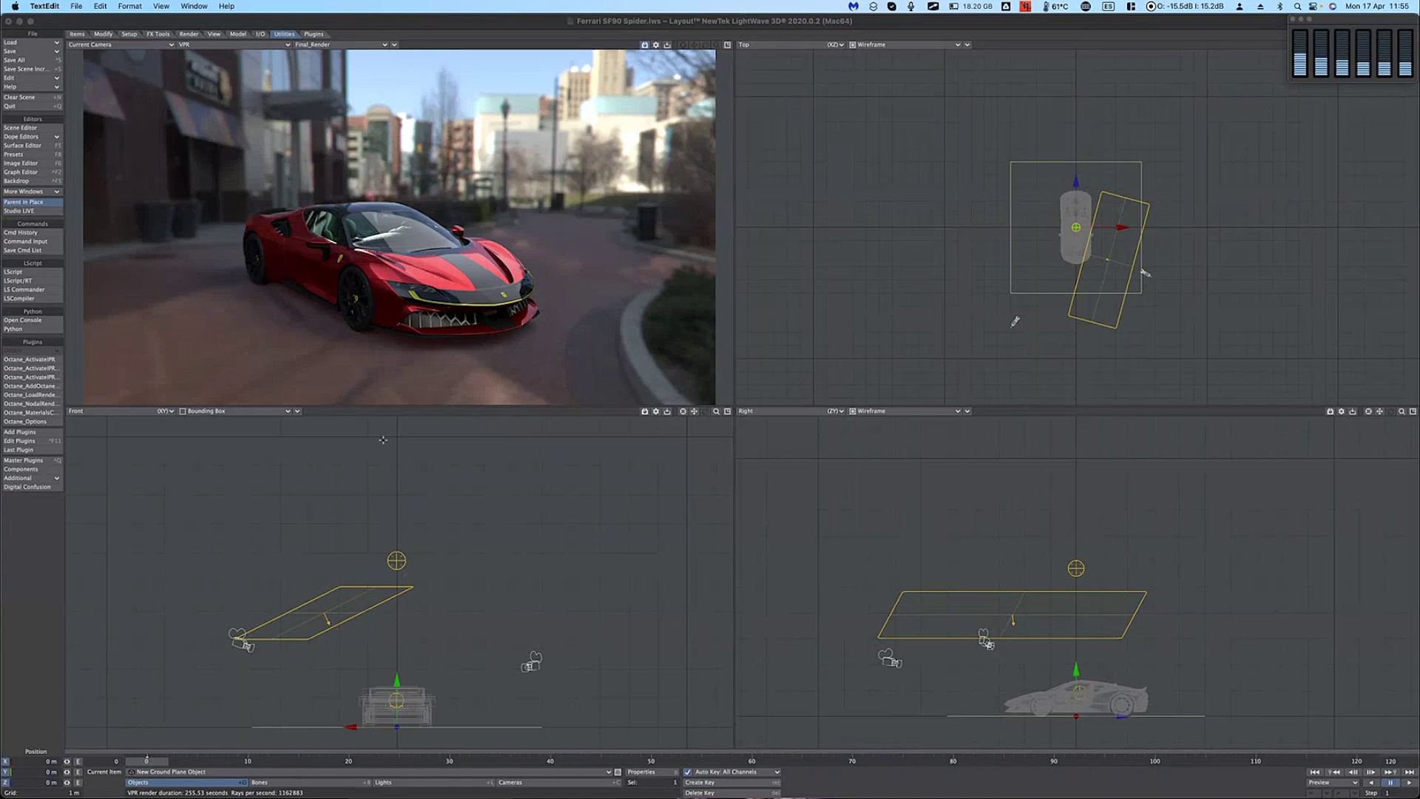
Step: Return to LightWave Layout, view the Ground Plane's available material types in the Surface Editor, and close the editor without changes
left_click(41, 526)
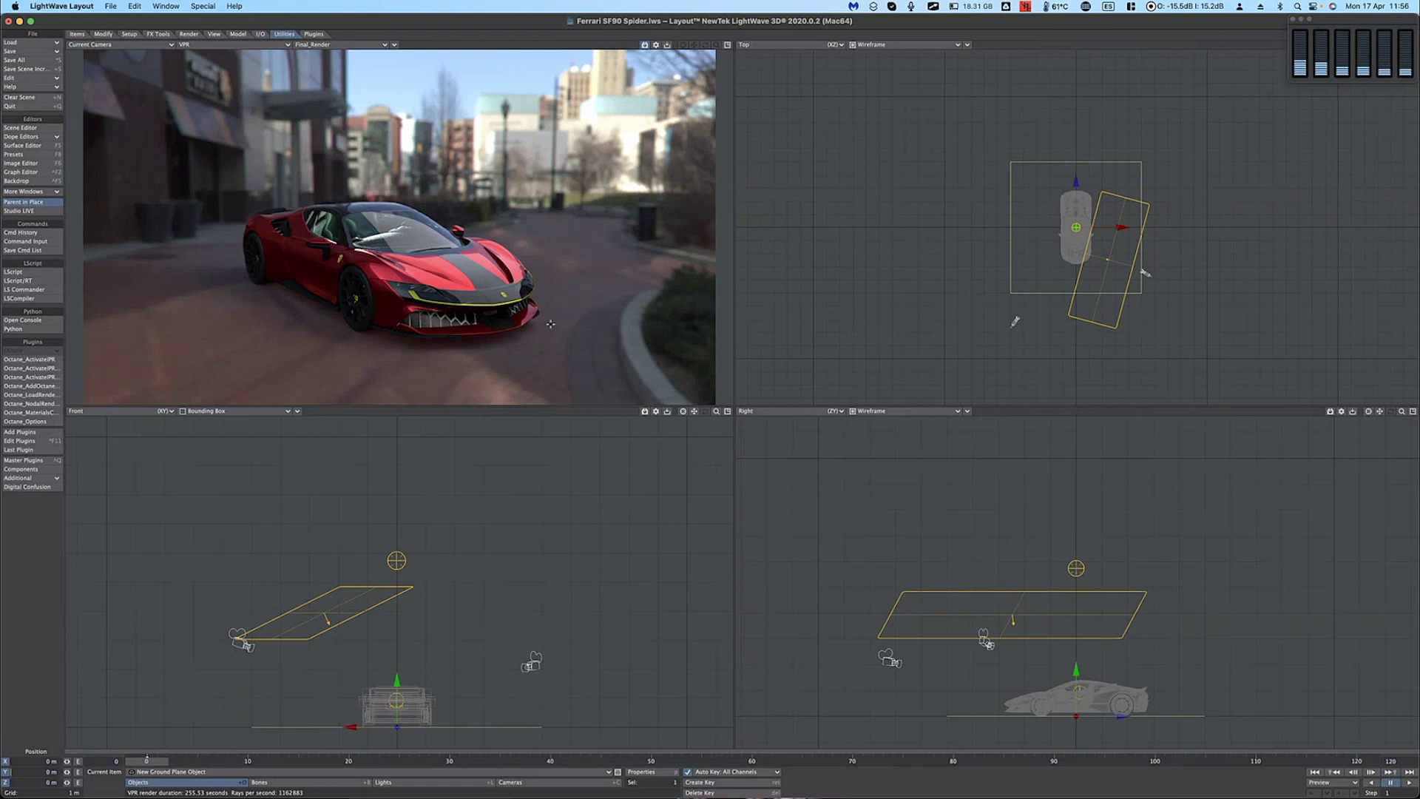
left_click(28, 146)
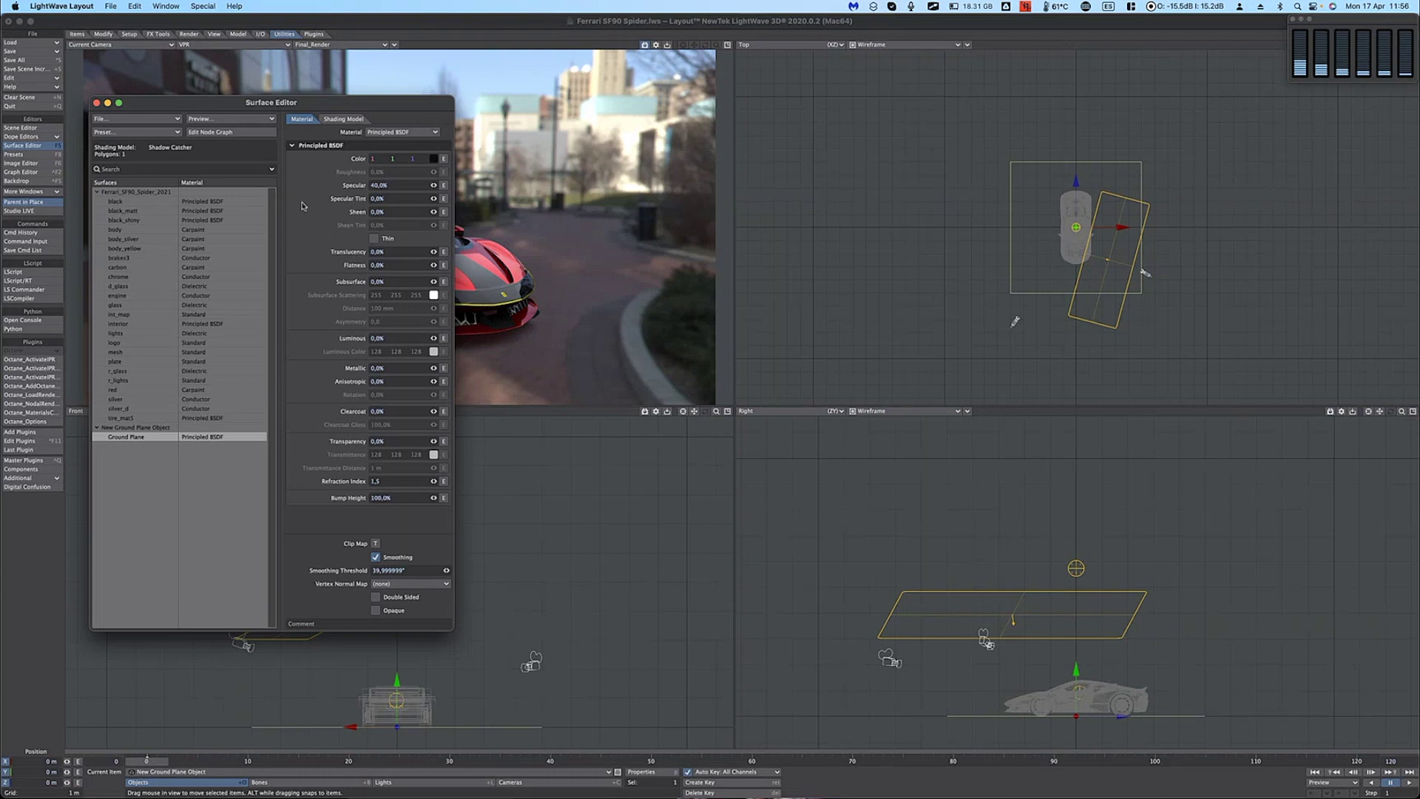
left_click_drag(382, 105, 1025, 164)
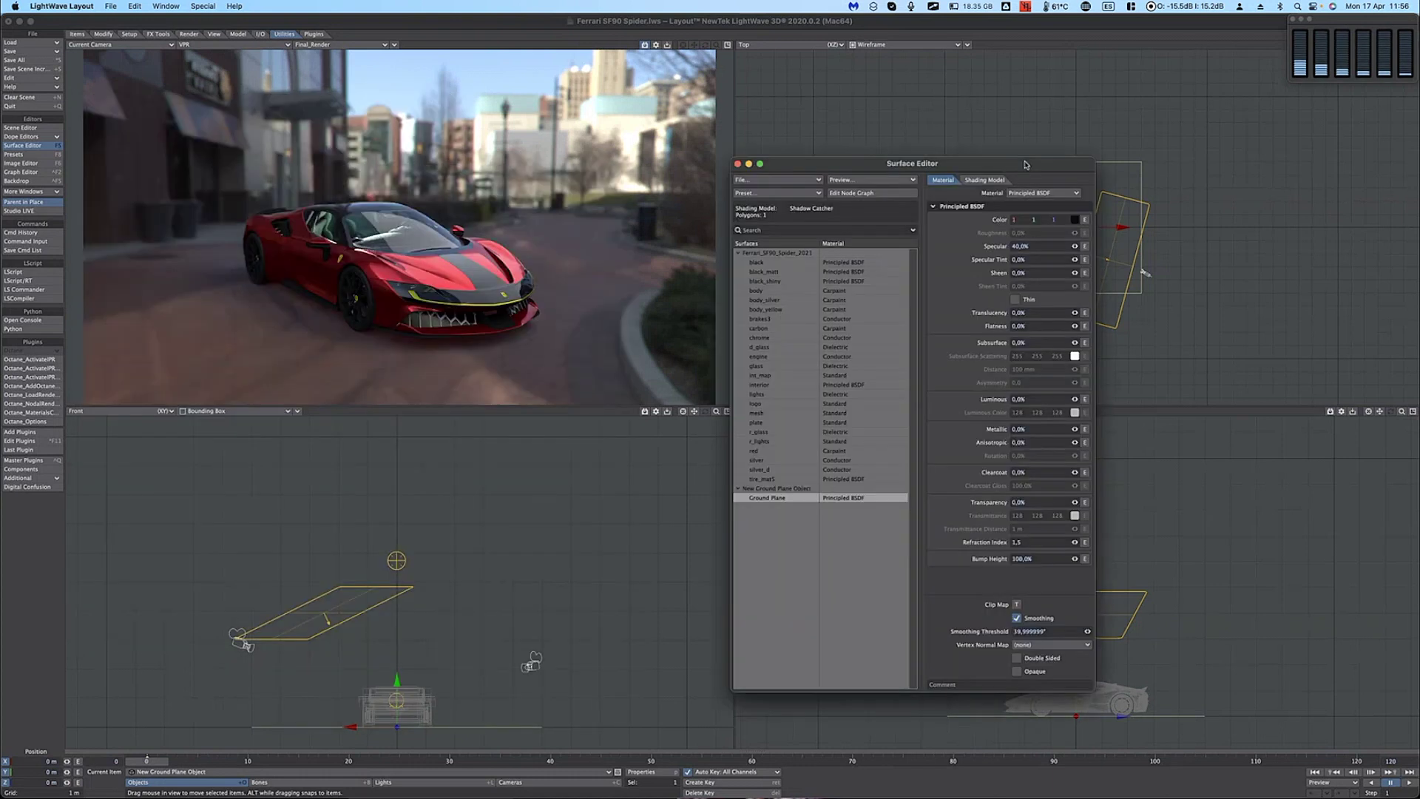
left_click_drag(811, 160, 813, 148)
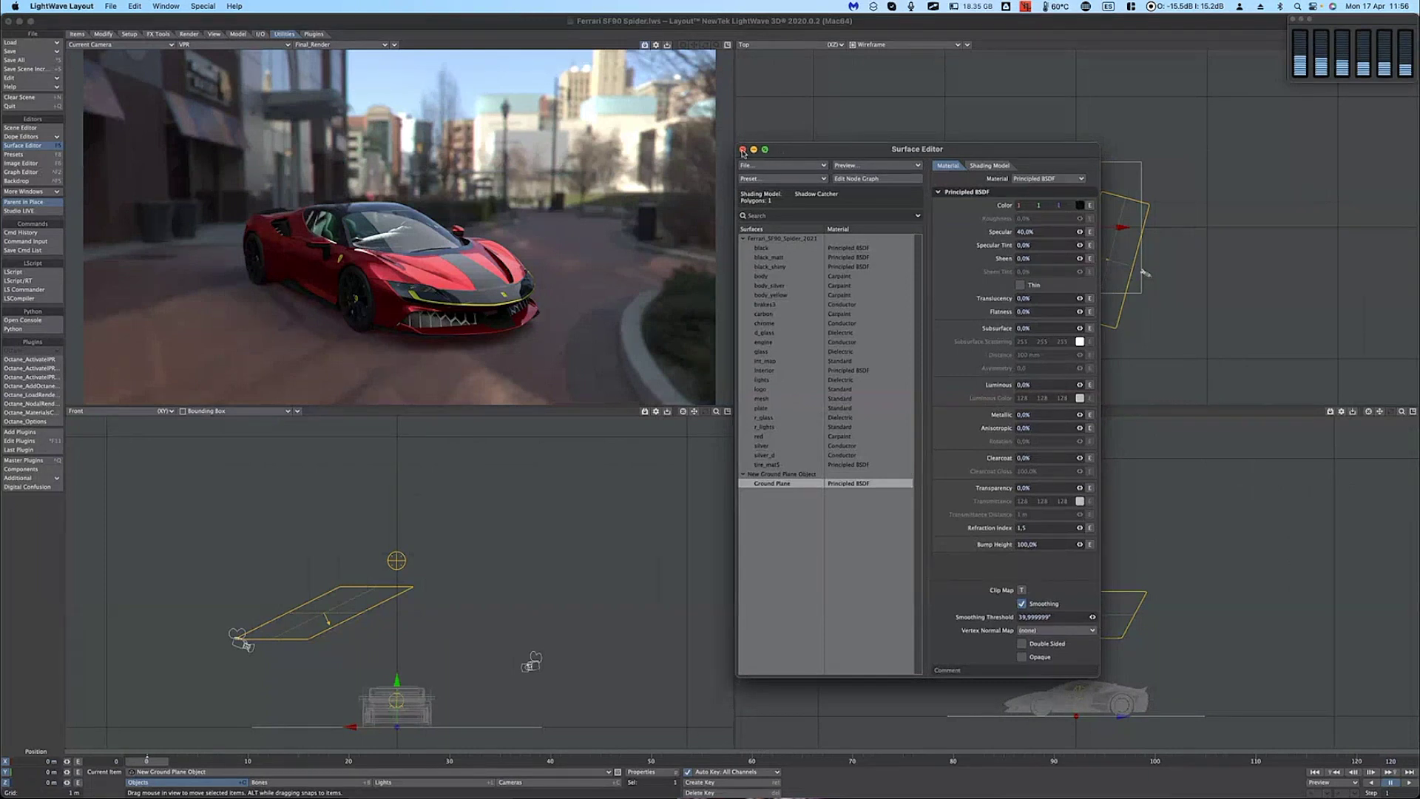
left_click(1042, 179)
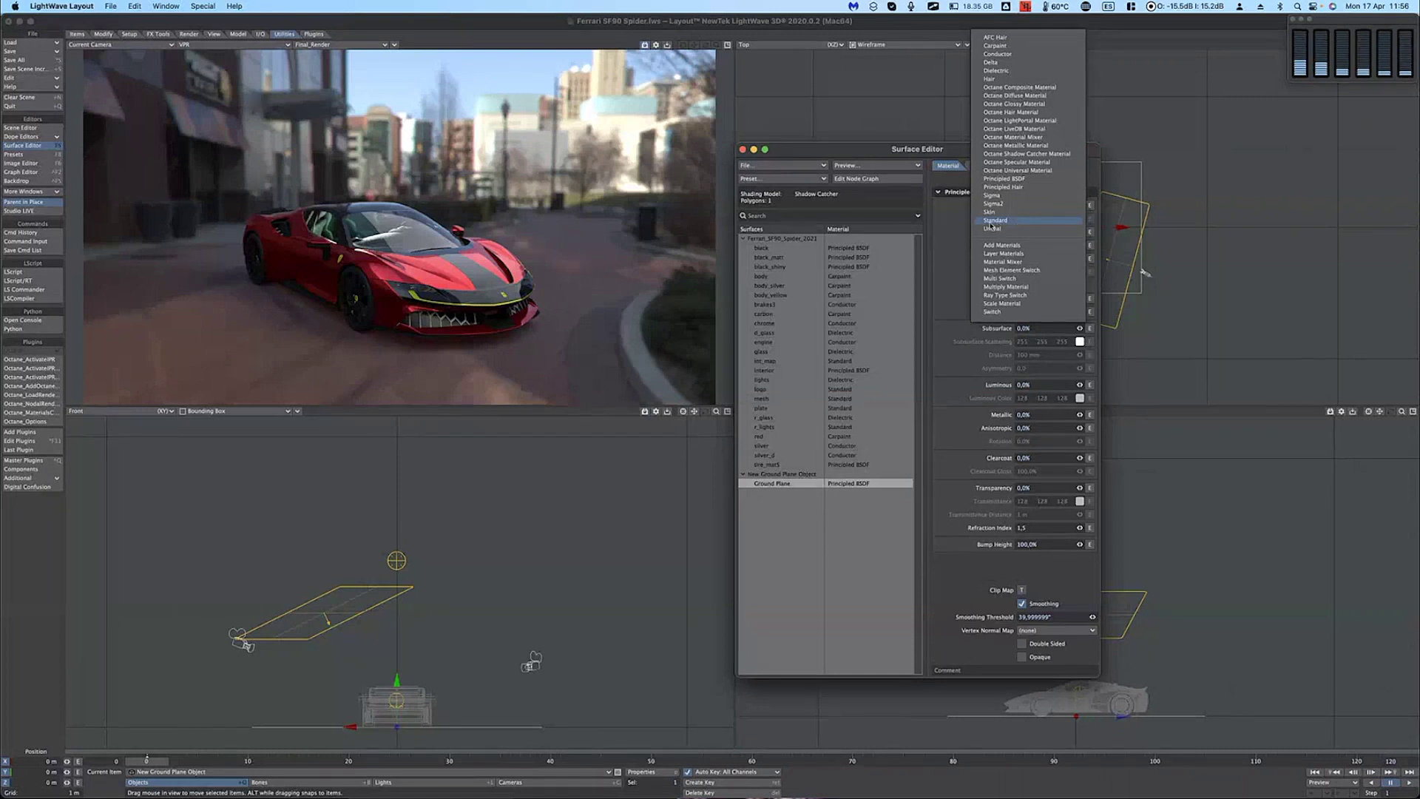
left_click(950, 225)
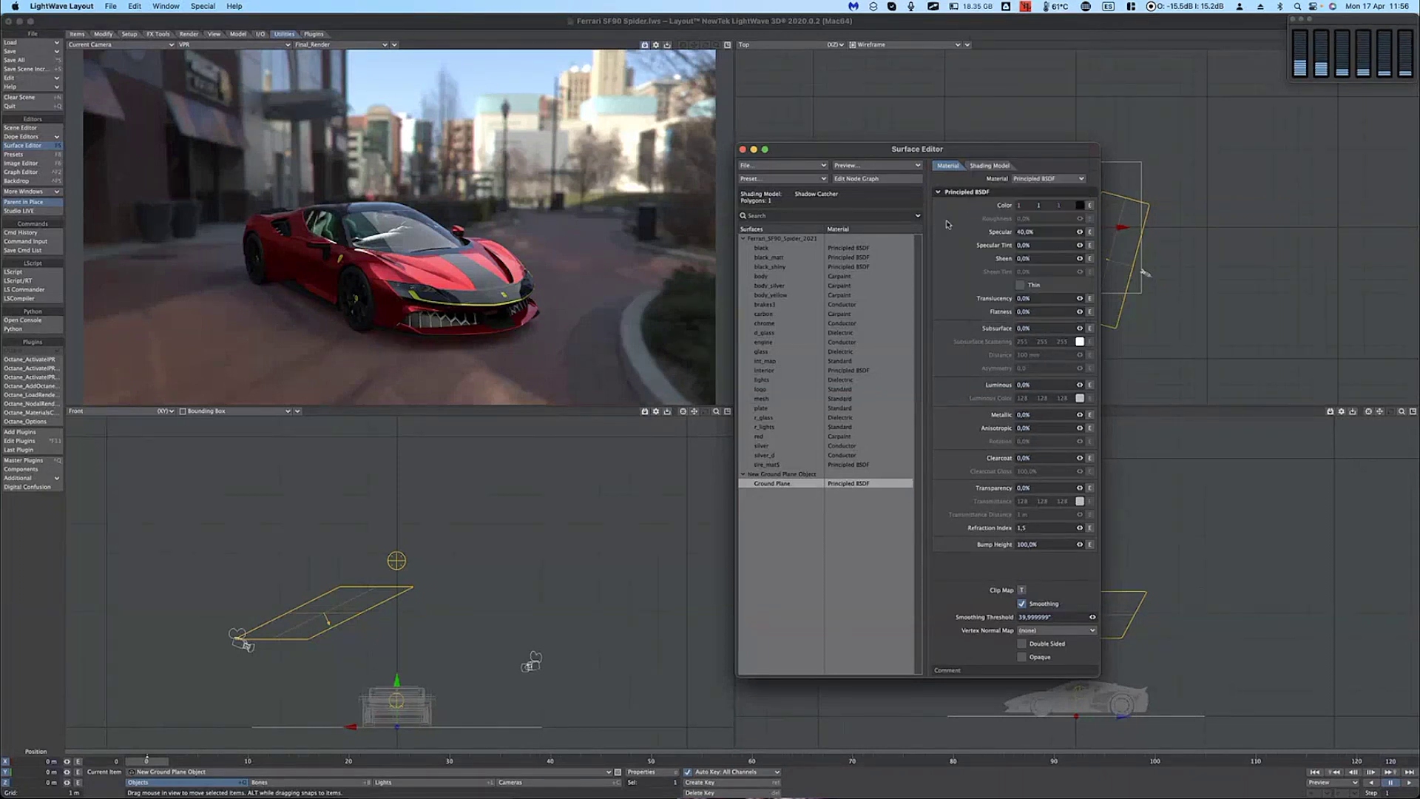
left_click(744, 149)
Step: Look through the scene file and save commands, dismissing the Save All Objects prompt and the list of save options
left_click(112, 7)
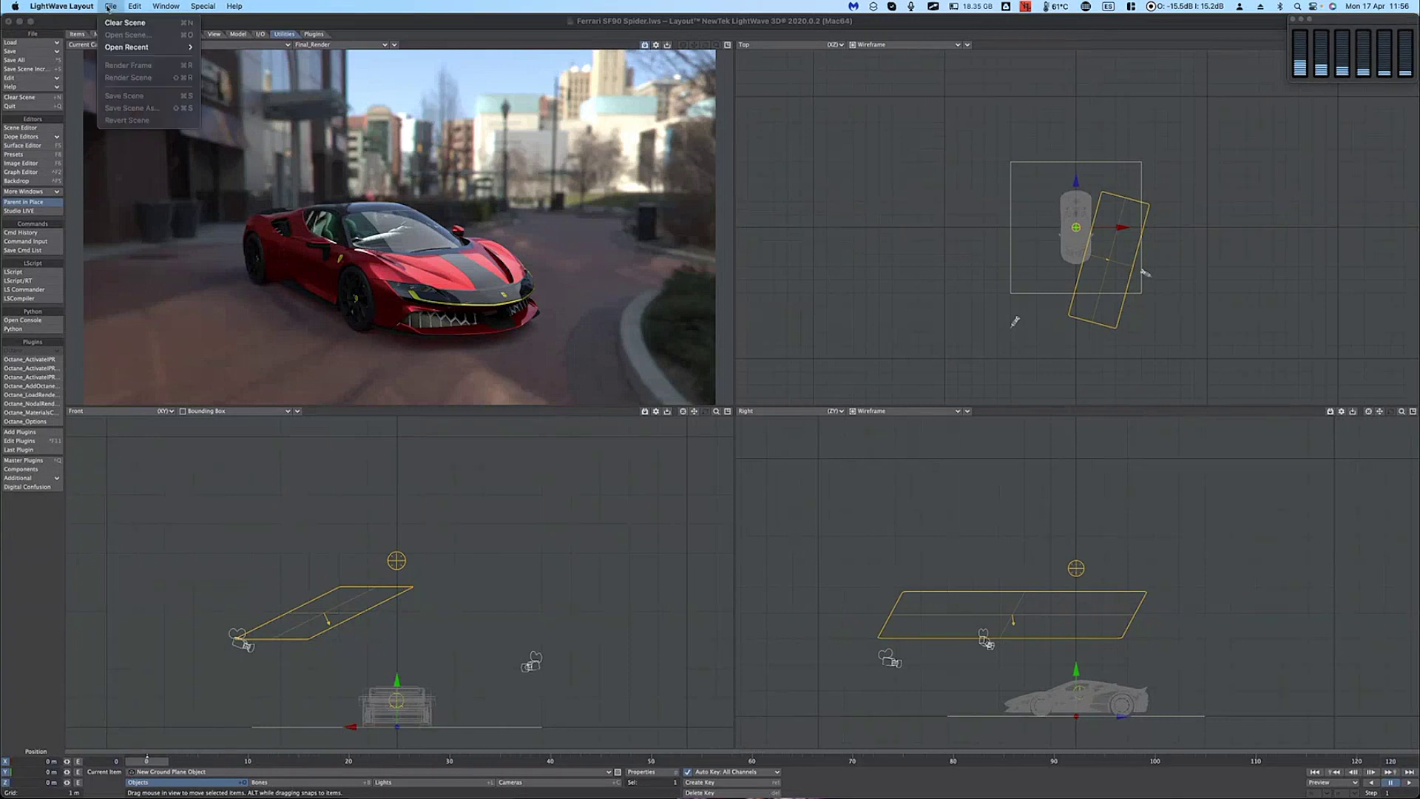
left_click(114, 23)
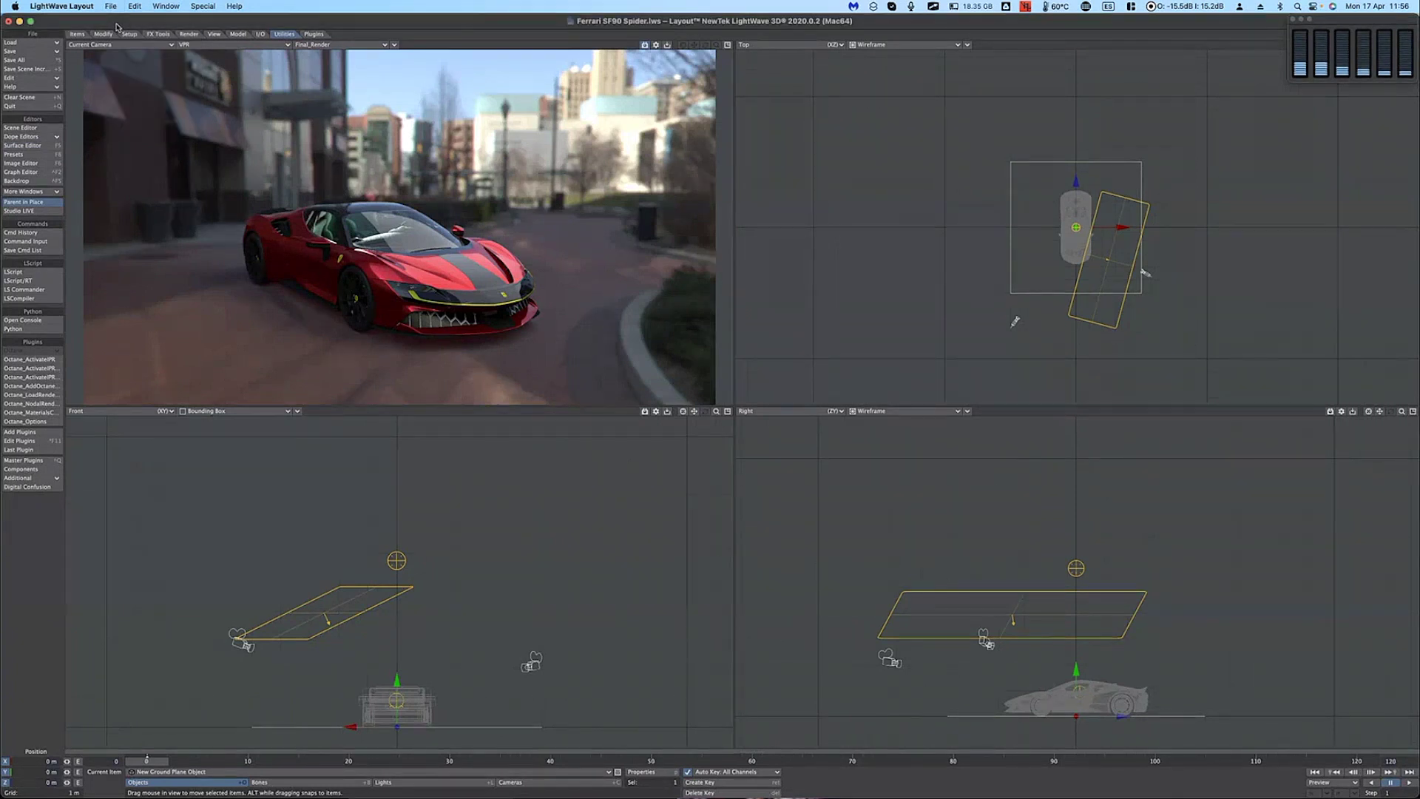
key("shift+s")
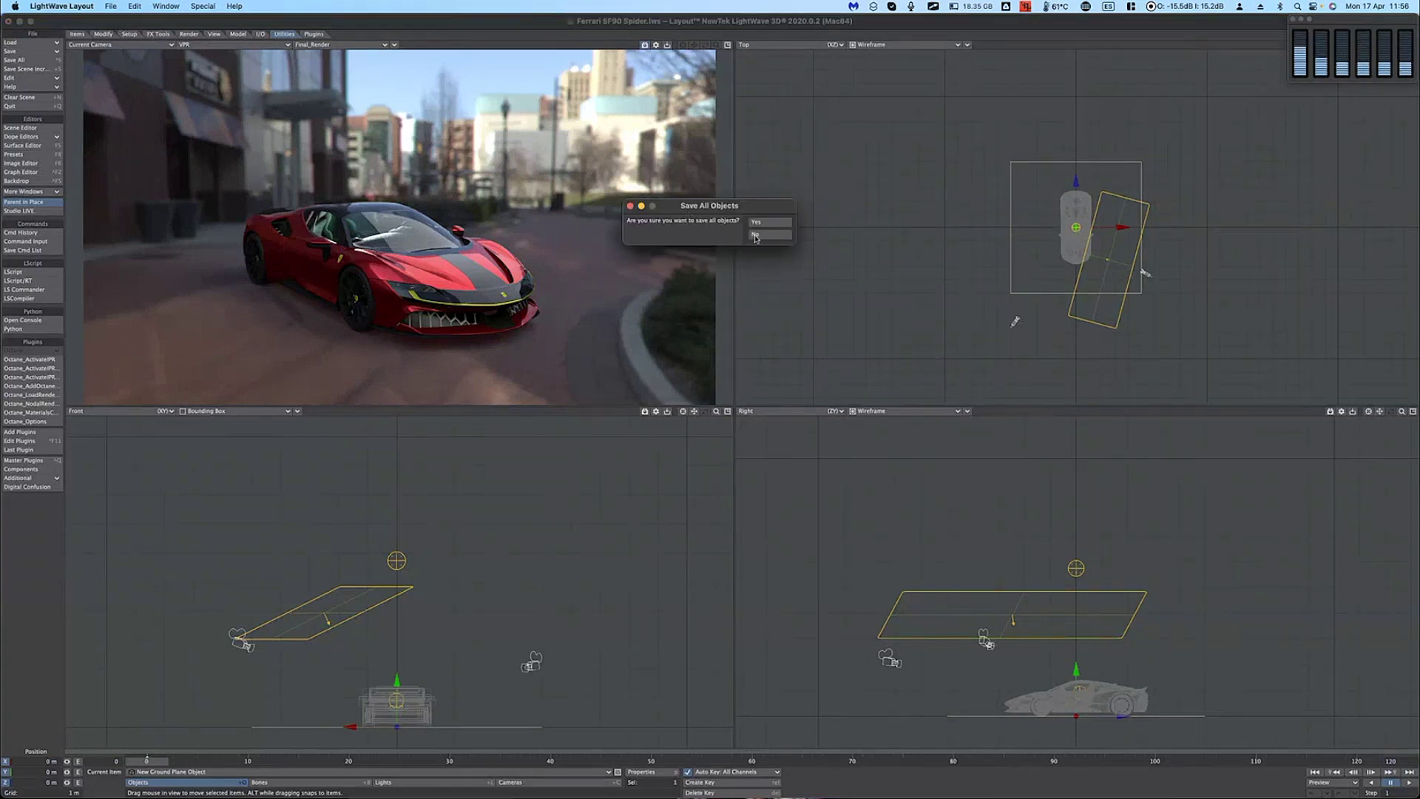
key("Return")
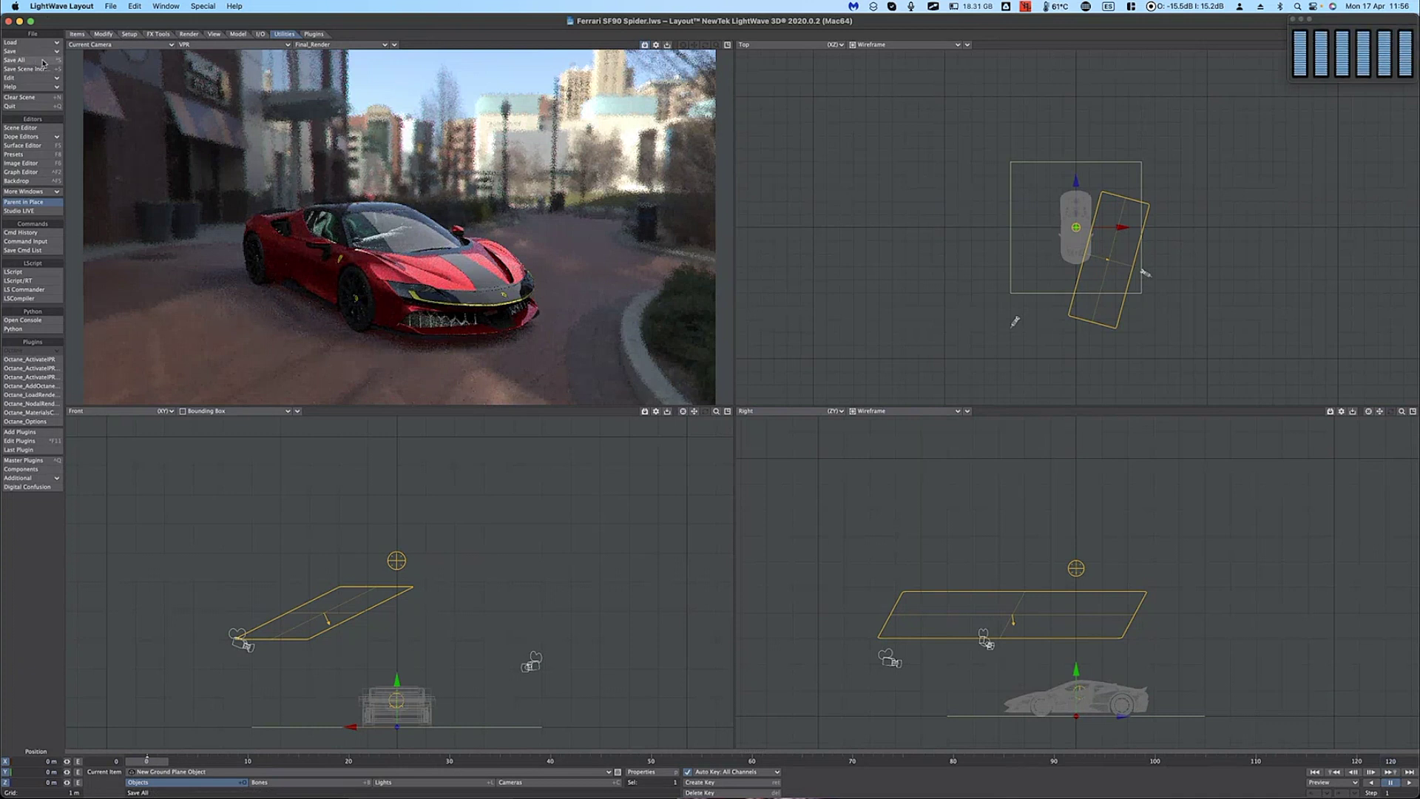
left_click(46, 51)
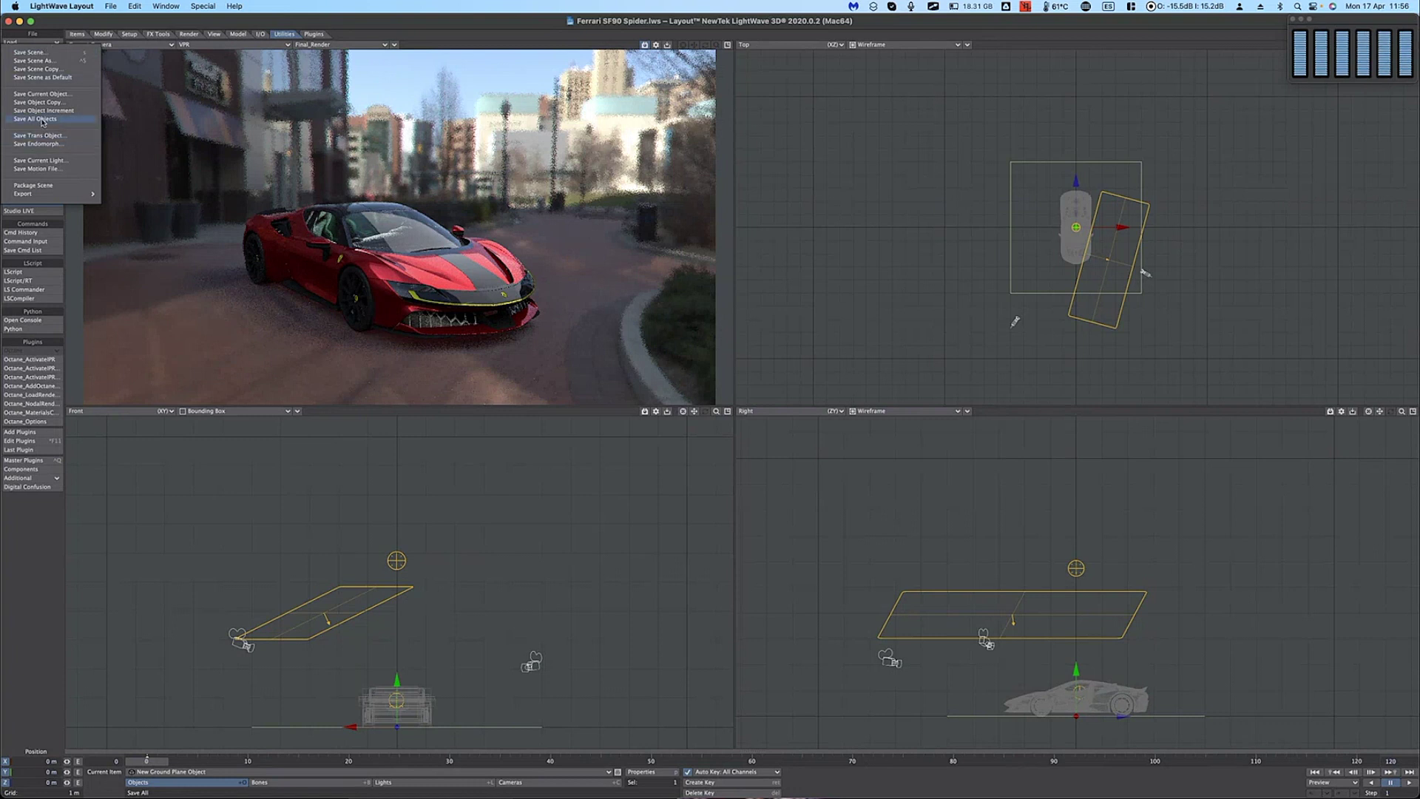
left_click(40, 45)
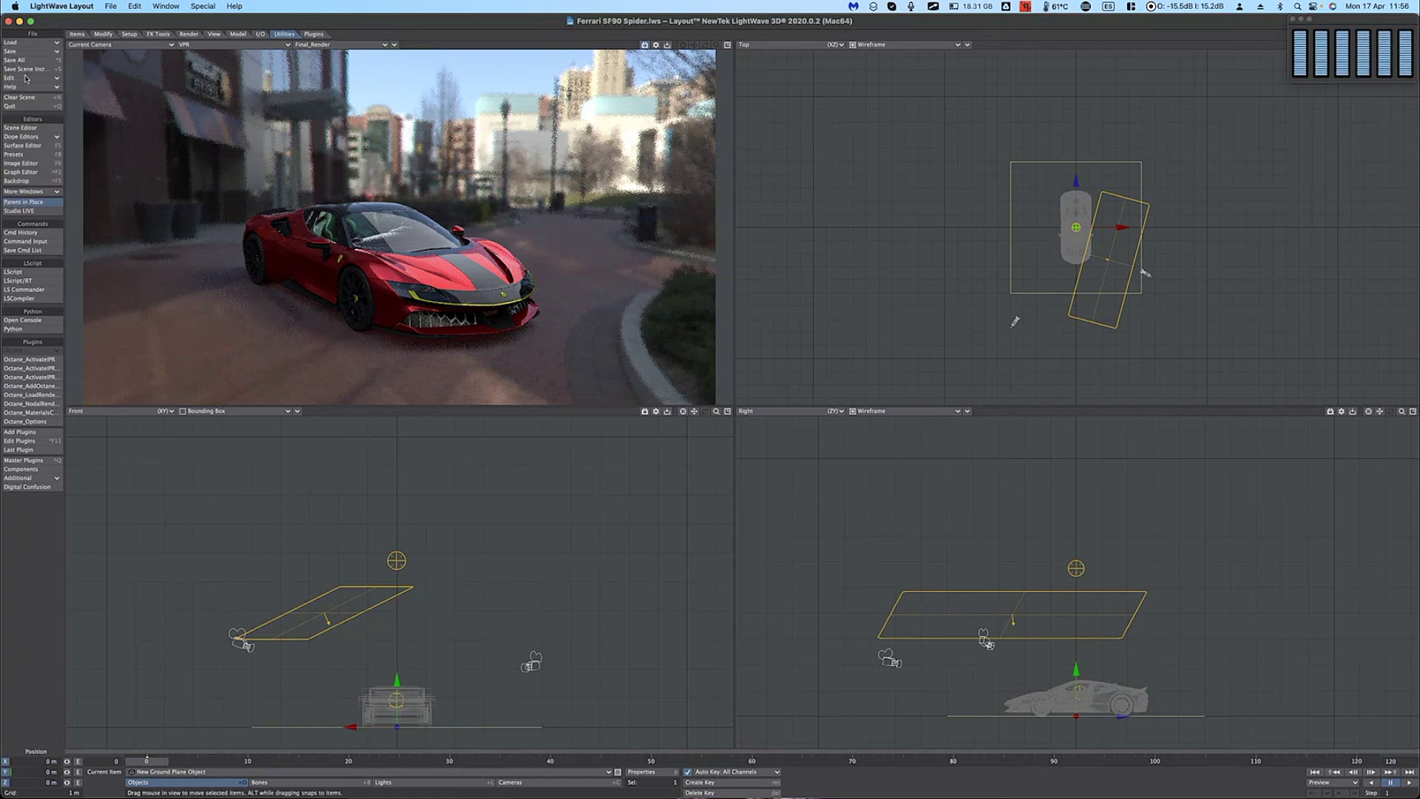
Step: Save all objects together with the scene, confirming the save and overwriting the existing Ferrari SF90 Spider.lws file
left_click(25, 60)
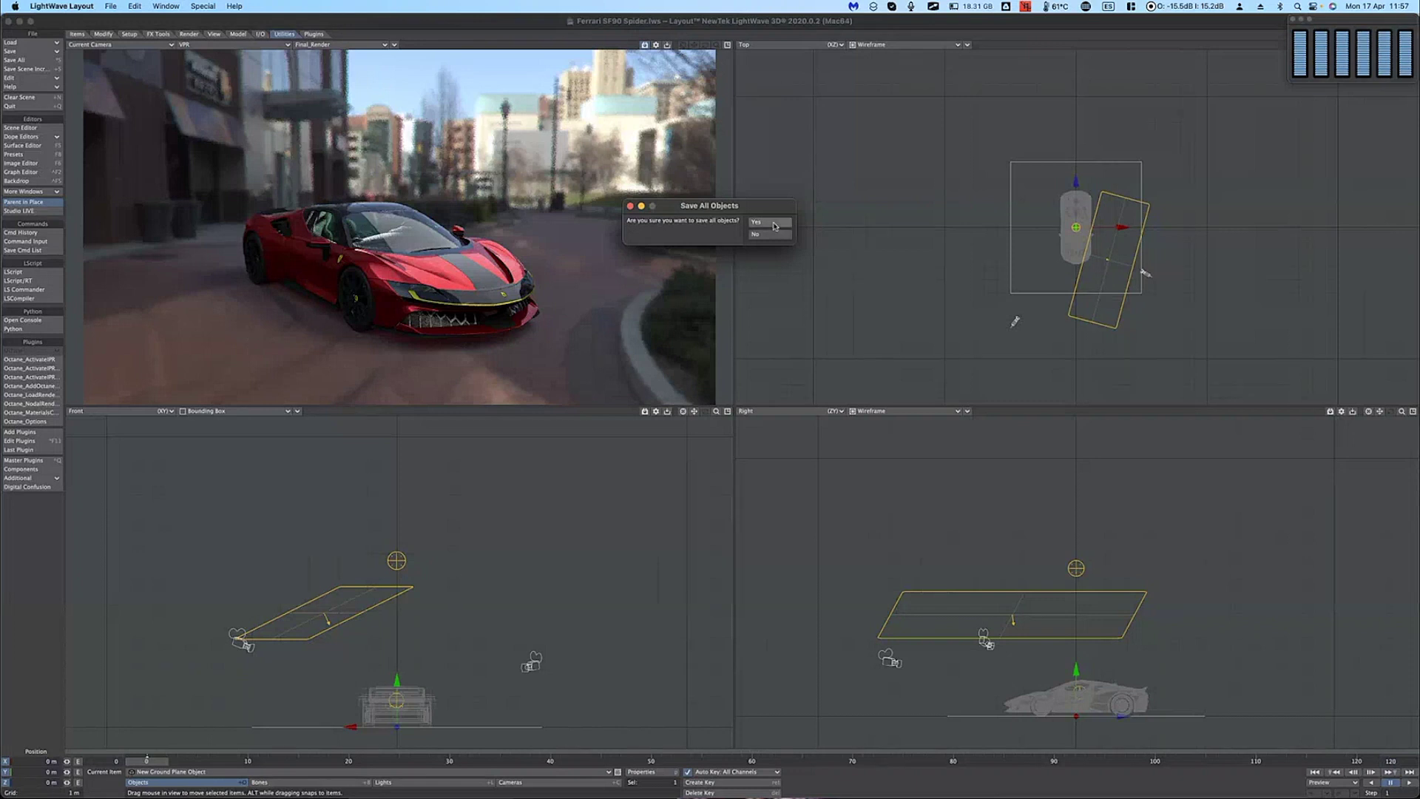
left_click_drag(760, 209, 880, 193)
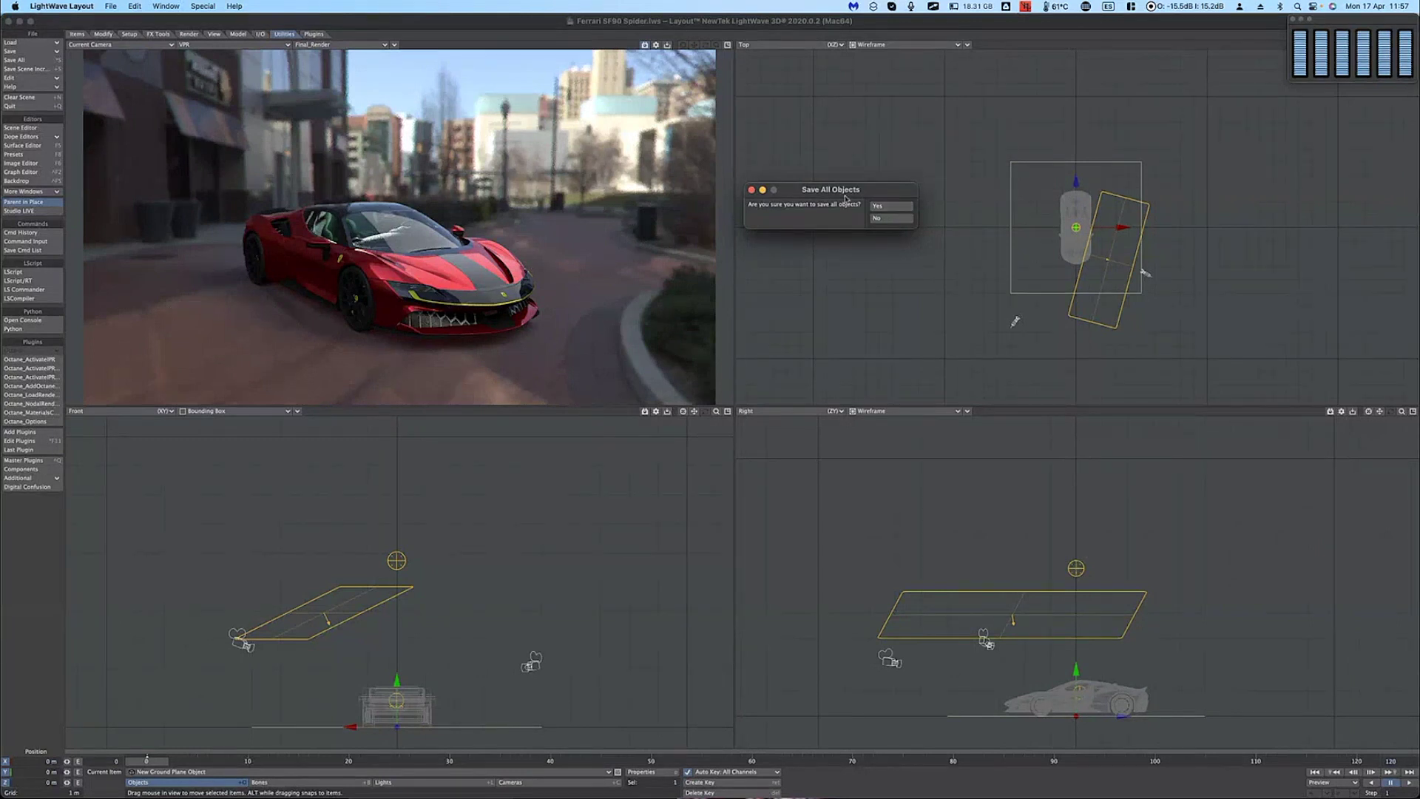
left_click(881, 212)
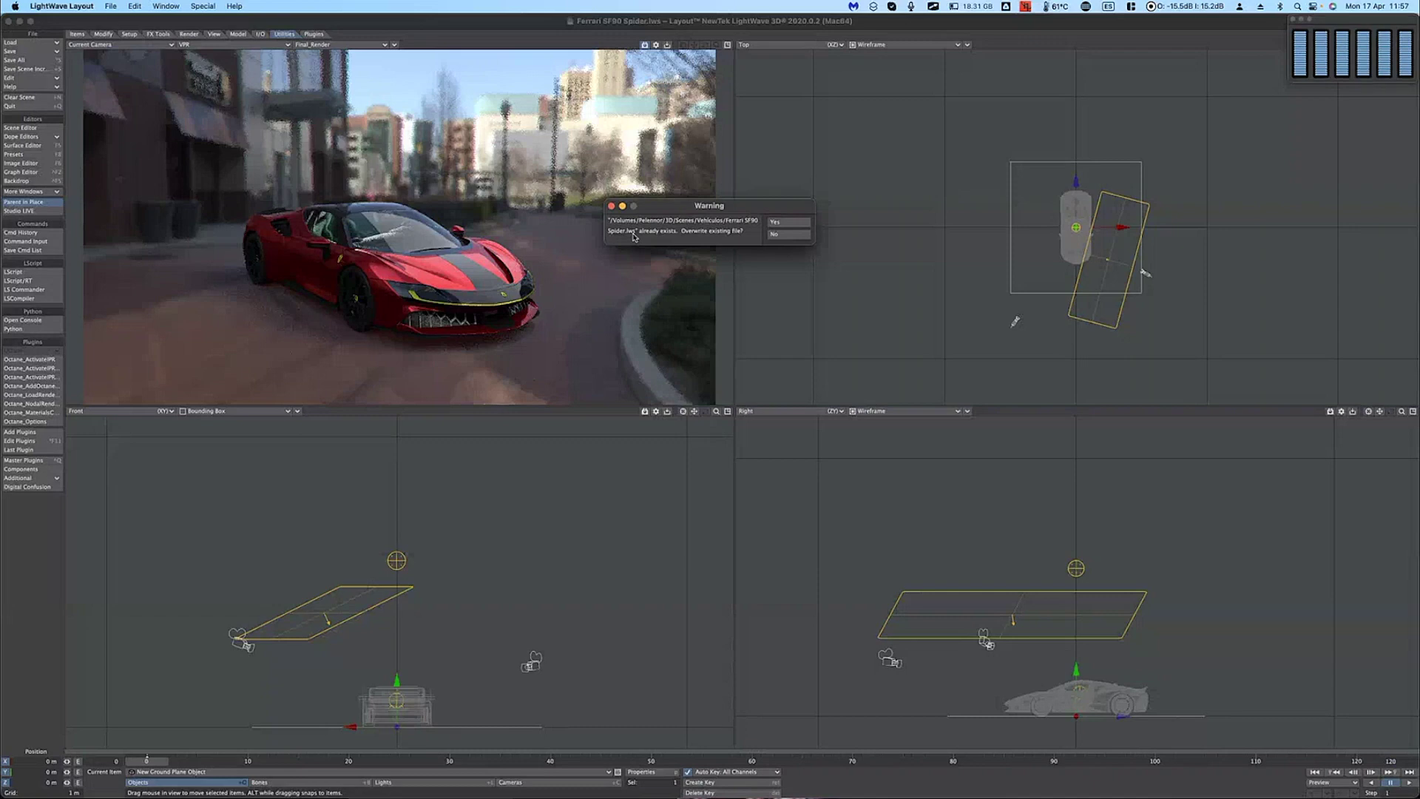
key("ctrl+shift+z")
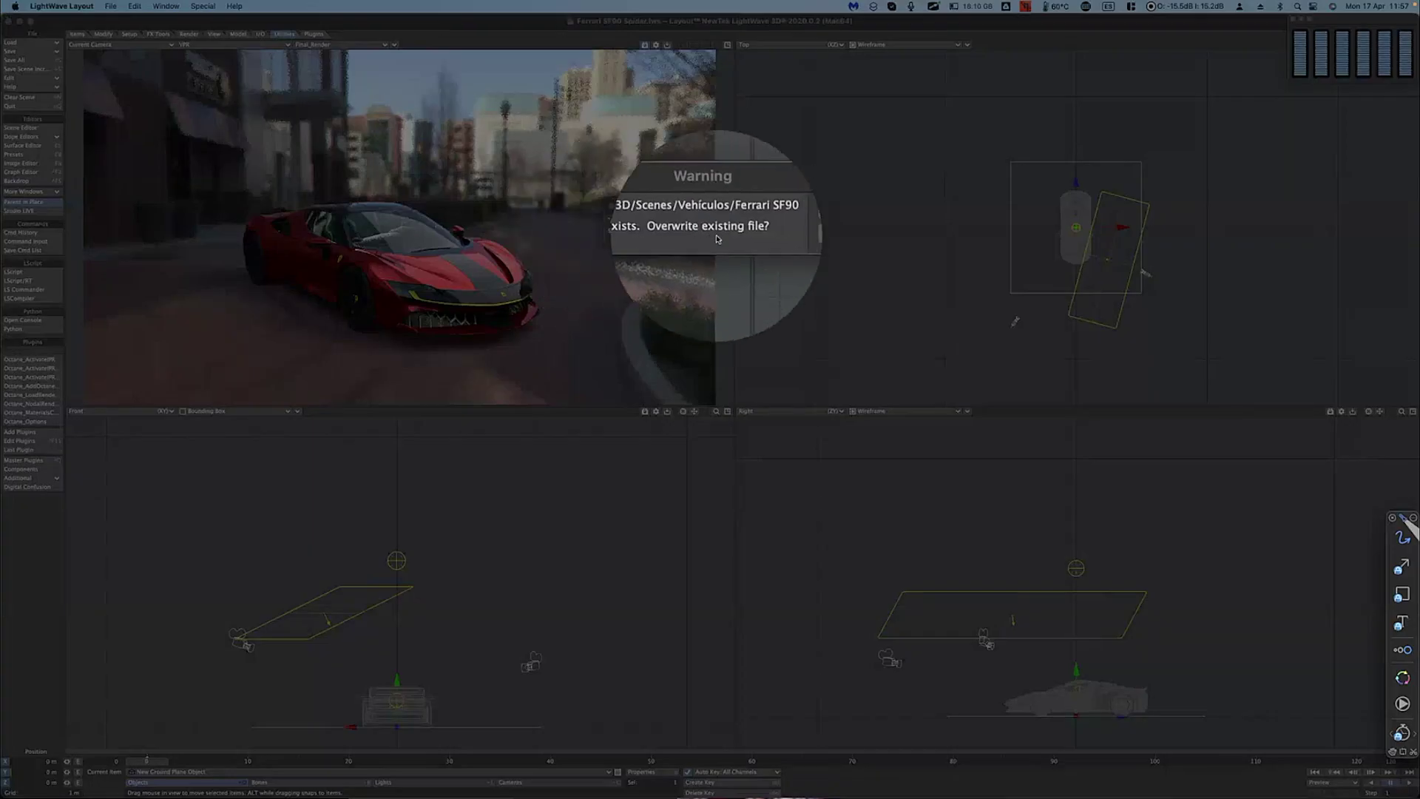
key("Escape")
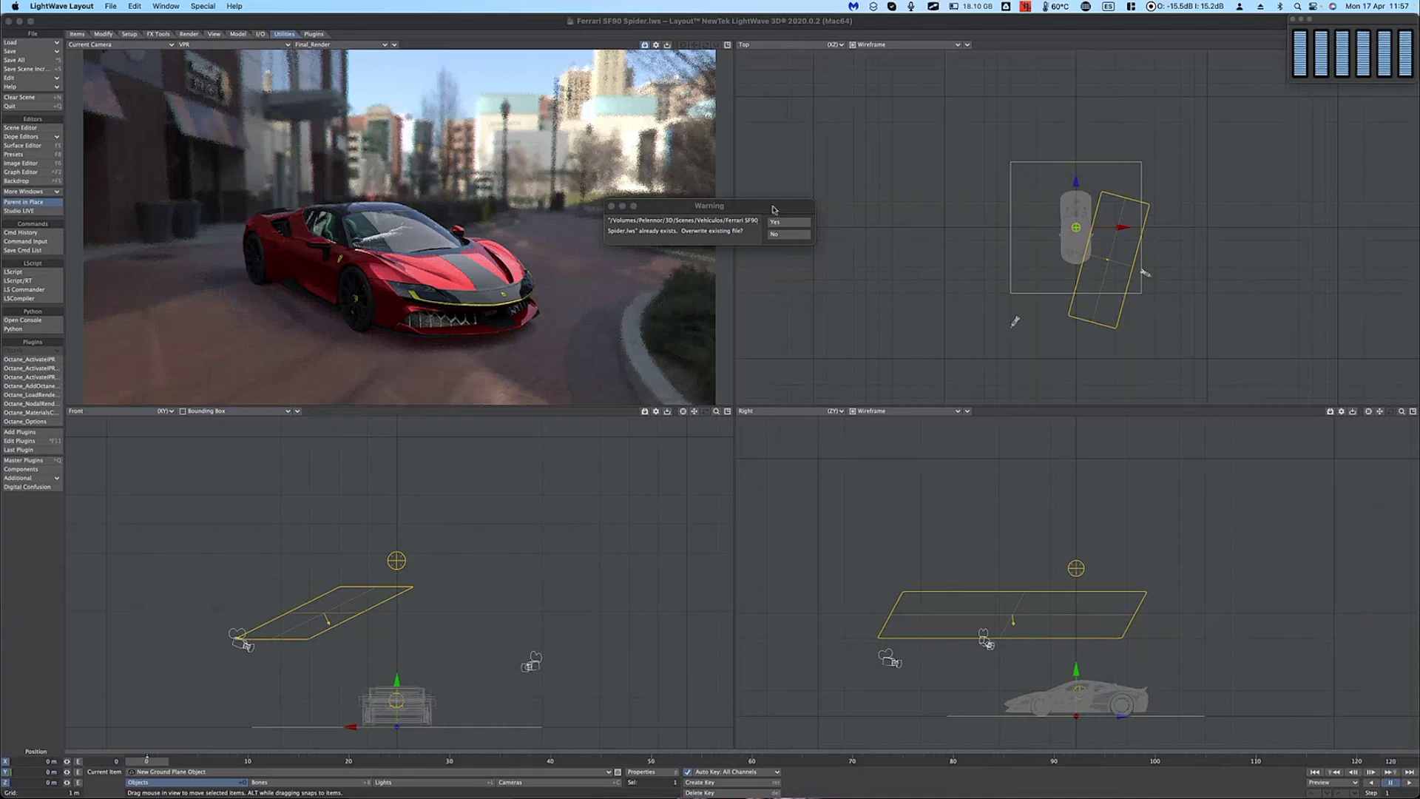
left_click(774, 211)
left_click(783, 224)
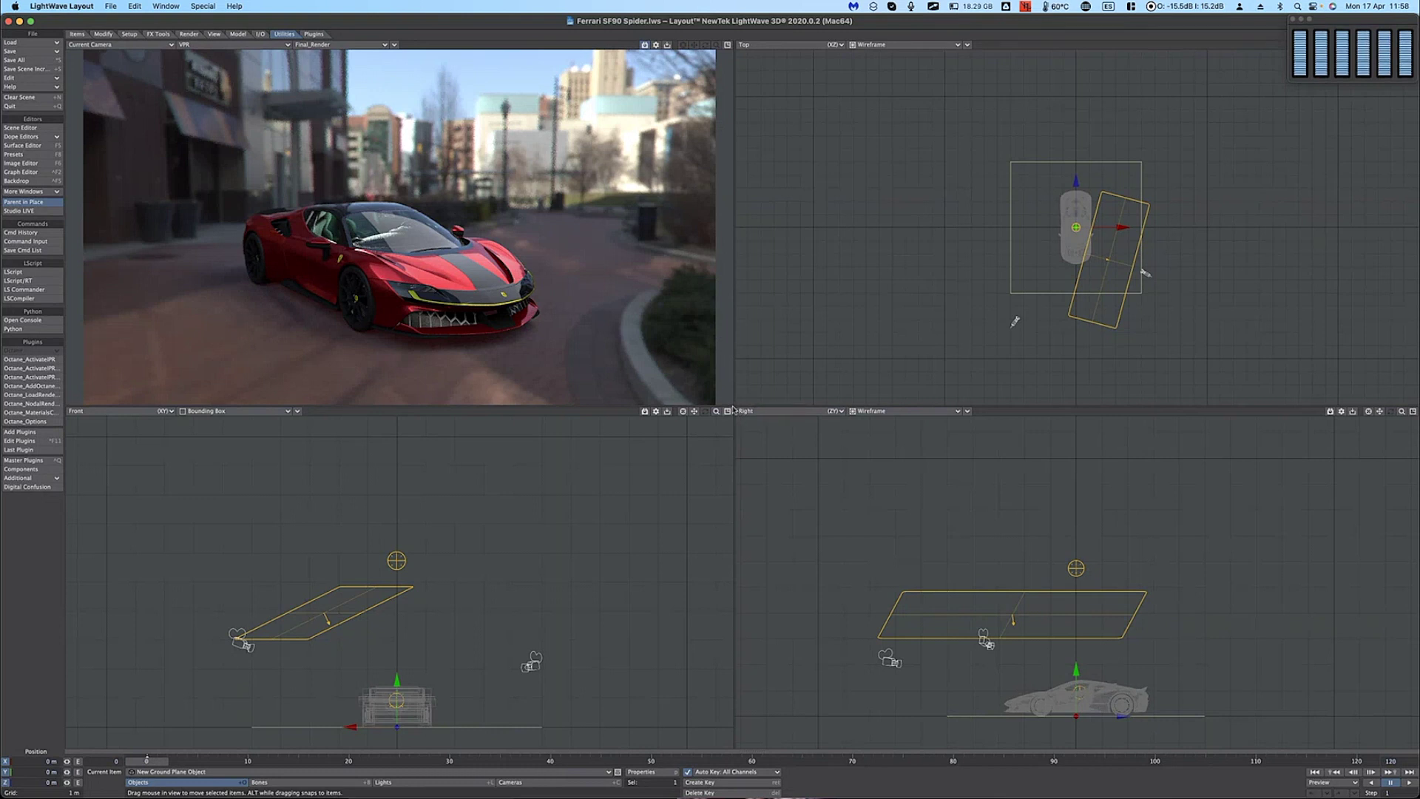
Step: Enlarge the VPR camera viewport slightly by shifting the shared divider of the four views
left_click_drag(736, 407, 738, 423)
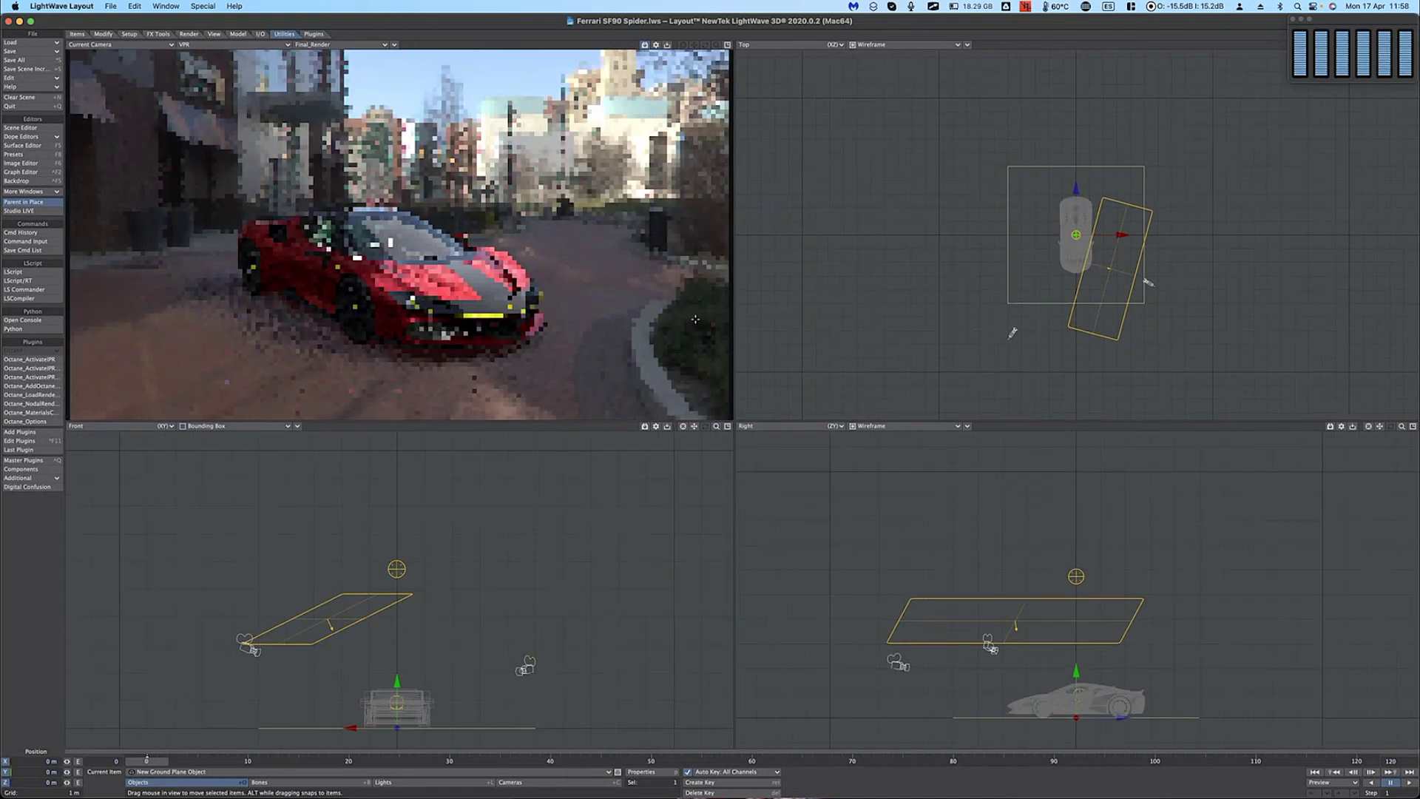
left_click_drag(734, 422, 737, 430)
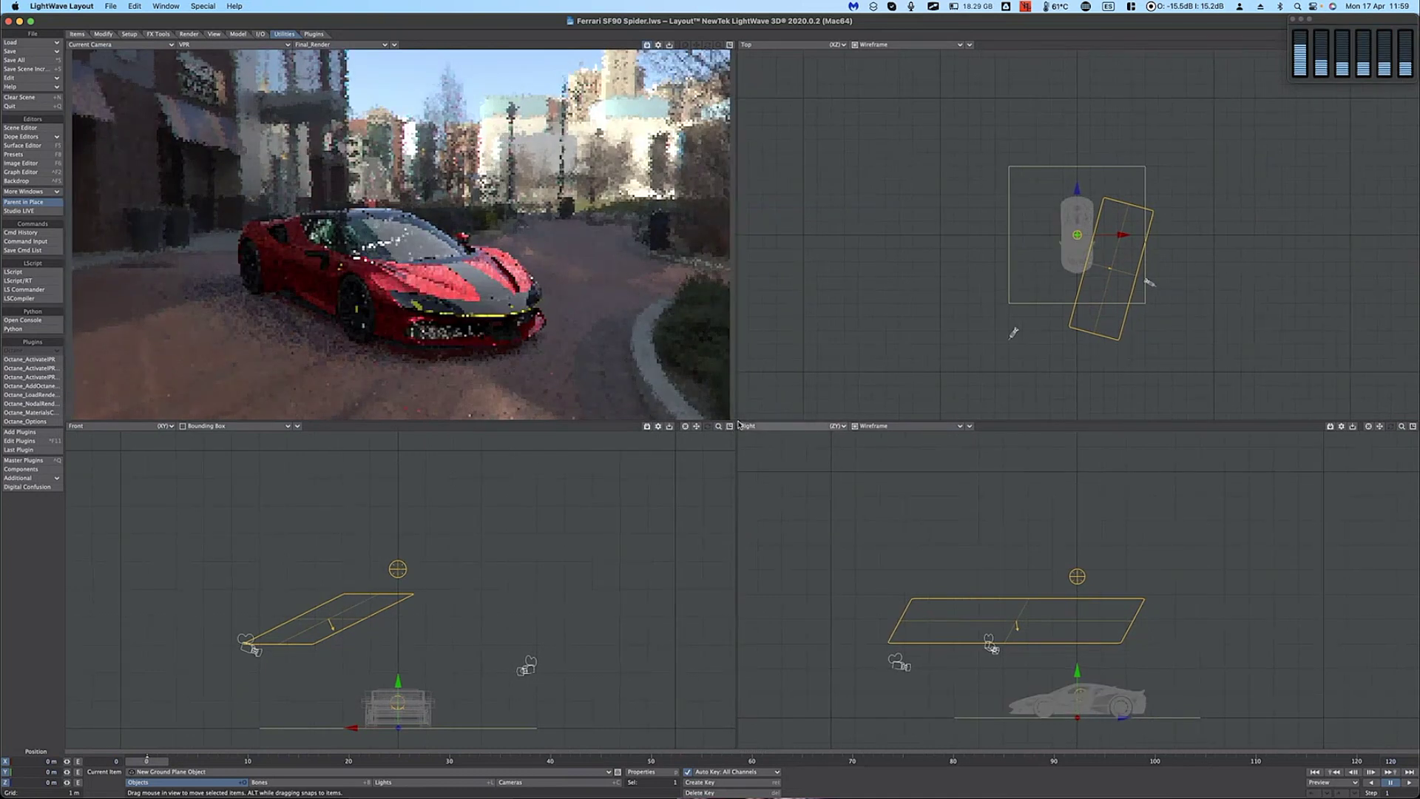
left_click_drag(737, 423, 737, 426)
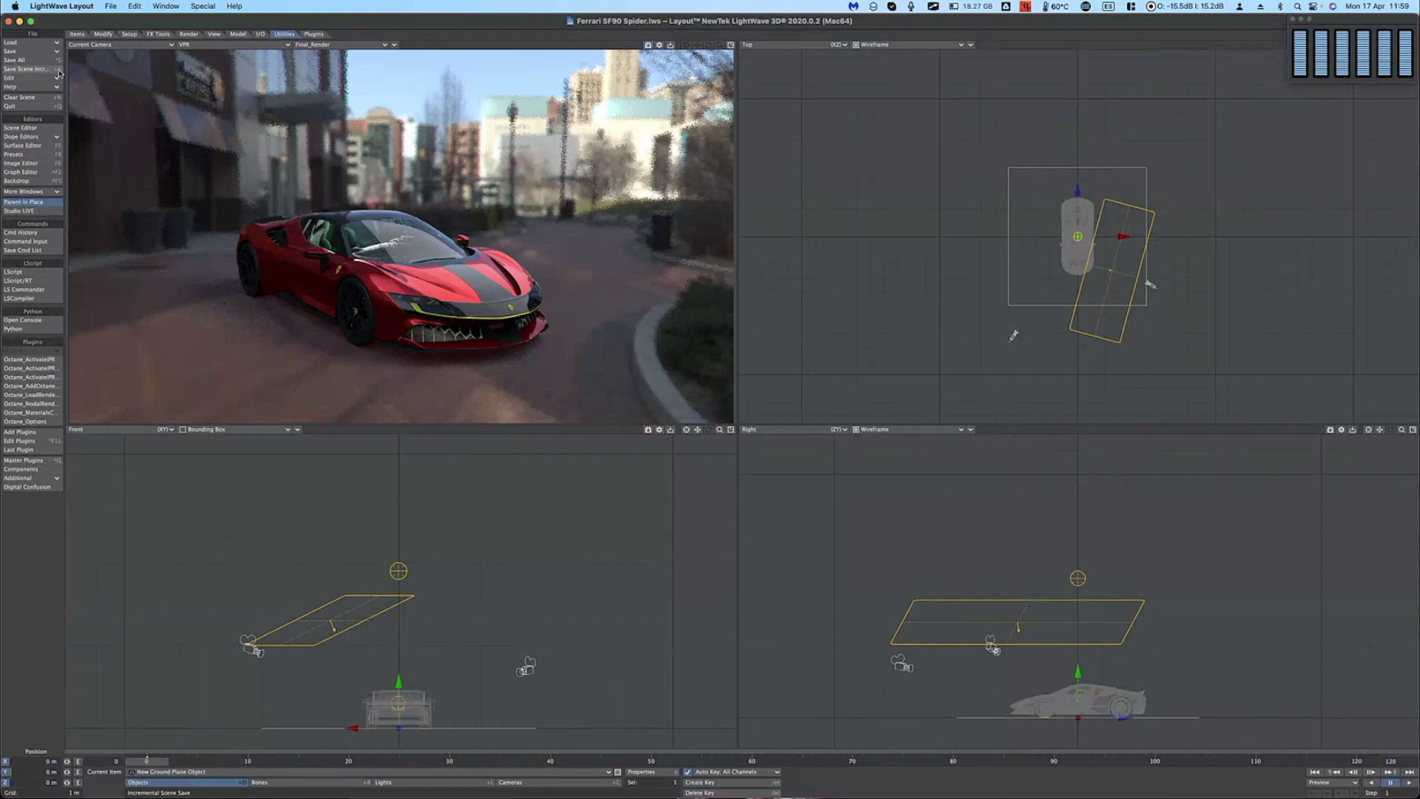
Step: Save the Ferrari scene as a new incremental version
key("ctrl+shift+z")
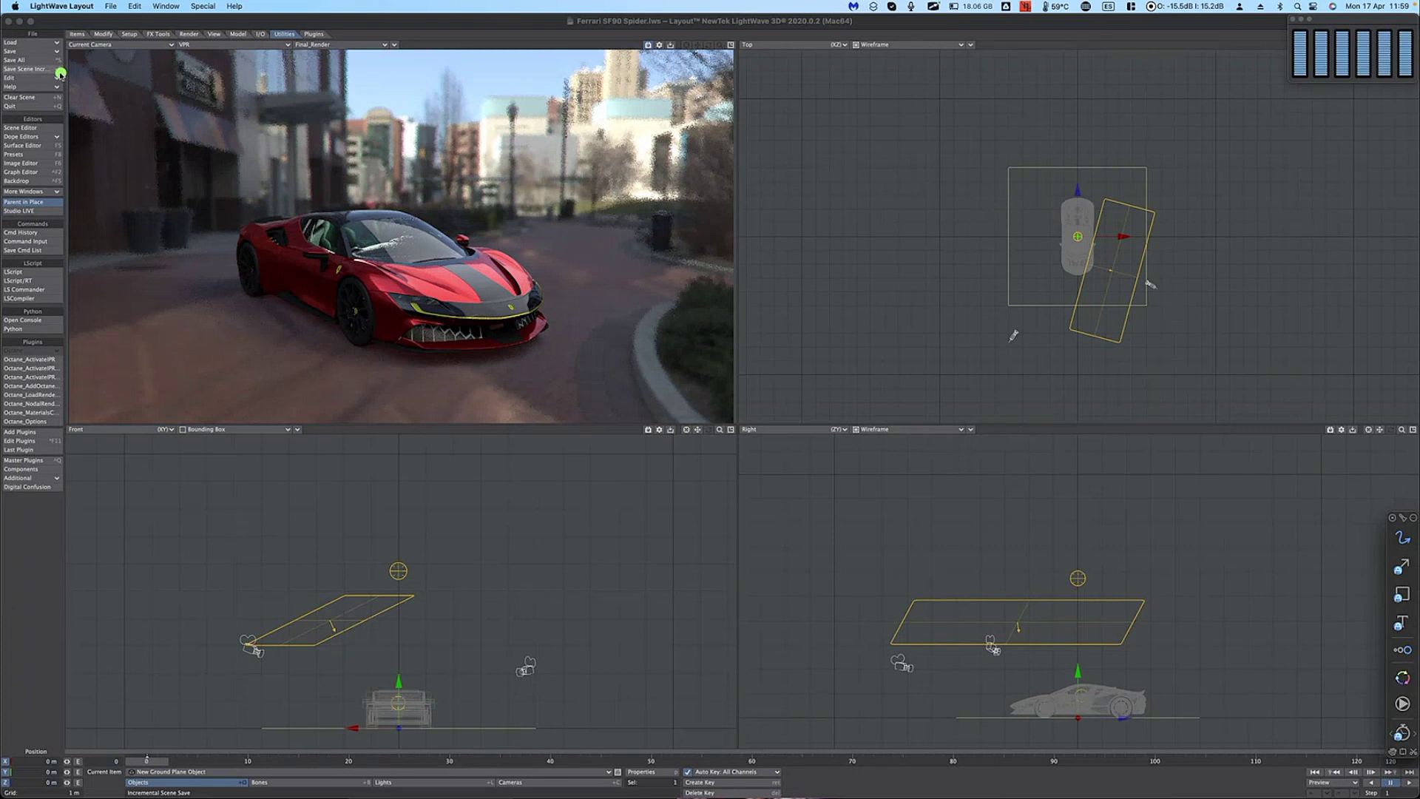
left_click(50, 75)
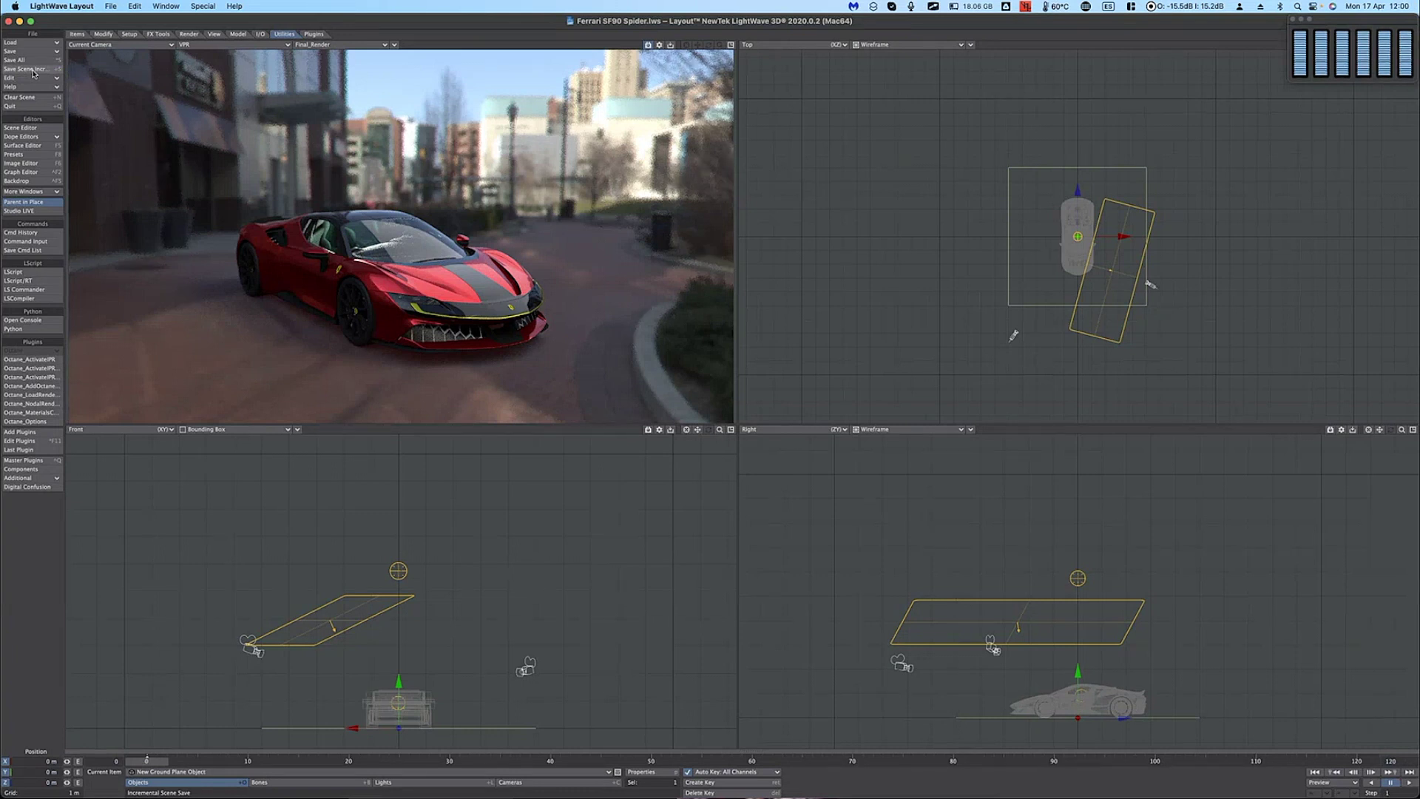
left_click(34, 72)
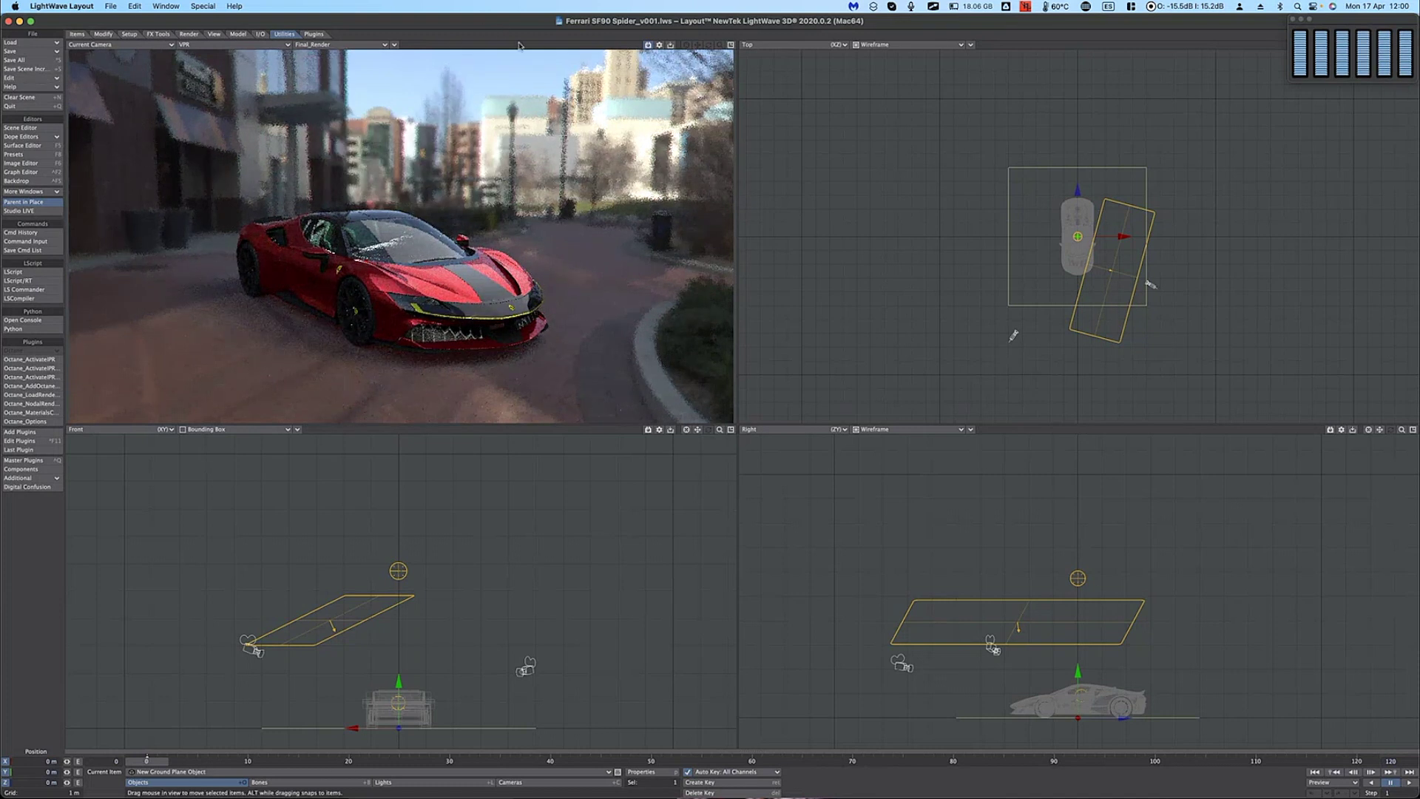
Step: Reveal the current scene's Vehículos folder in Finder and preview the original Ferrari SF90 Spider.lws file beside its incremental version
key("ctrl+shift+z")
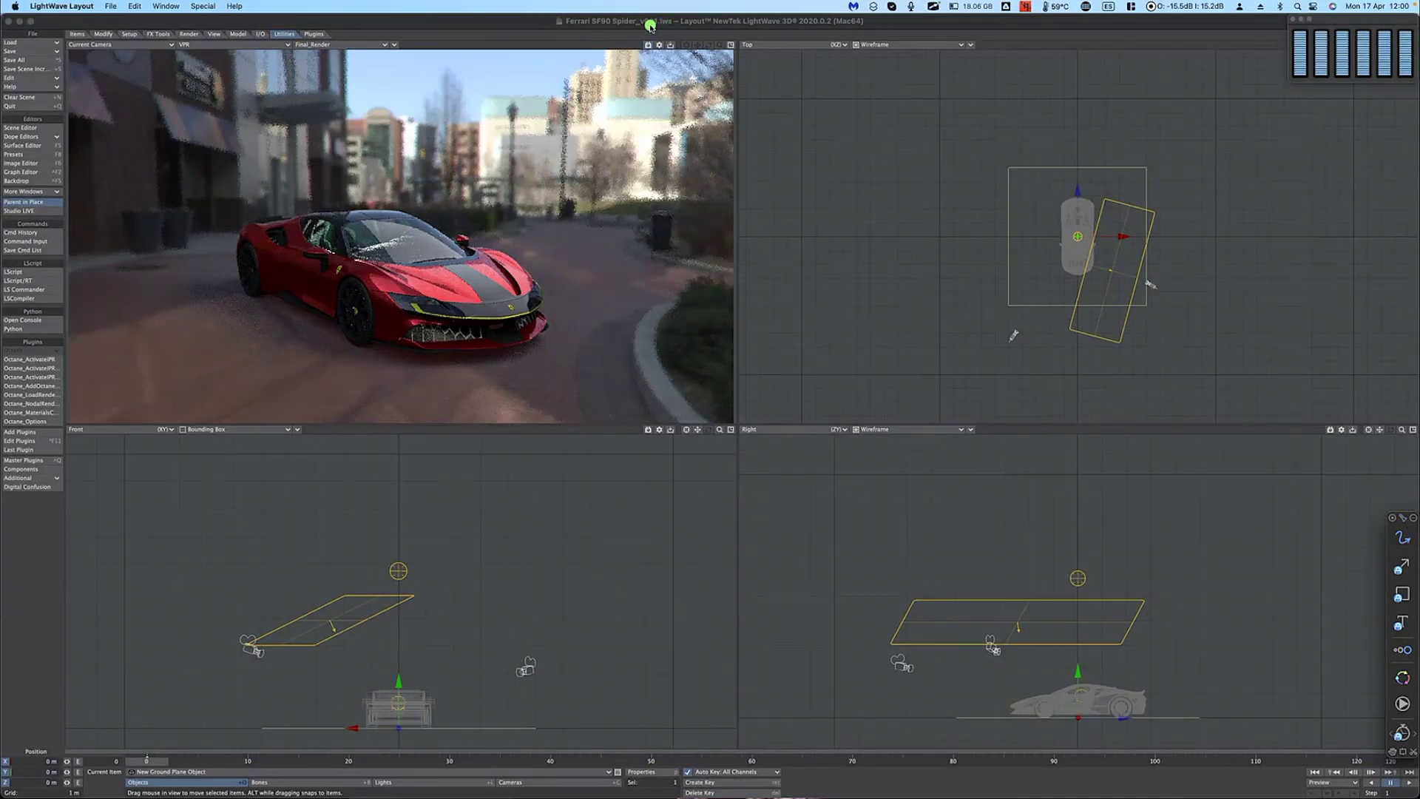
left_click(639, 25)
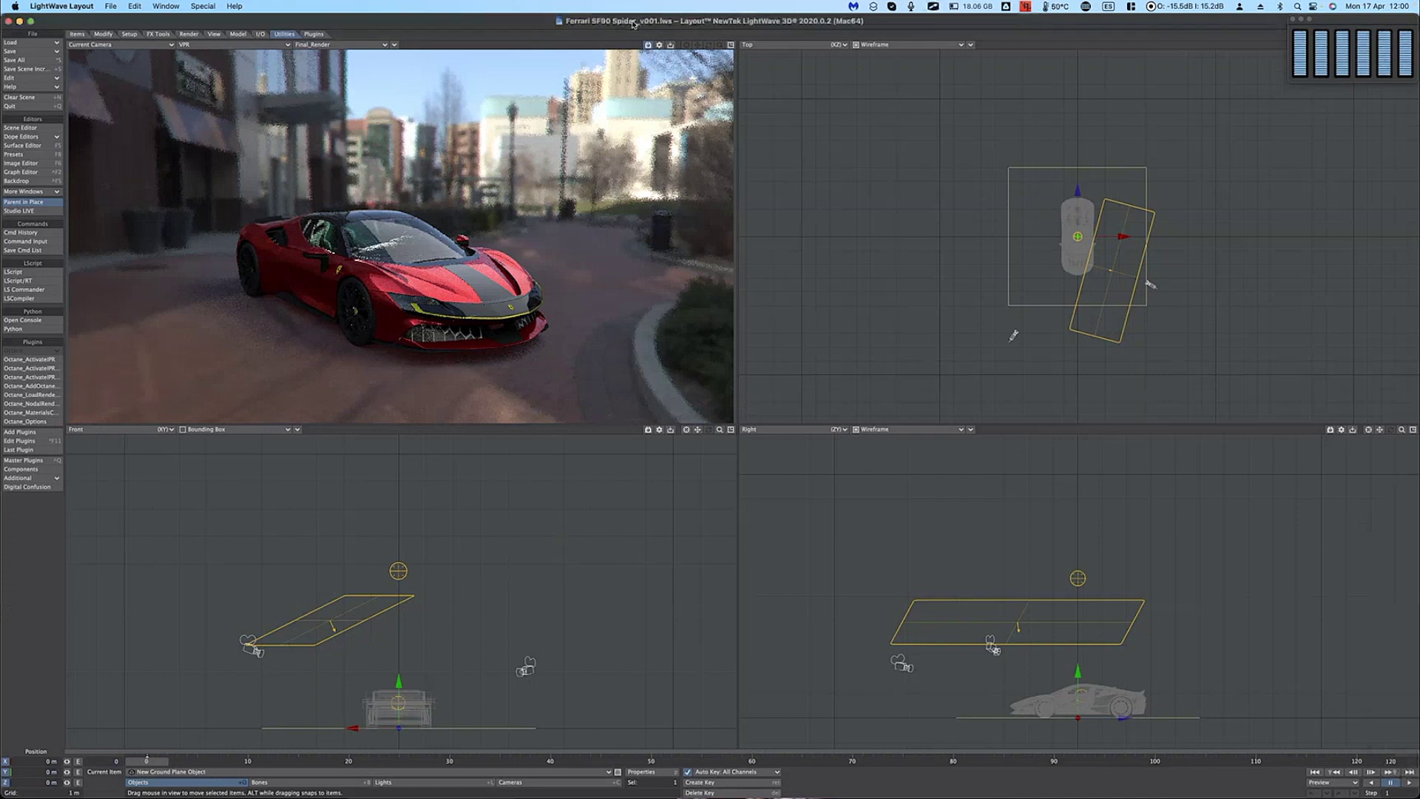
left_click(634, 25, "super")
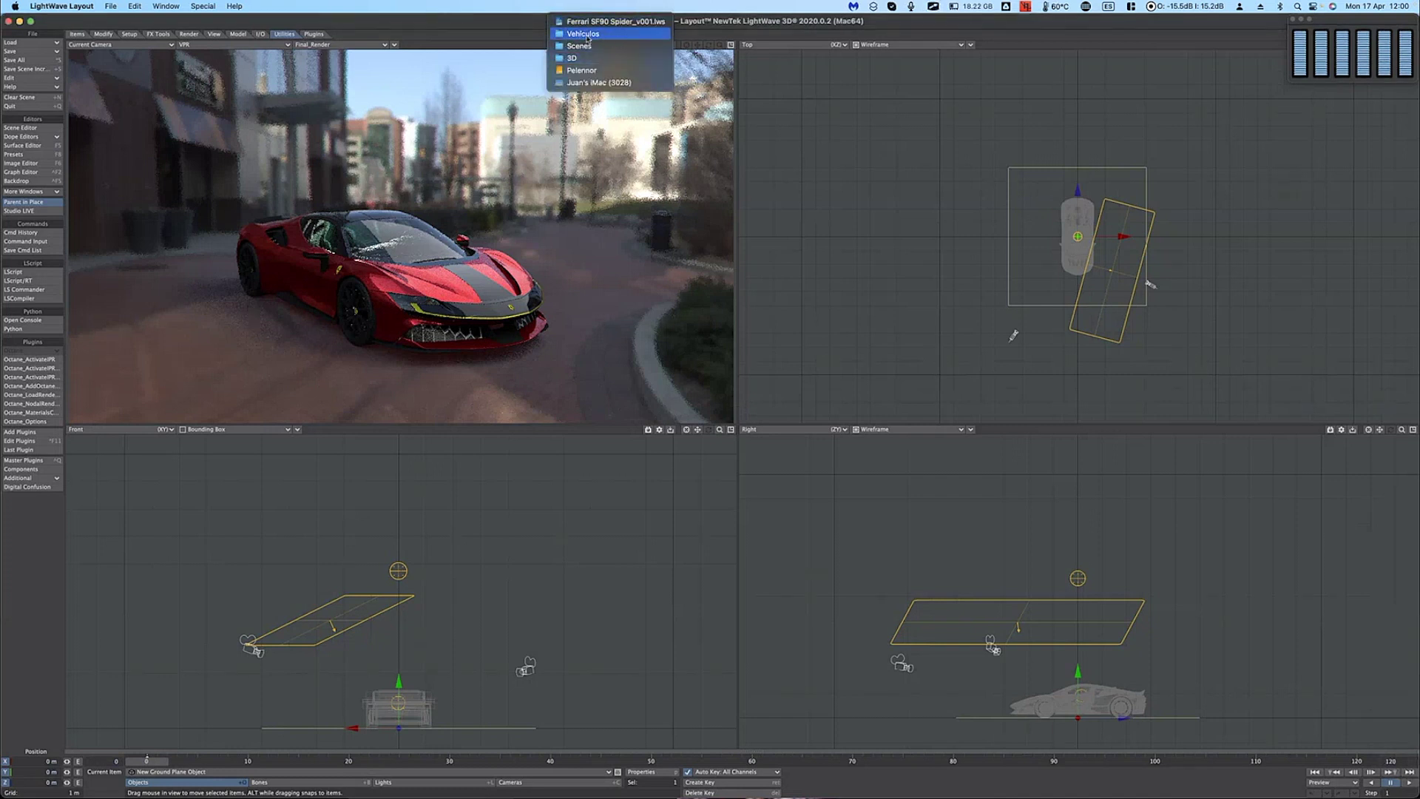
left_click(637, 31)
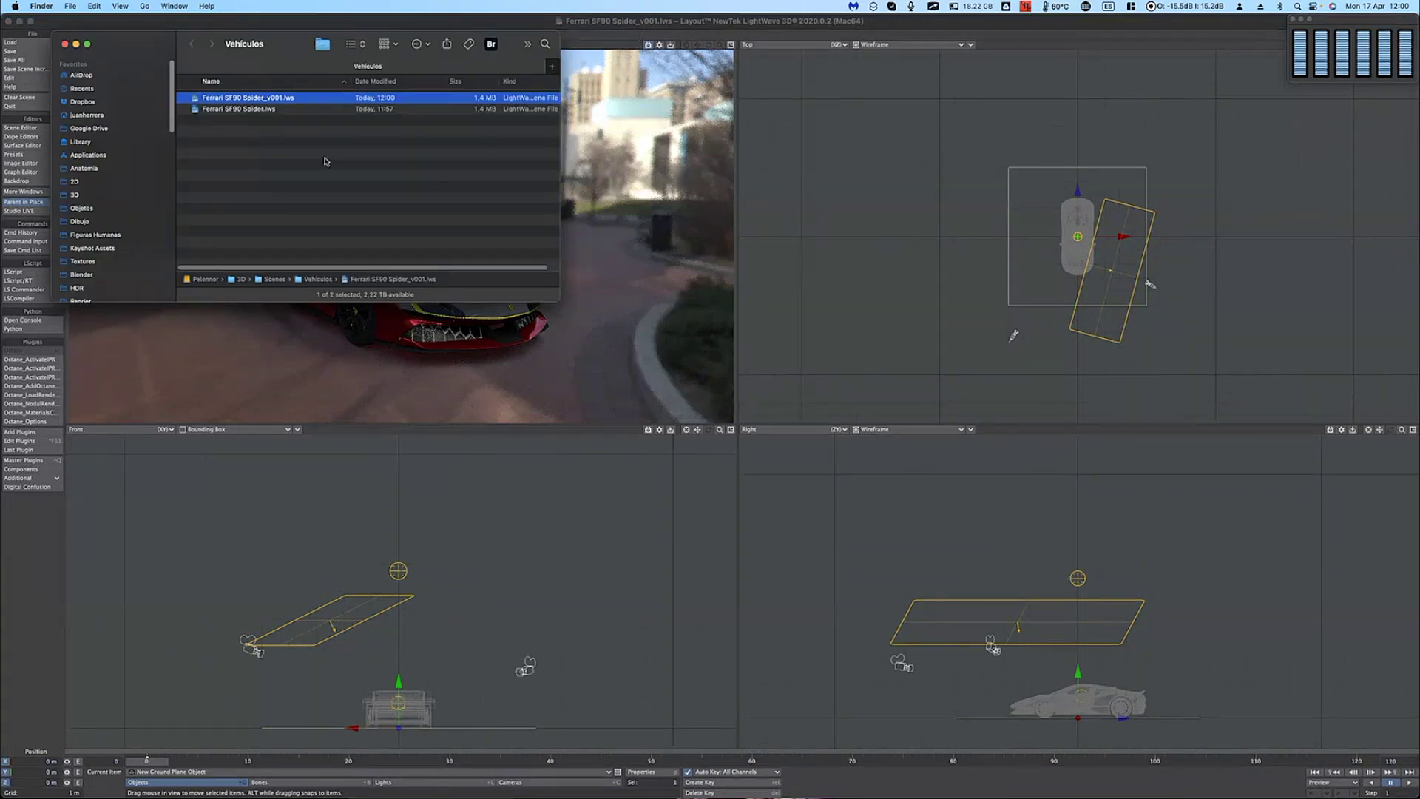
left_click(304, 108)
key("space")
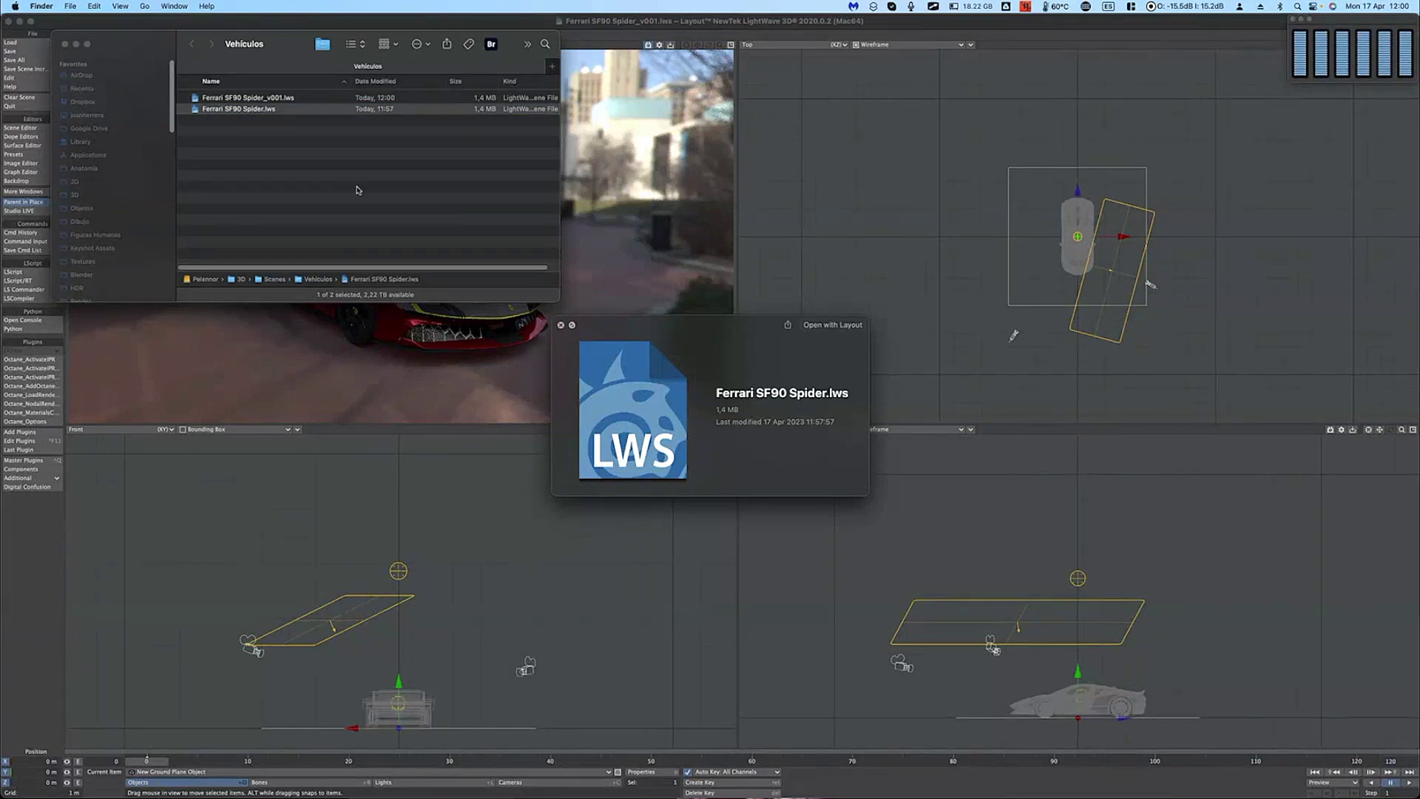
key("space")
key("Up")
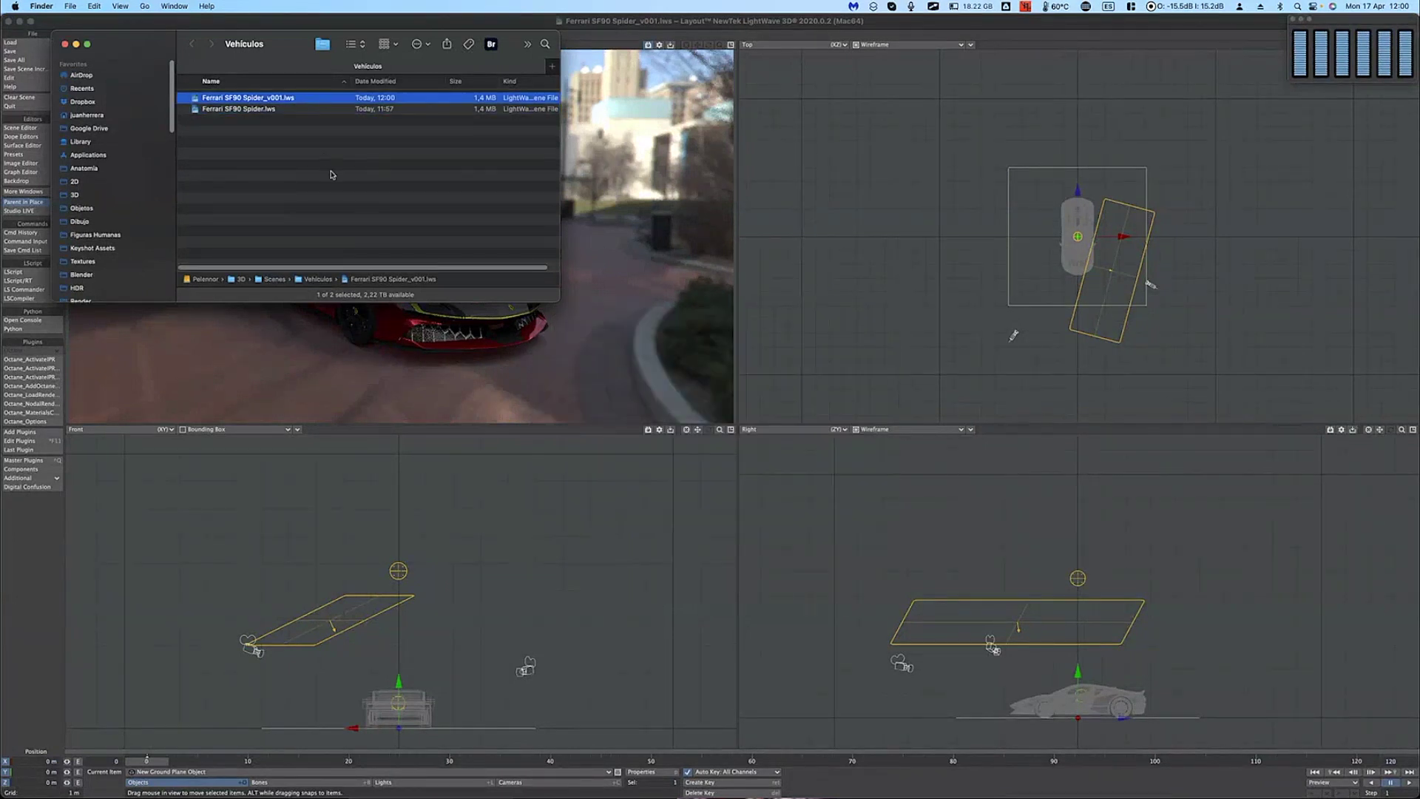
Step: Close both Finder windows and save the Ferrari scene as incremental version v002 in LightWave Layout
left_click(65, 44)
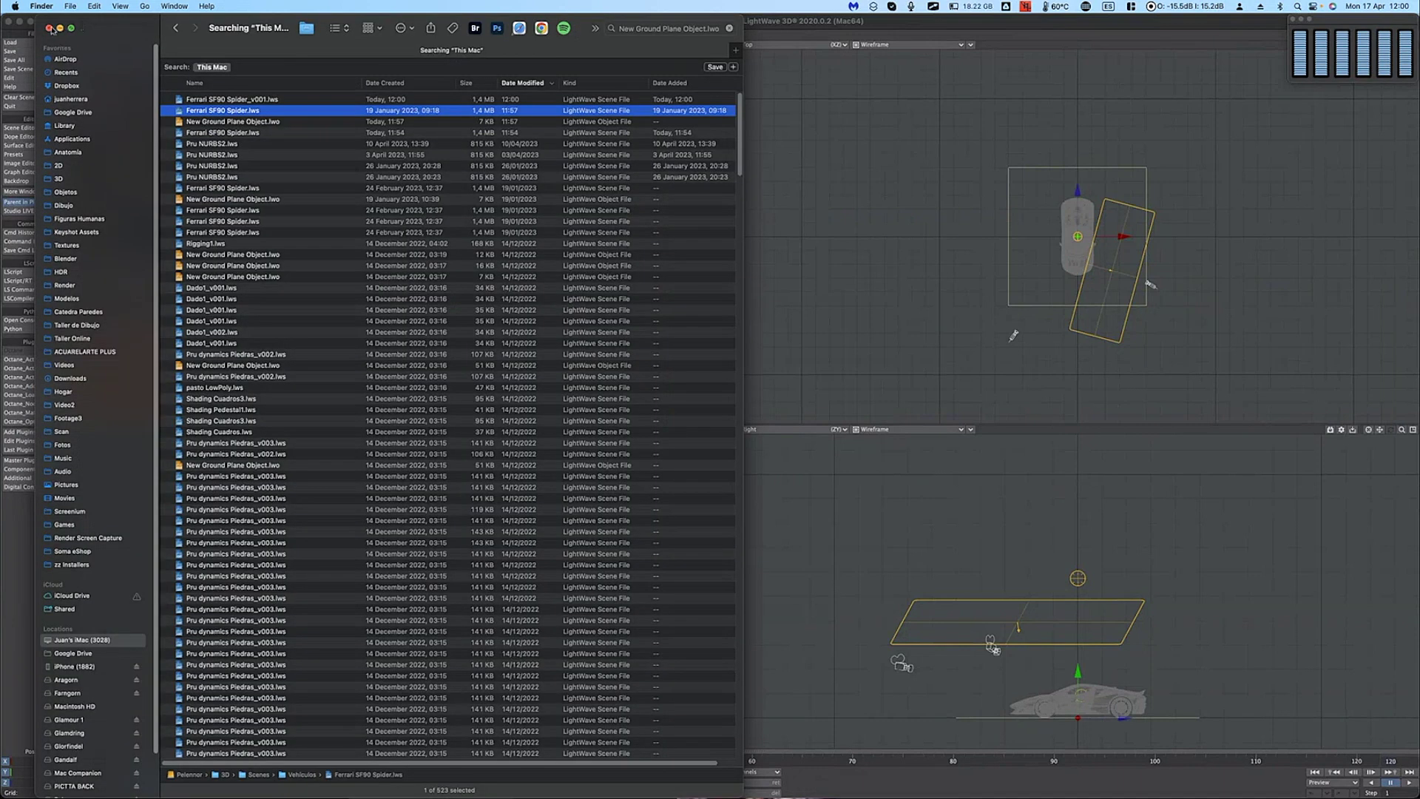
left_click(50, 28)
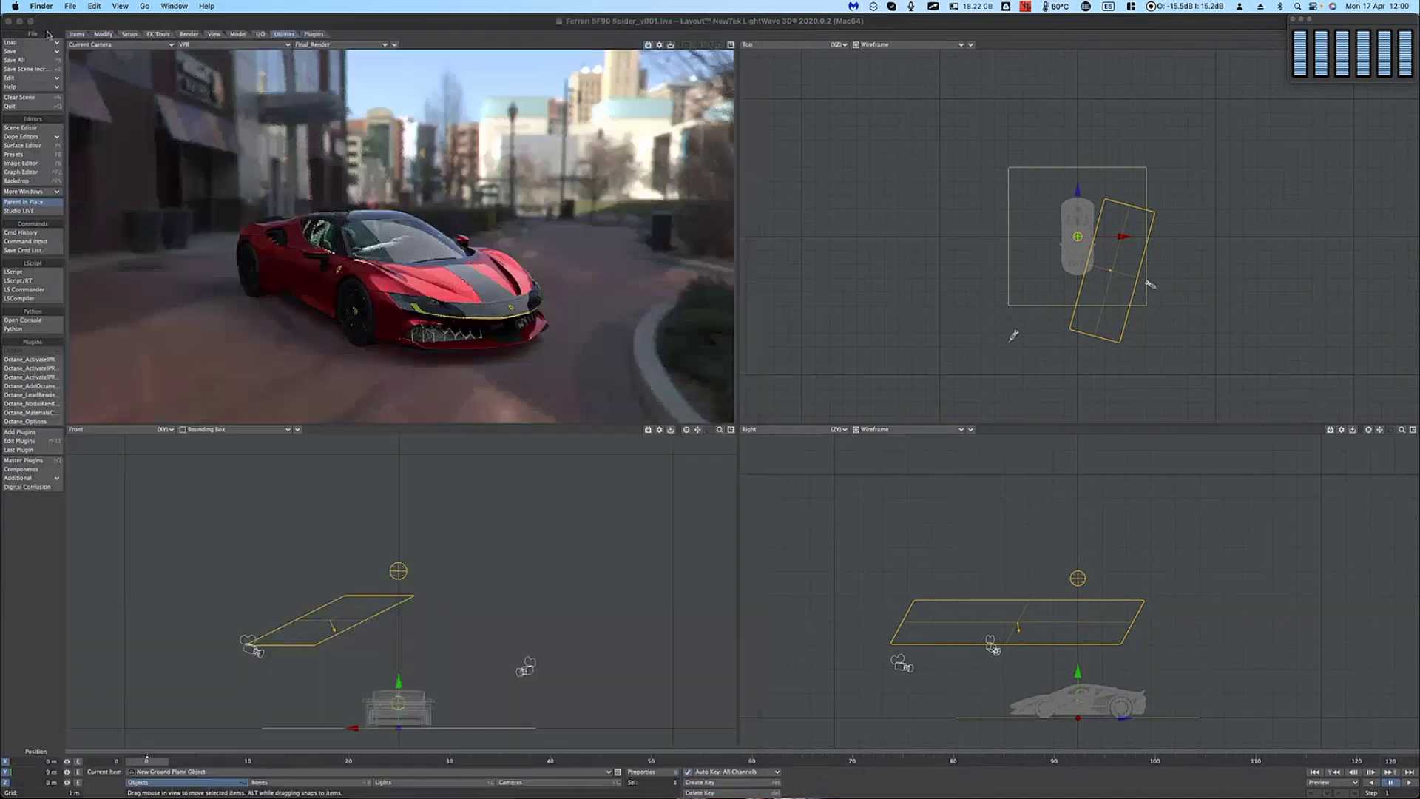
left_click(43, 69)
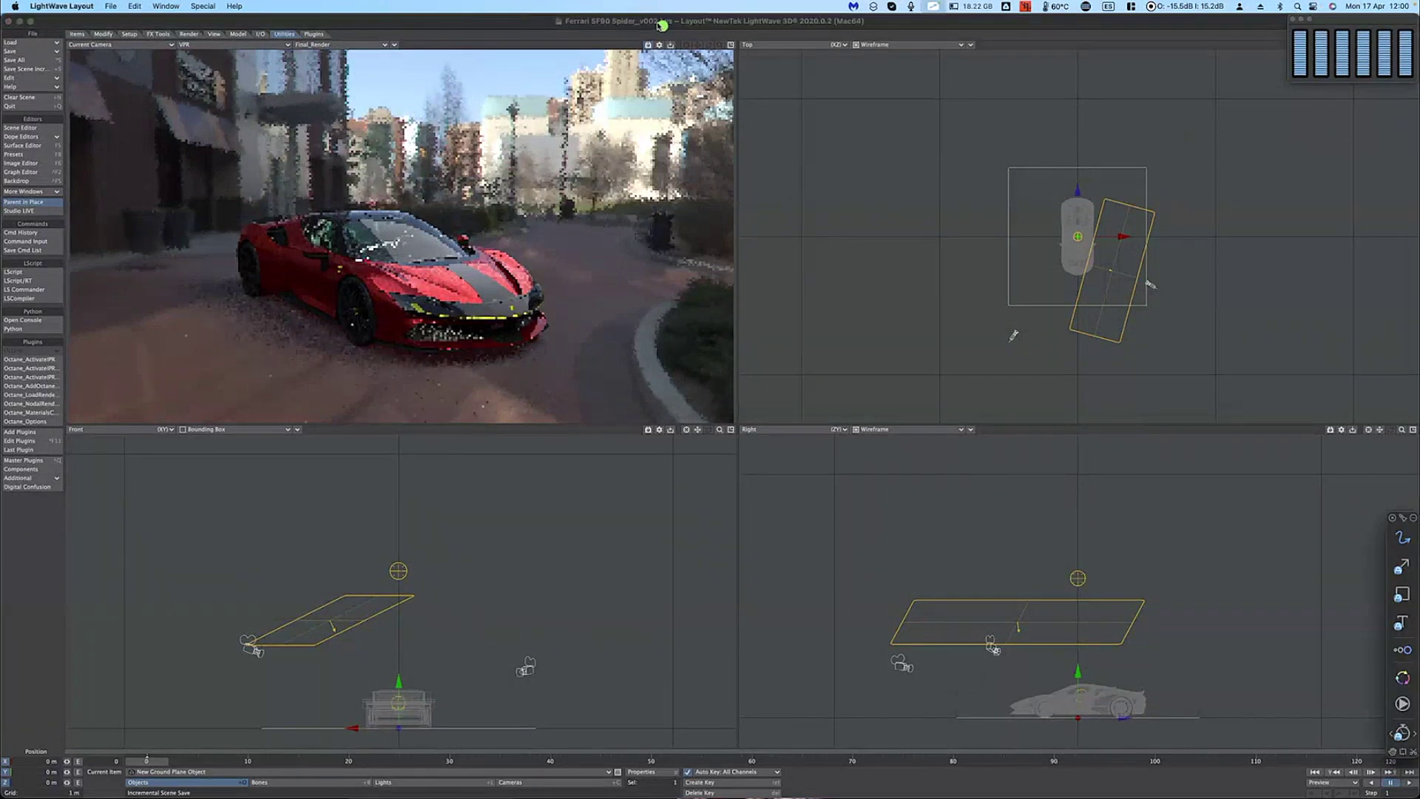
key("Escape")
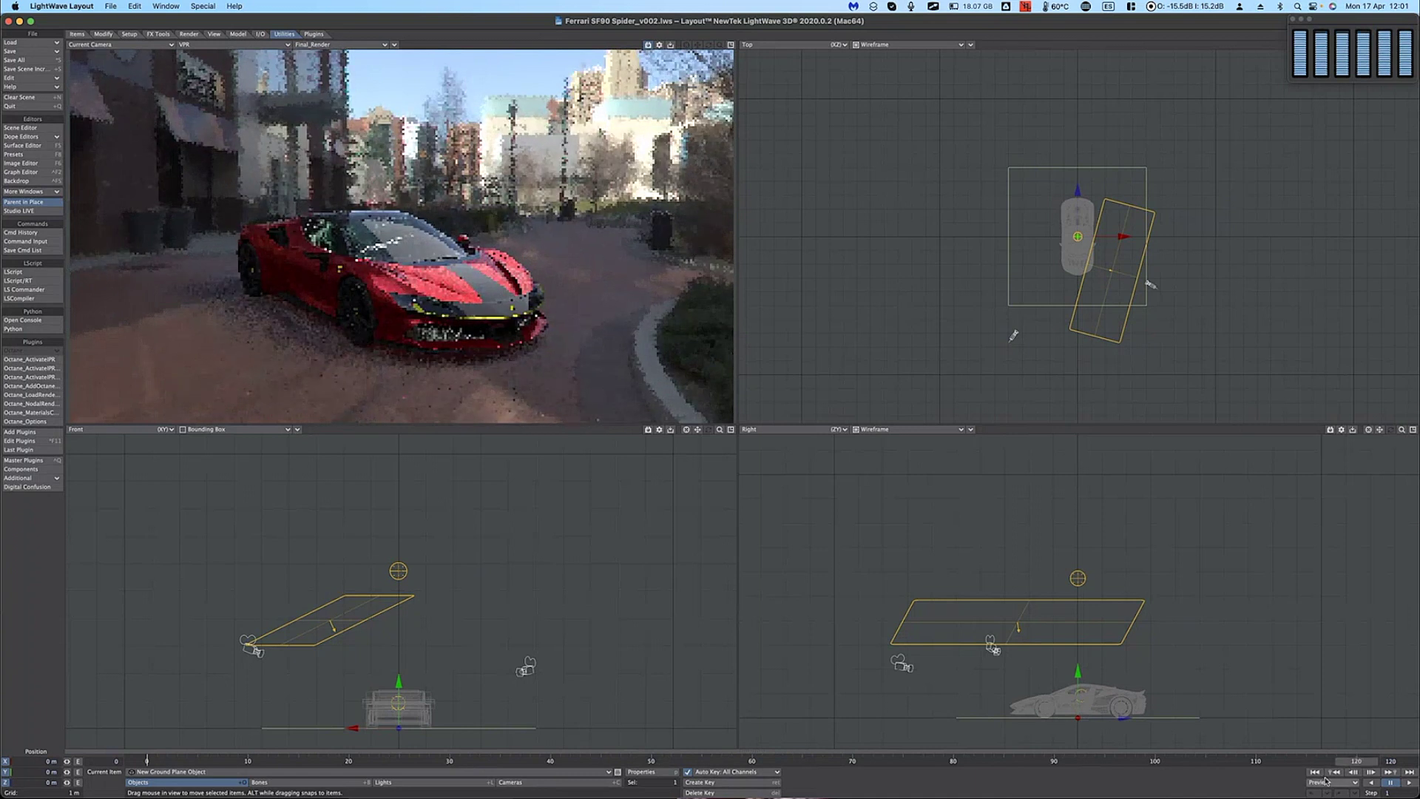
Step: At frame 120, move the Pantalla light to the car's opposite side and rotate it toward the car, scrubbing the animation back to frame 0
left_click(330, 620)
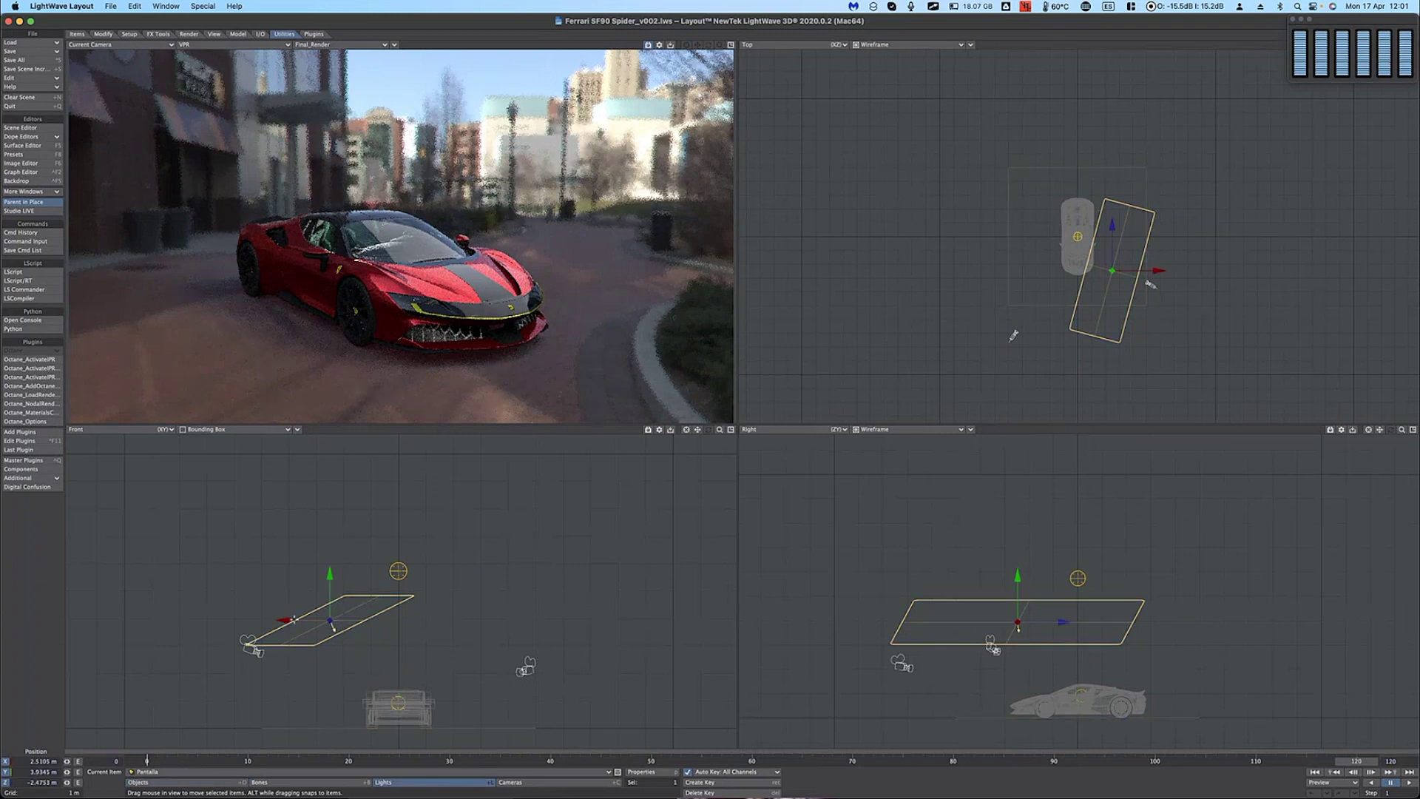
left_click_drag(331, 622, 352, 724)
key("y")
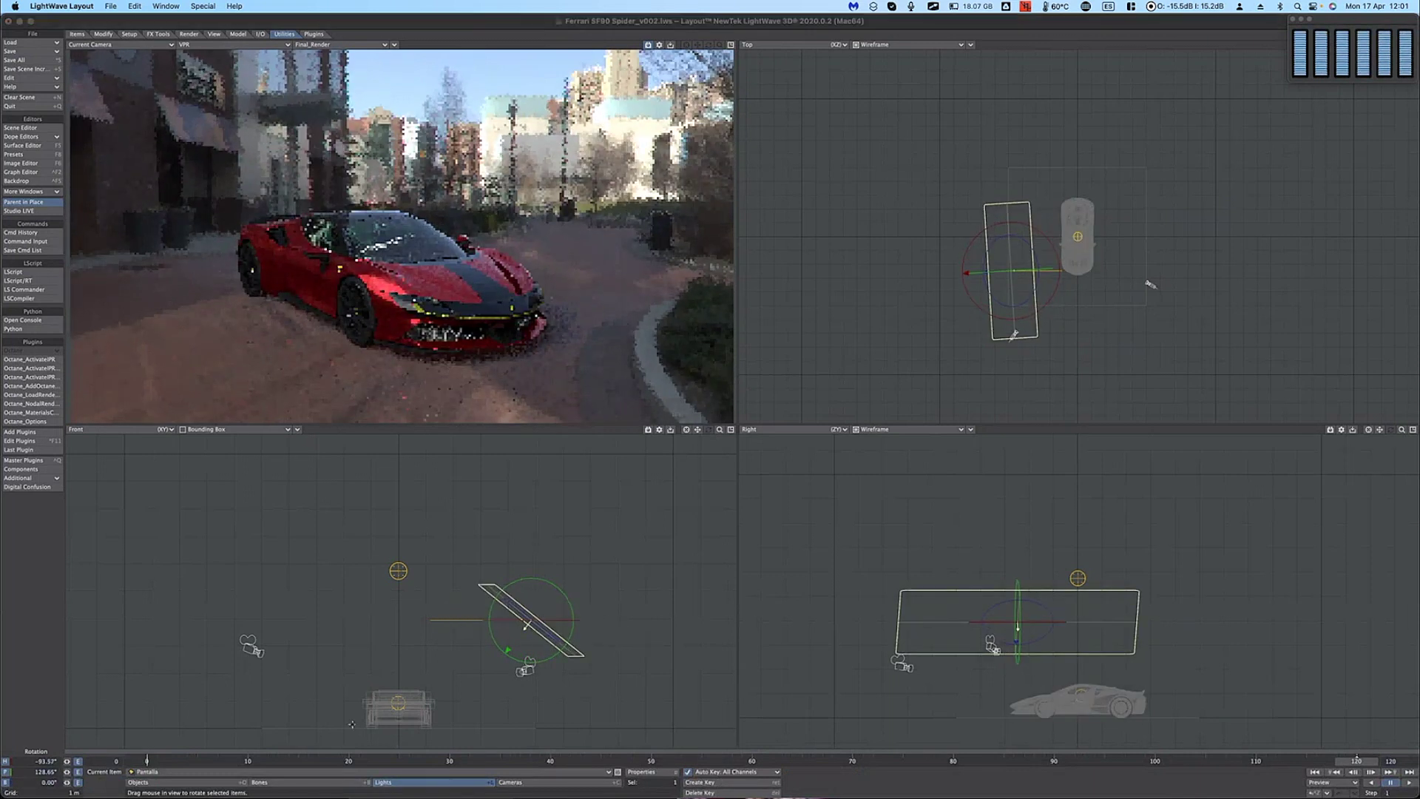
key("ctrl+alt+s")
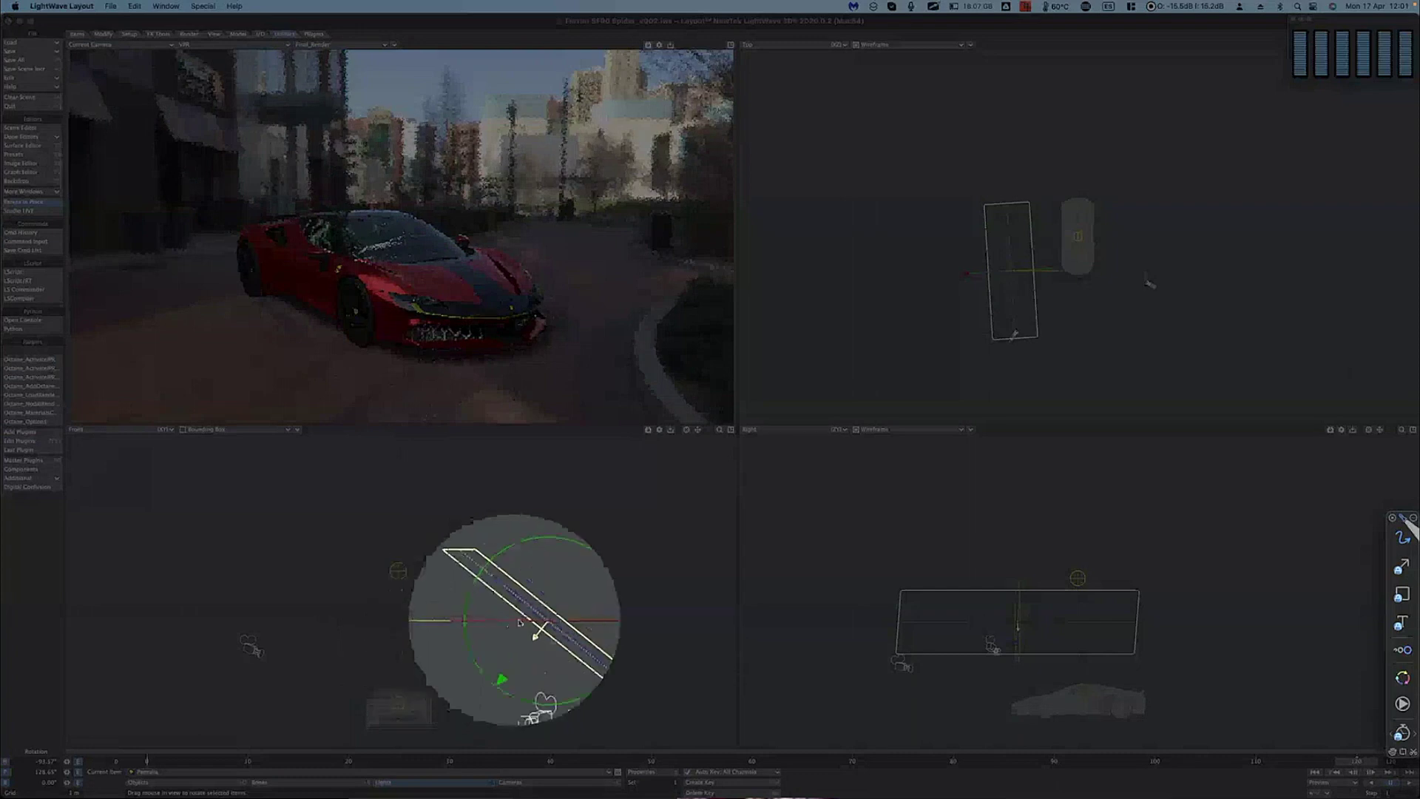
key("Escape")
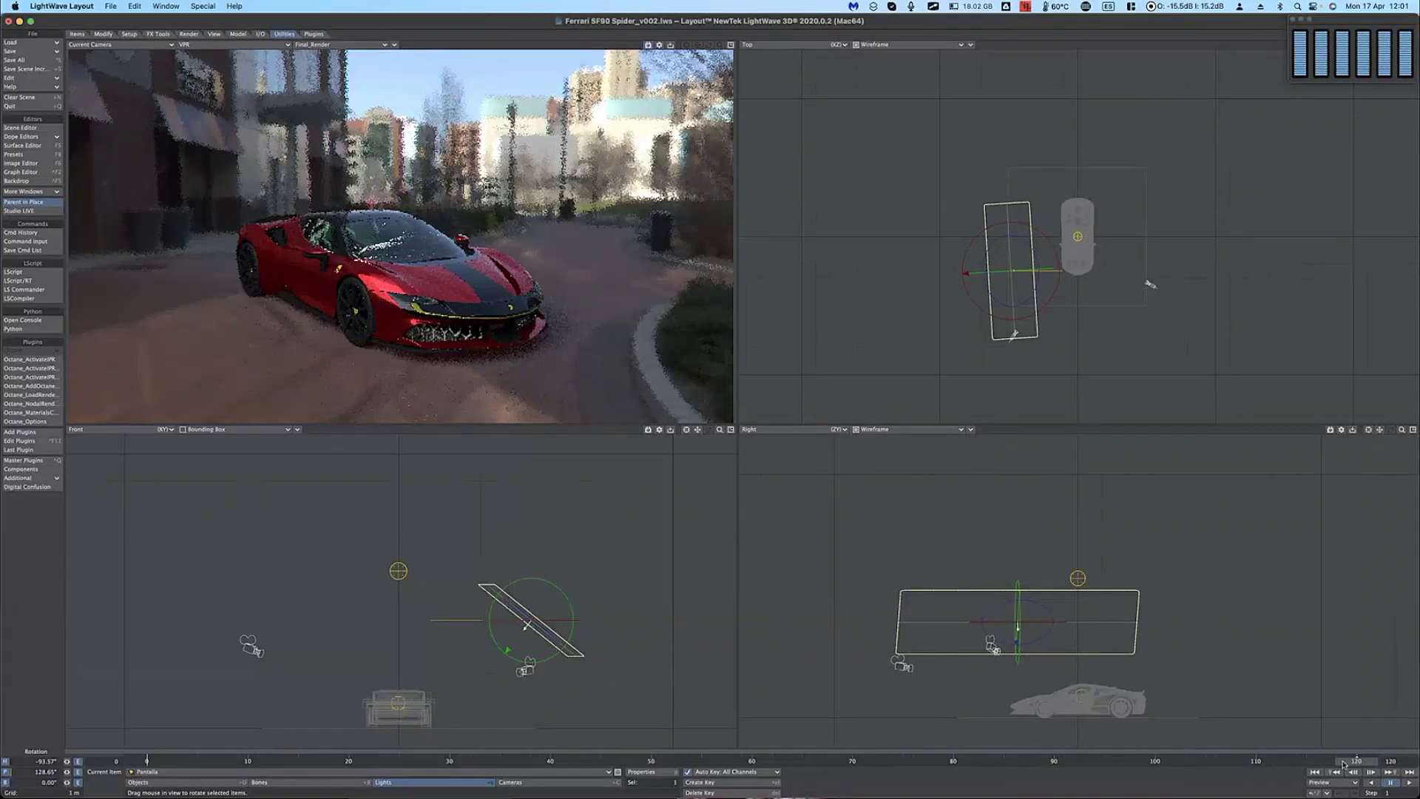
left_click_drag(1344, 764, 660, 760)
left_click_drag(515, 736, 67, 693)
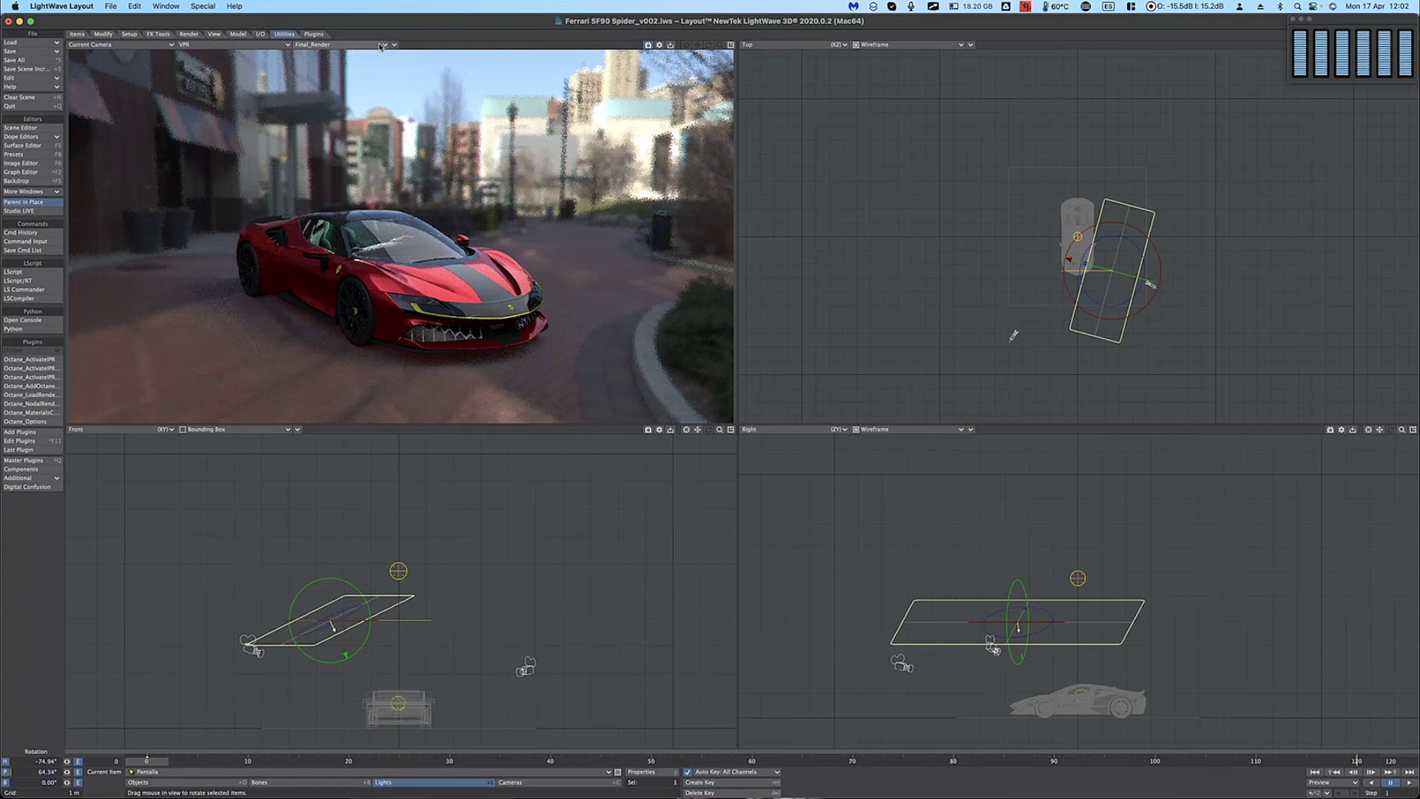
Step: View the Alpha, Backdrop and Camera_Tangent_Space_XYZ render buffers in the VPR camera view
left_click(340, 45)
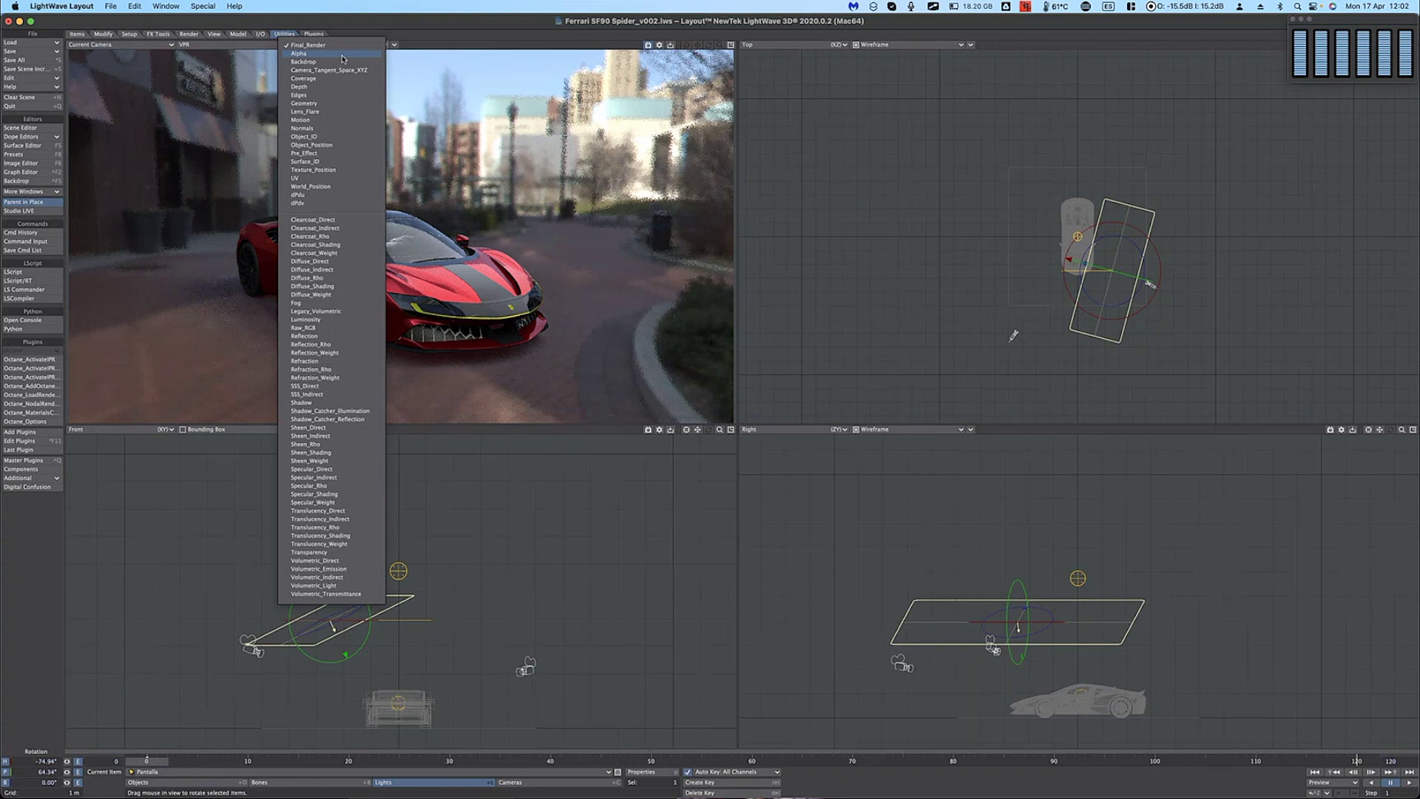
left_click(343, 55)
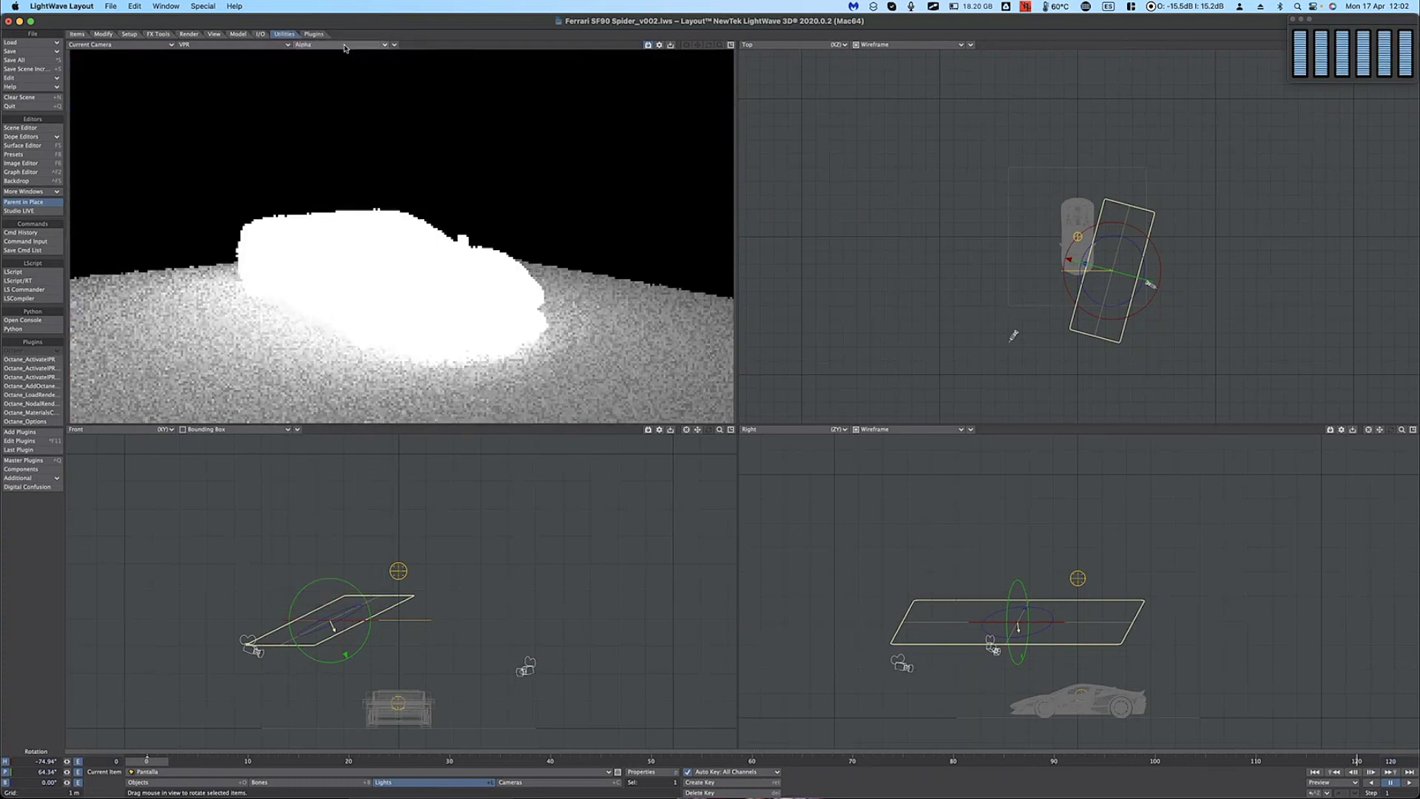
left_click(344, 46)
left_click(345, 54)
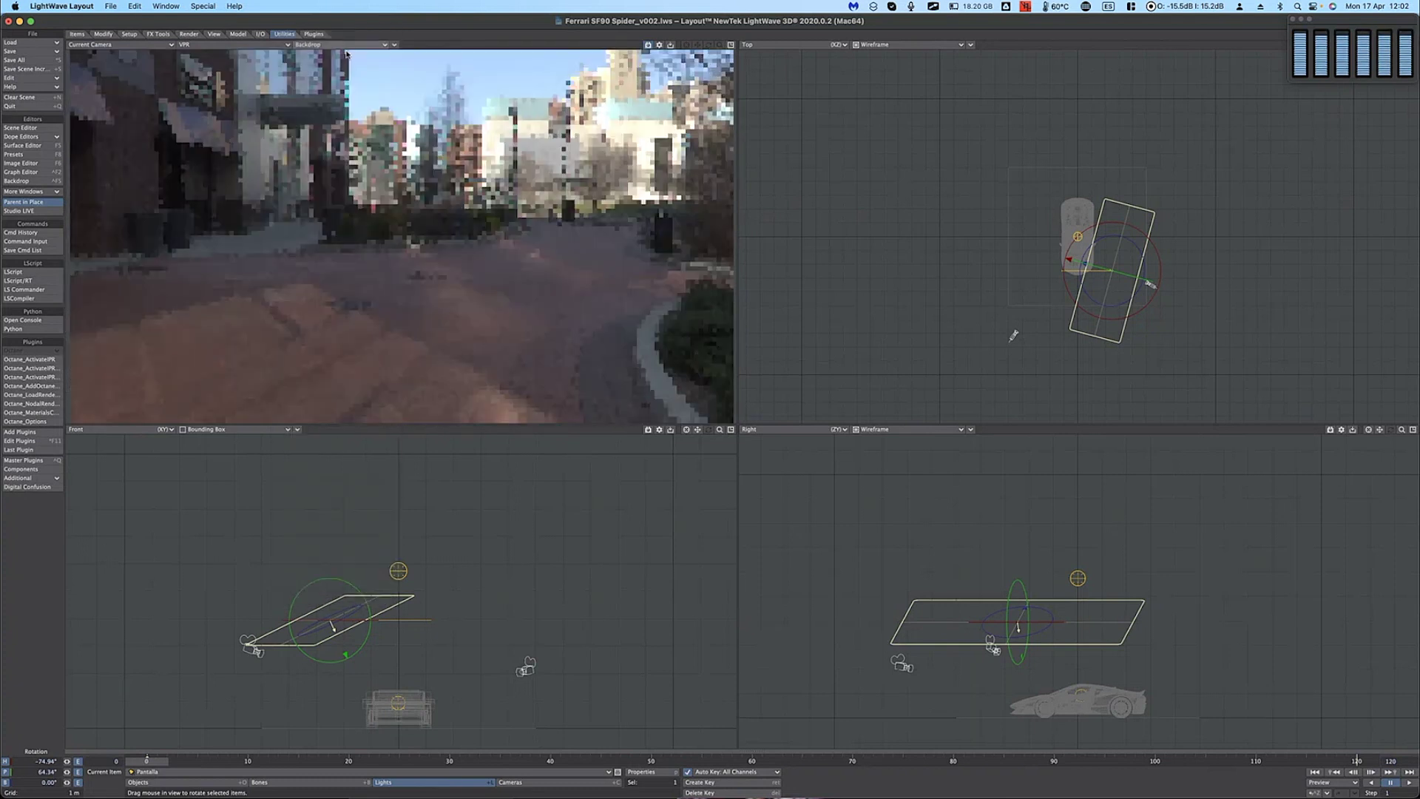
left_click(345, 45)
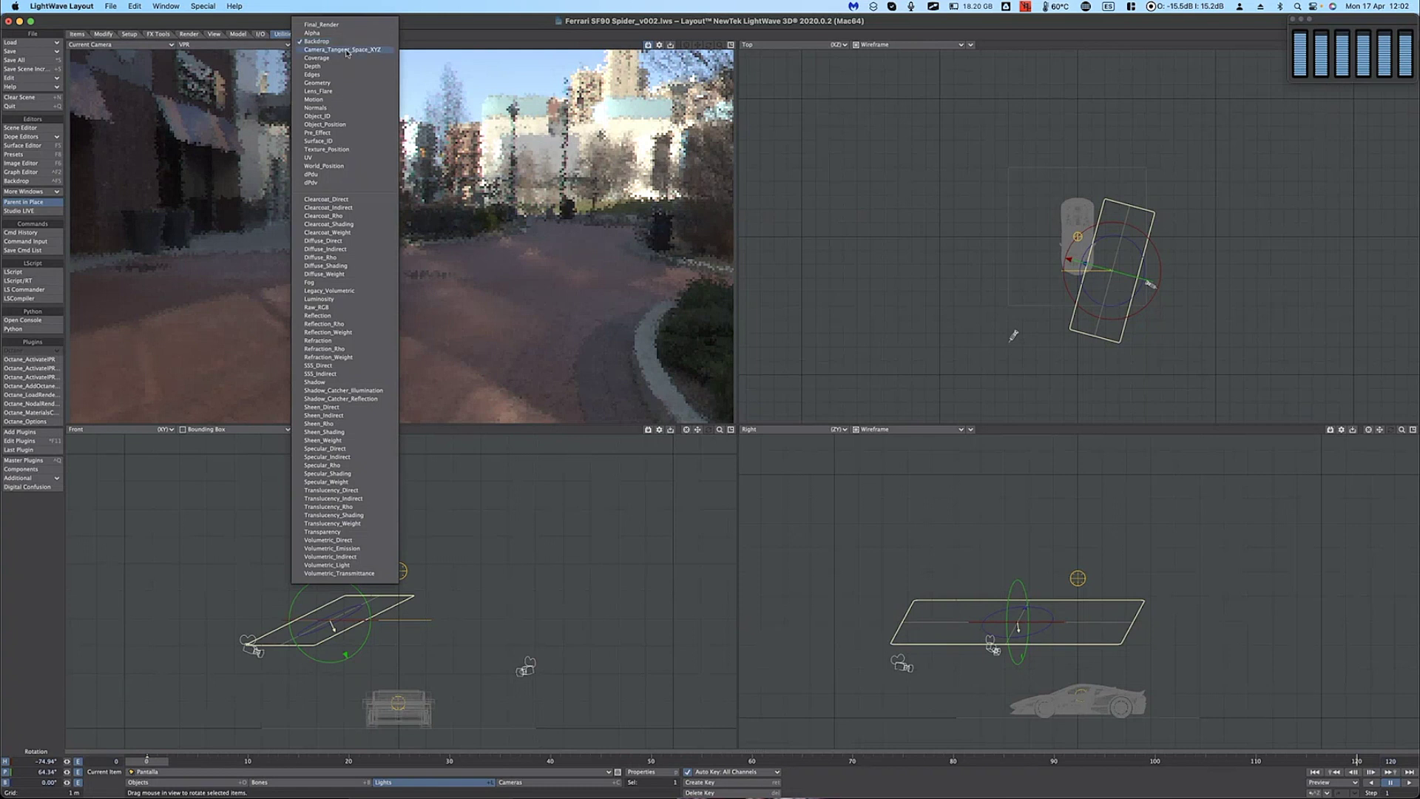
left_click(347, 50)
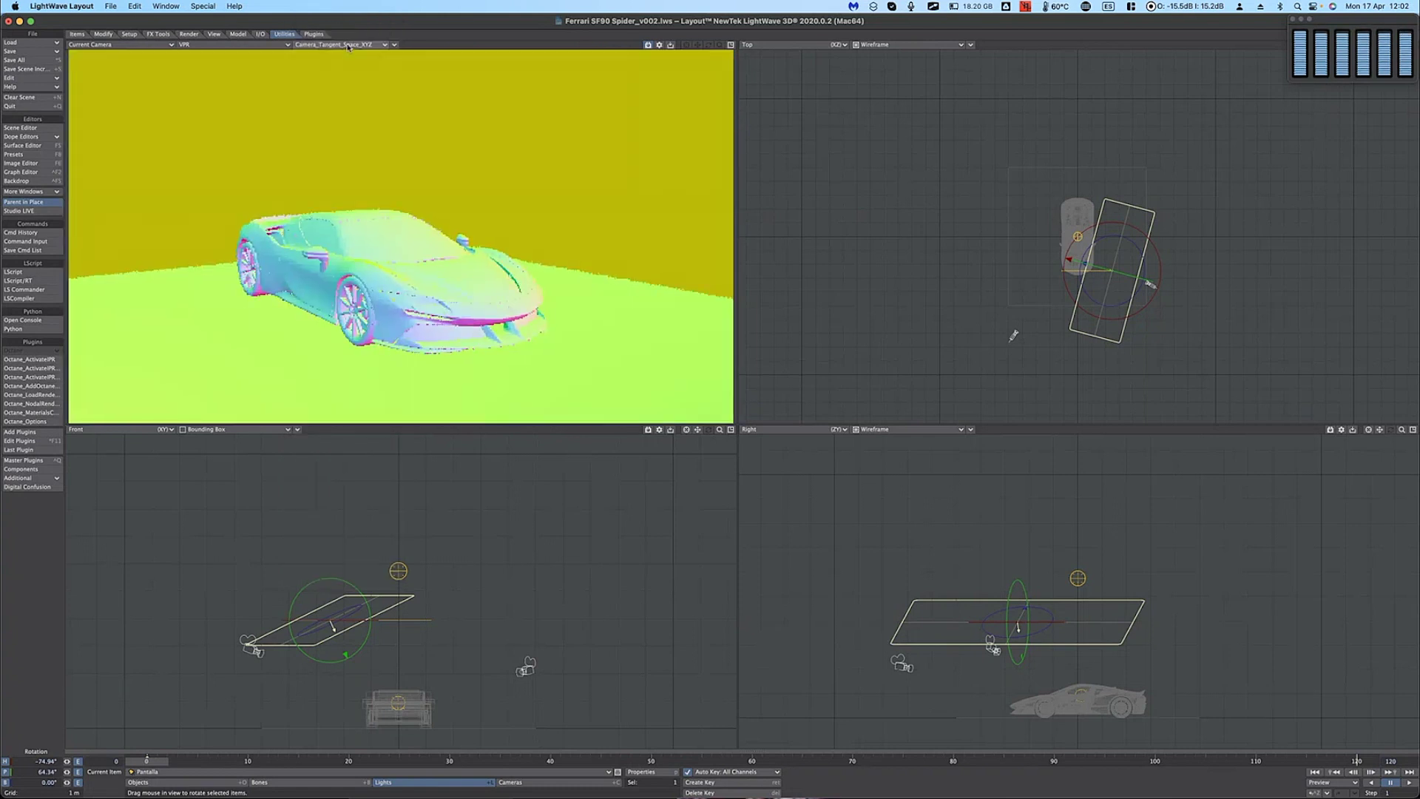
Step: View the Coverage, Depth, Edges and Geometry render buffers of the car in the VPR camera view
left_click(347, 46)
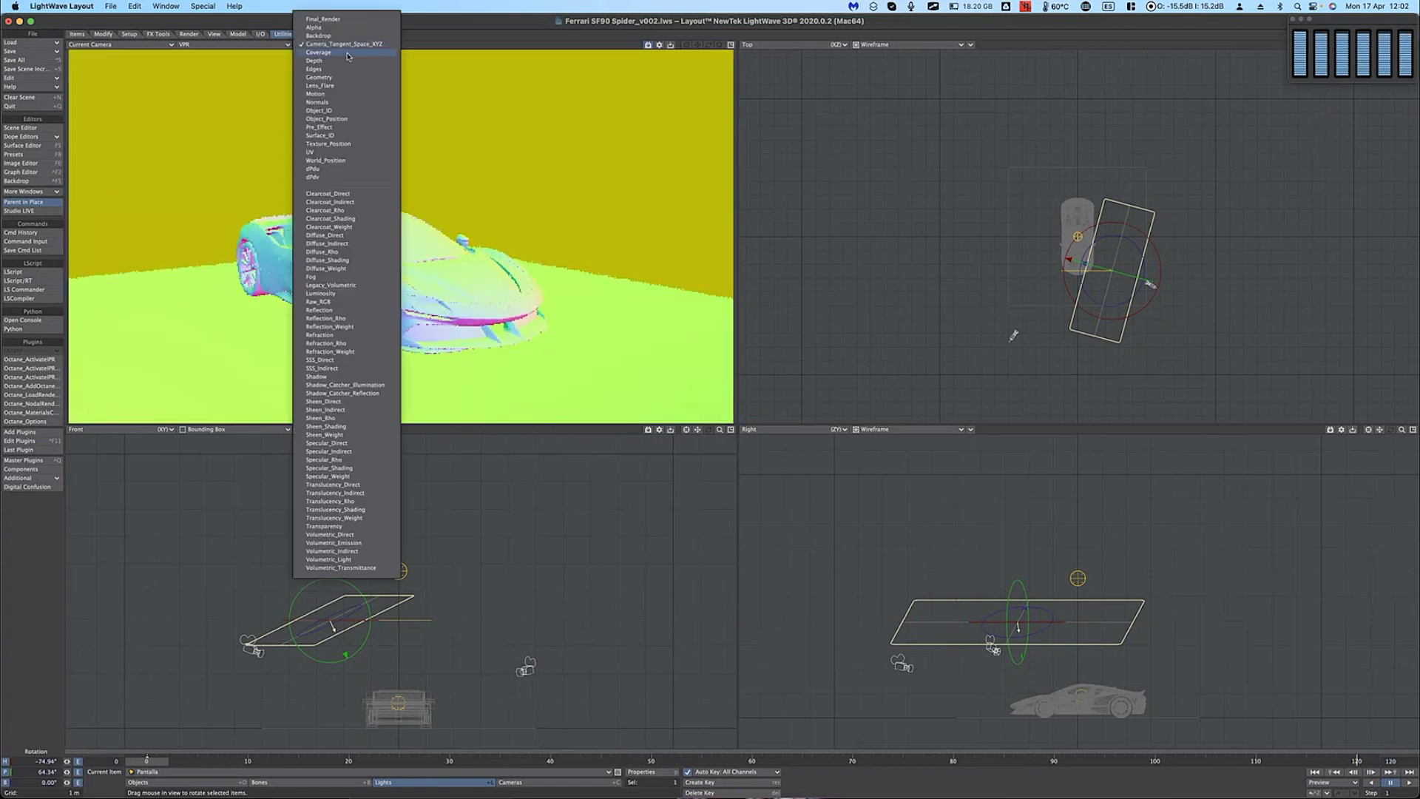
left_click(346, 49)
left_click(347, 45)
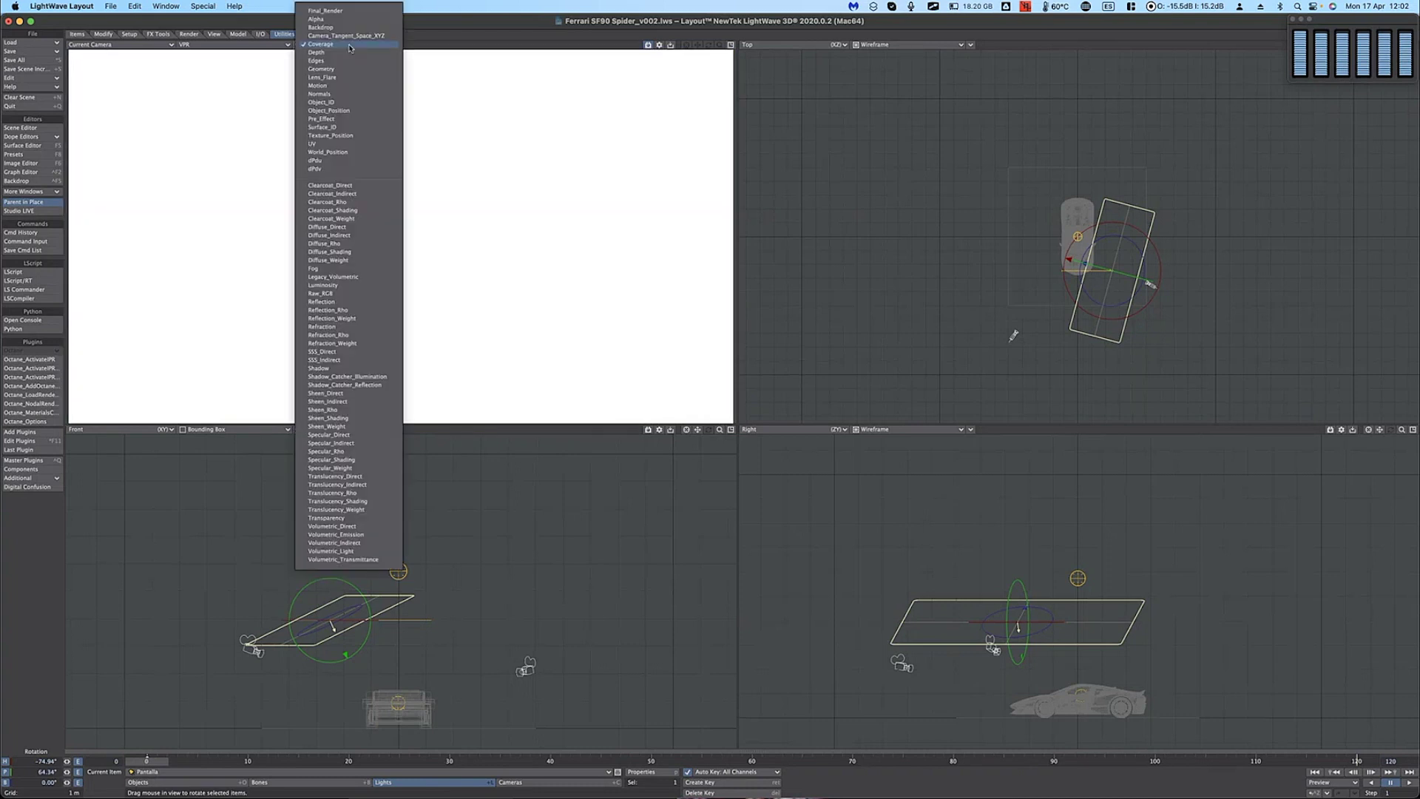
left_click(351, 59)
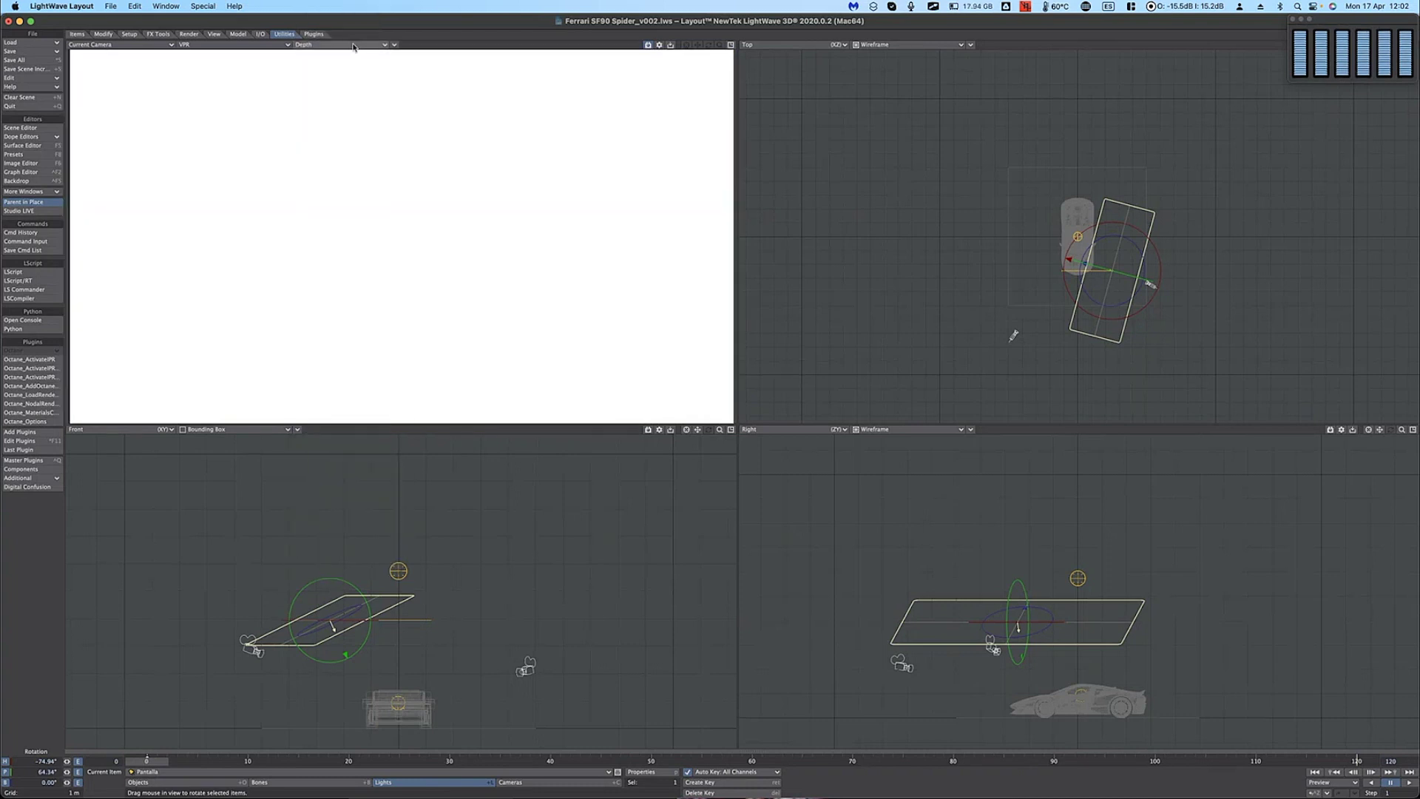
left_click(348, 45)
left_click(352, 61)
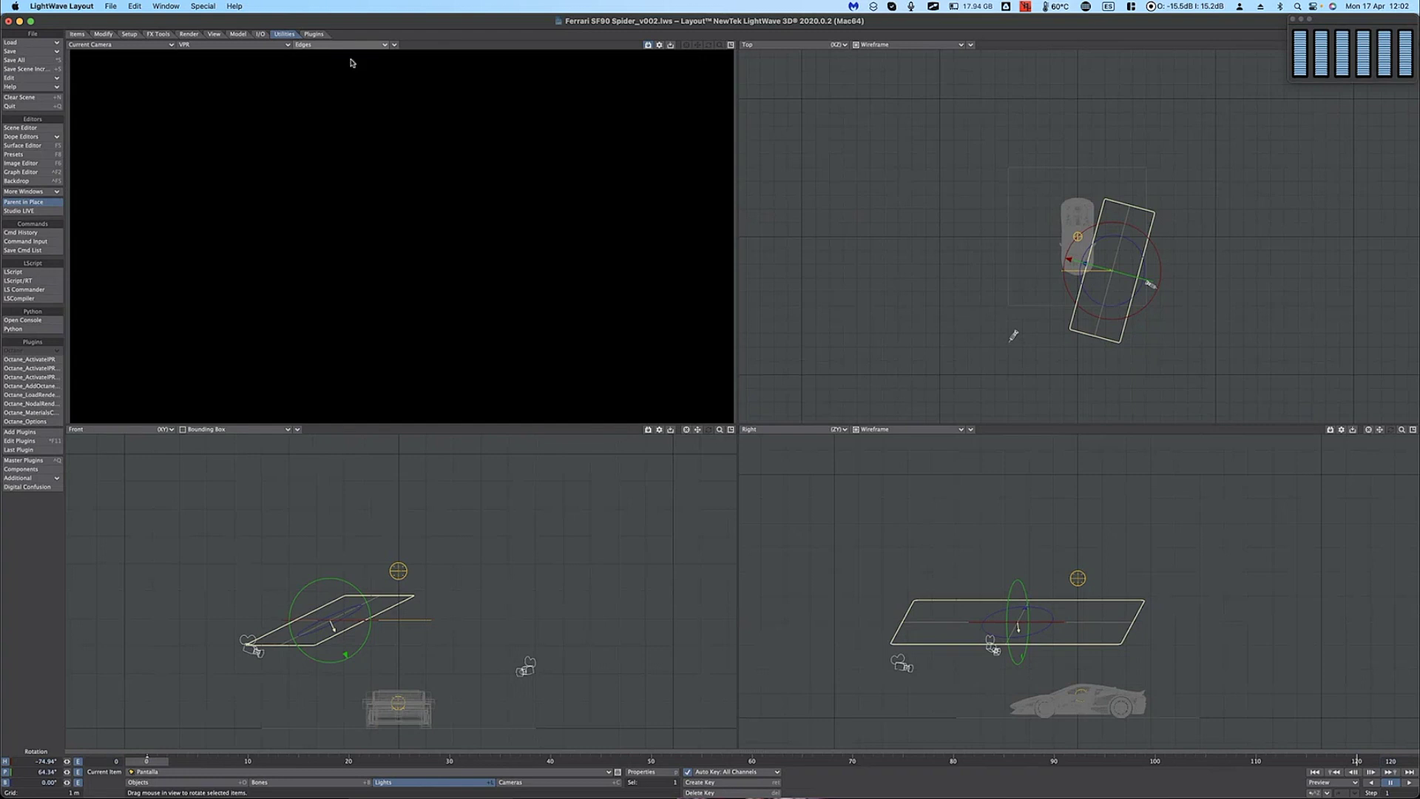
left_click(352, 45)
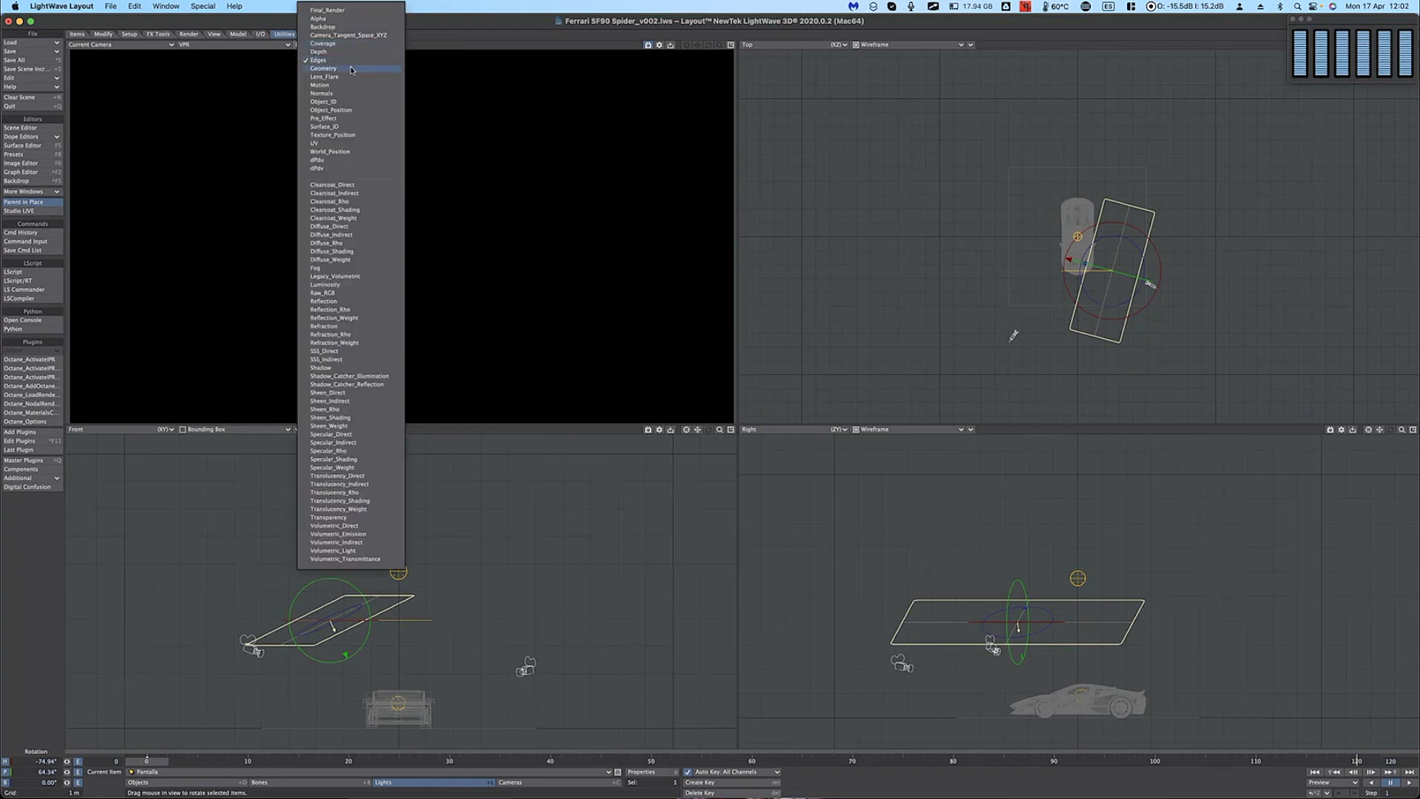
left_click(353, 72)
Step: View the Normals, Object_ID and Surface_ID render buffers of the car in the VPR camera view
left_click(348, 45)
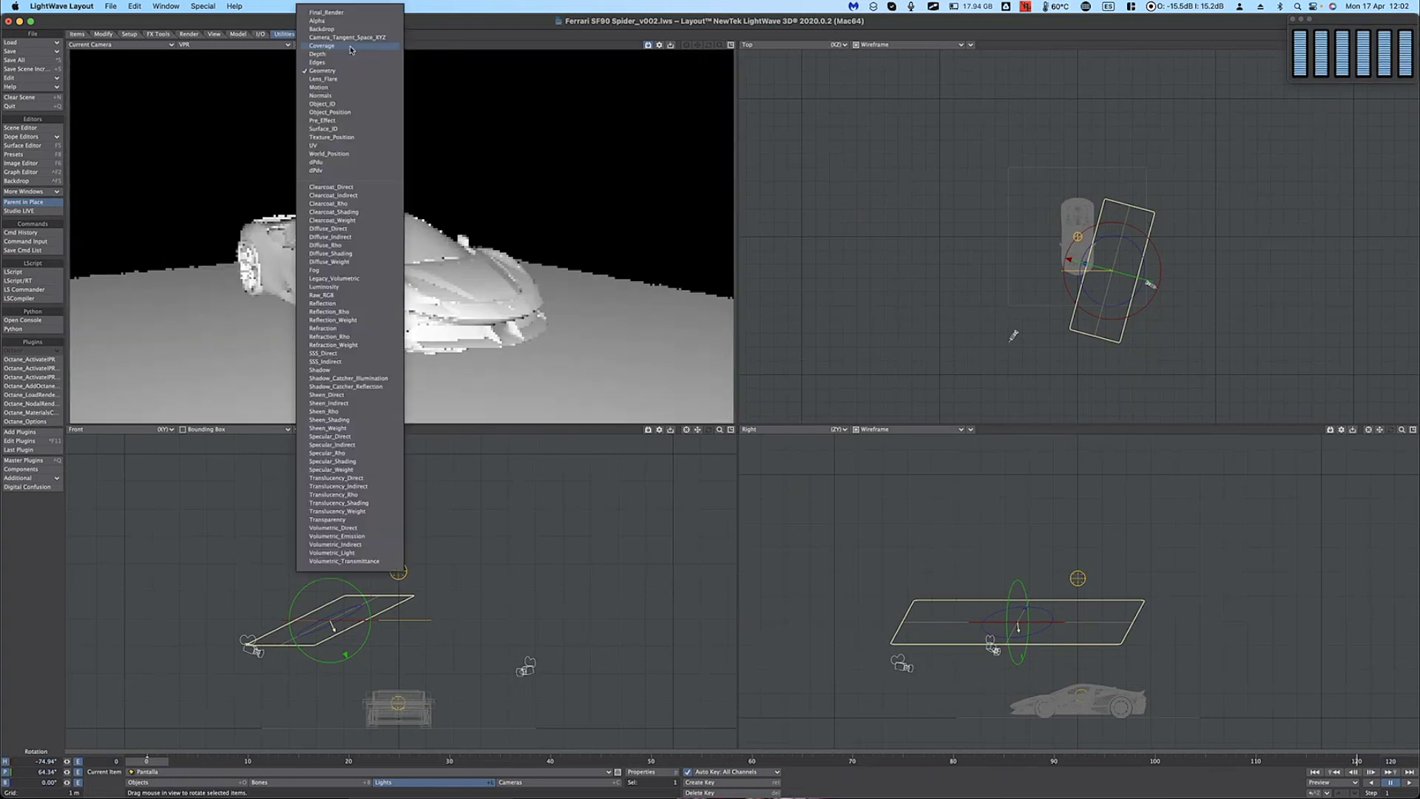
left_click(345, 96)
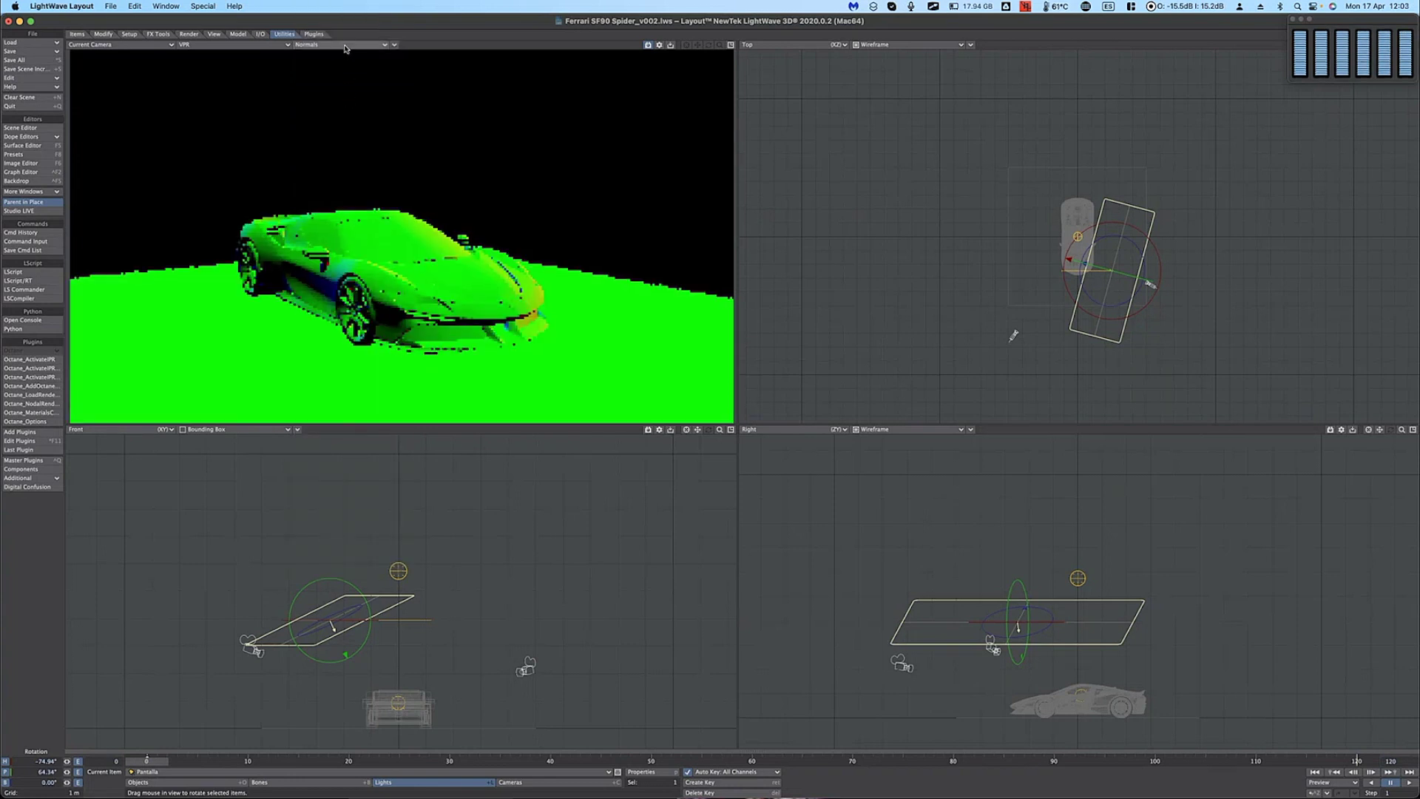
left_click(346, 47)
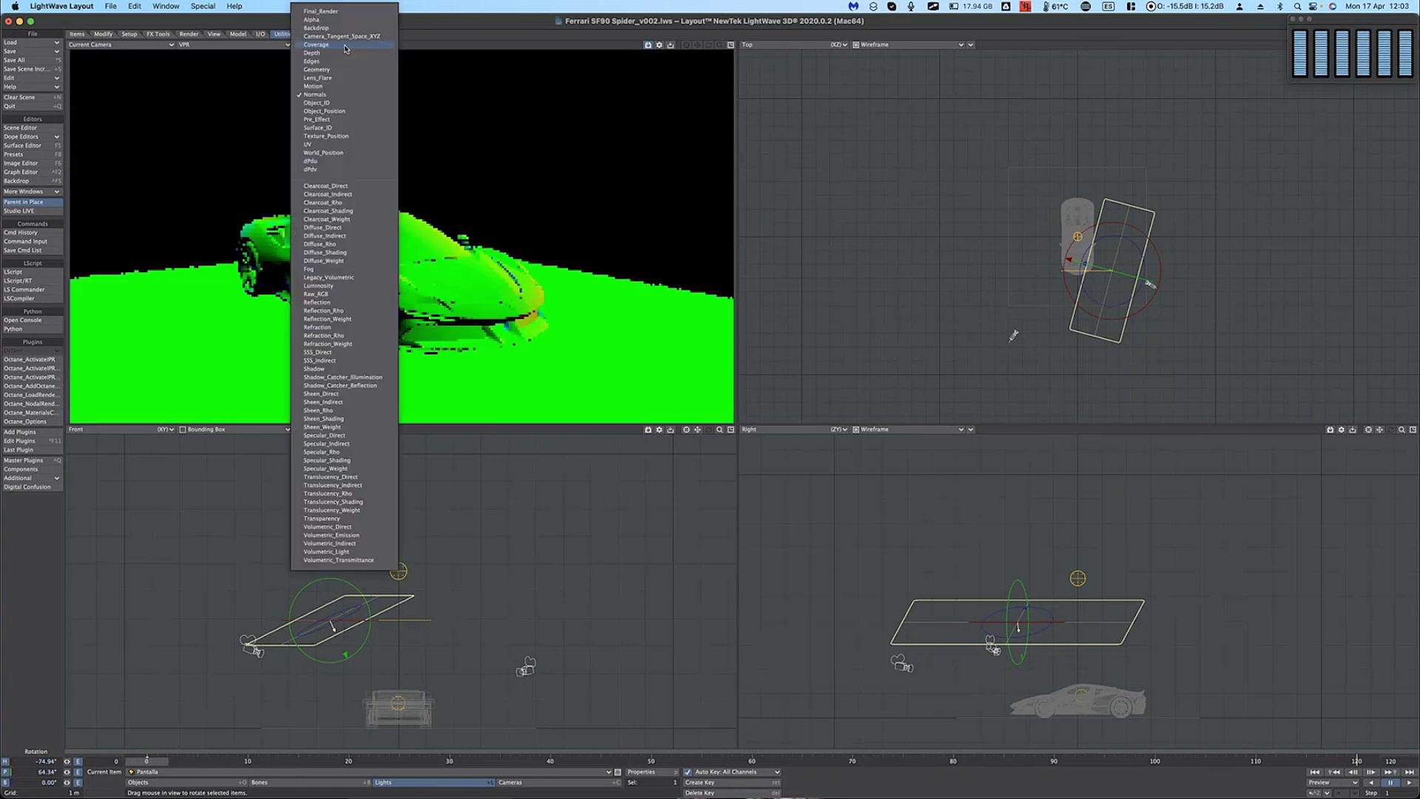
left_click(339, 102)
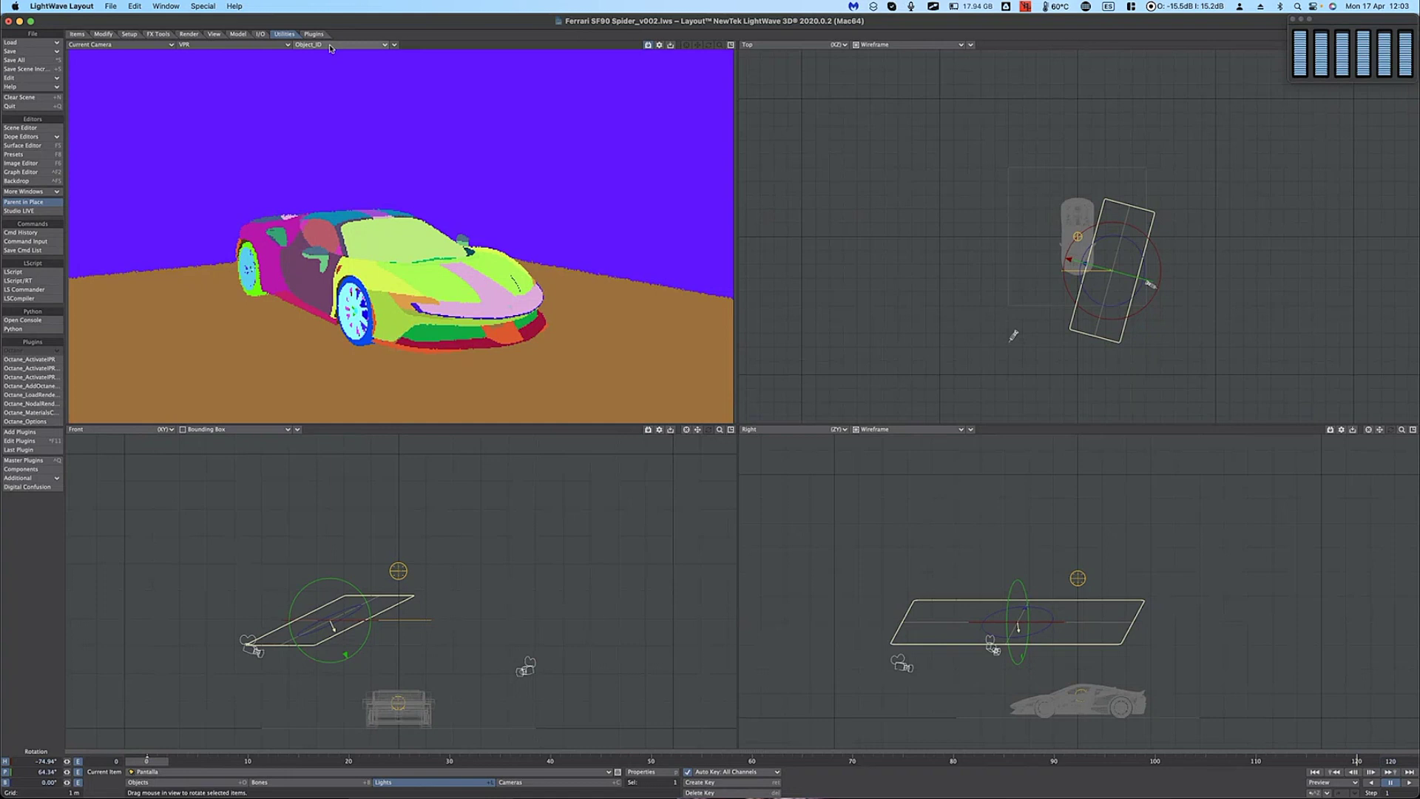
left_click(330, 45)
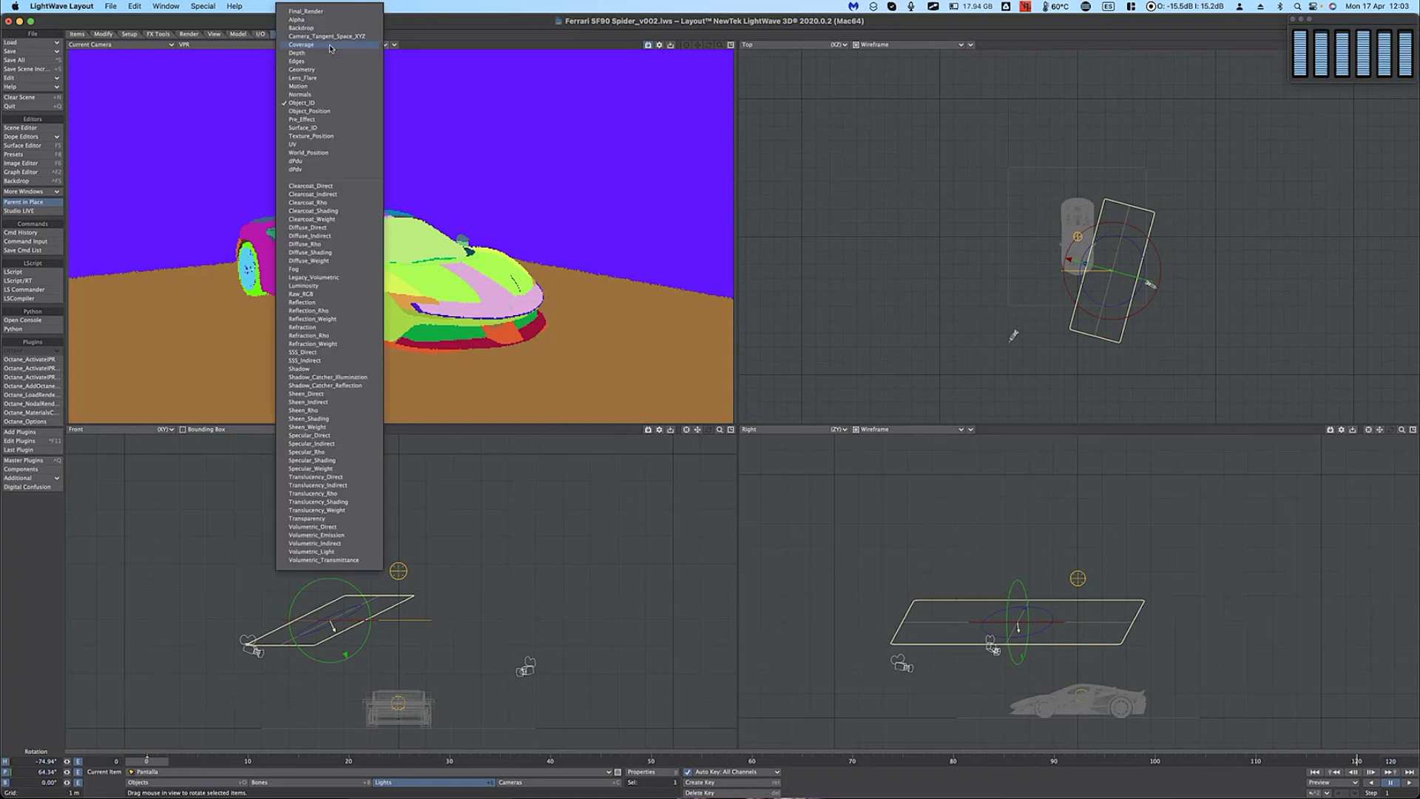
left_click(323, 128)
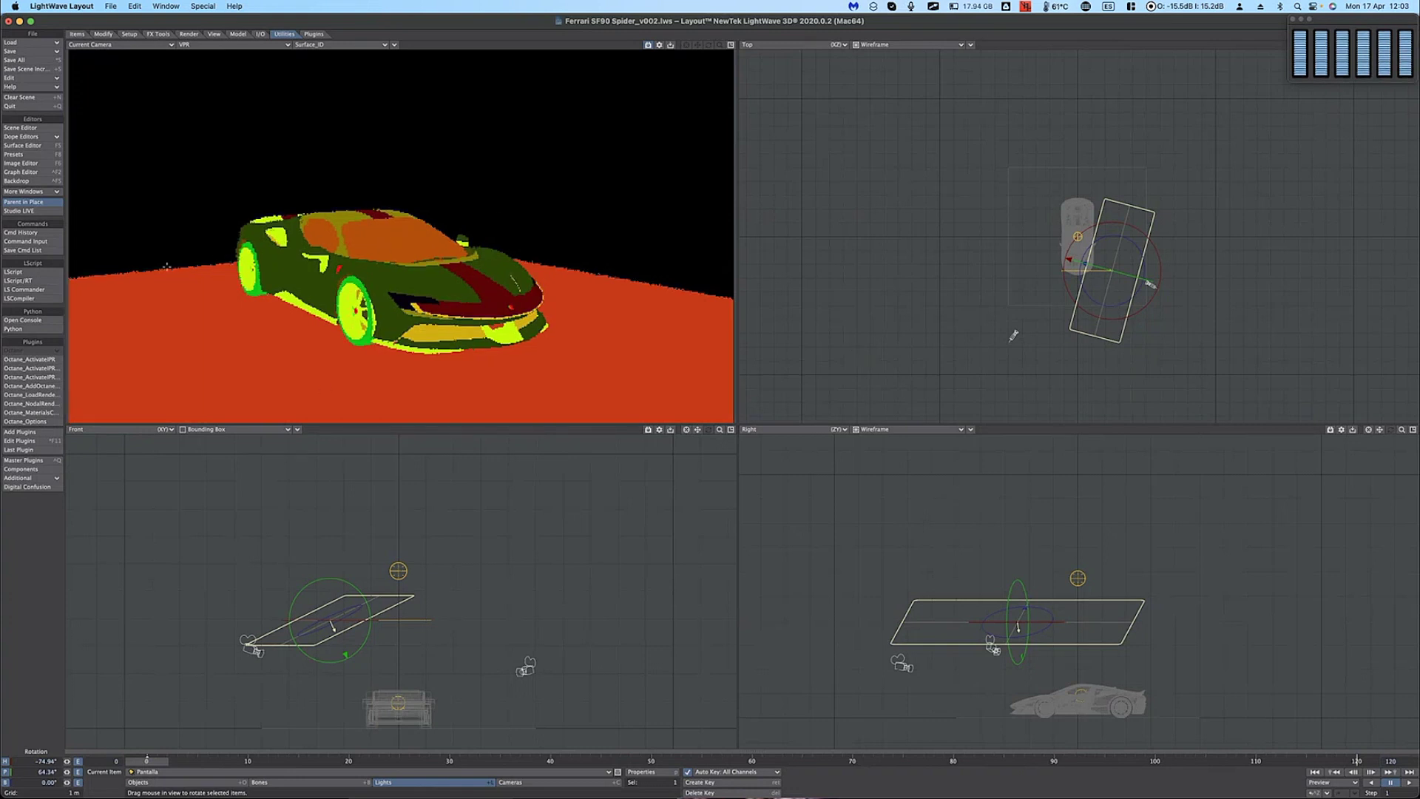
Step: View the UV and World_Position render buffers and return the VPR camera view to Final_Render
left_click(354, 46)
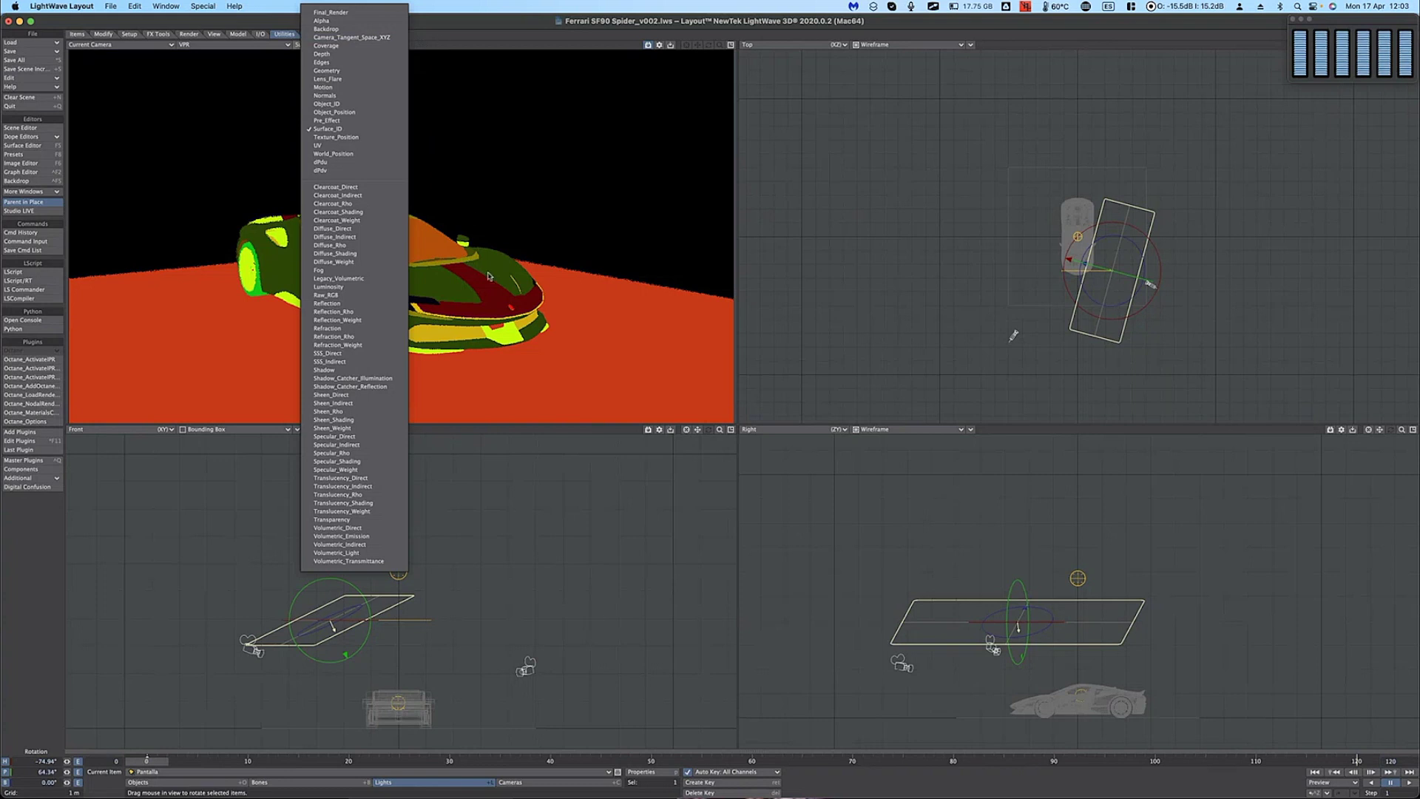
left_click(338, 146)
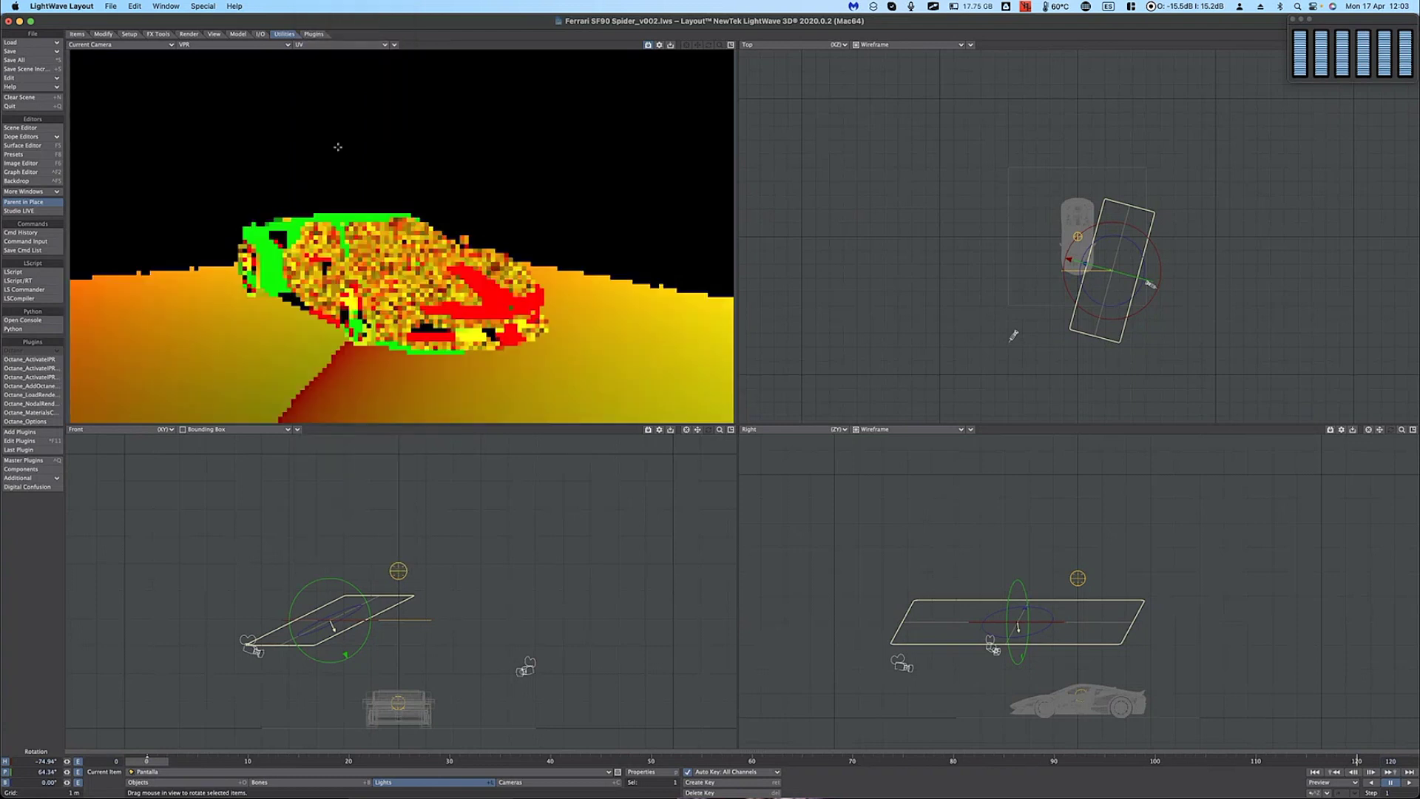
left_click(353, 46)
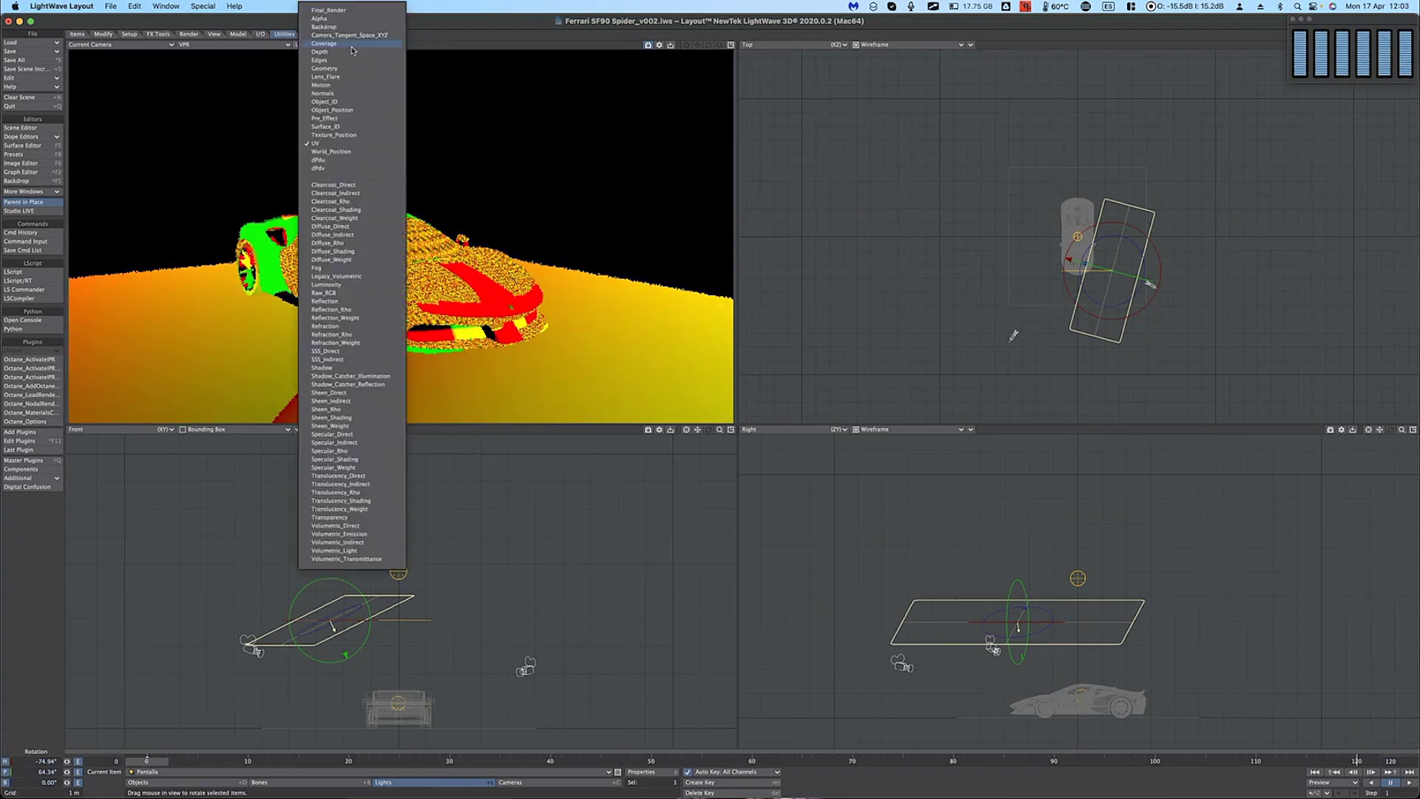
left_click(346, 150)
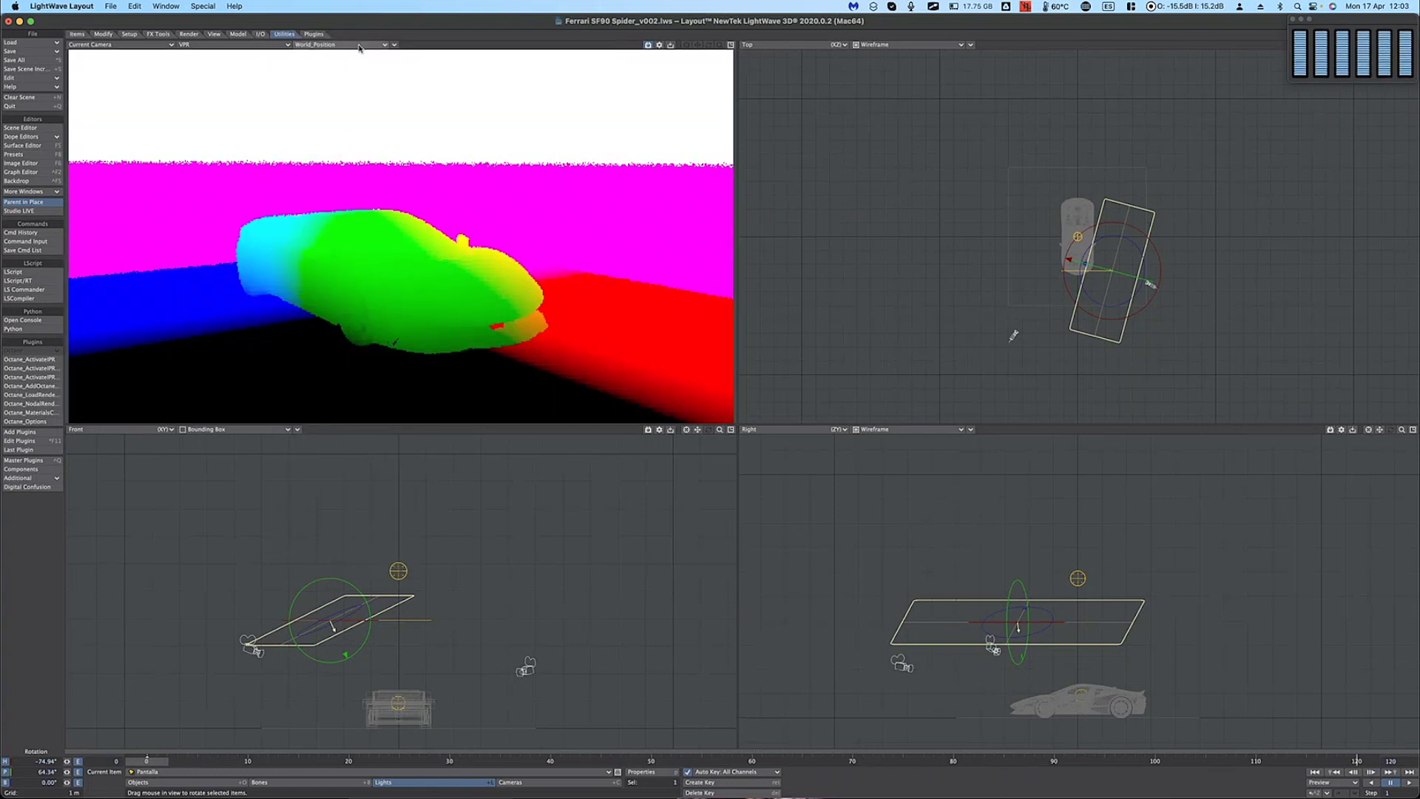
left_click(359, 46)
left_click(360, 15)
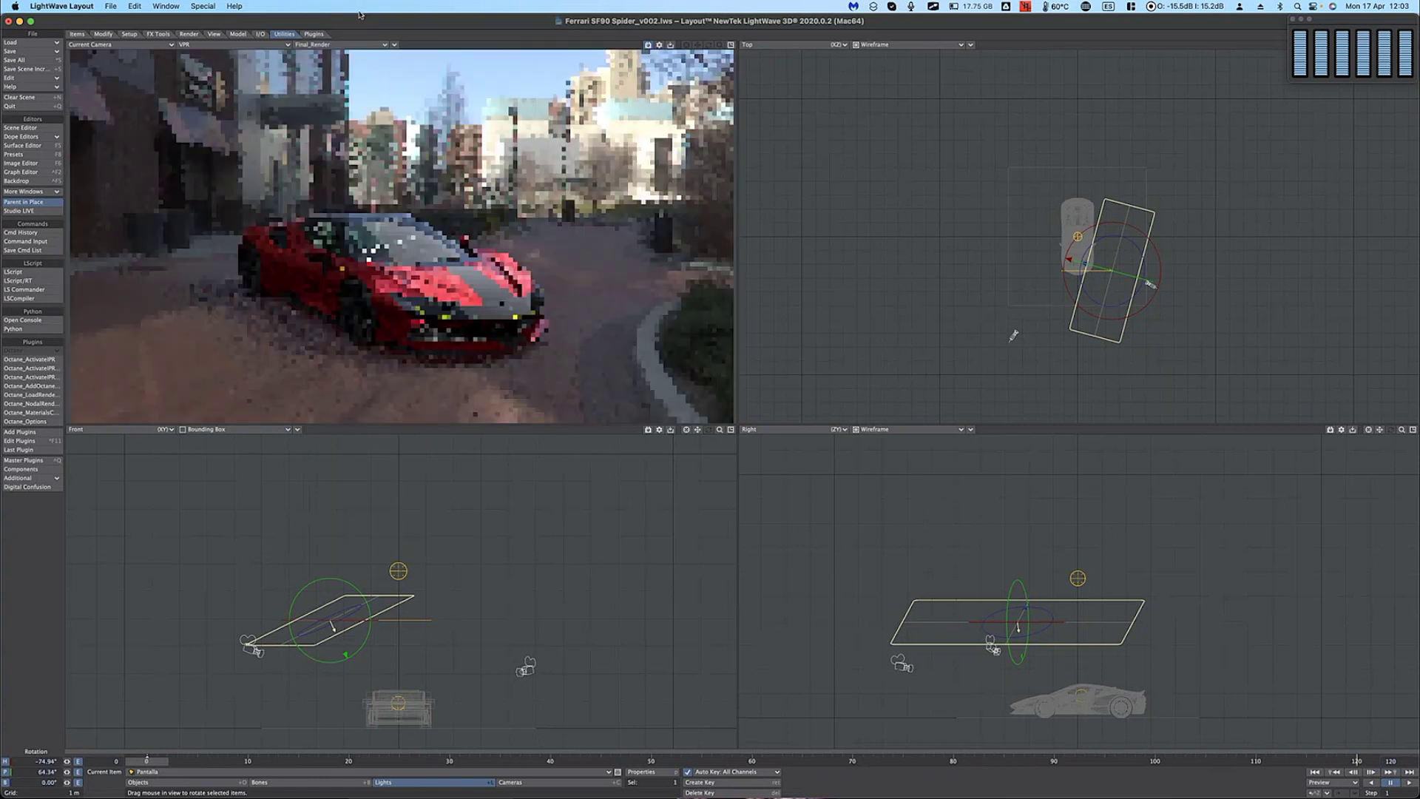